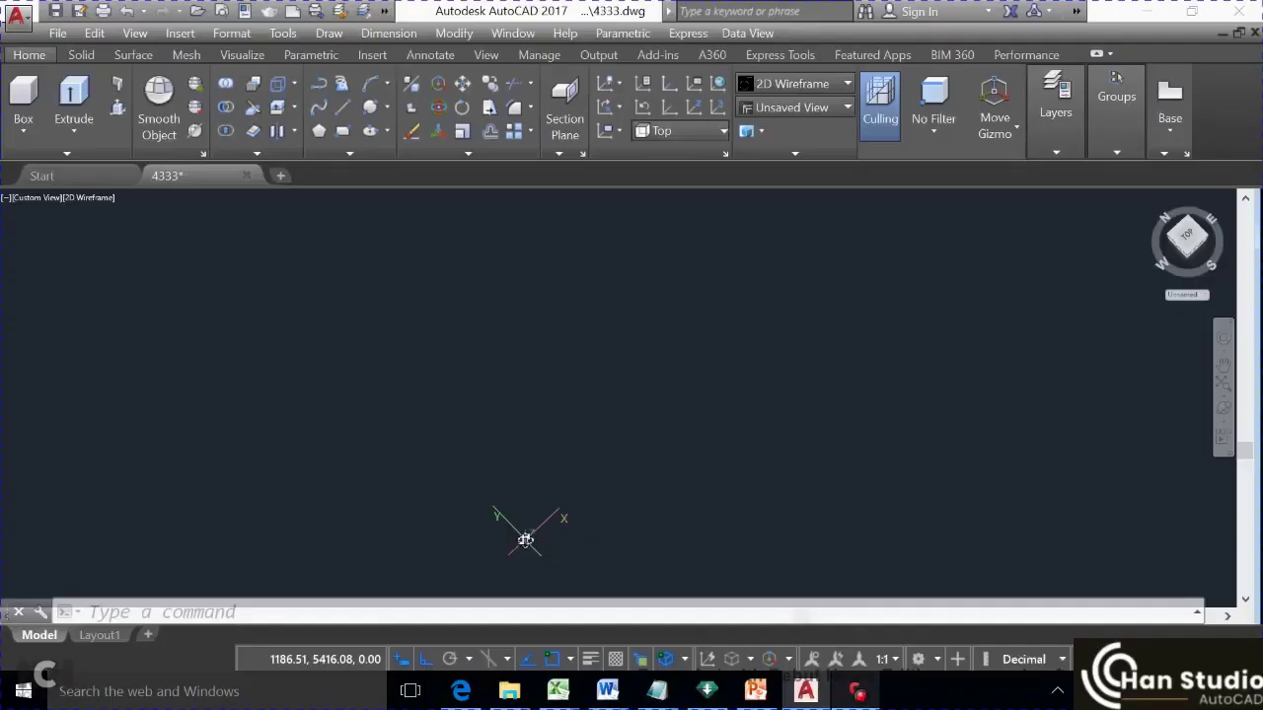
Switch the empty drawing to the Top preset view
left_click(44, 201)
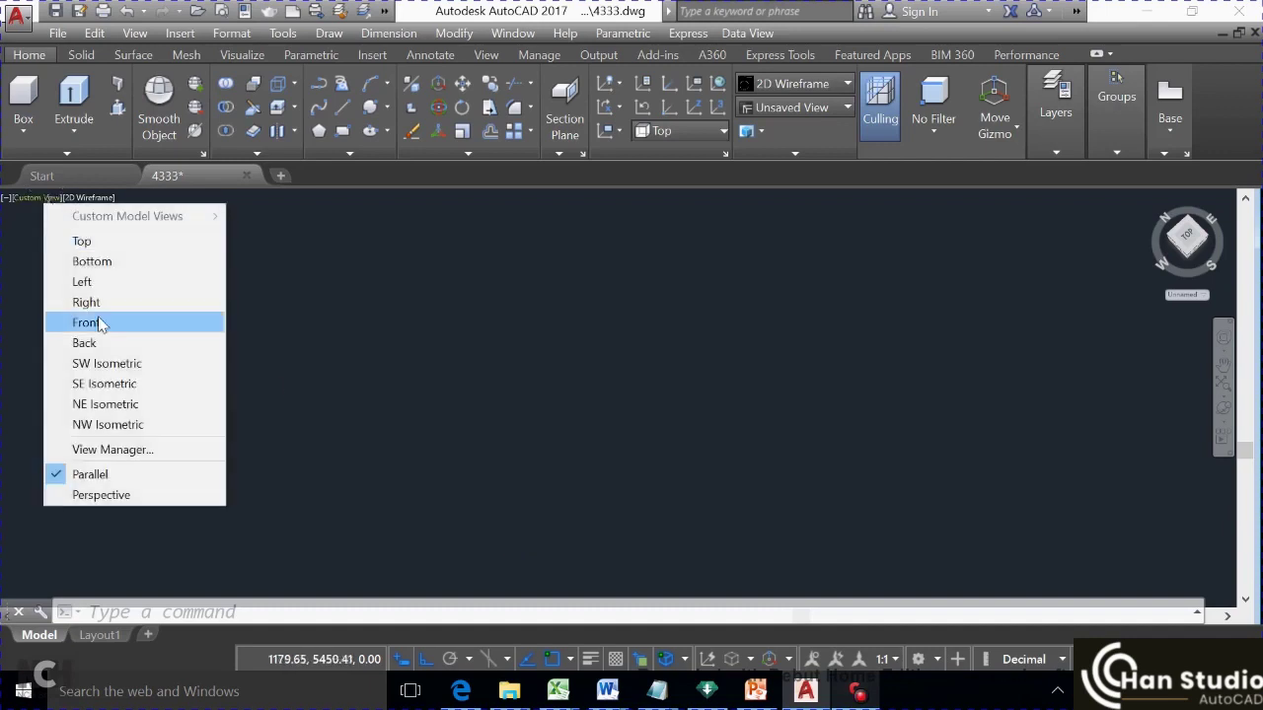
left_click(109, 245)
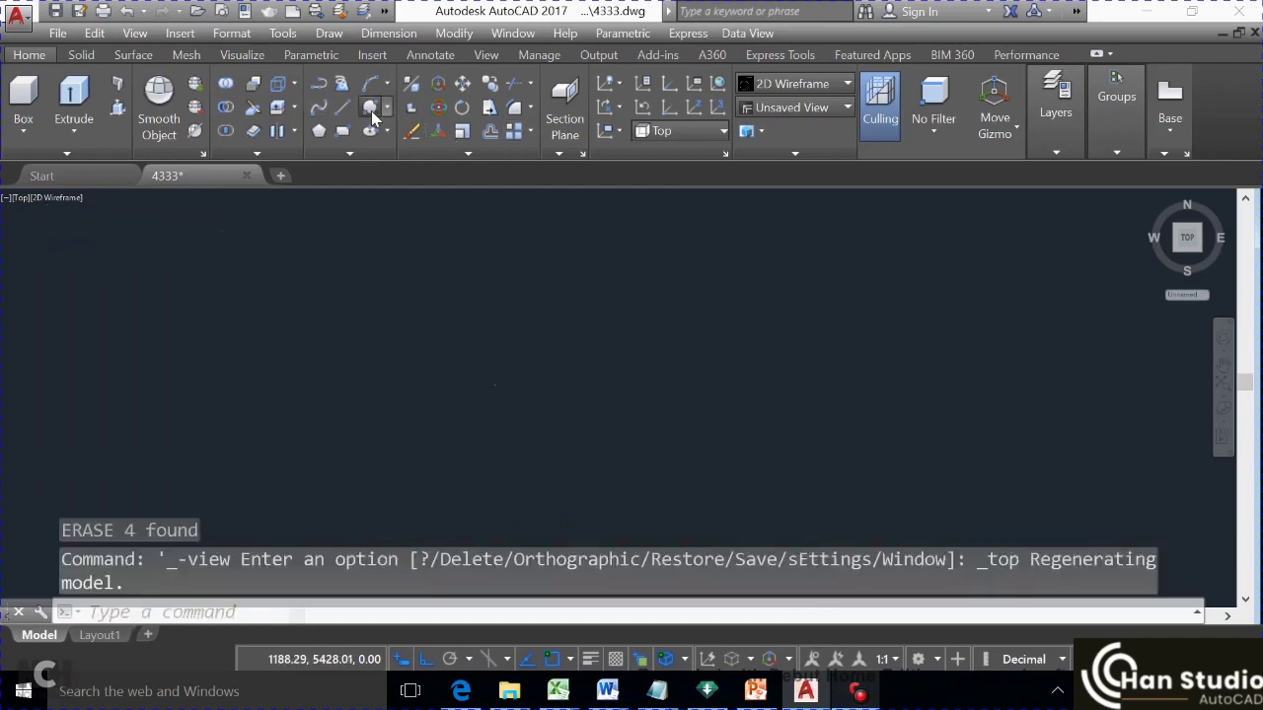
Draw a 2-point circle of diameter 3 and orbit to an angled view
left_click(440, 342)
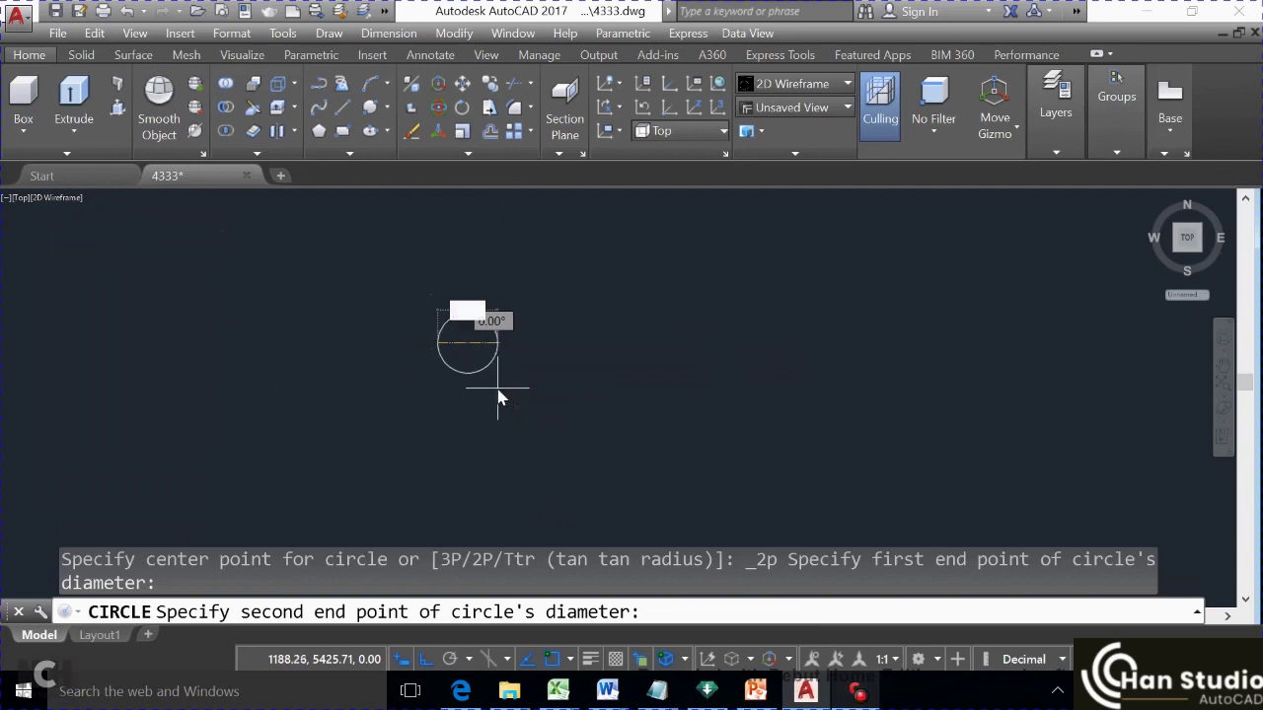
type("3")
key("Return")
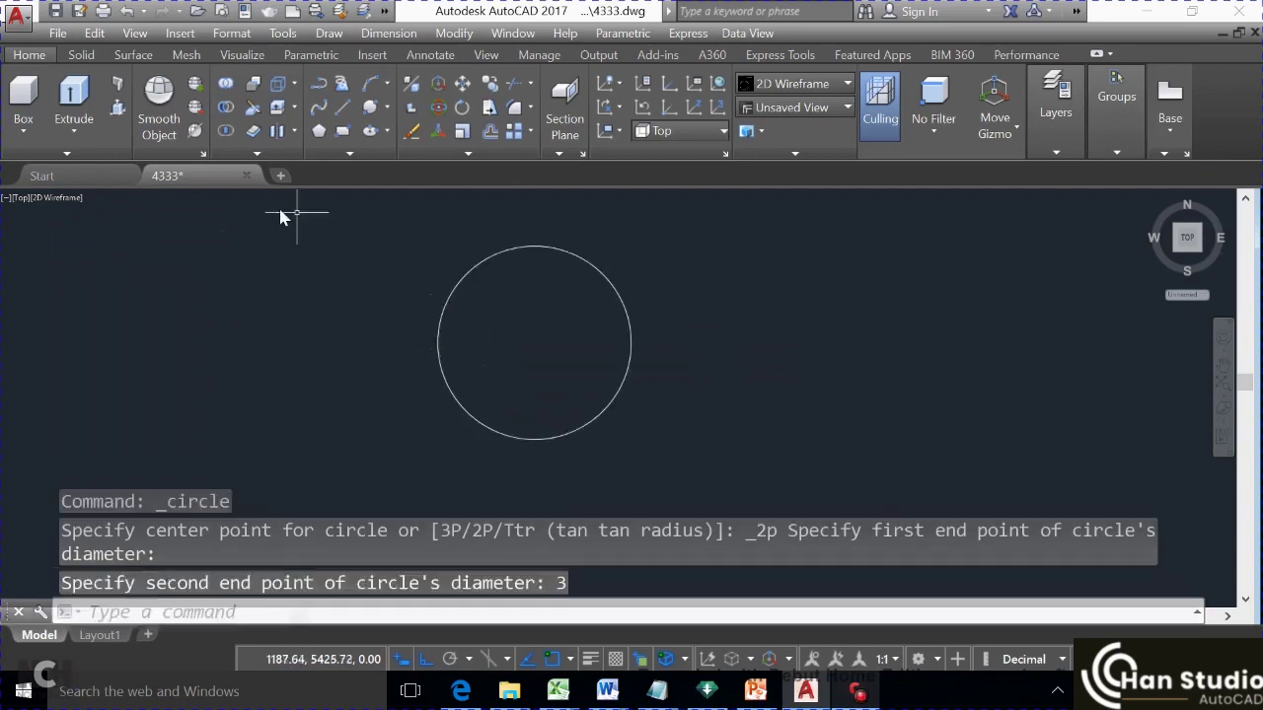
key("Return")
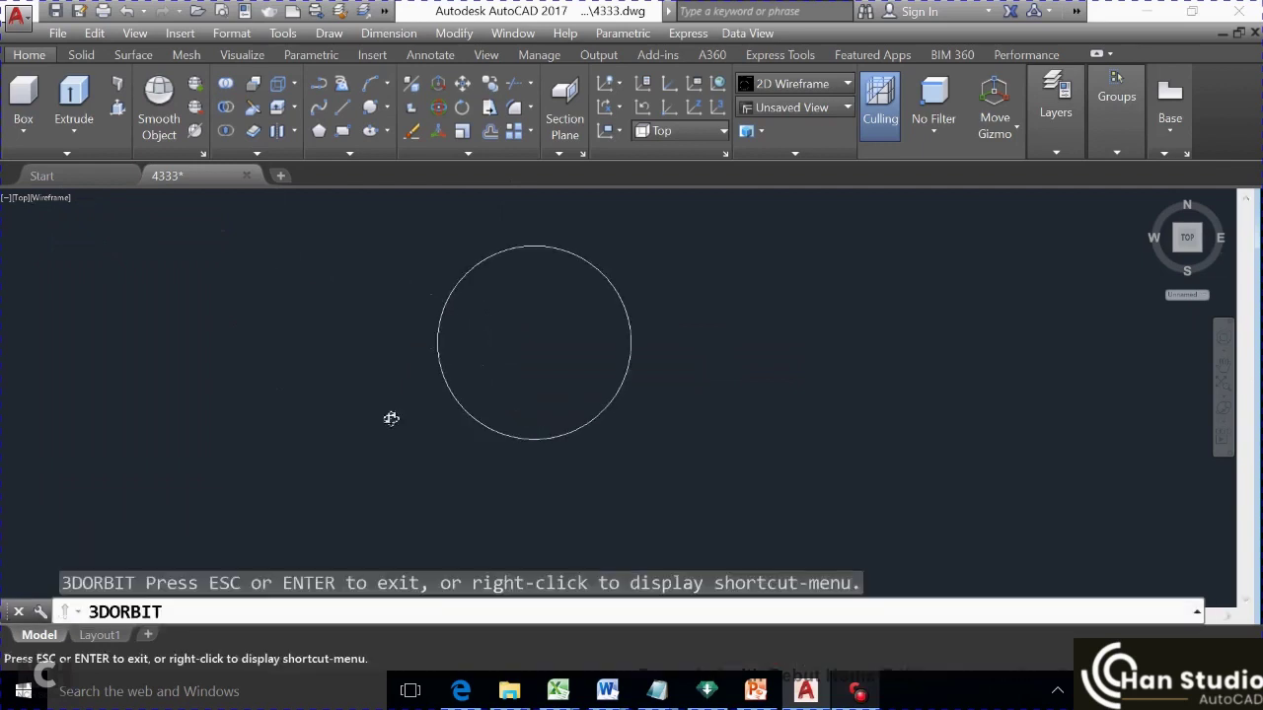
left_click_drag(396, 401, 411, 340)
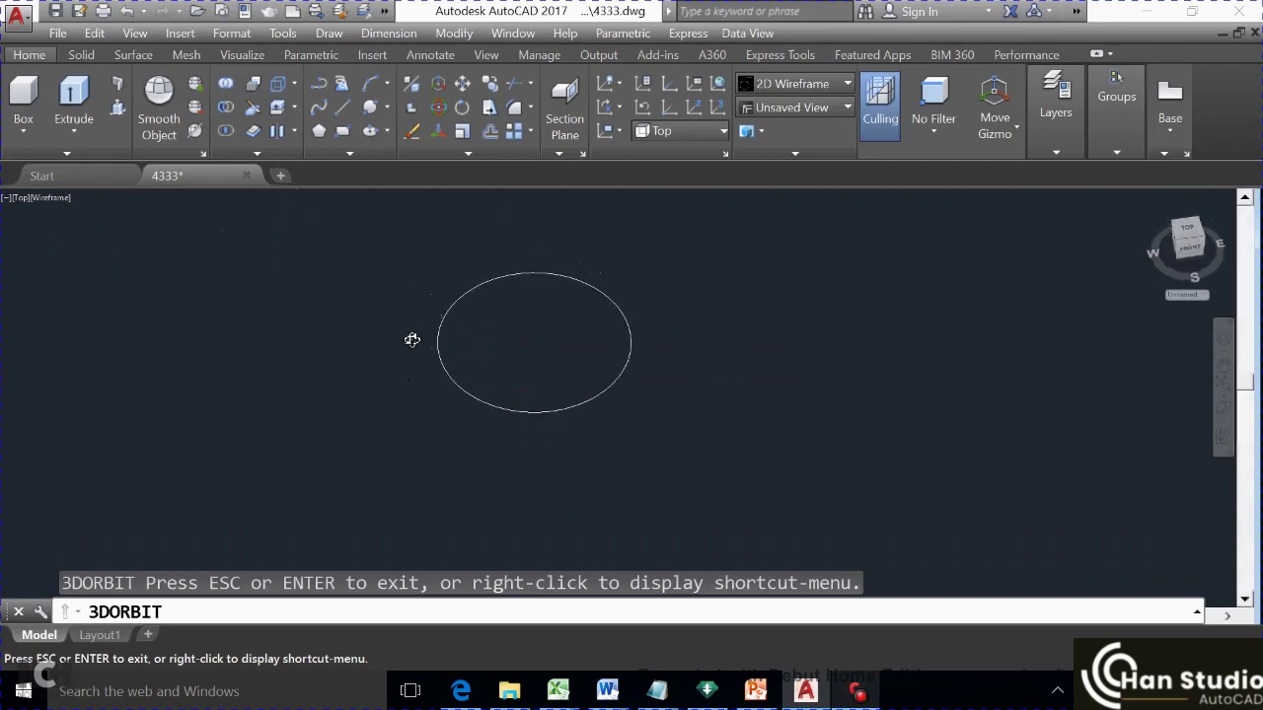
key("Escape")
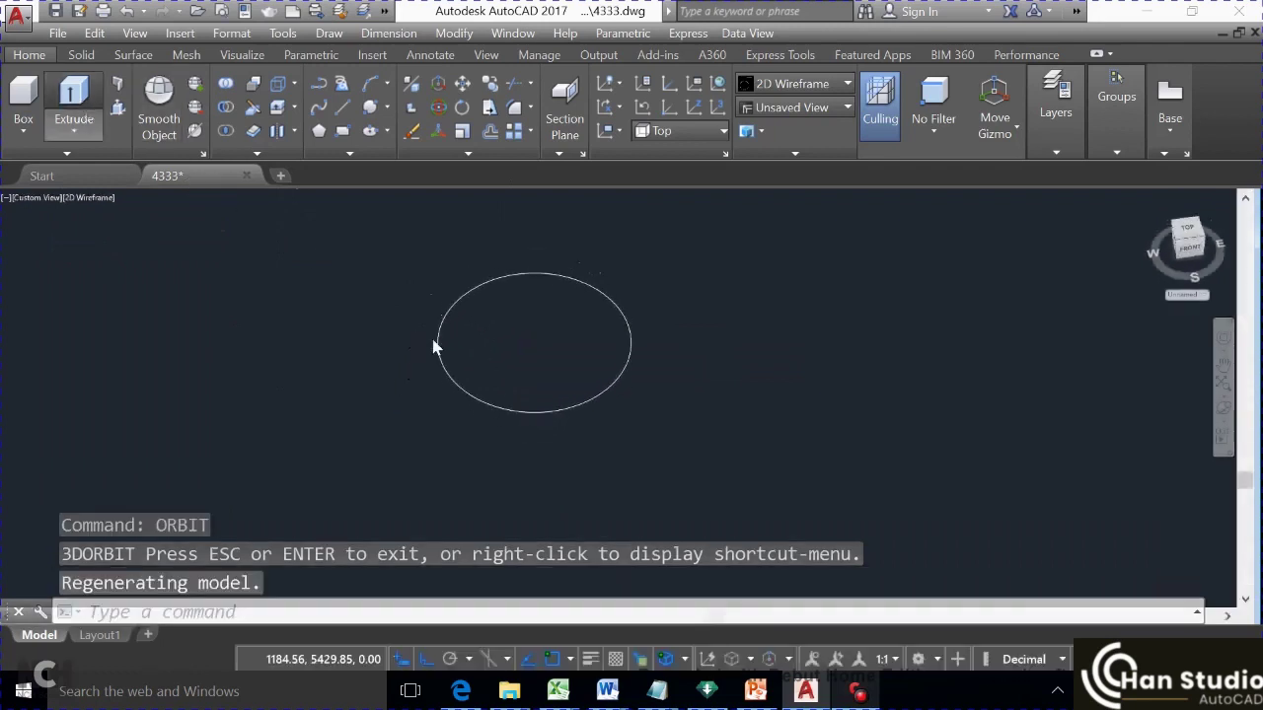
Extrude the circle 0.3 into a solid base disc and tilt the view further
left_click(523, 413)
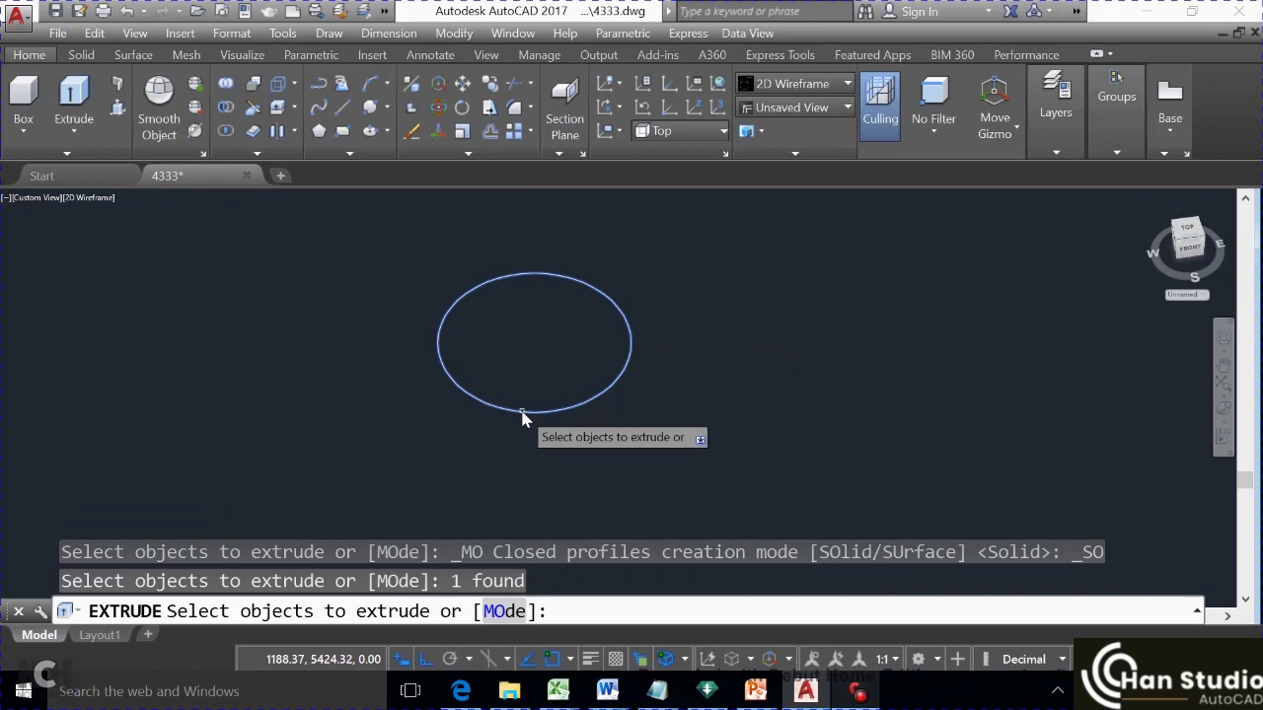
key("Return")
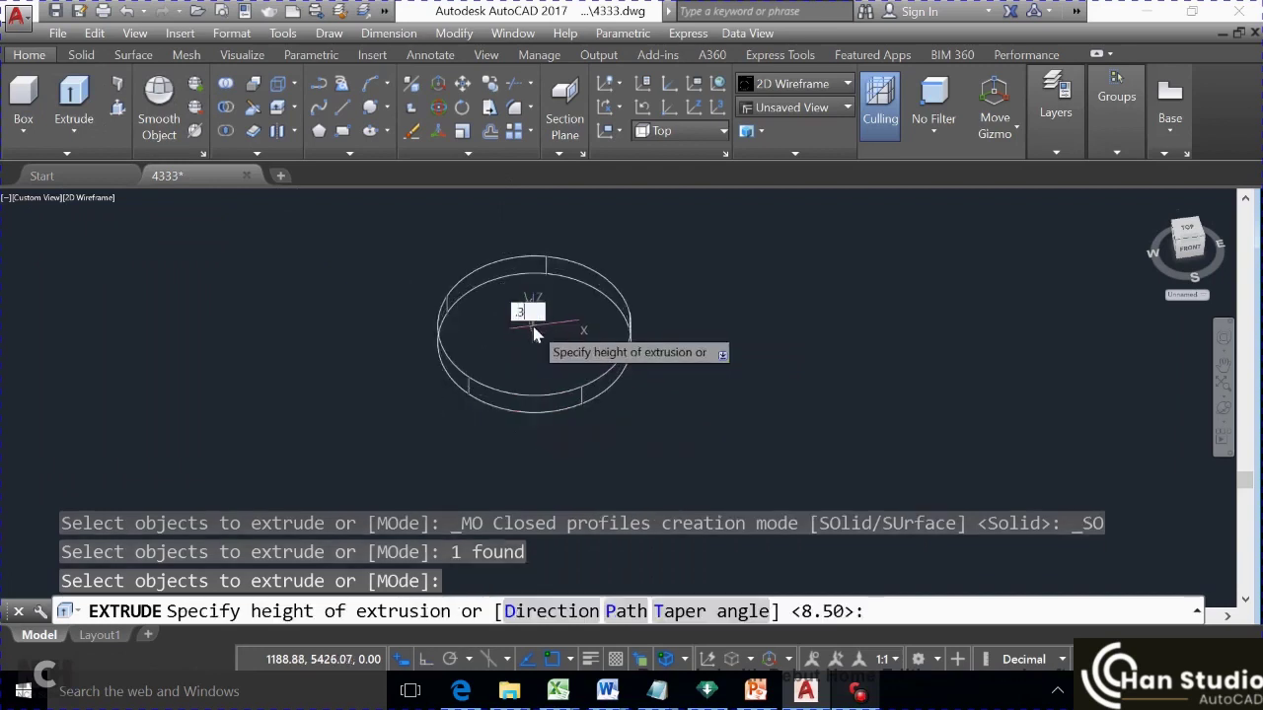
key("Return")
type("o")
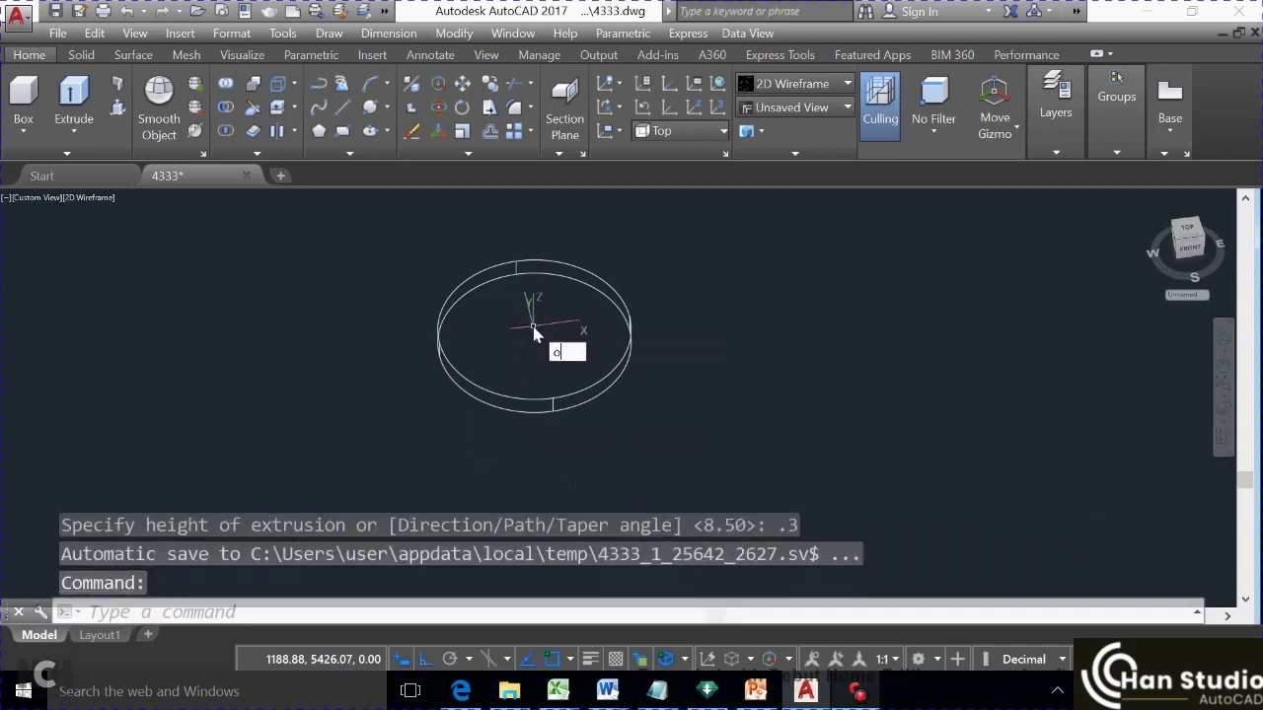
key("Return")
mouse_move(701, 401)
left_mouse_down()
mouse_move(722, 356)
mouse_move(724, 375)
left_mouse_up()
key("Escape")
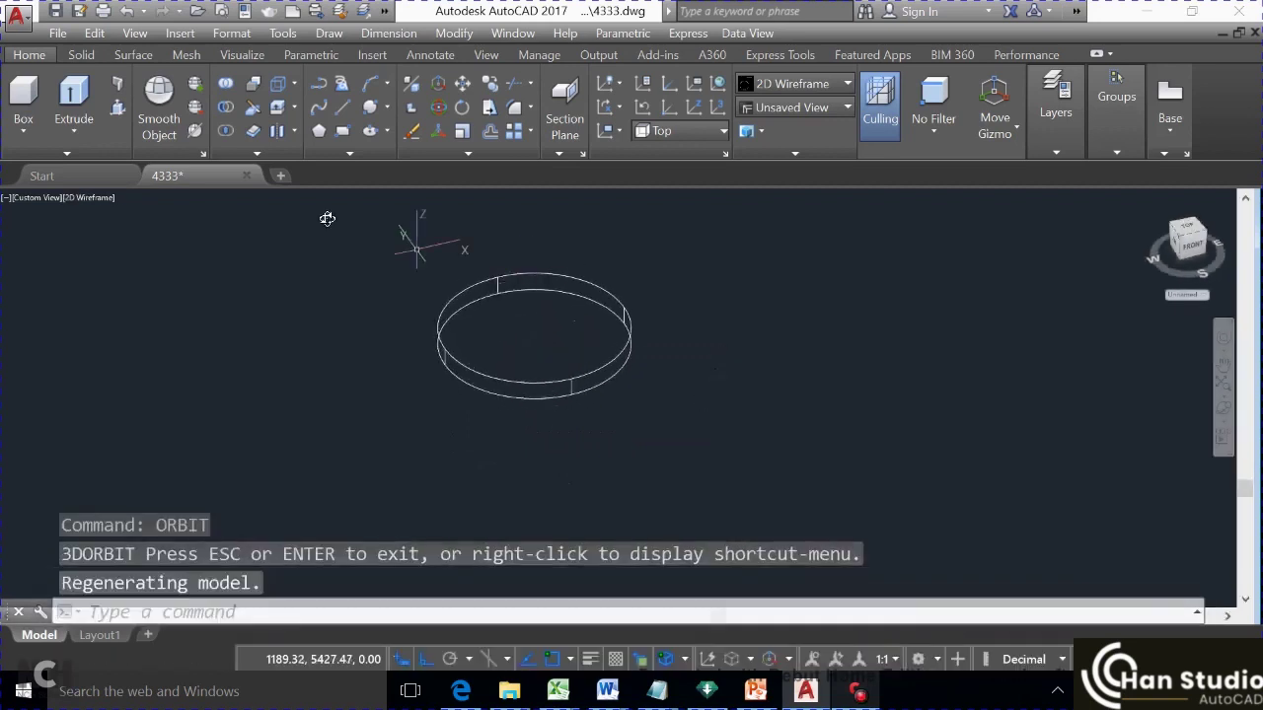
Draw a radius-0.8 circle centred on the base, abandoning an initial 2-point circle
left_click(386, 108)
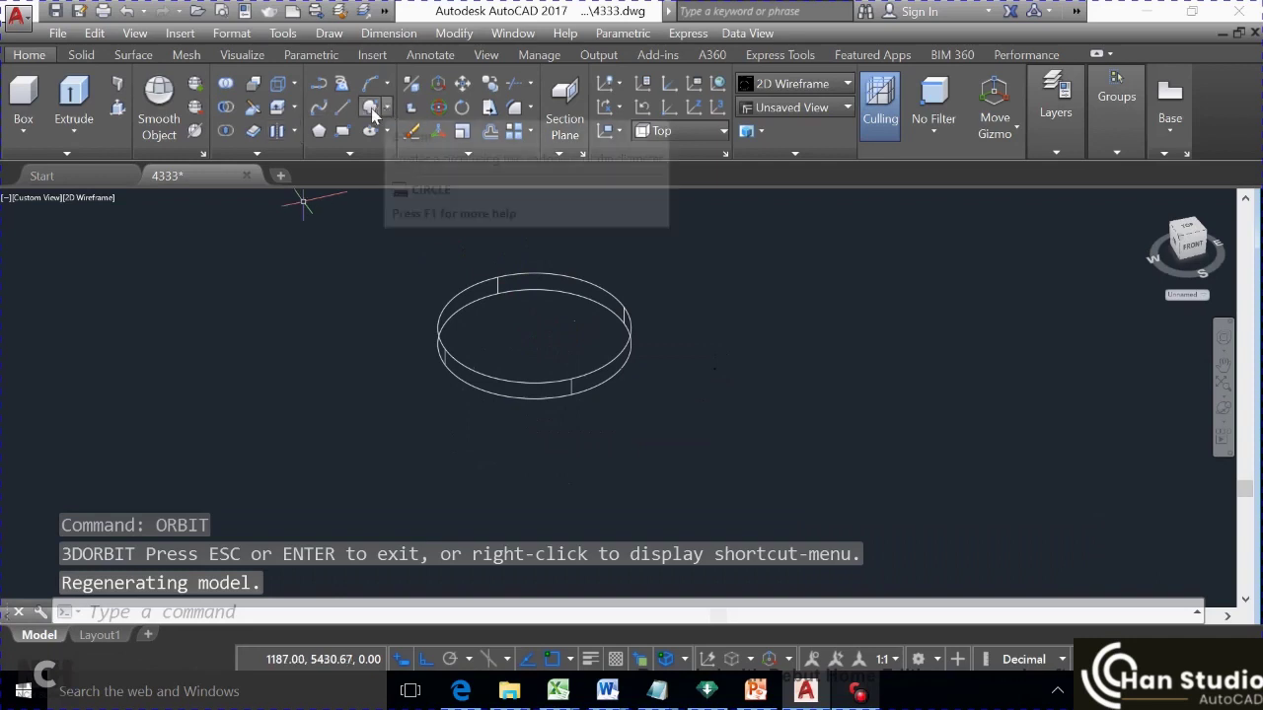
left_click(424, 163)
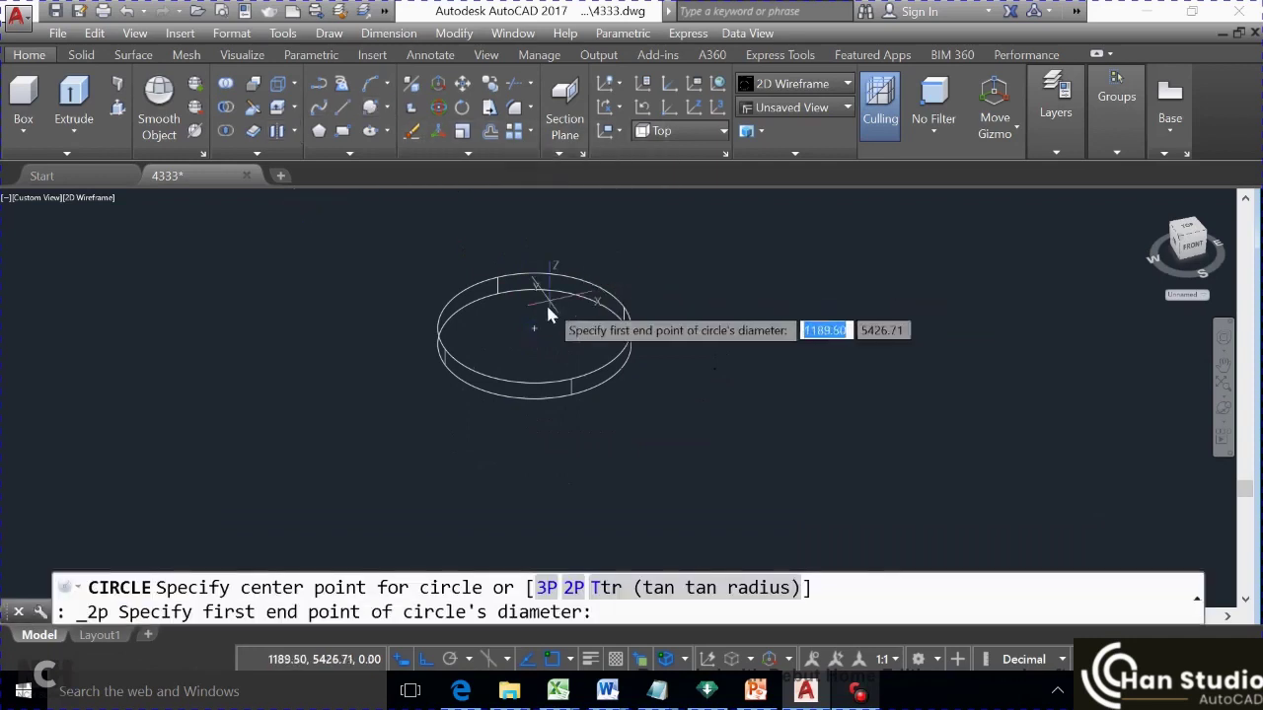
left_click(534, 337)
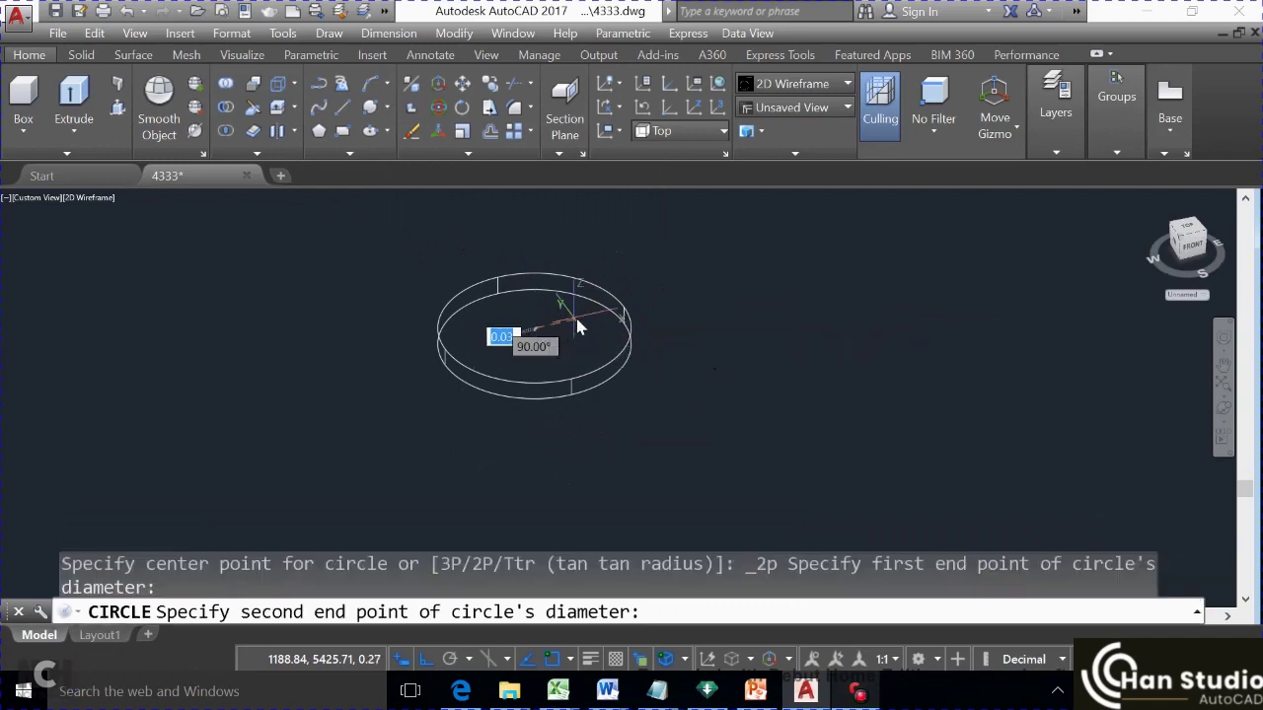
key("Escape")
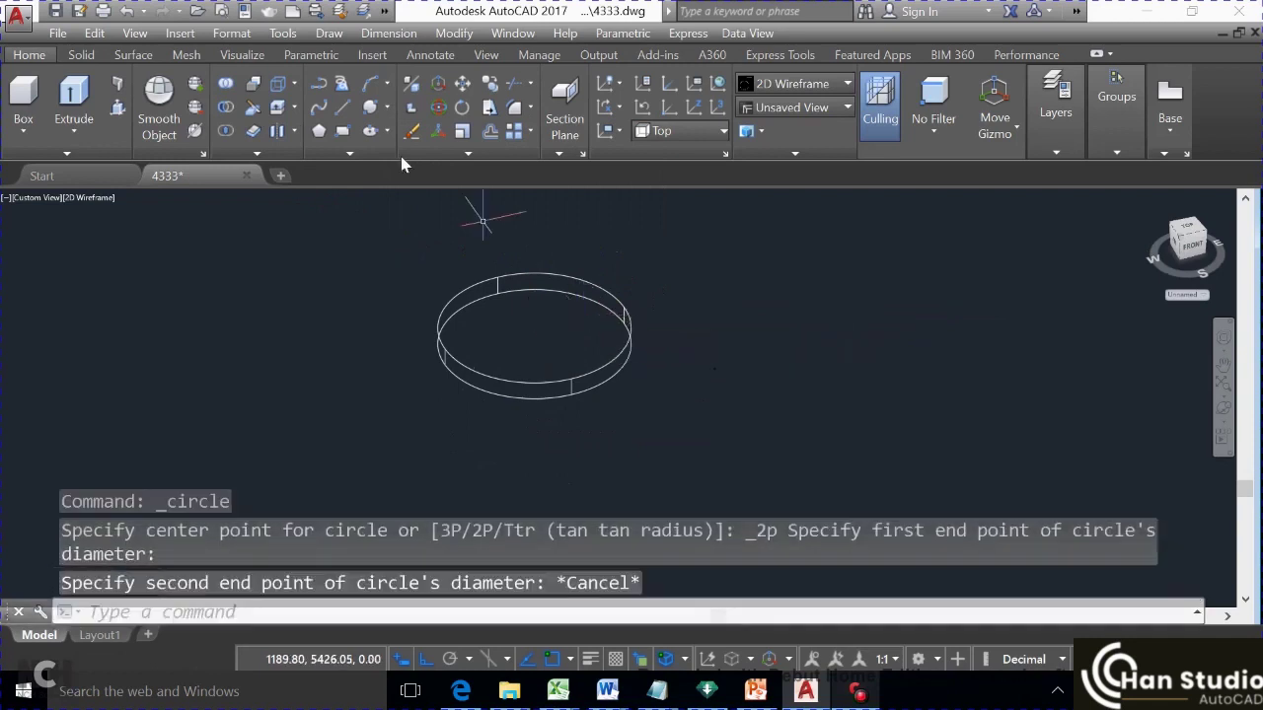
left_click(390, 109)
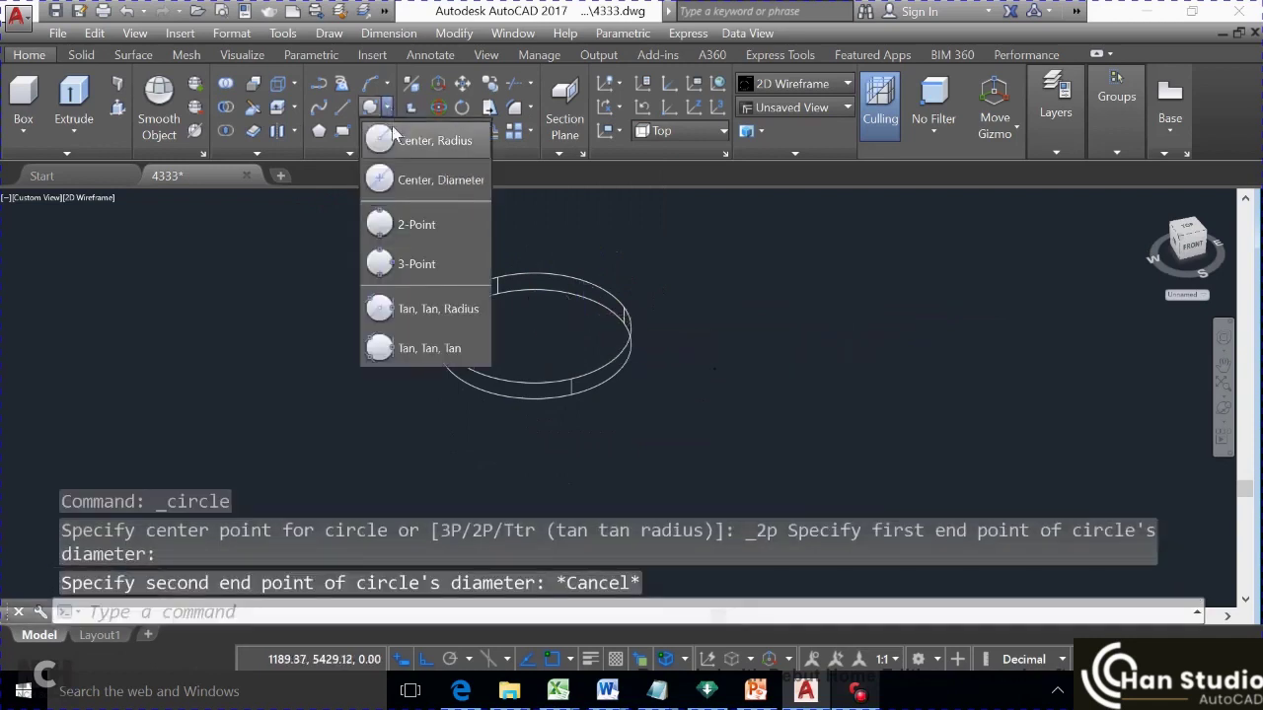
left_click(414, 148)
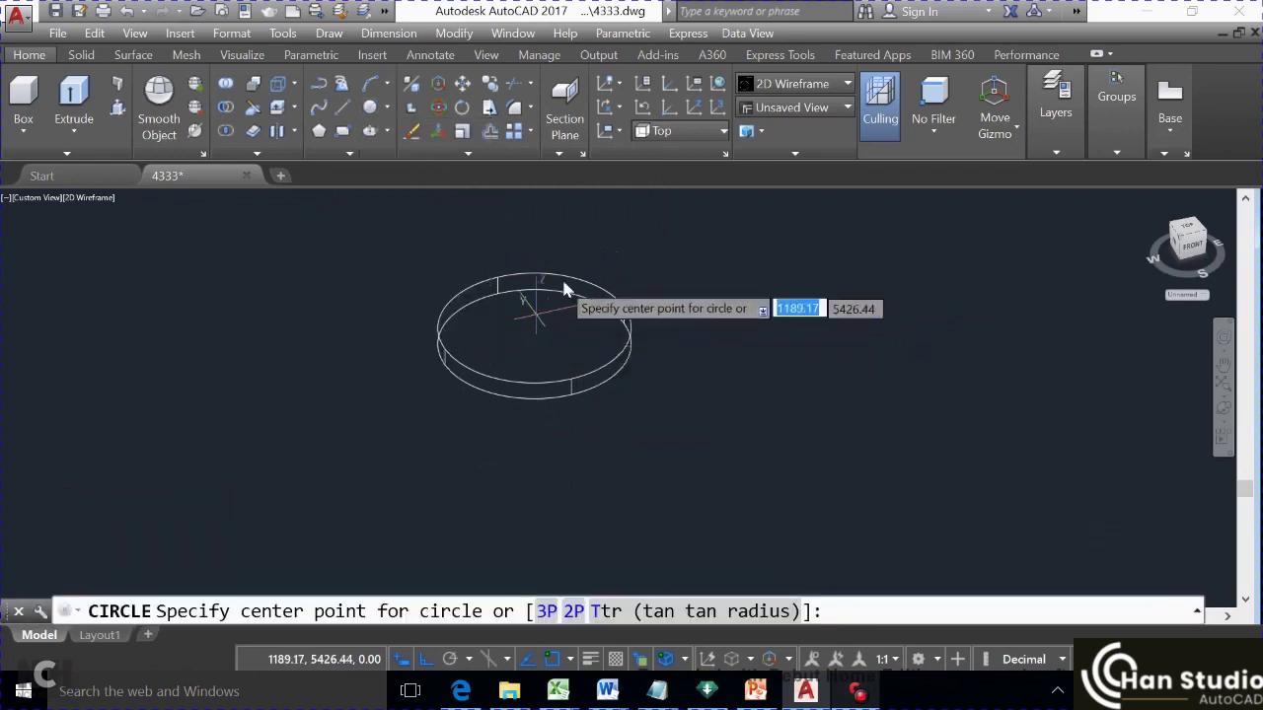
left_click(536, 330)
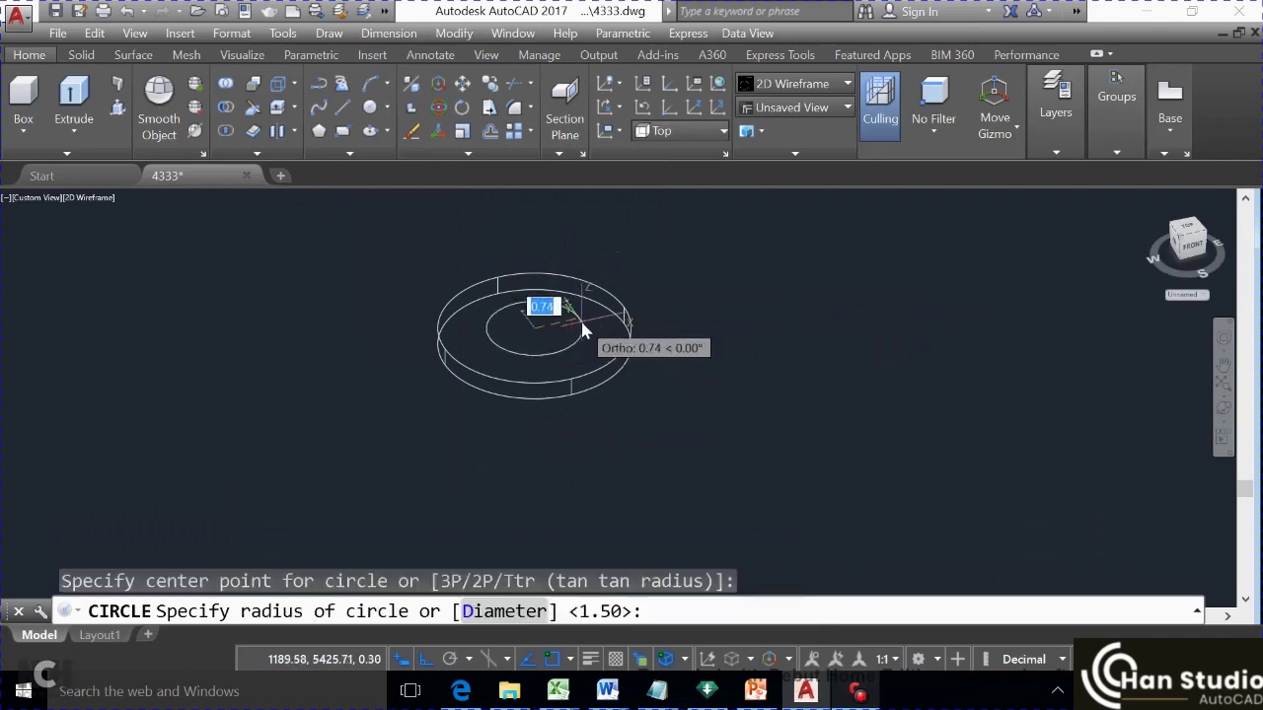
type(".8")
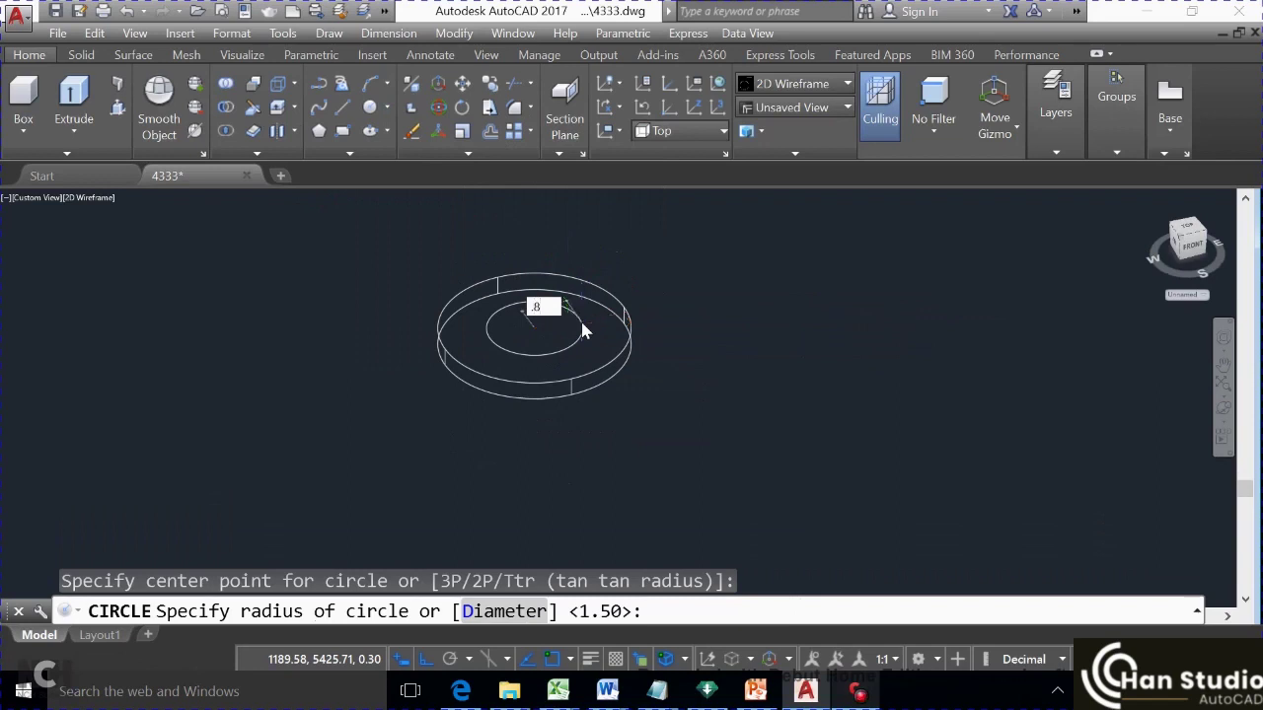
key("Return")
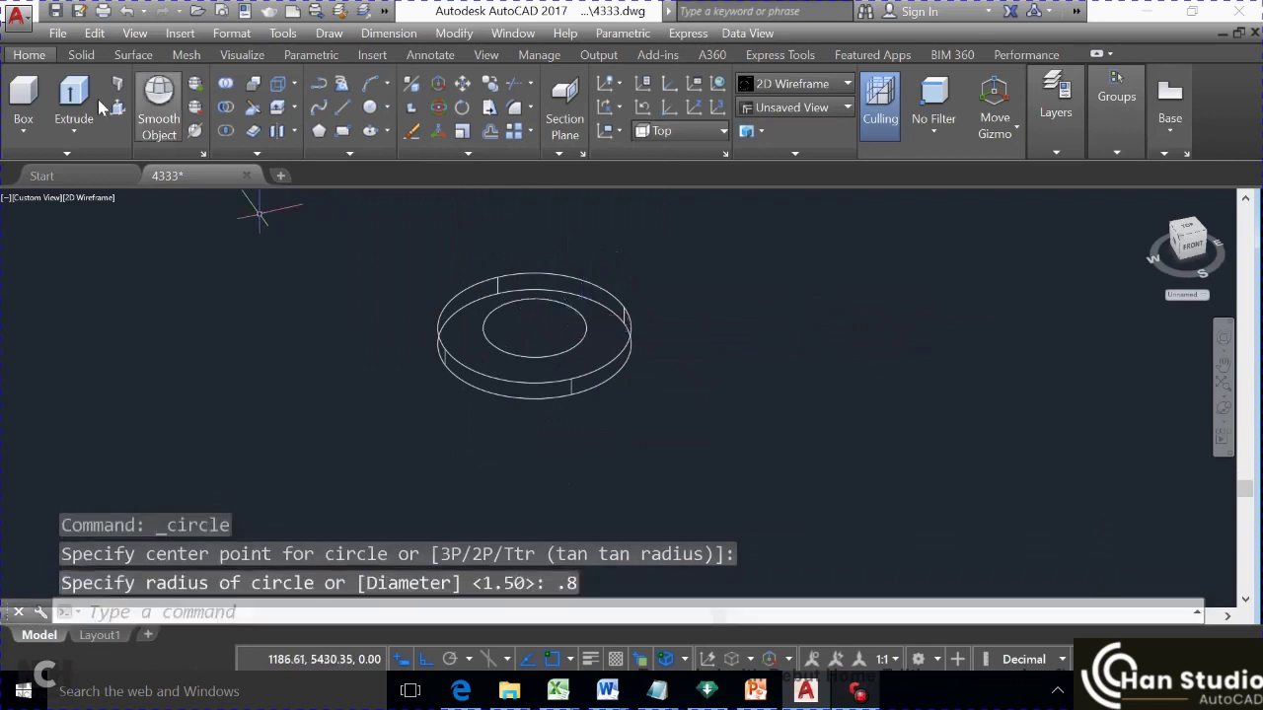
Extrude the 0.8-radius circle 0.1 high into a thin disc
left_click(497, 353)
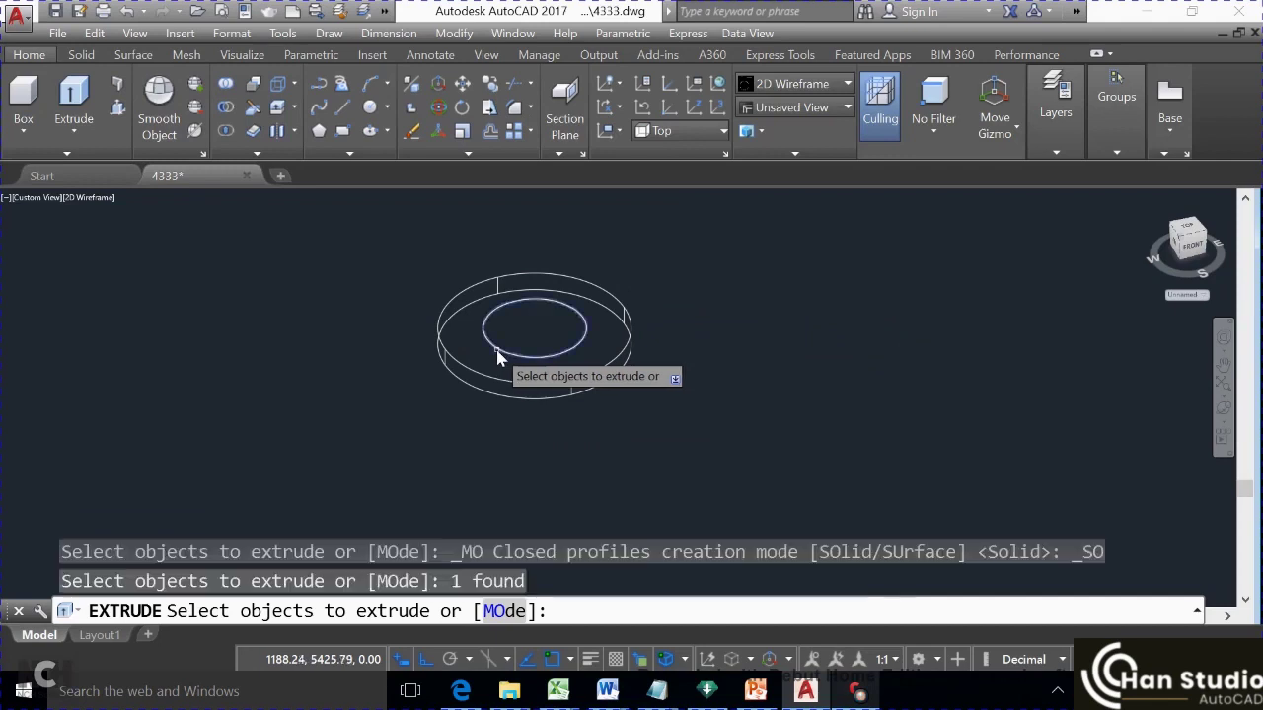
key("Return")
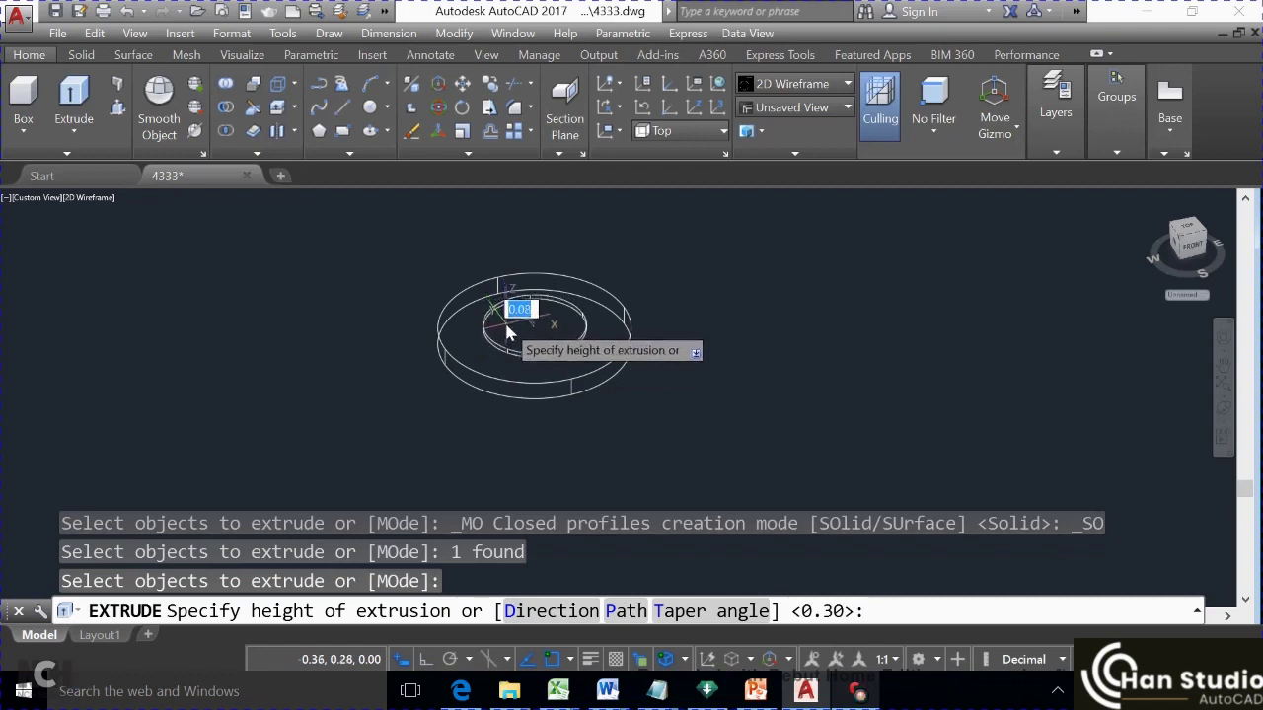
type(".1")
key("Return")
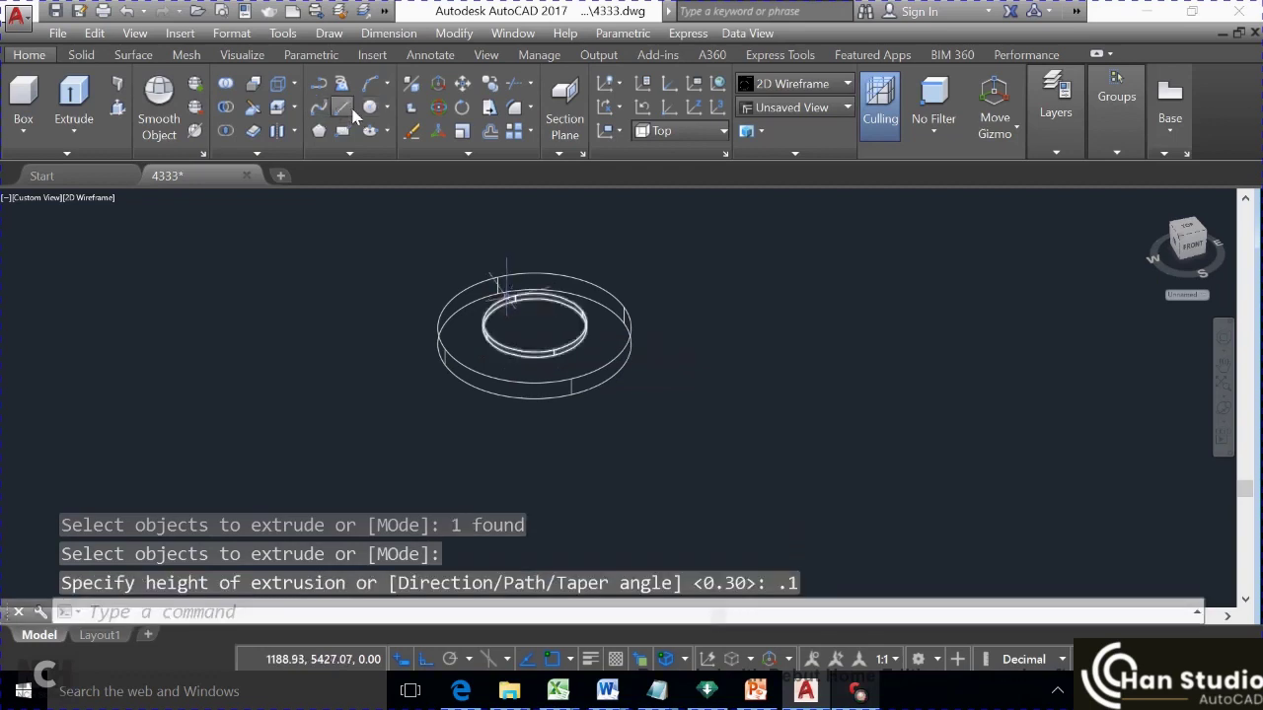
Draw a radius-0.3 circle at the disc centre and reframe the view
left_click(371, 107)
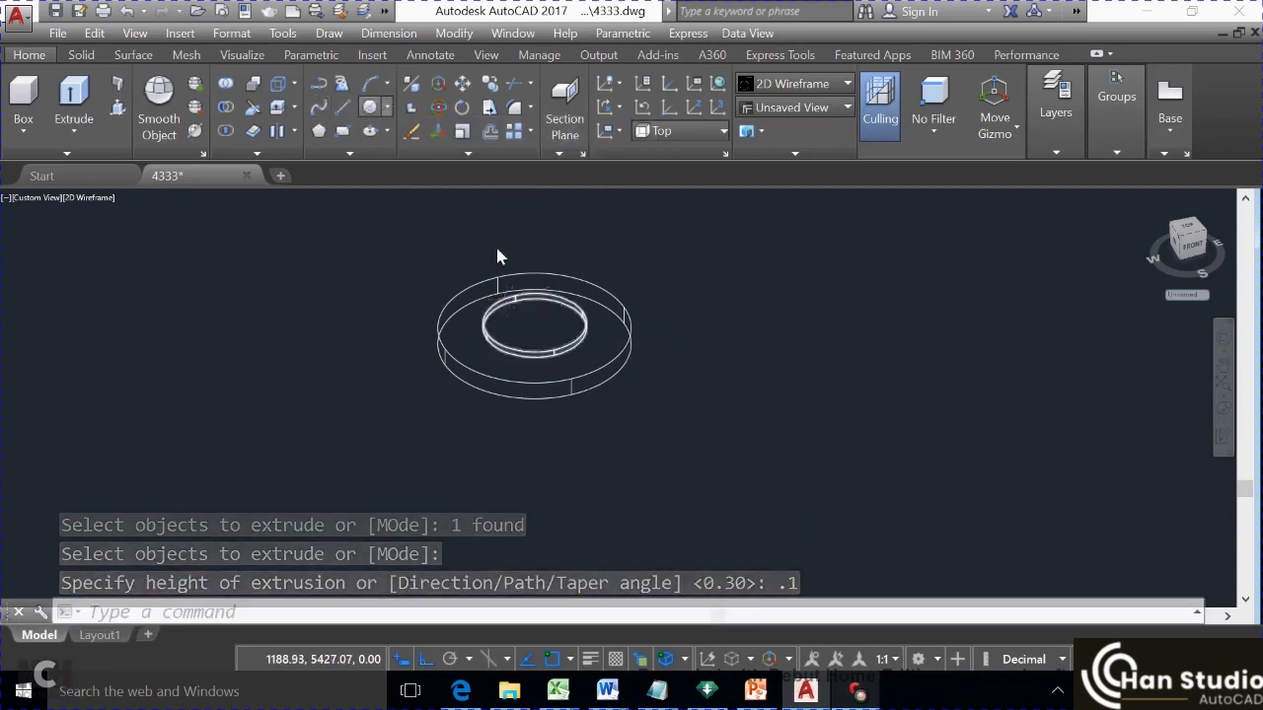
left_click(534, 339)
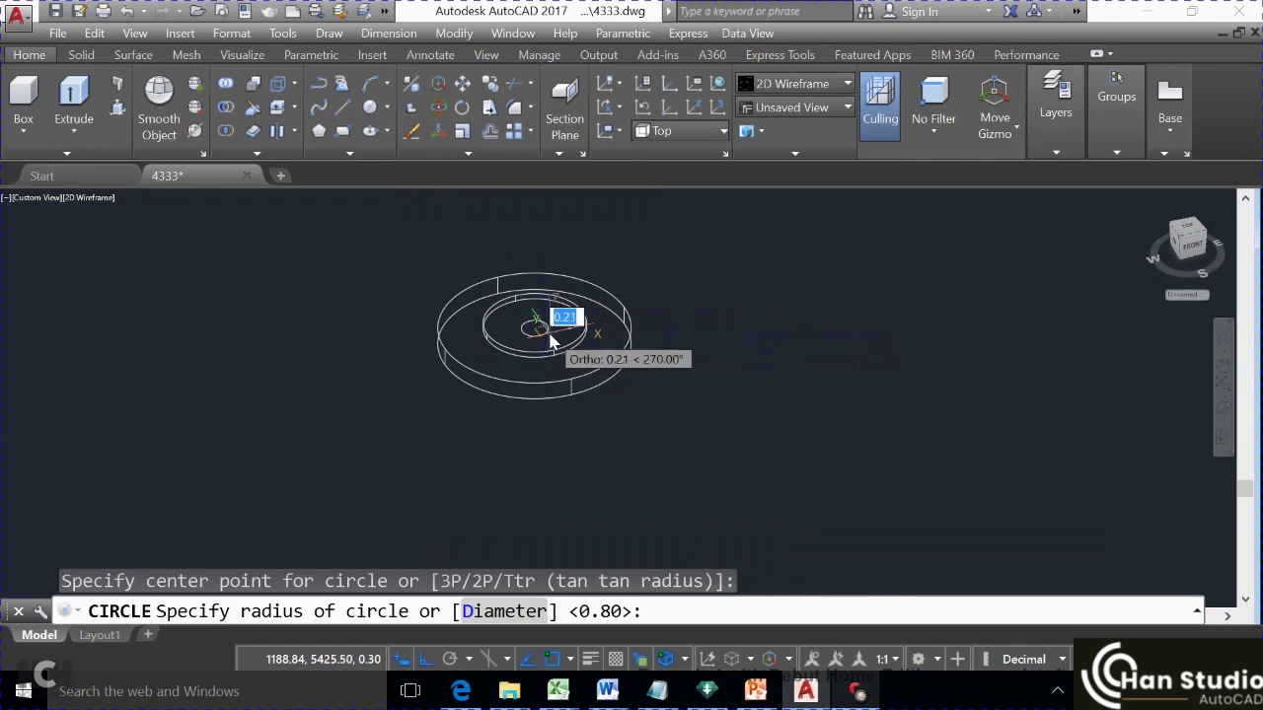
key("BackSpace")
type(".3")
key("Return")
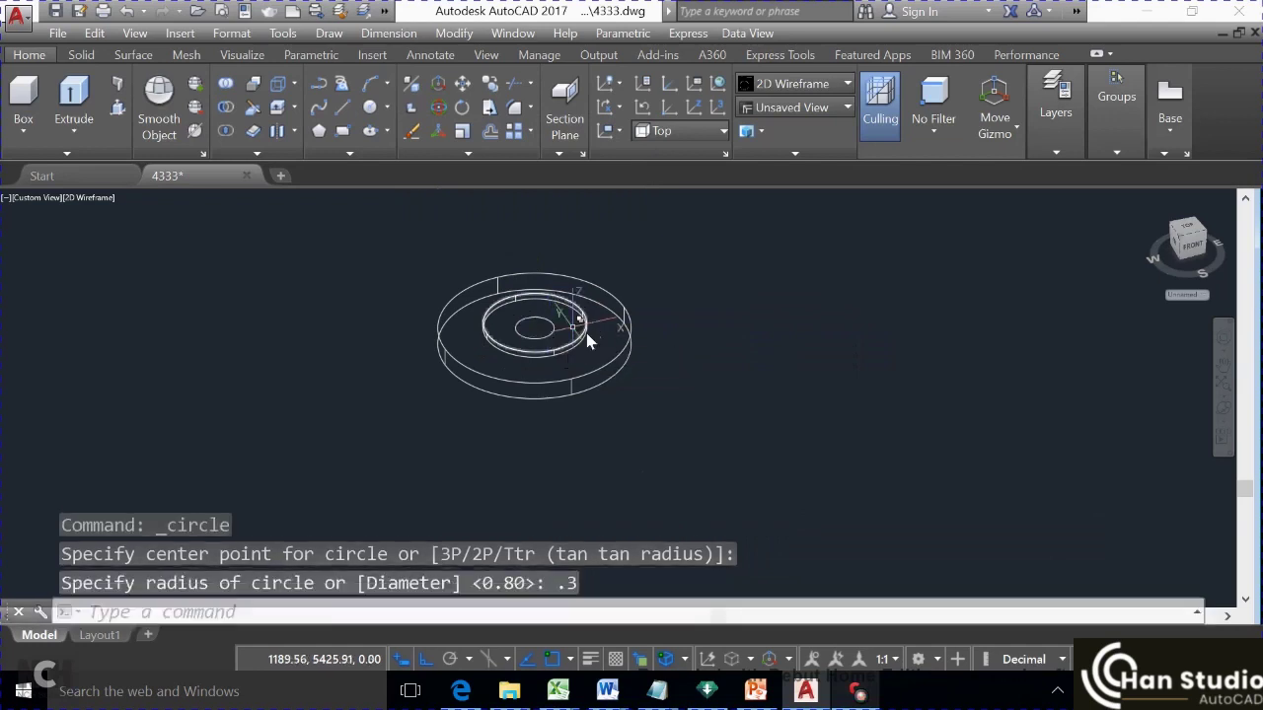
scroll(621, 357, "down", 2)
scroll(884, 279, "down", 2)
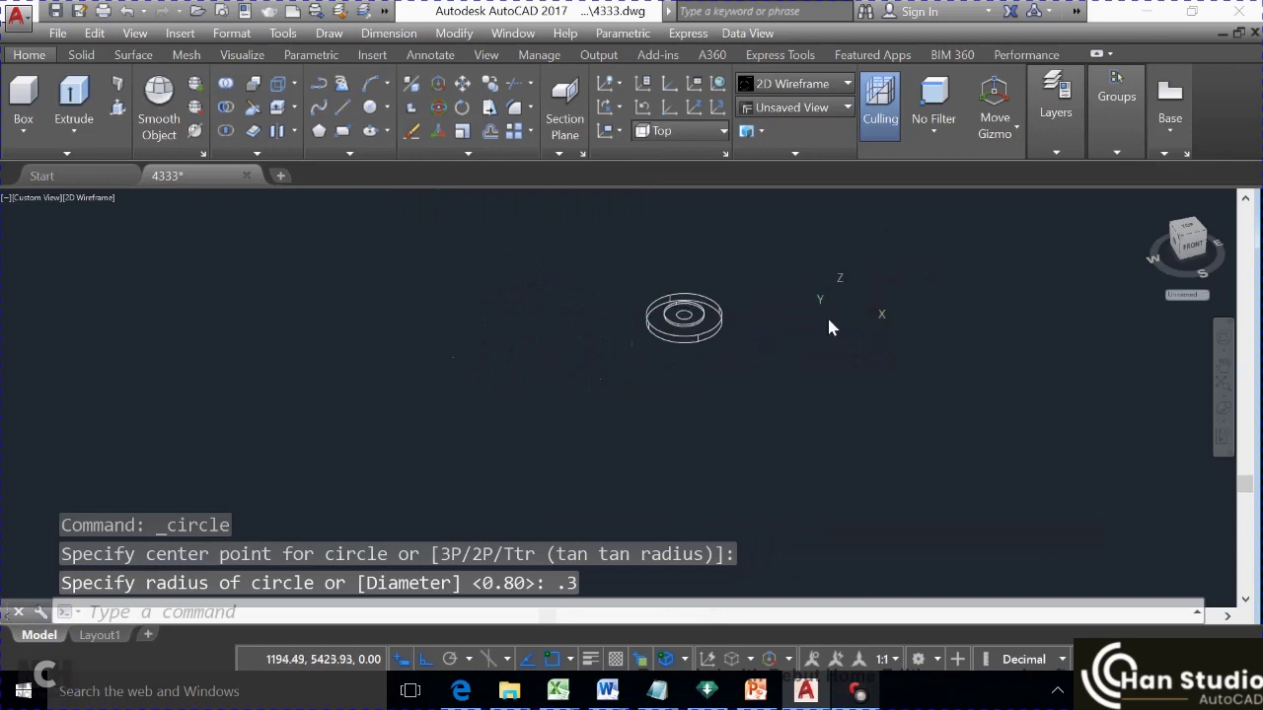
middle_click_drag(826, 315, 704, 429)
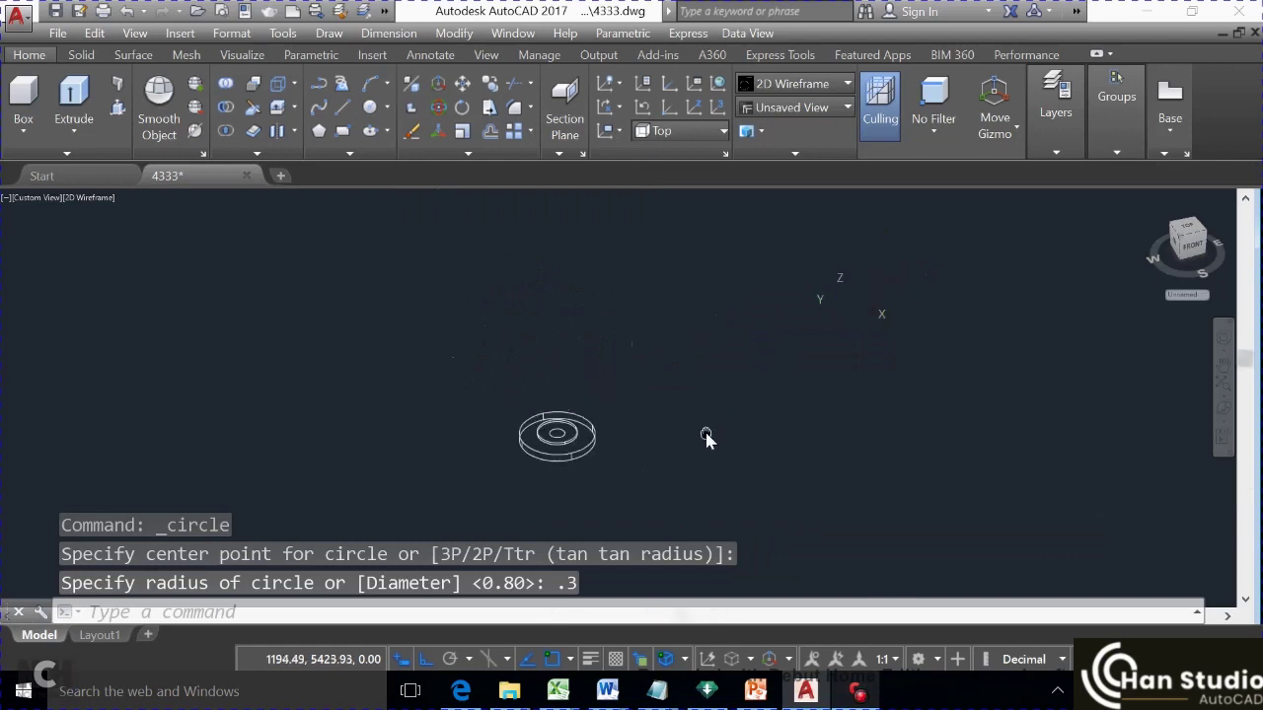
Extrude the 0.3-radius circle 8.5 units upward into the pole
left_click(74, 98)
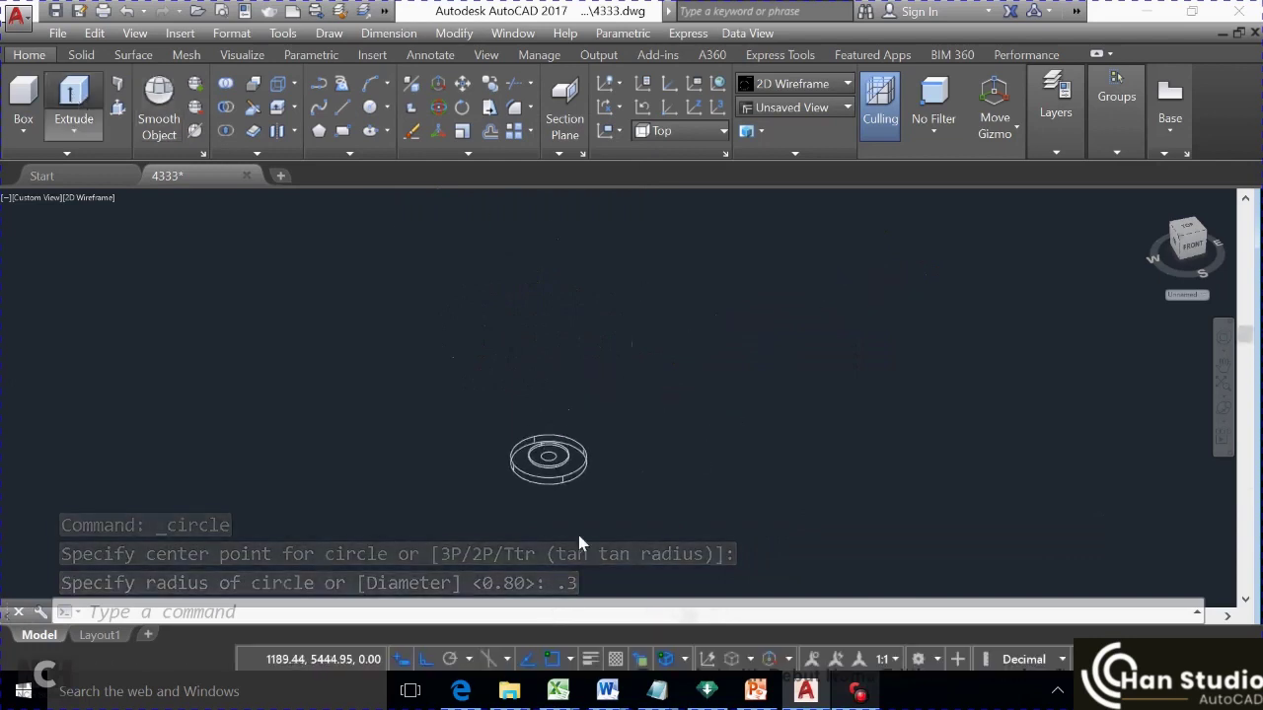
left_click(546, 463)
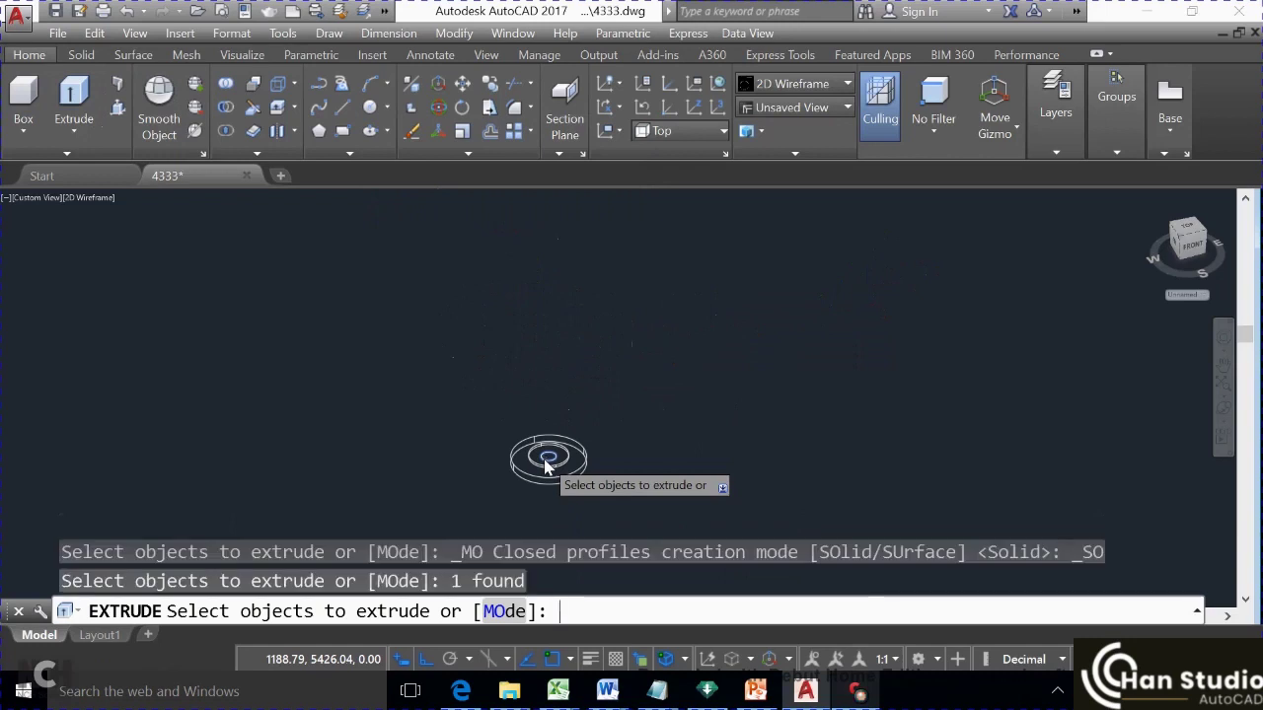
key("Return")
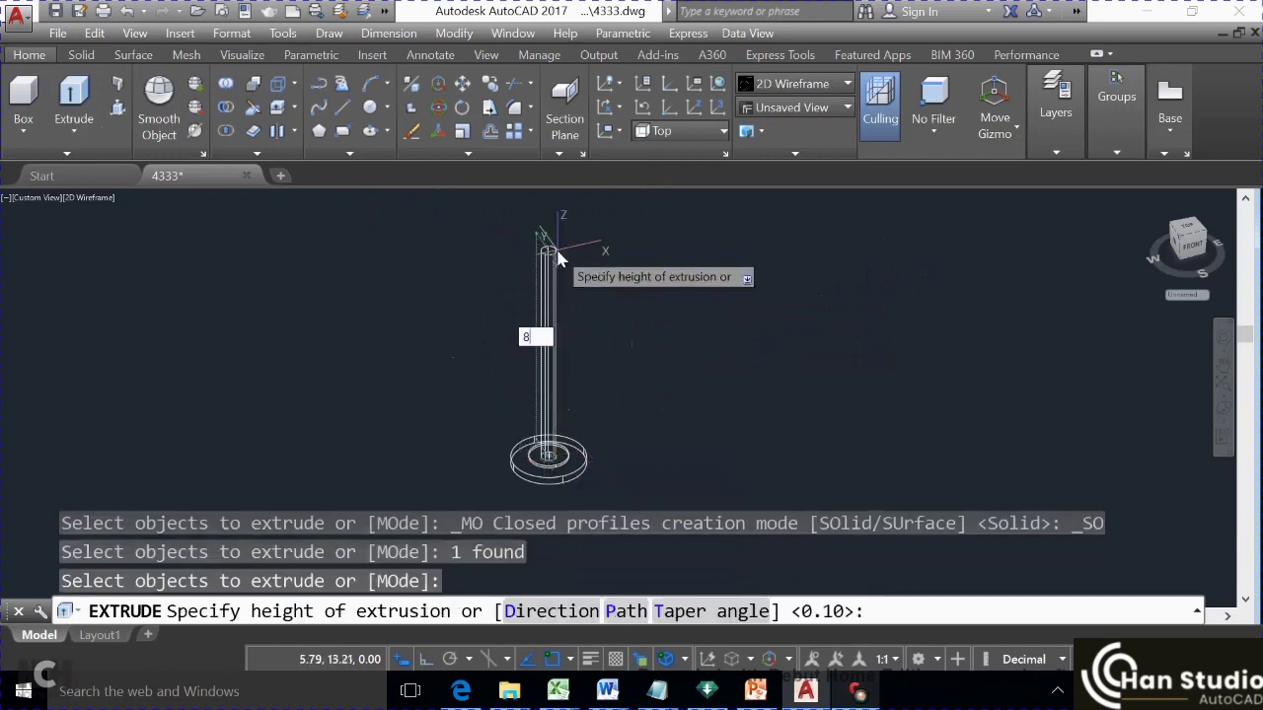
type("8.5")
key("Return")
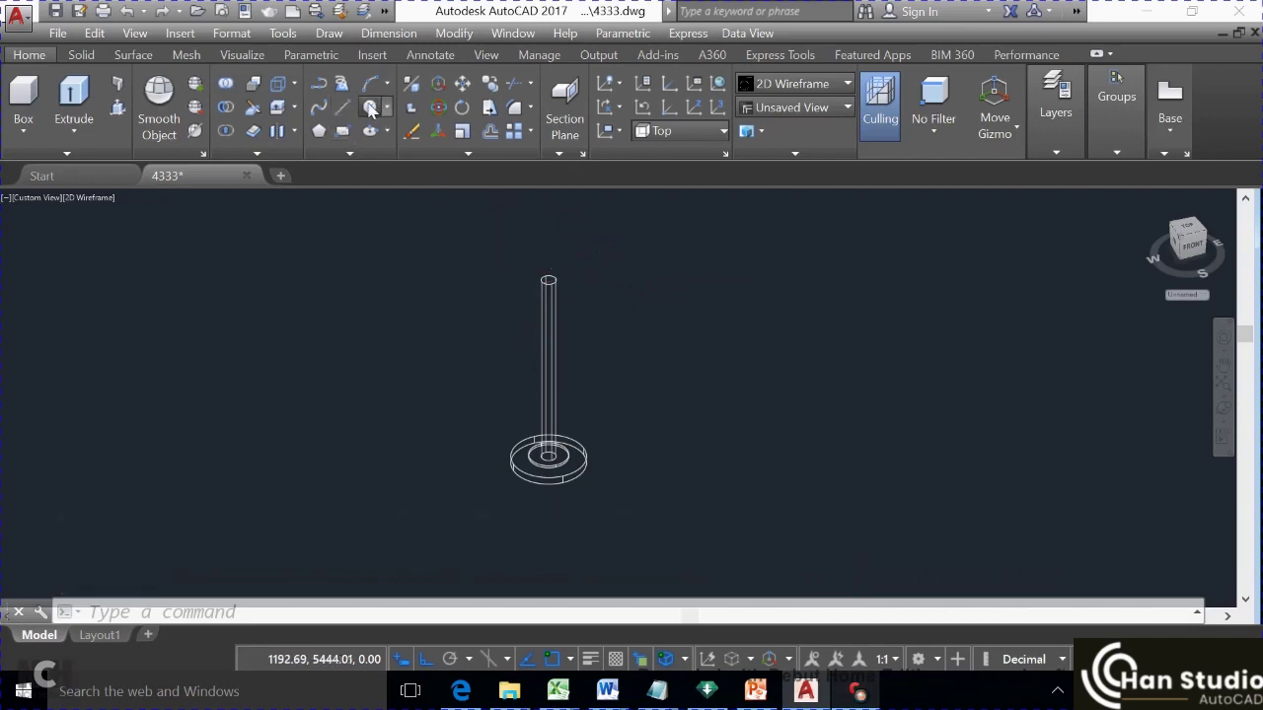
Draw a radius-0.6 circle centred on the pole top
type("c")
key("Return")
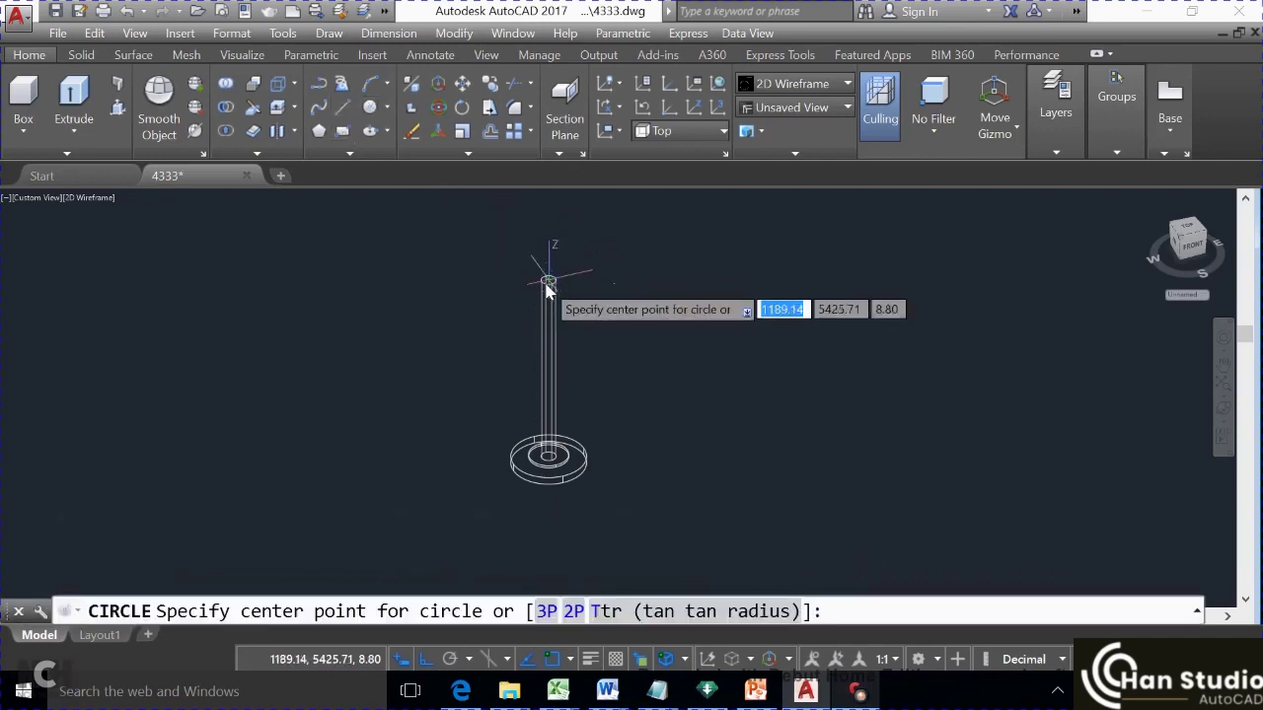
scroll(548, 284, "up", 2)
left_click(549, 279)
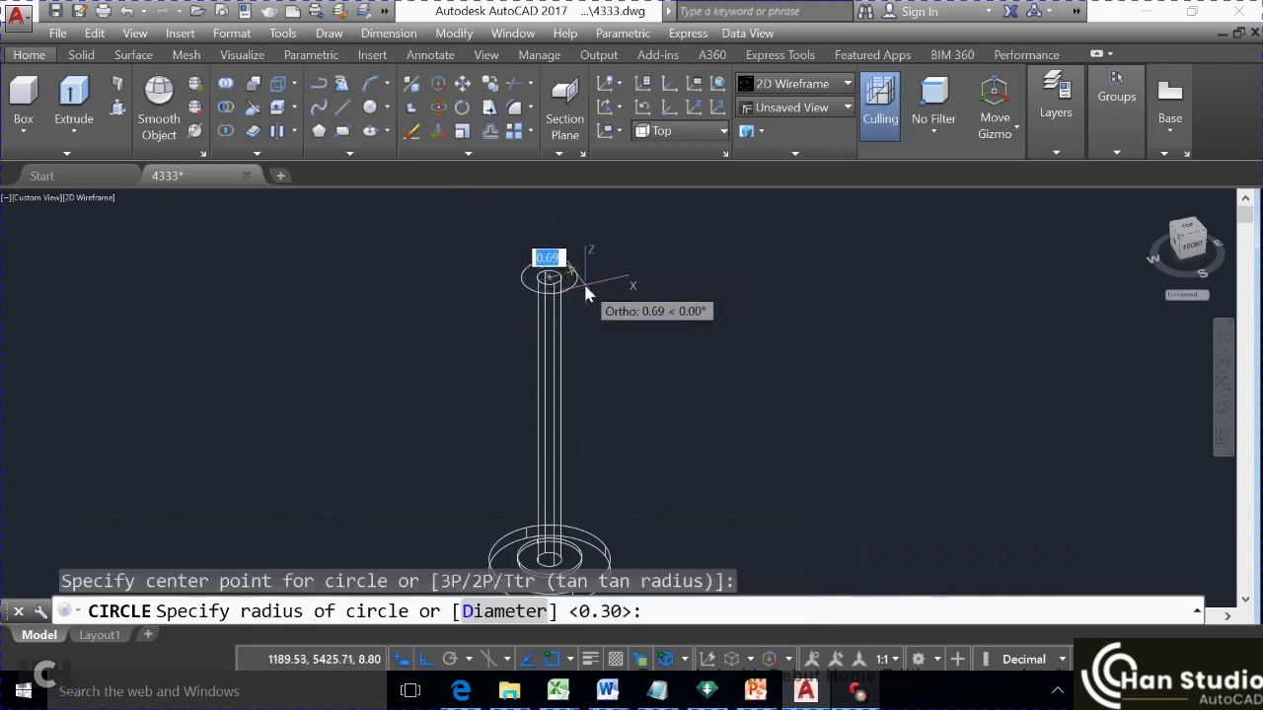
key("BackSpace")
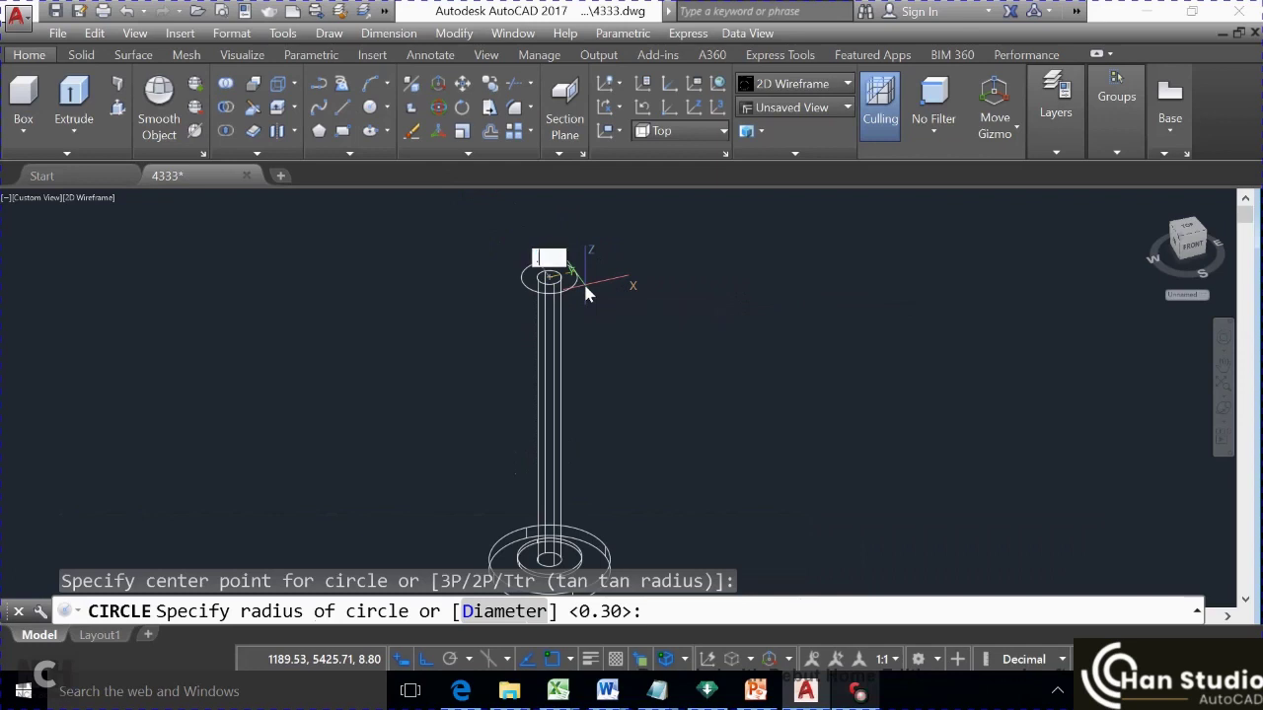
type(".6")
key("Return")
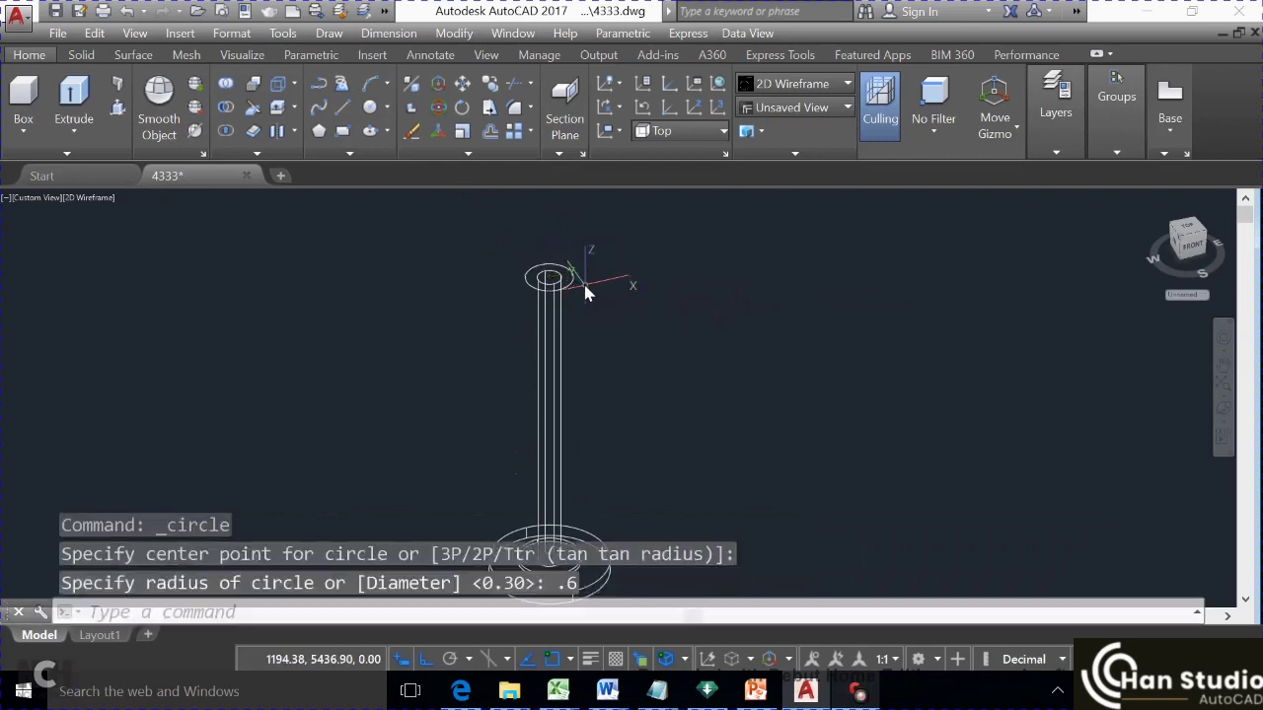
Extrude the 0.6-radius circle 0.3 high to cap the pole
left_click(59, 114)
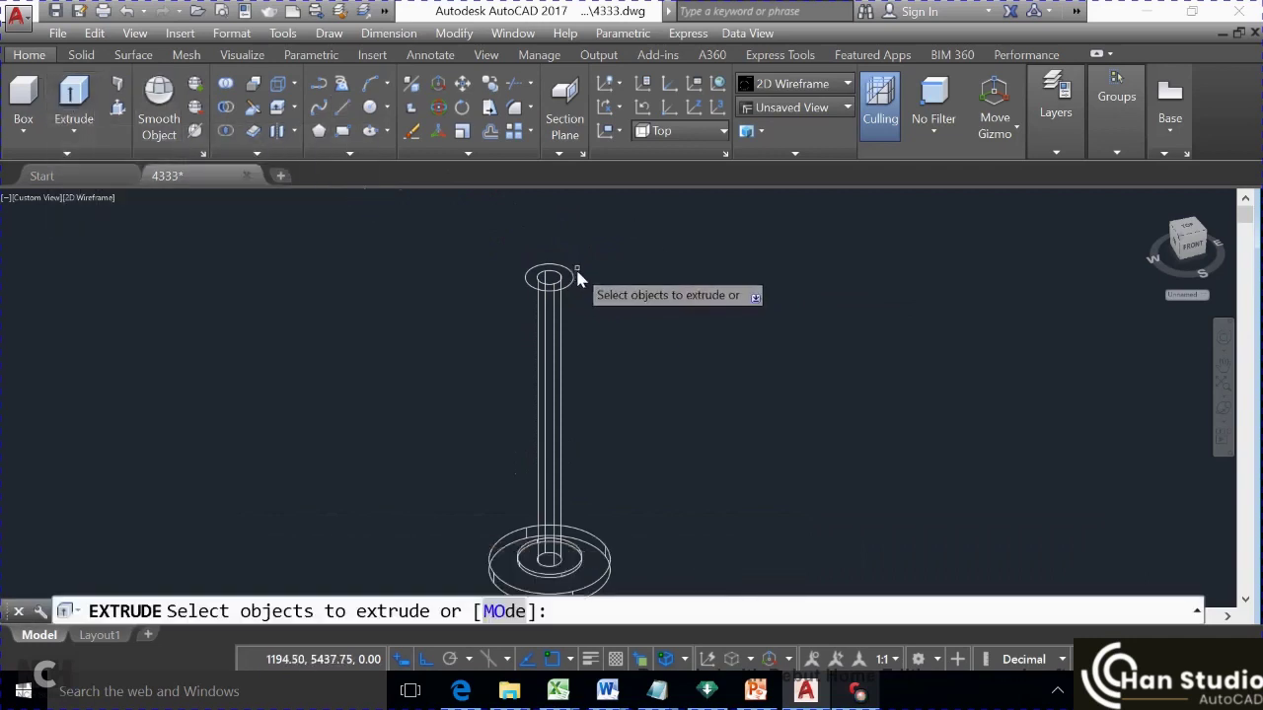
left_click(570, 277)
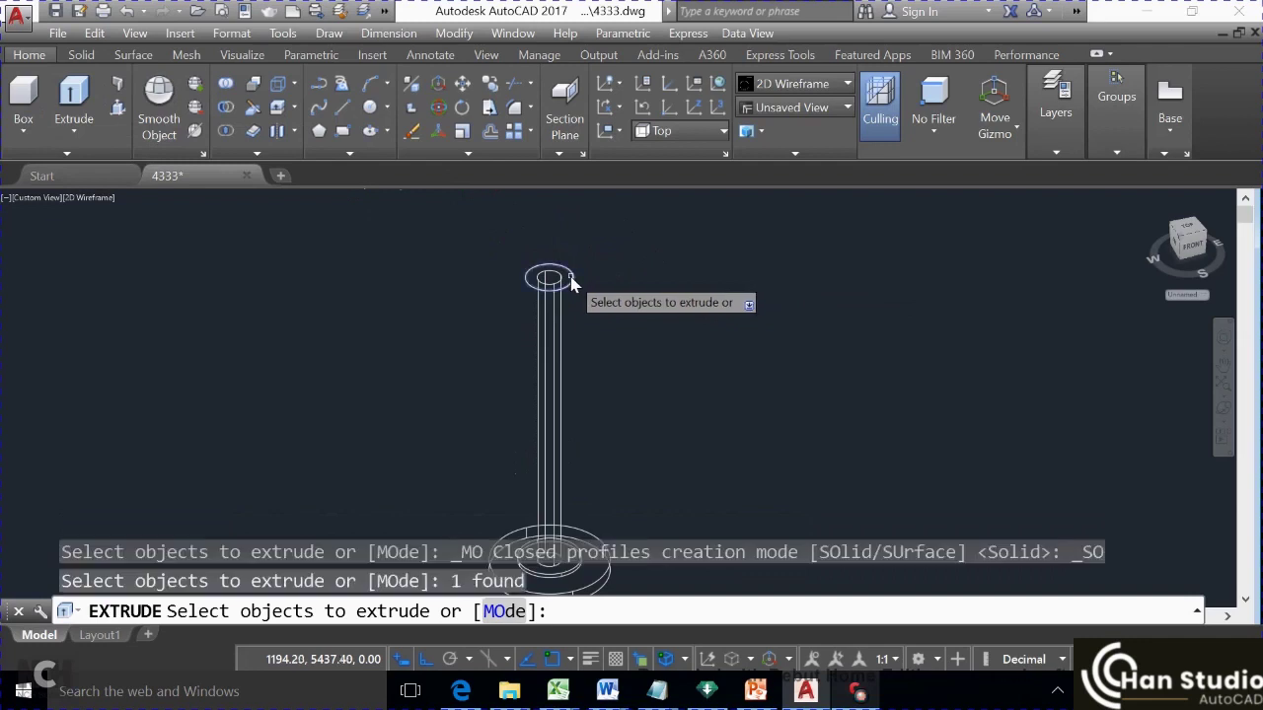
key("Return")
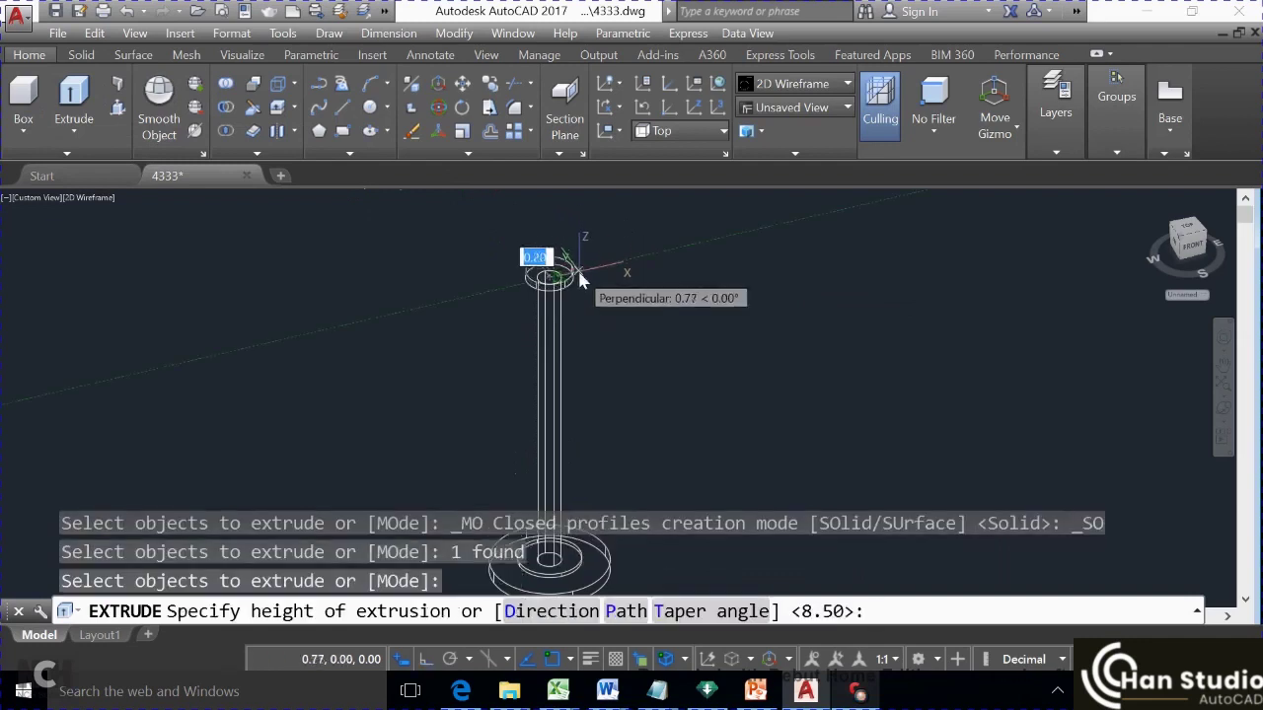
key("BackSpace")
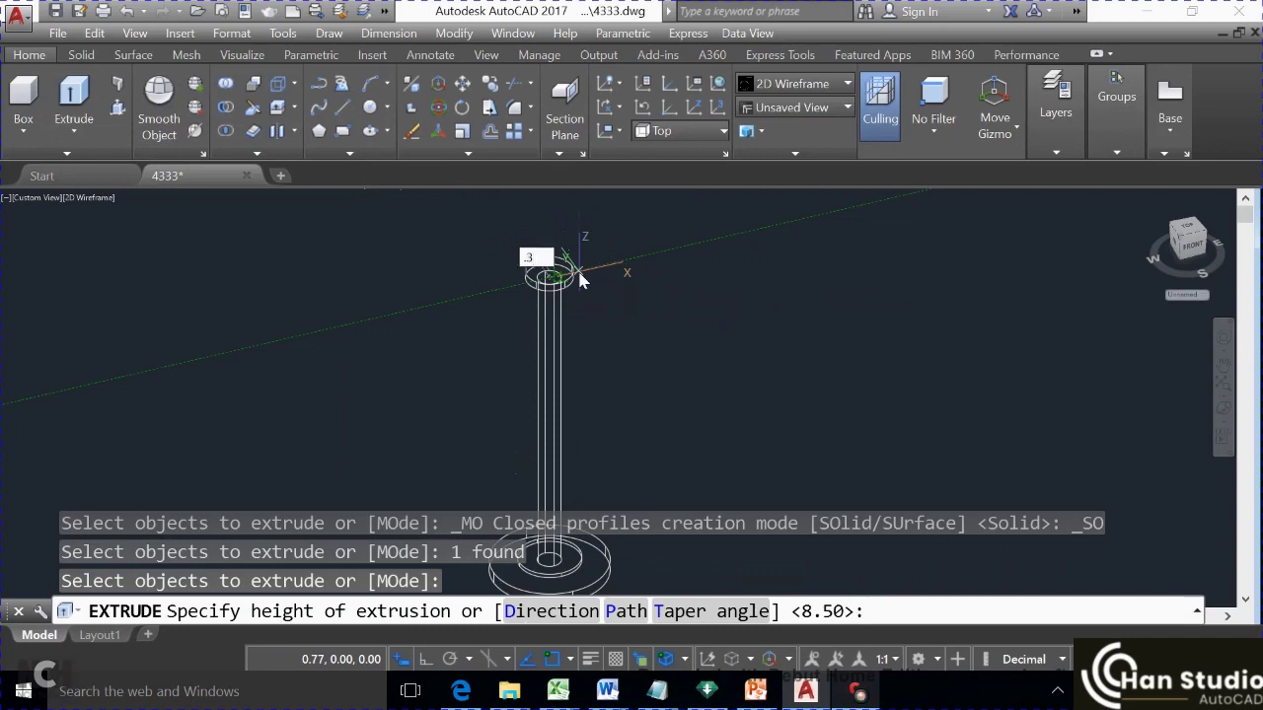
type(".3")
key("Return")
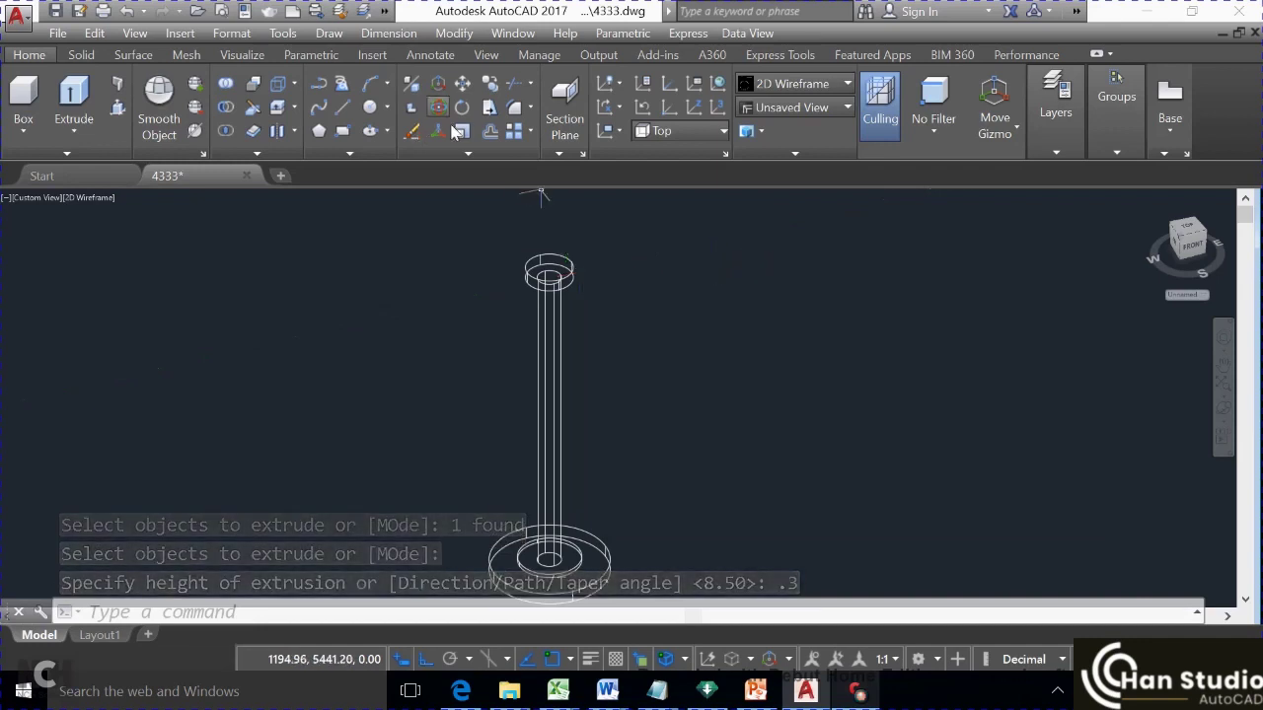
Switch to the Left preset view and zoom and pan to frame the pole and base
left_click(34, 200)
left_click(72, 283)
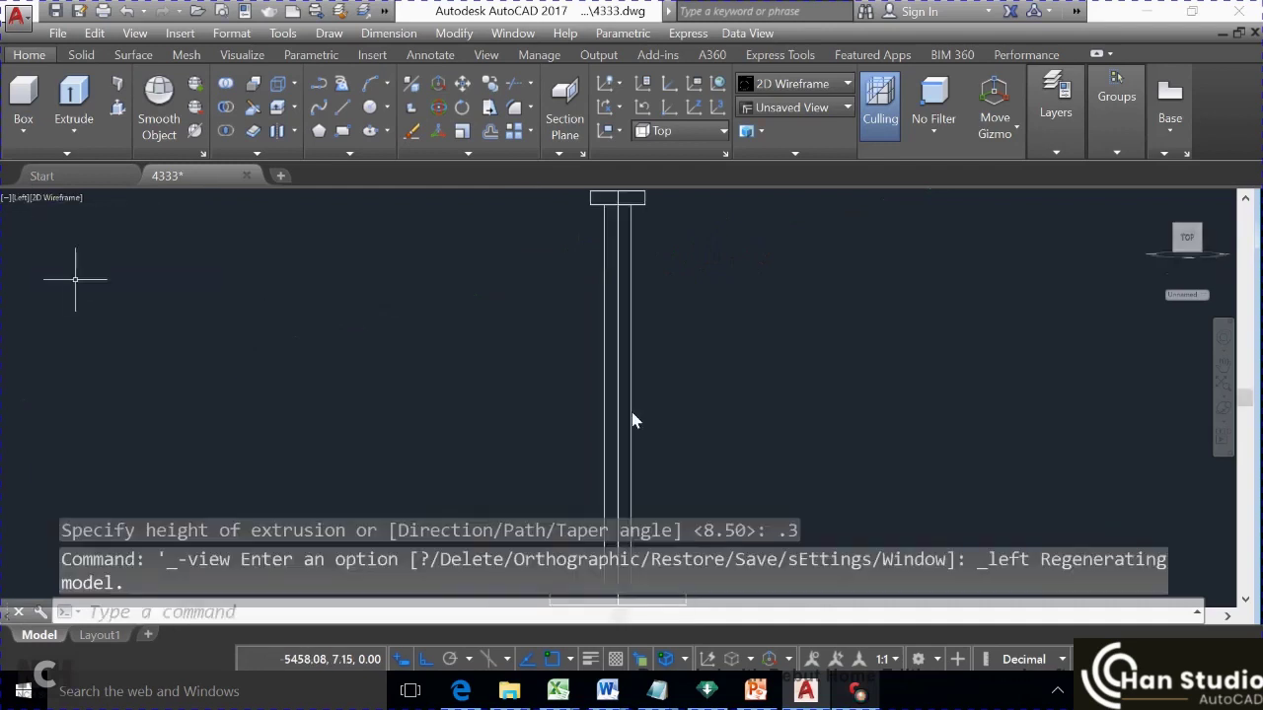
scroll(656, 417, "down", 2)
scroll(655, 414, "down", 2)
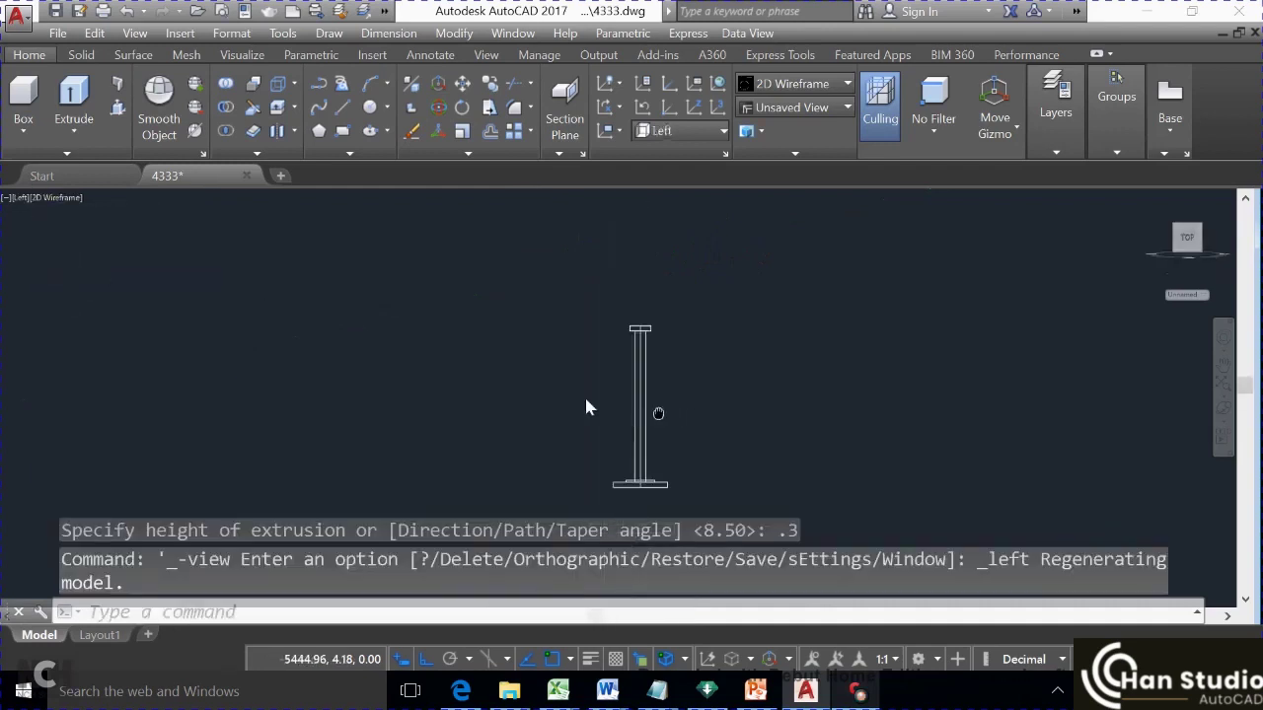
middle_click_drag(658, 412, 472, 381)
scroll(473, 382, "up", 4)
scroll(465, 381, "down", 3)
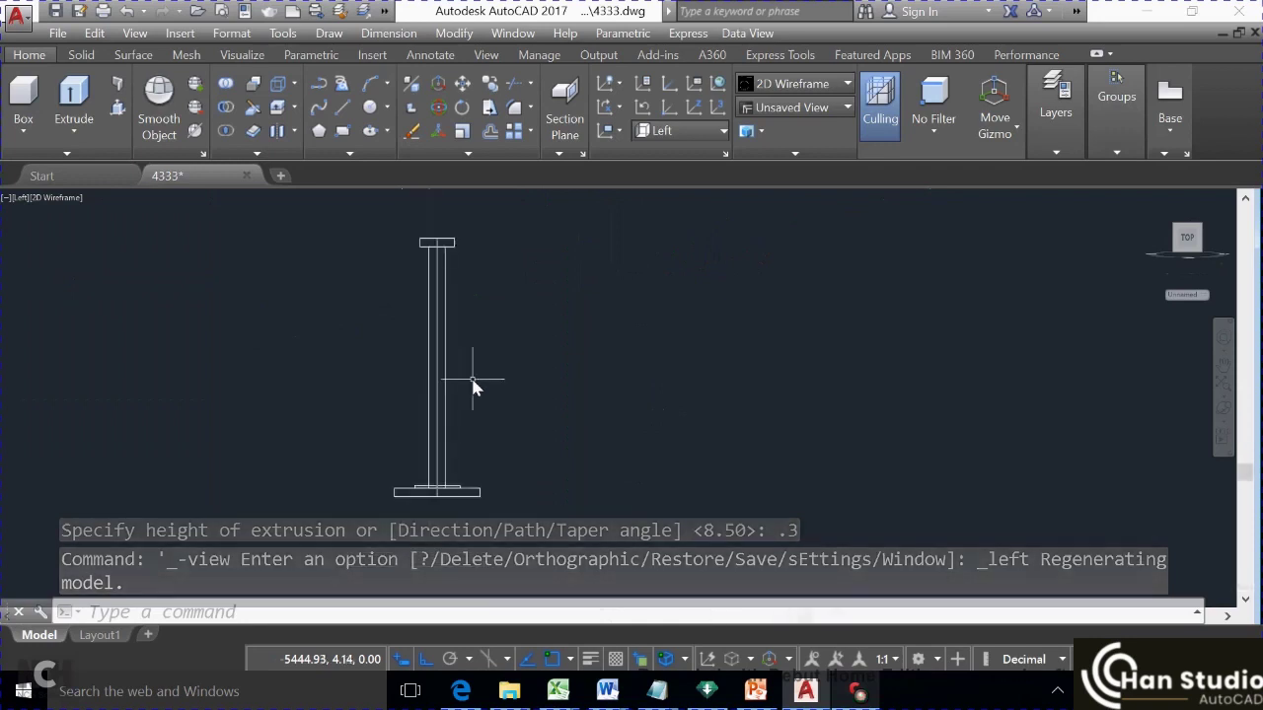
mouse_move(493, 462)
middle_mouse_down()
mouse_move(502, 353)
mouse_move(585, 396)
mouse_move(582, 434)
middle_mouse_up()
scroll(502, 353, "up", 1)
scroll(502, 358, "up", 3)
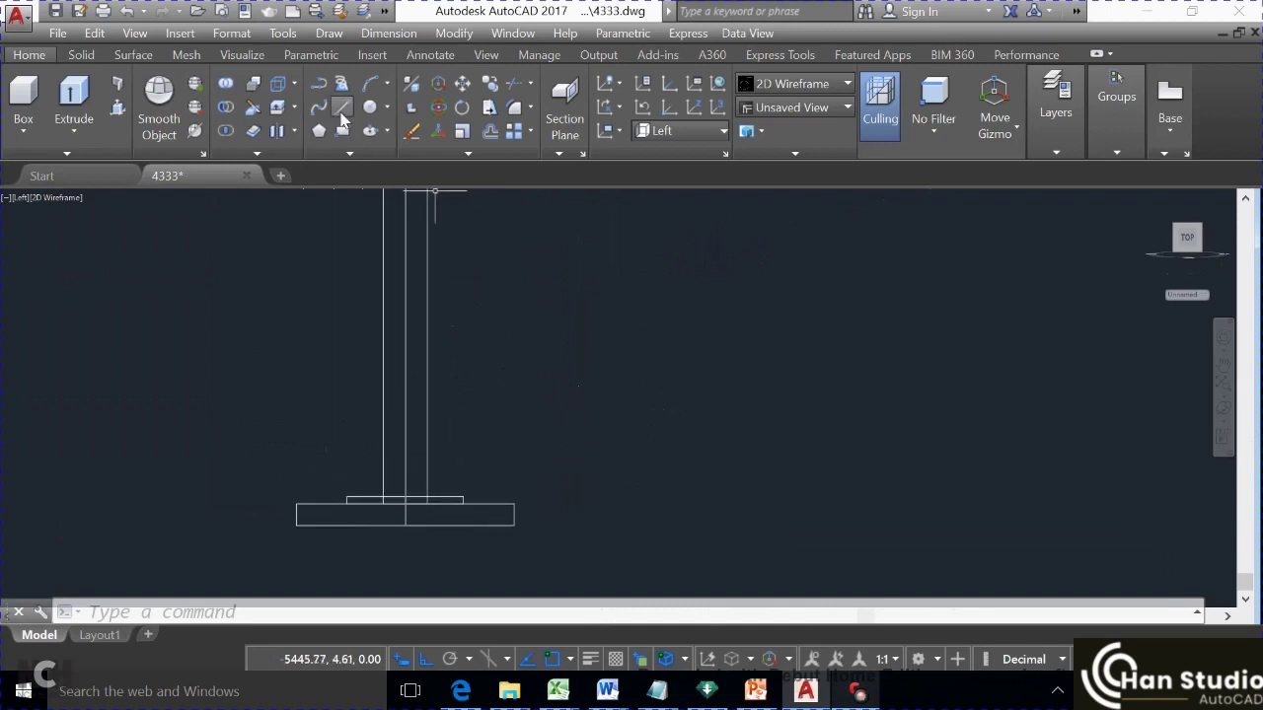
Draw an L-shaped guide right of the pole: a vertical line down, then a horizontal line right
type("l")
key("Return")
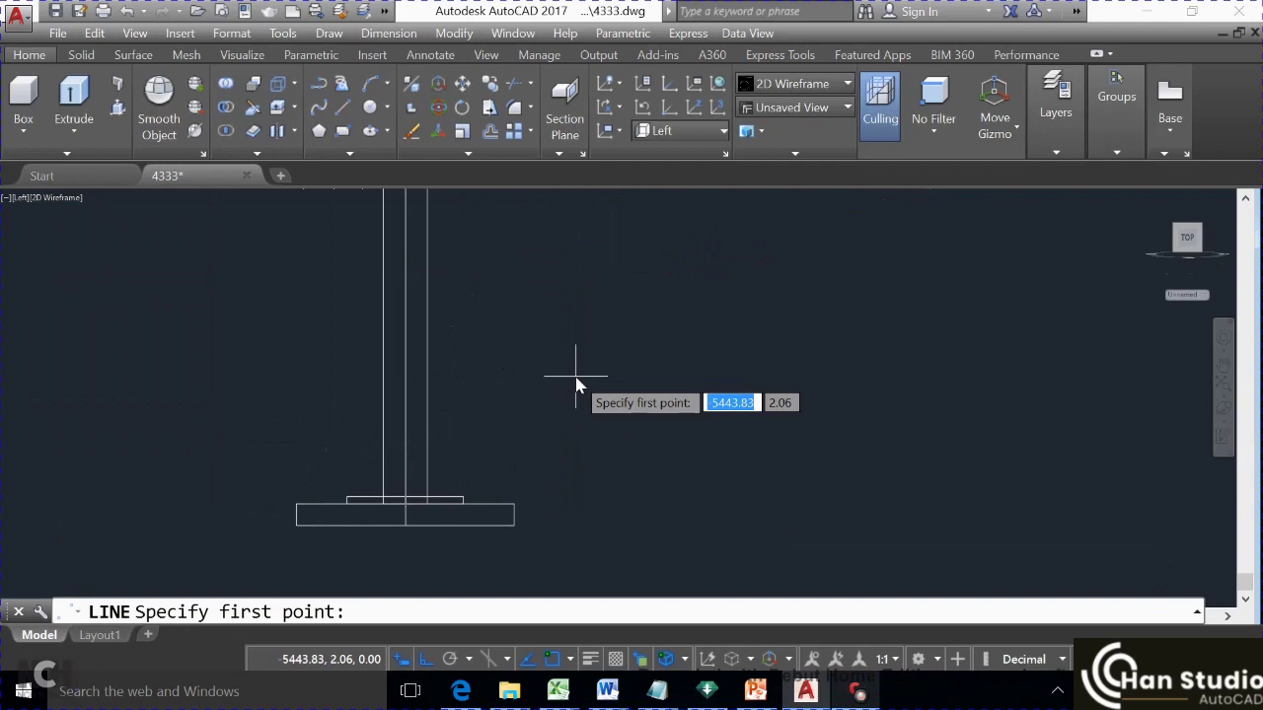
left_click(576, 376)
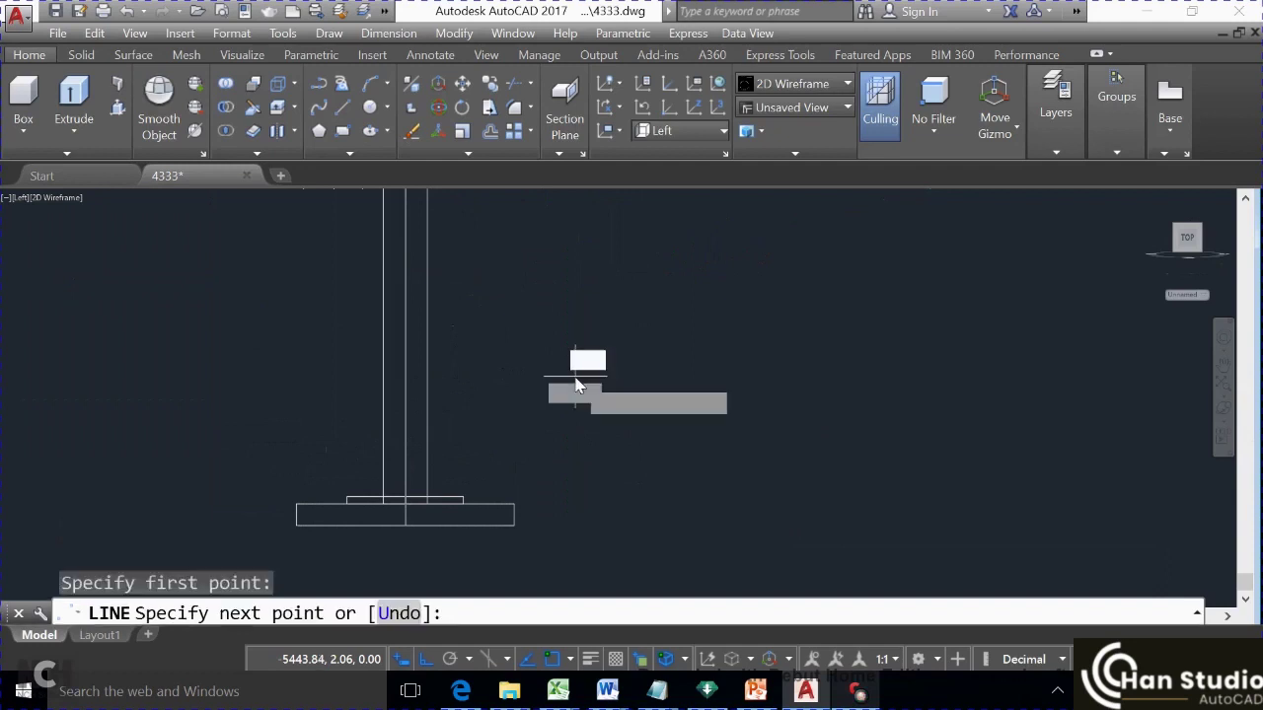
left_click(574, 489)
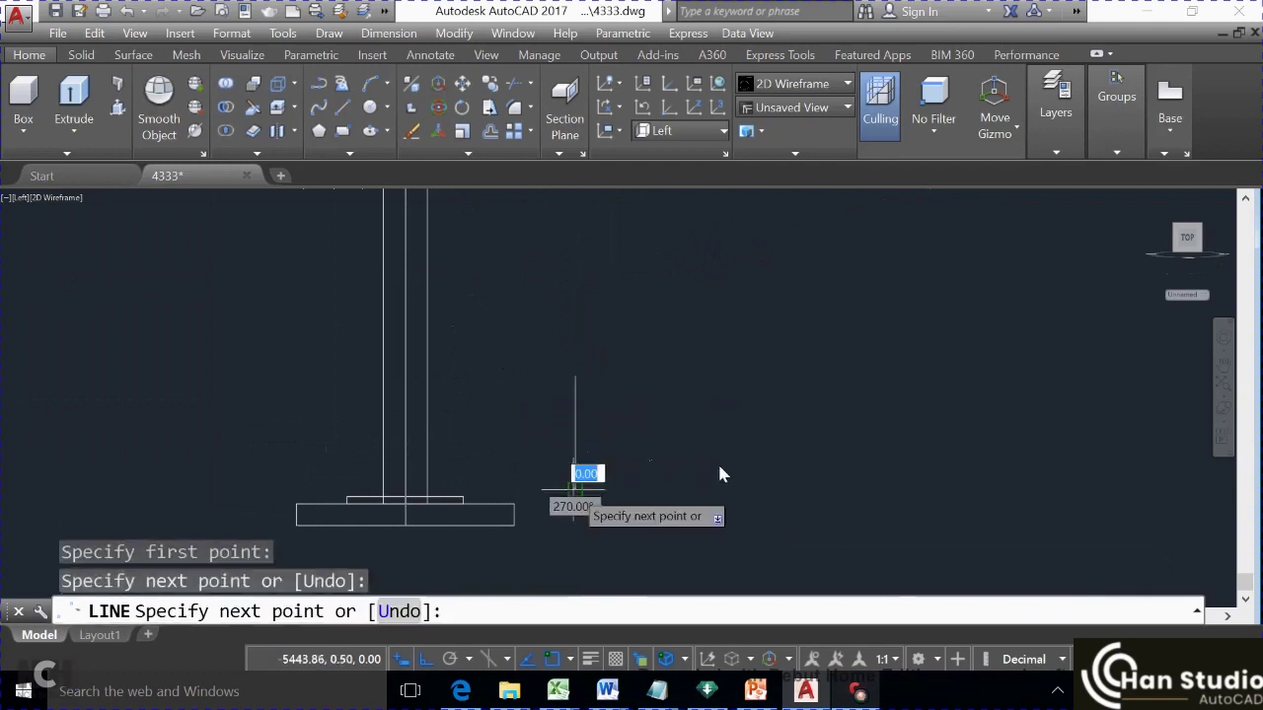
left_click(818, 474)
key("Return")
left_click(817, 489)
key("Escape")
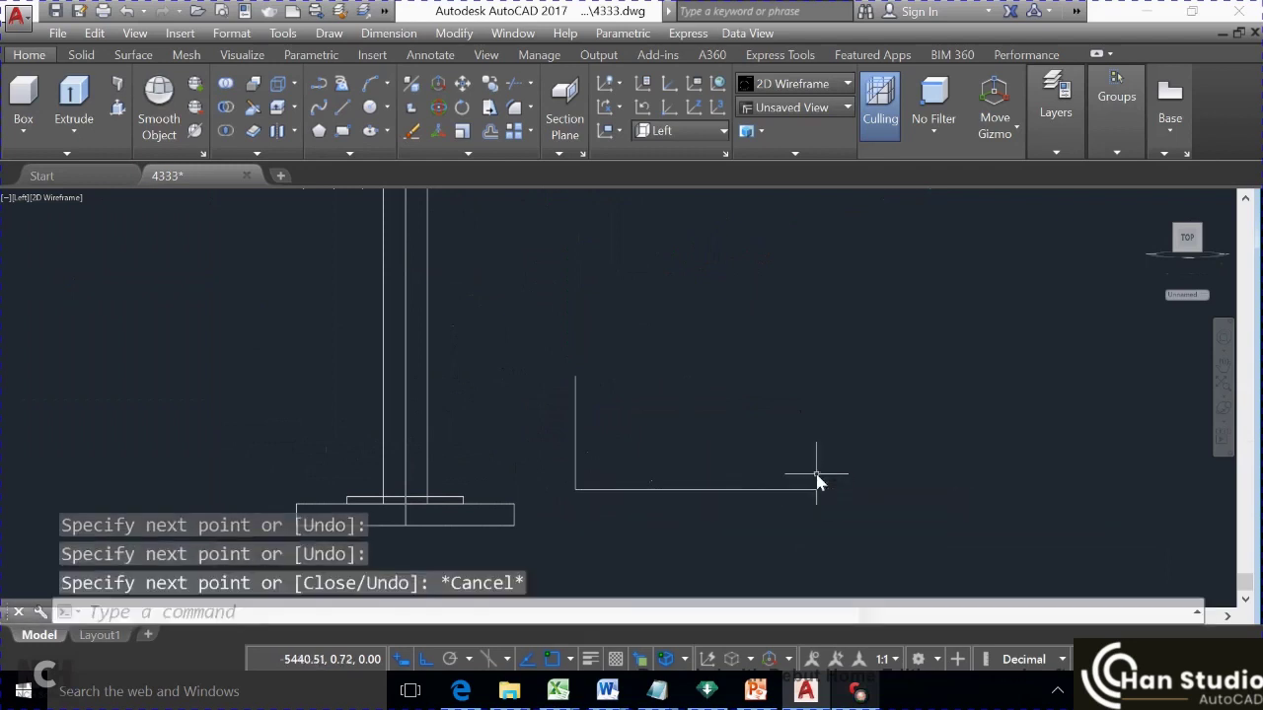
scroll(816, 480, "down", 4)
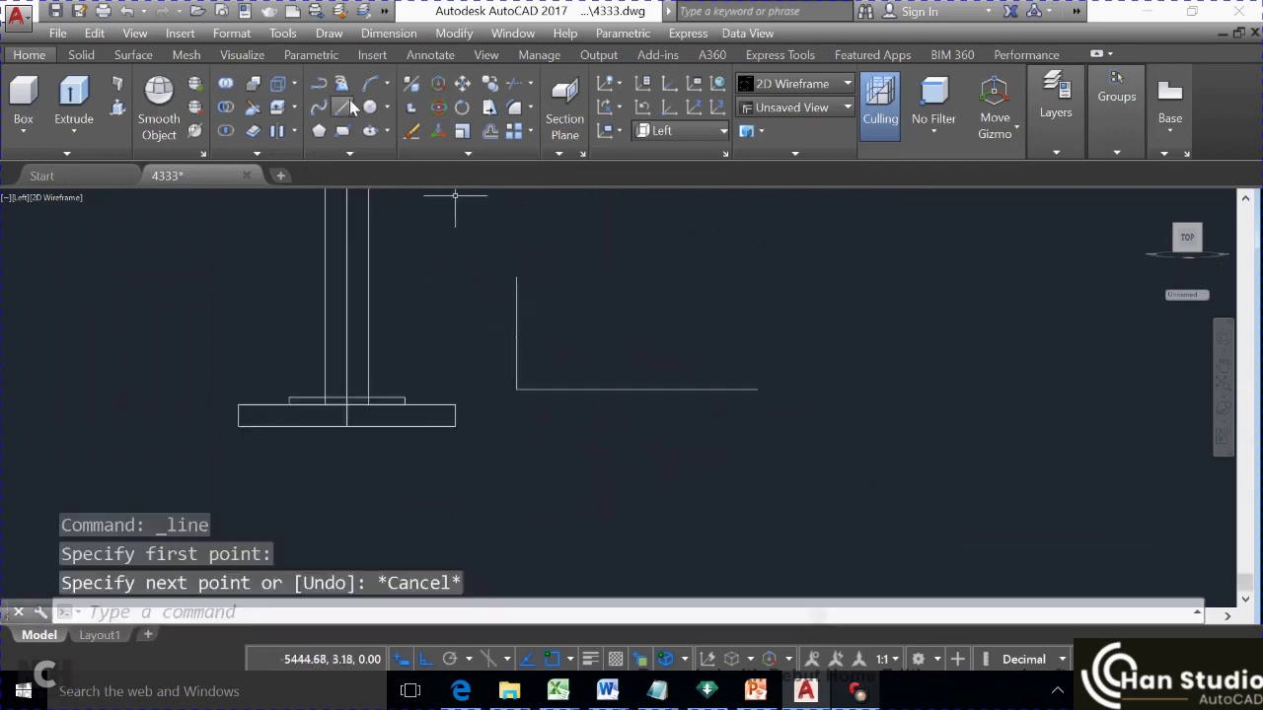
Add a short leftward stub line at the top of the vertical guide
key("Return")
left_click(516, 280)
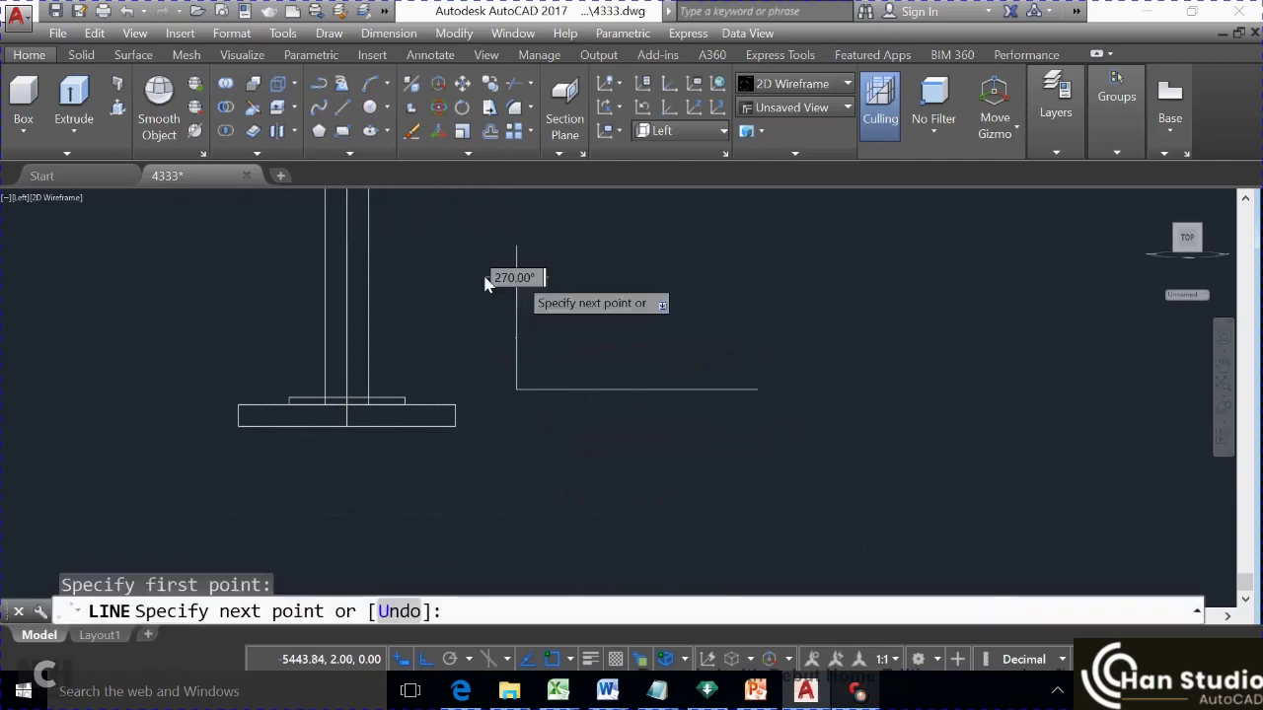
left_click(477, 282)
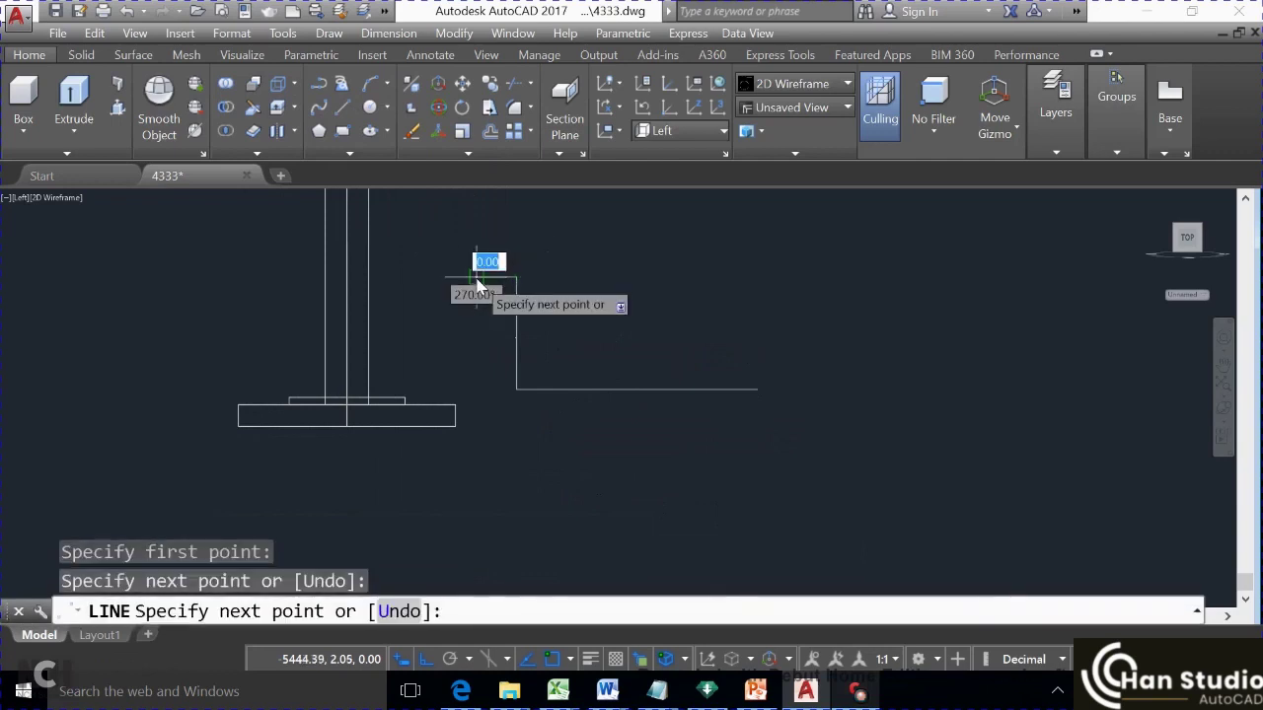
key("Escape")
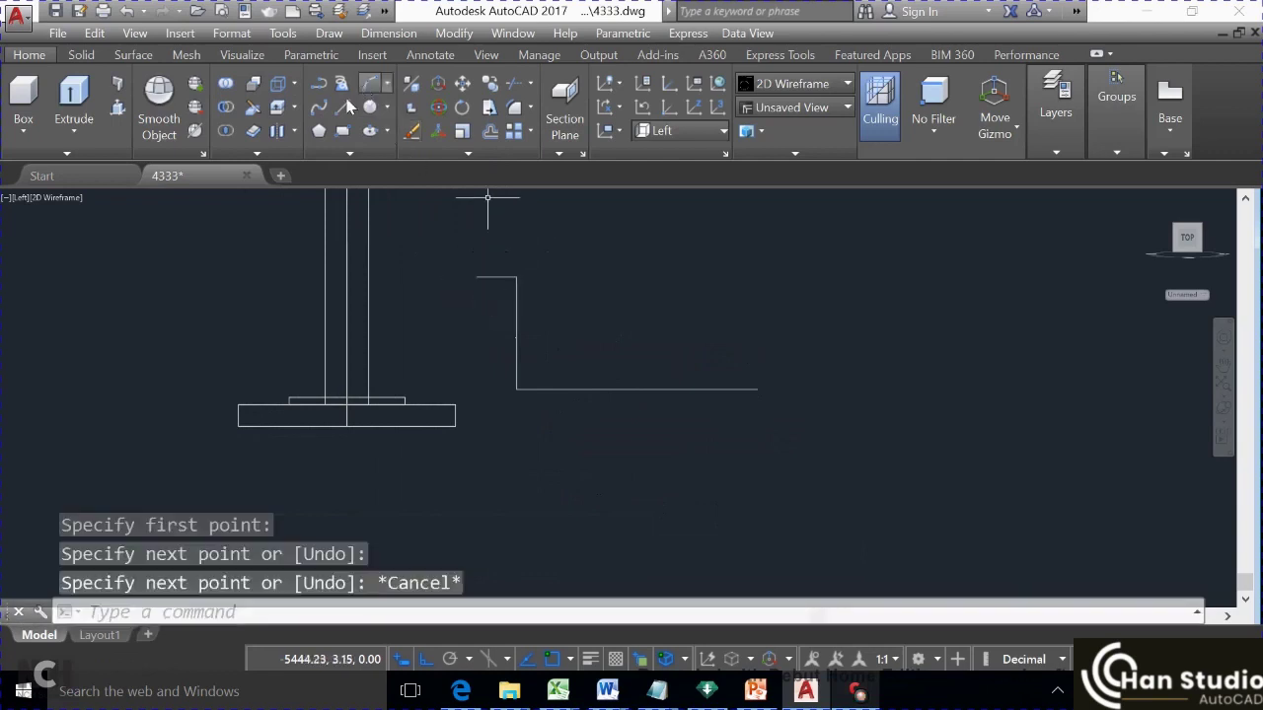
key("Return")
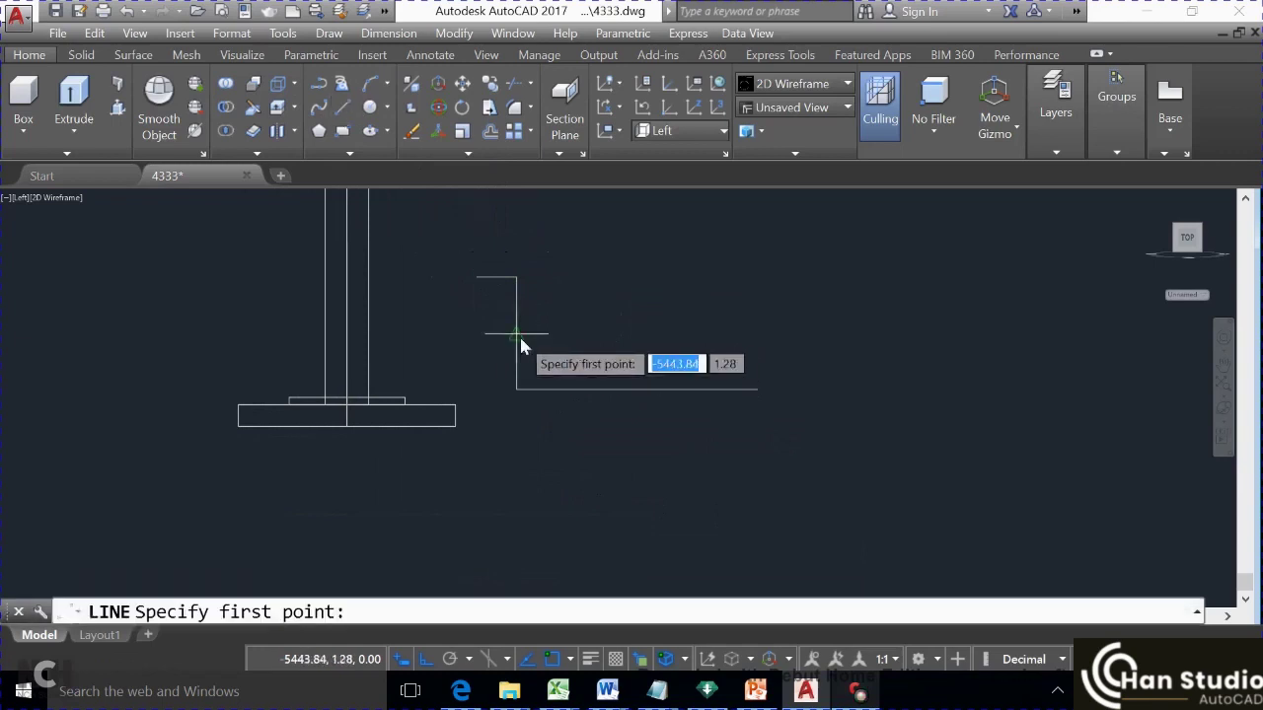
Draw a spline from the stub's end through the L corner and along the horizontal guide
left_click(474, 280)
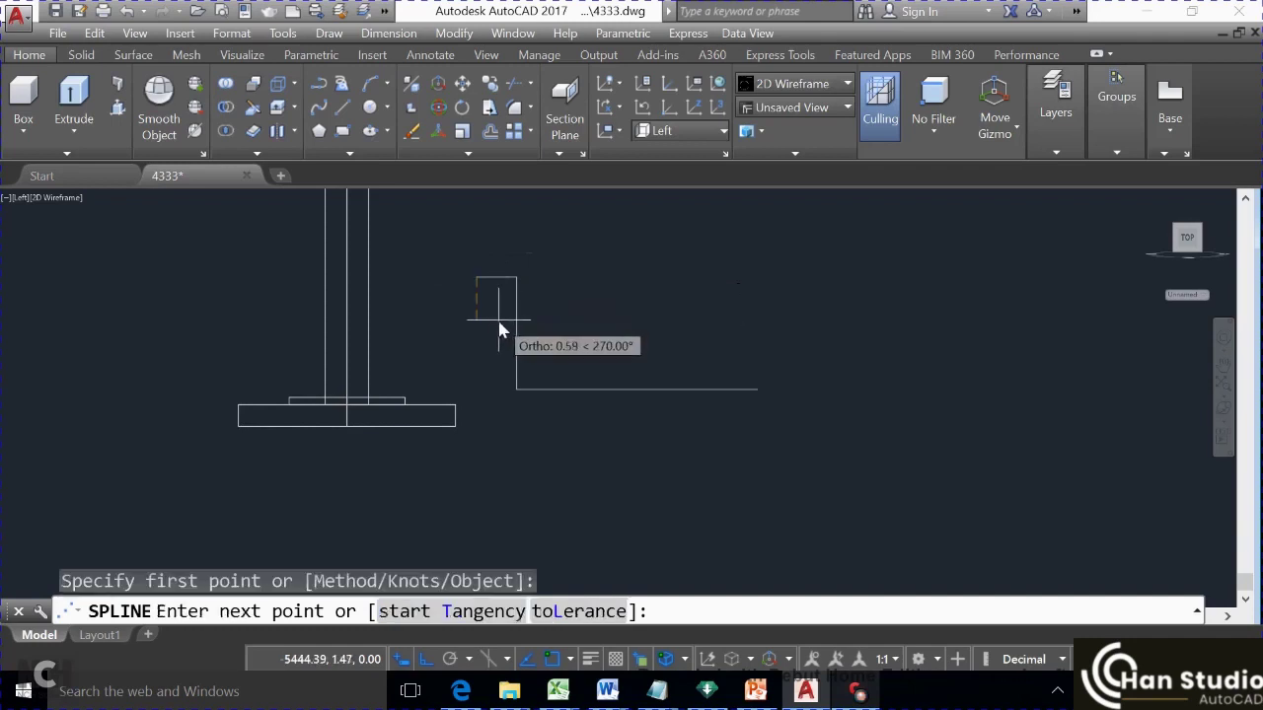
left_click(427, 663)
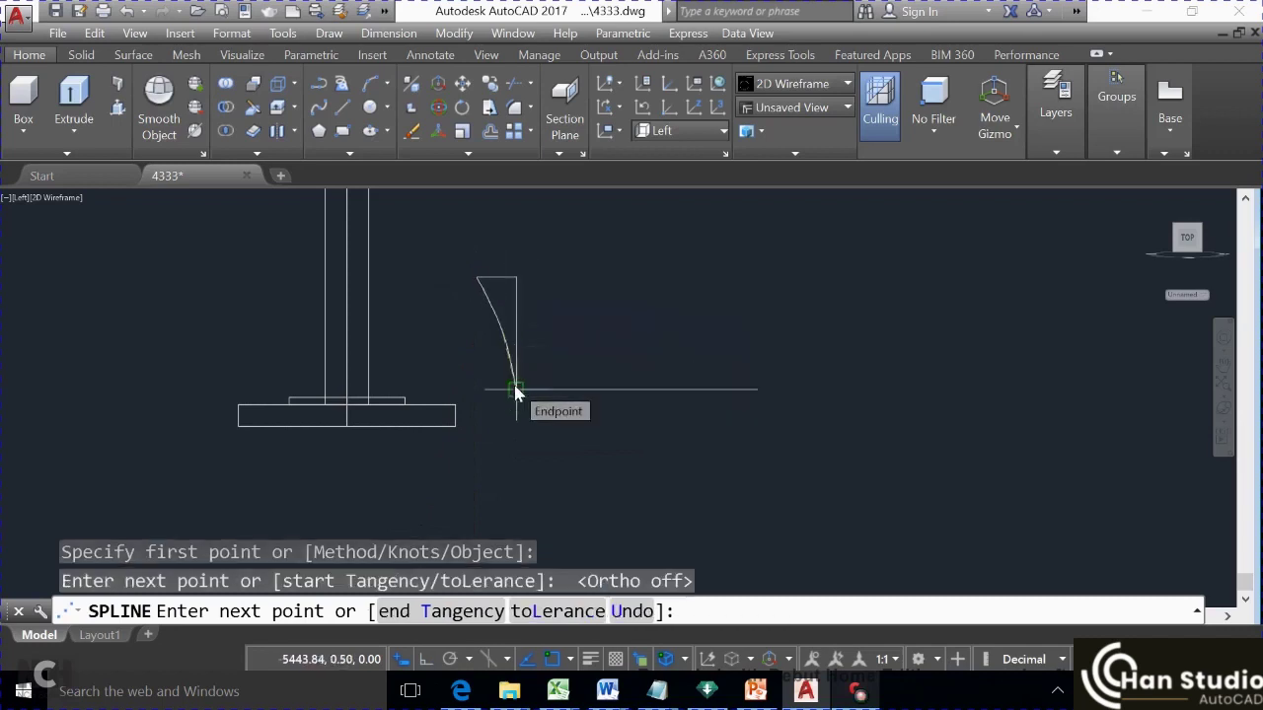
left_click(515, 391)
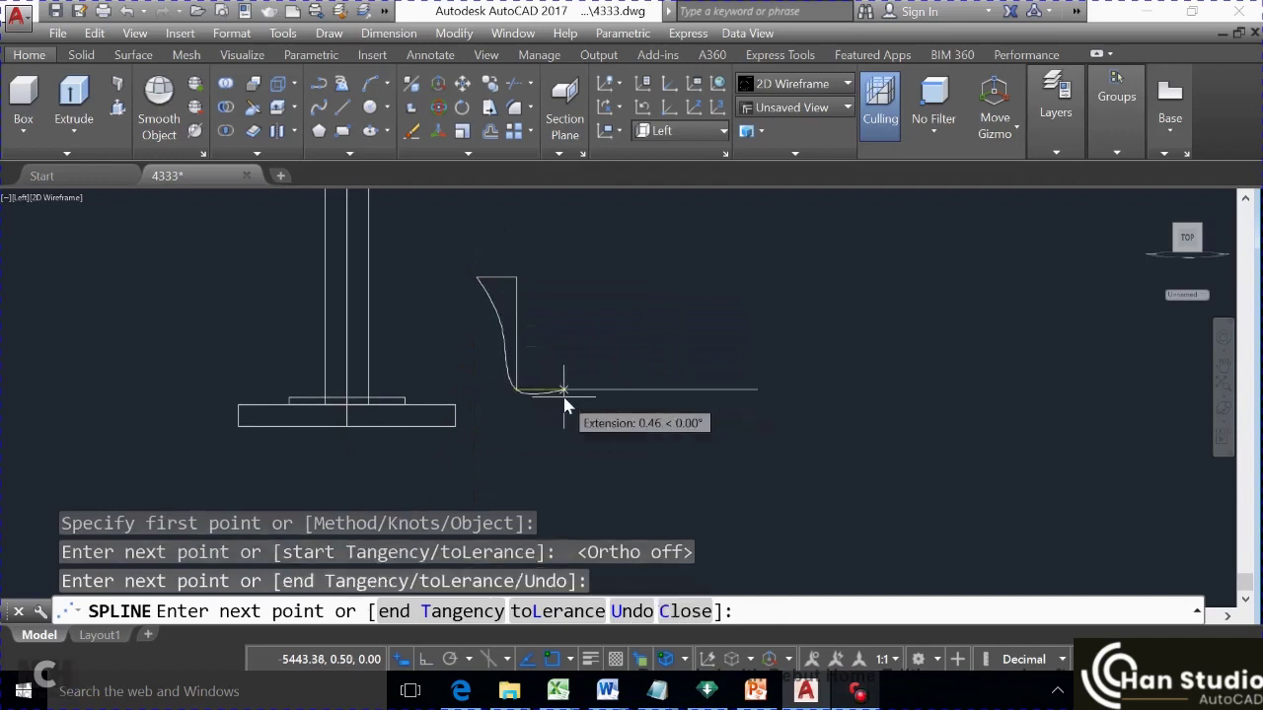
left_click(639, 391)
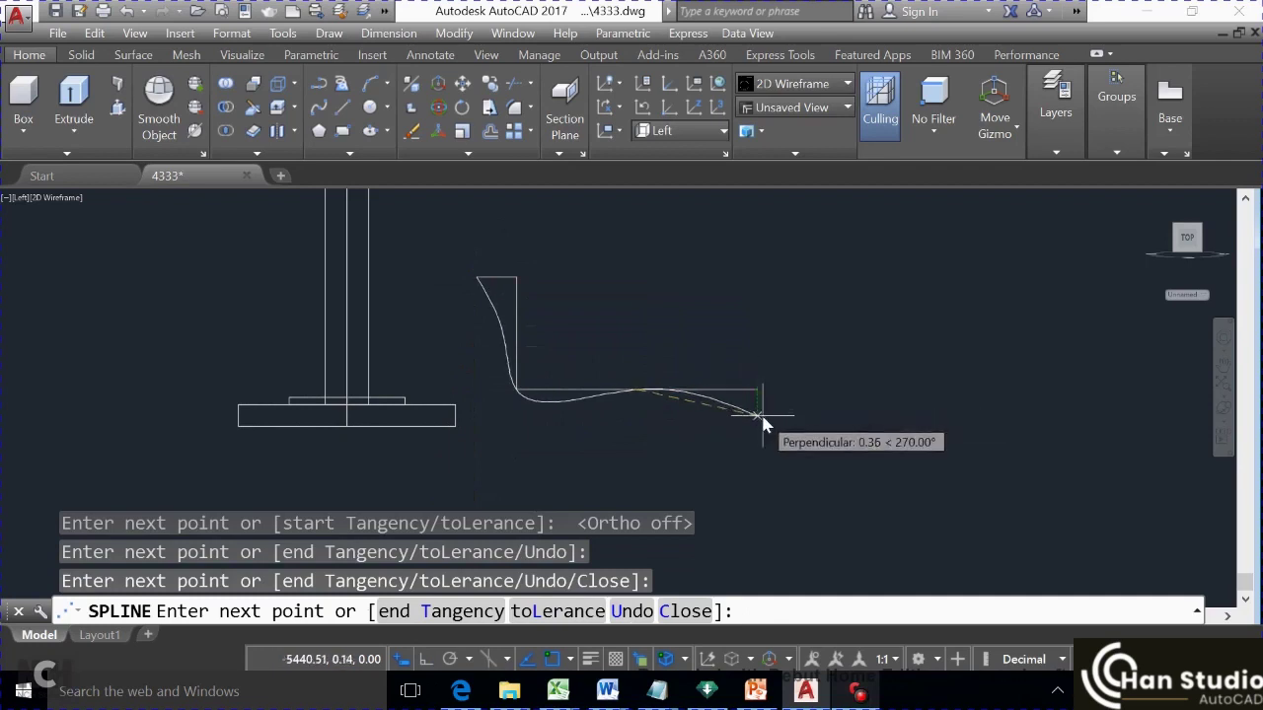
left_click(762, 421)
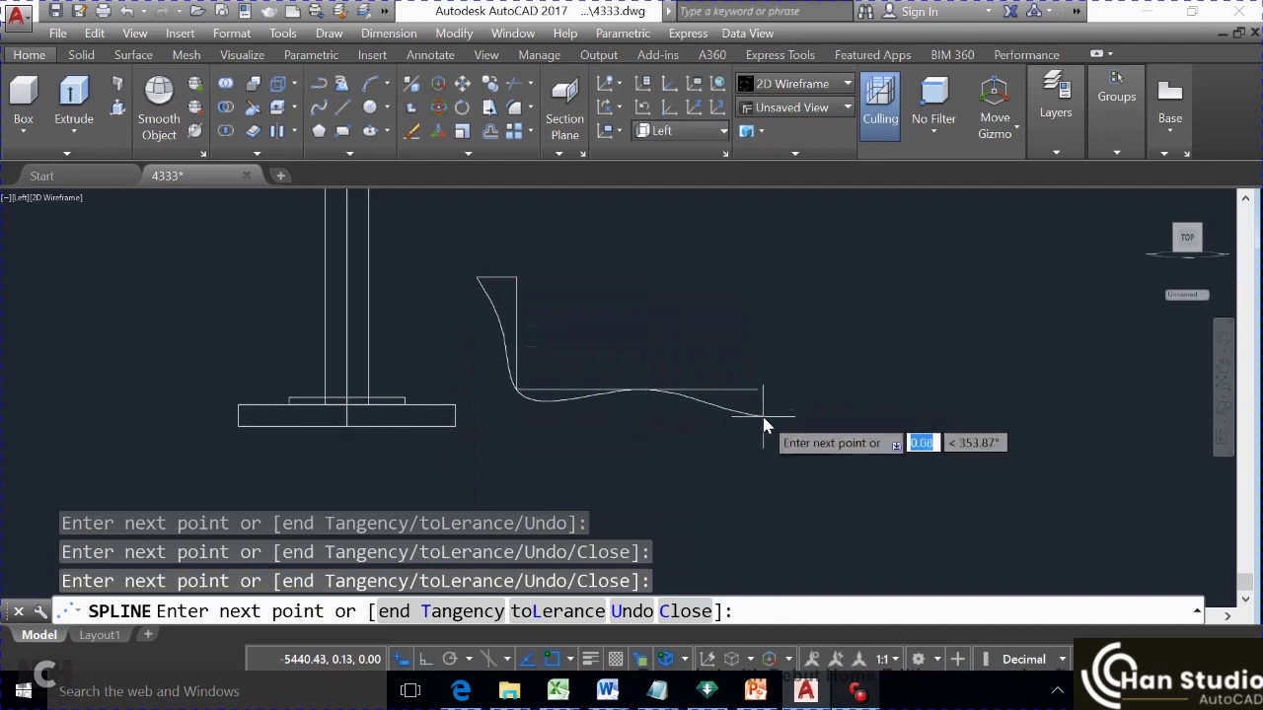
key("Return")
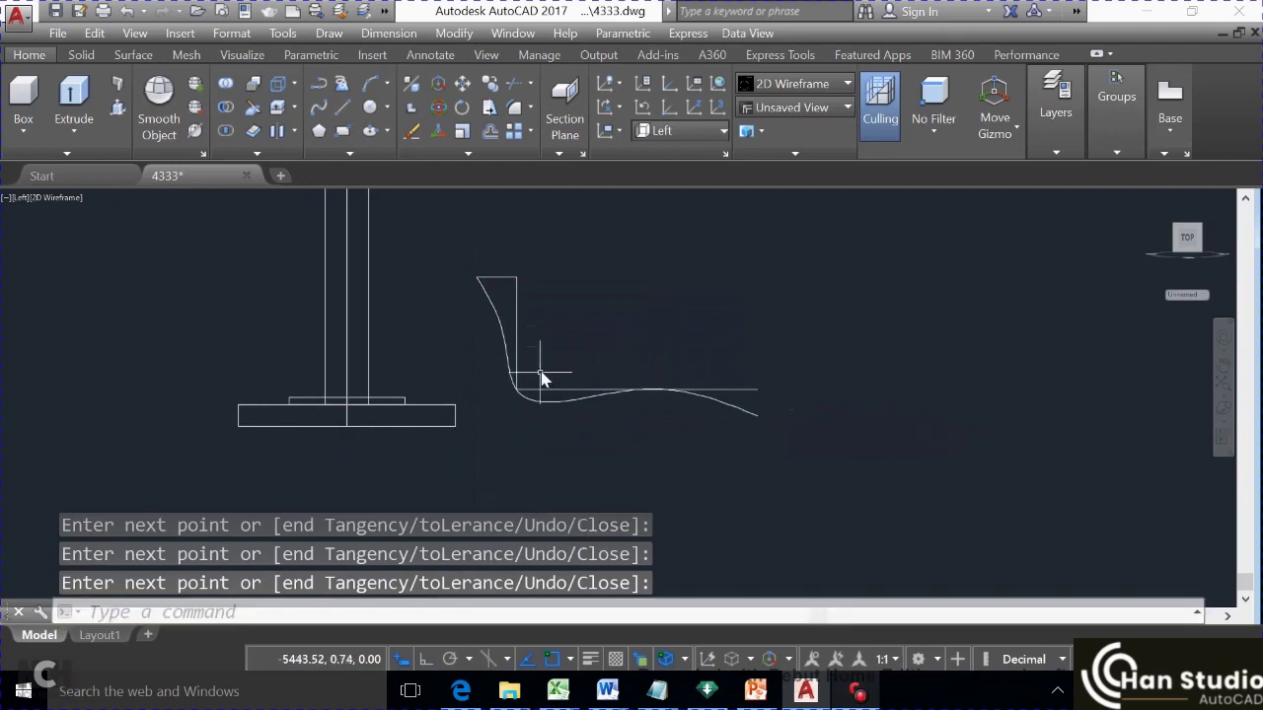
Erase the two short top lines and the horizontal helper line, keeping the spline
left_click(544, 321)
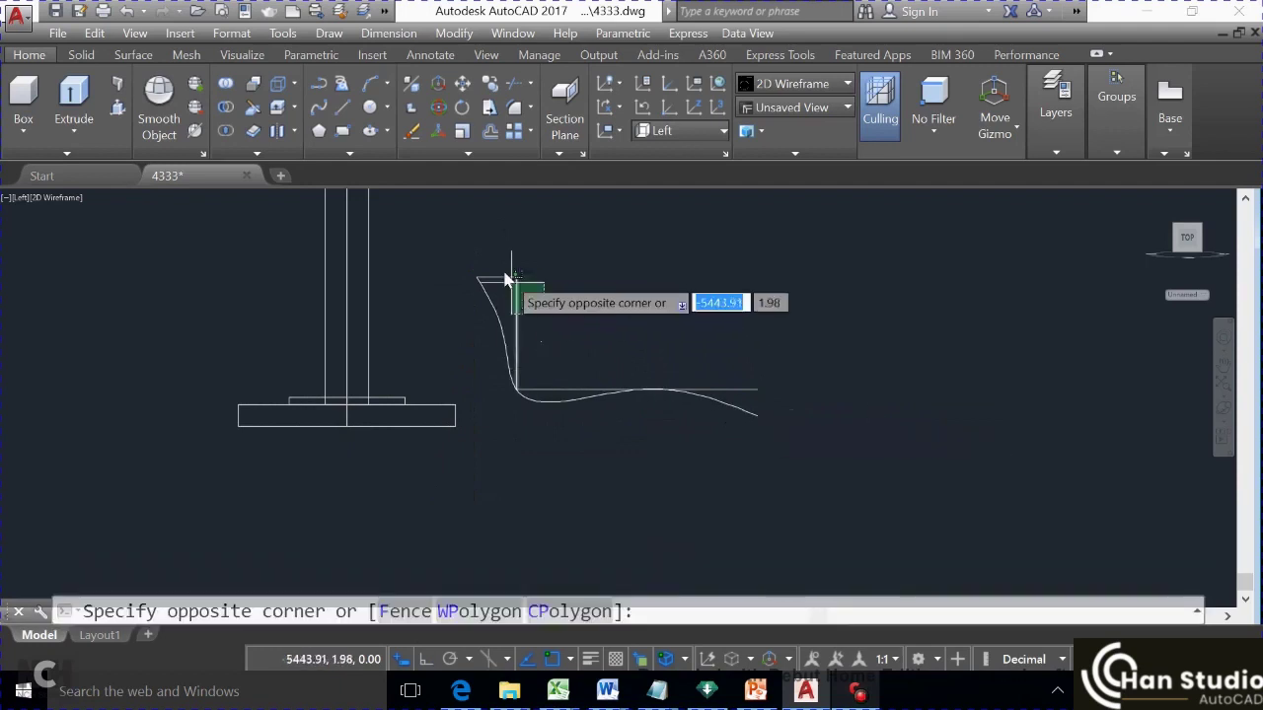
left_click(503, 274)
type("e")
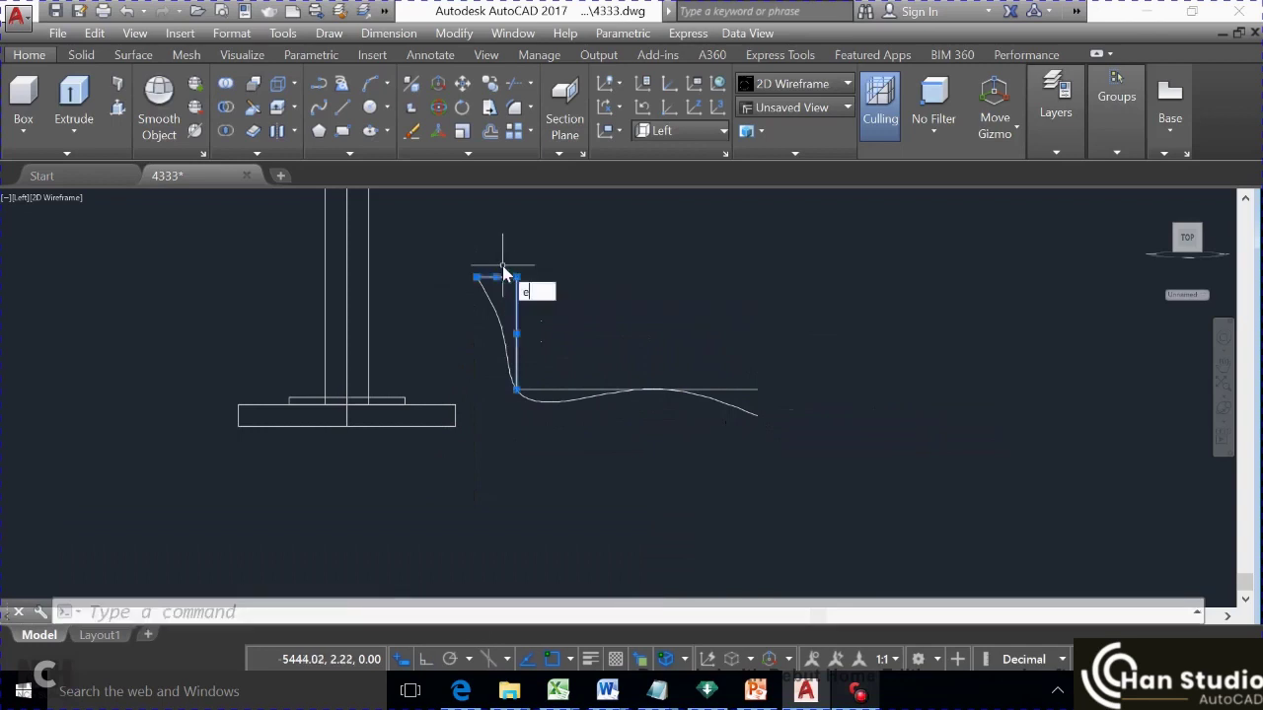
key("Return")
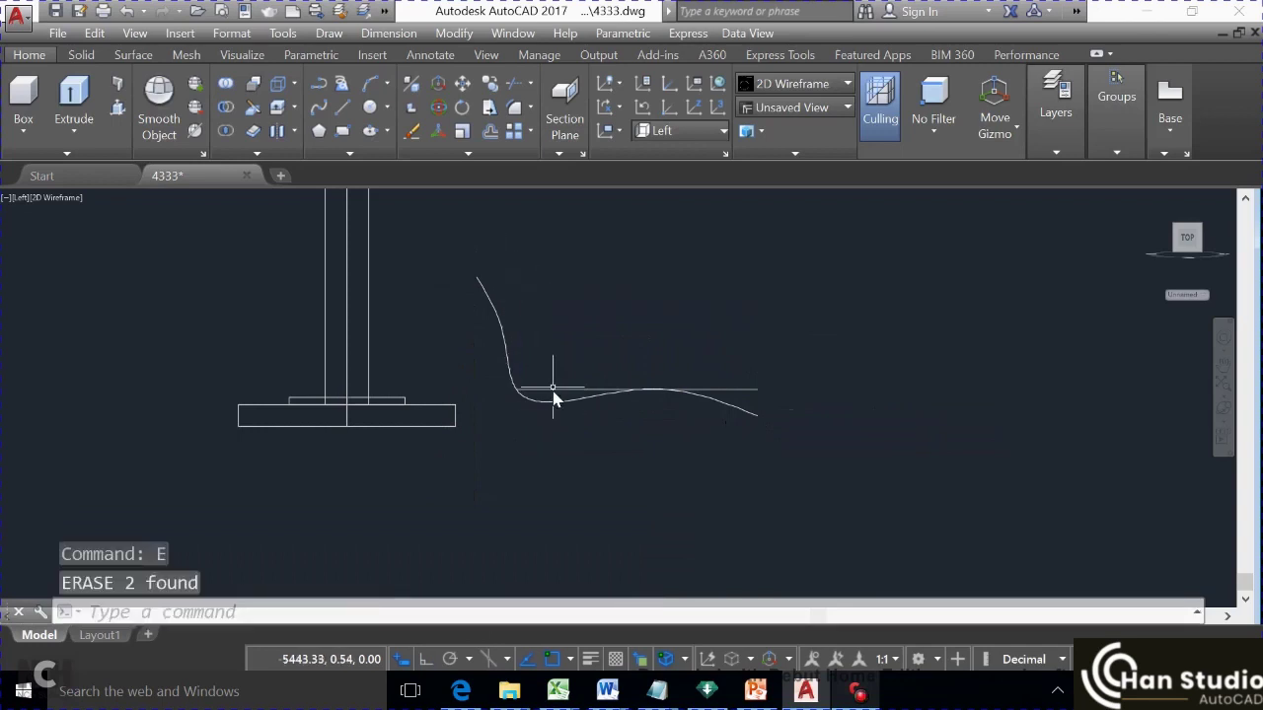
left_click(553, 394)
type("e")
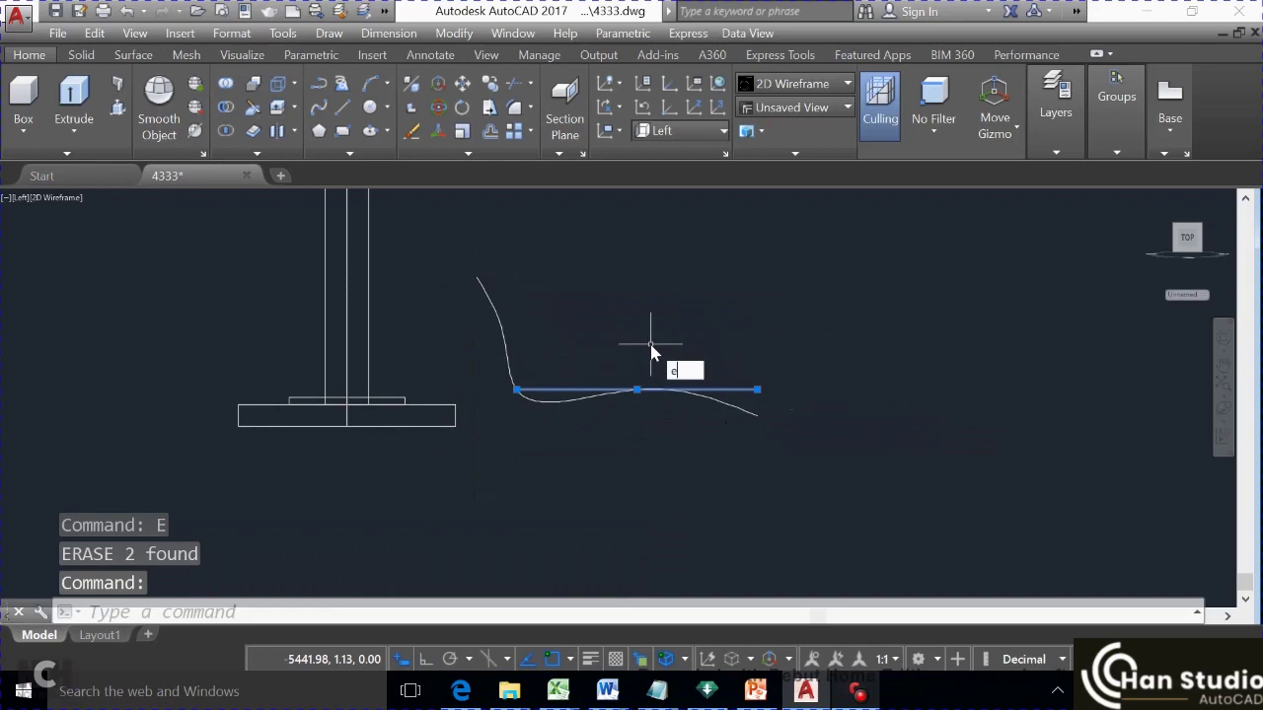
key("Return")
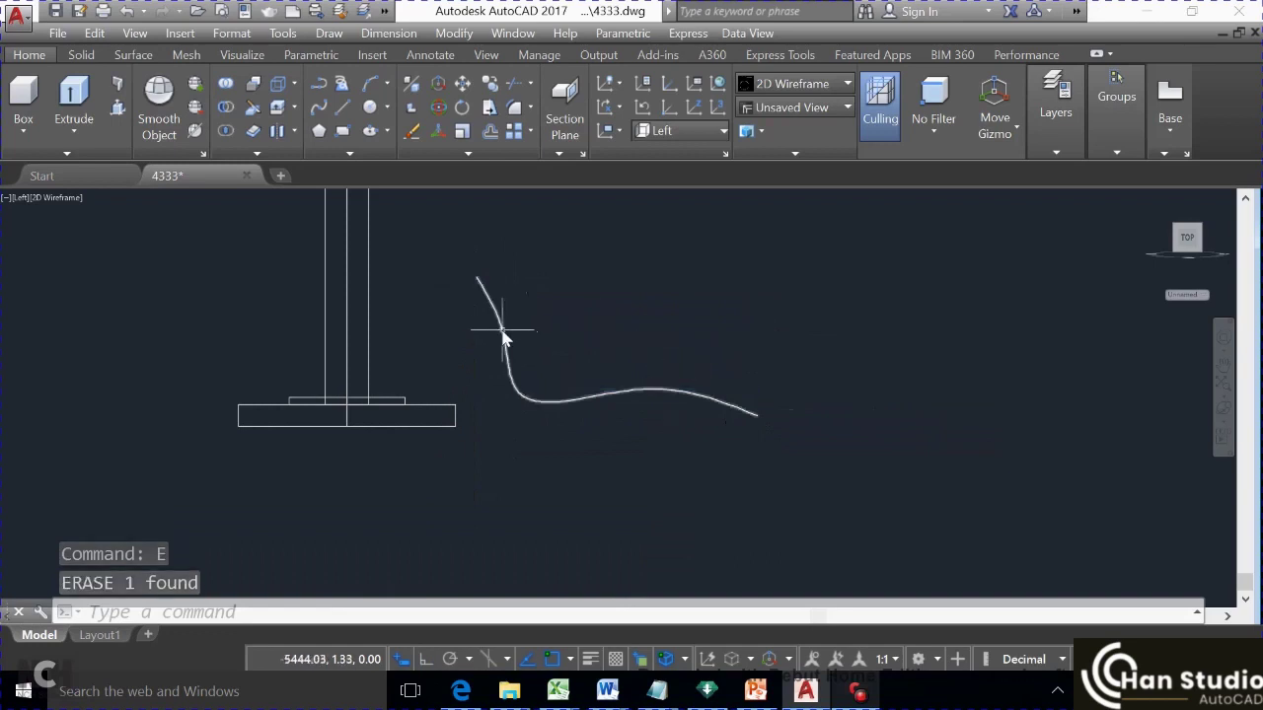
left_click(502, 337)
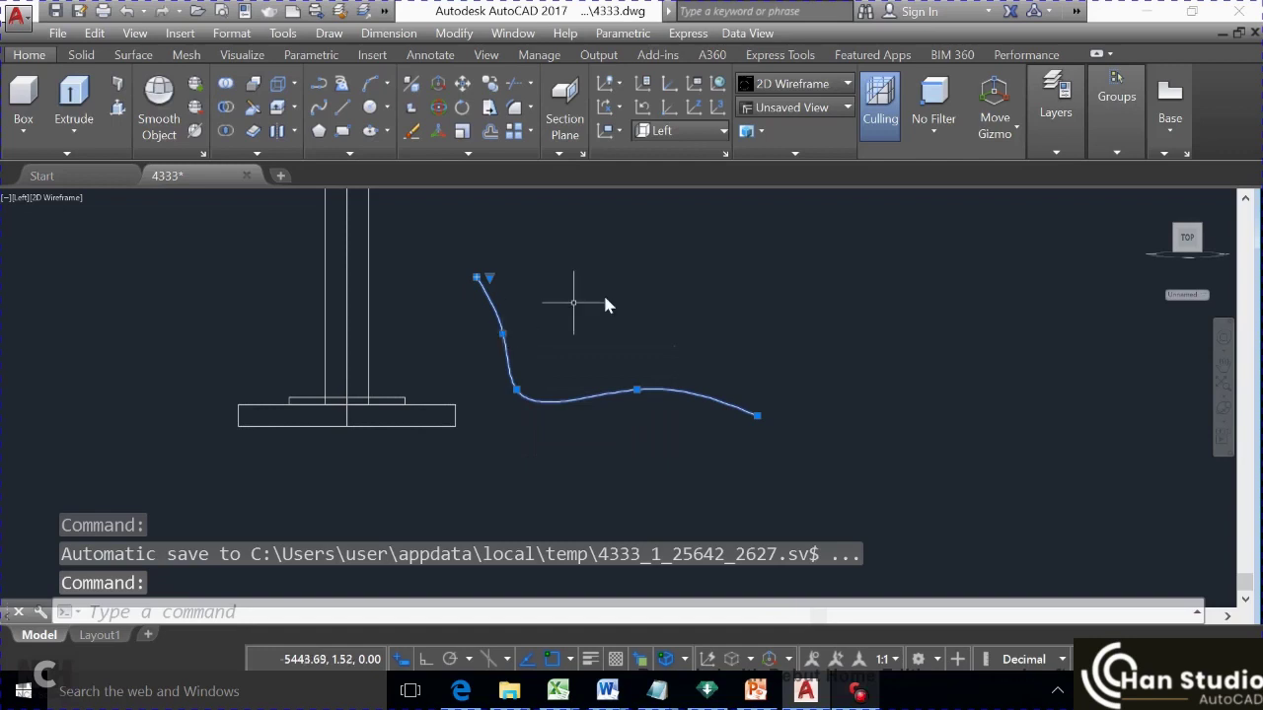
key("Escape")
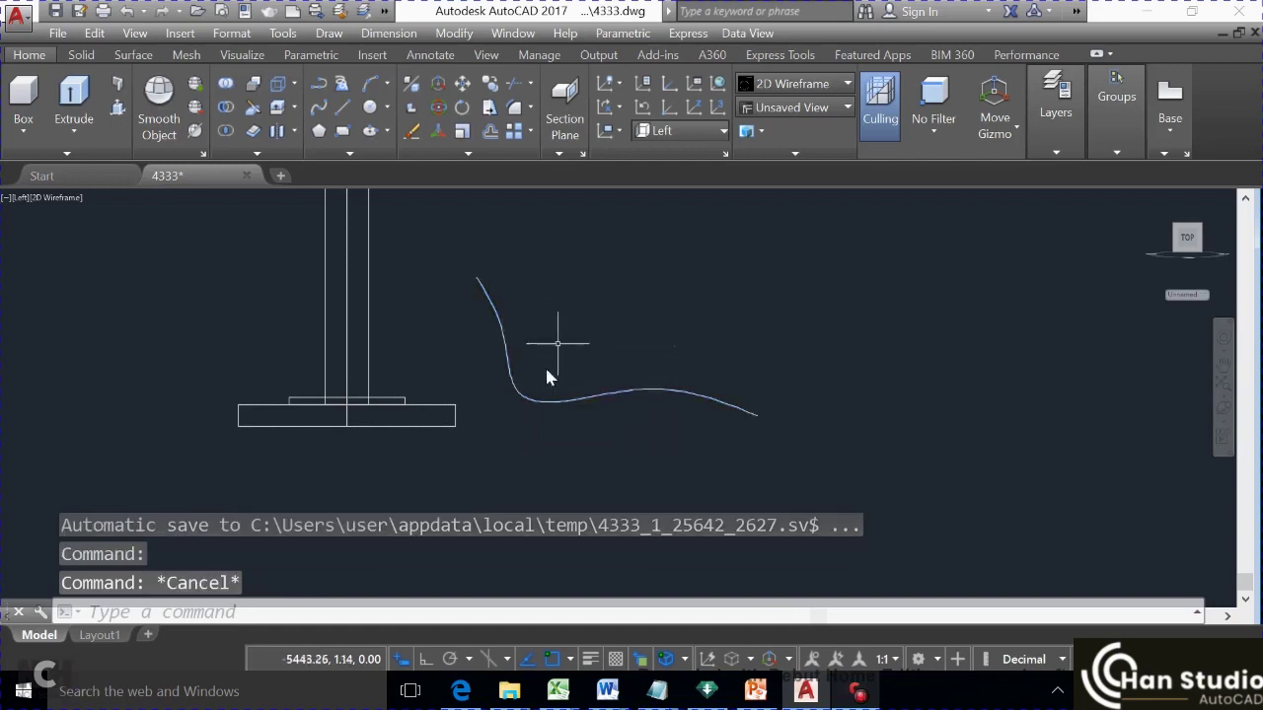
left_click(545, 371)
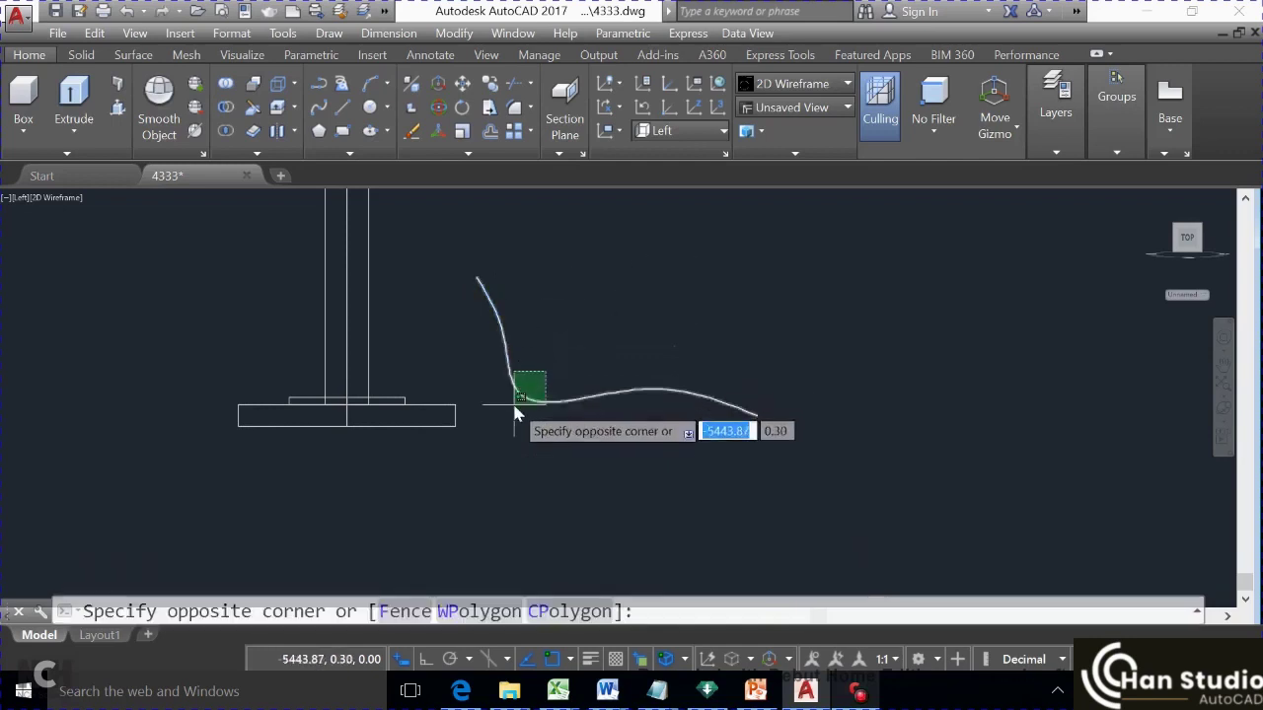
key("Escape")
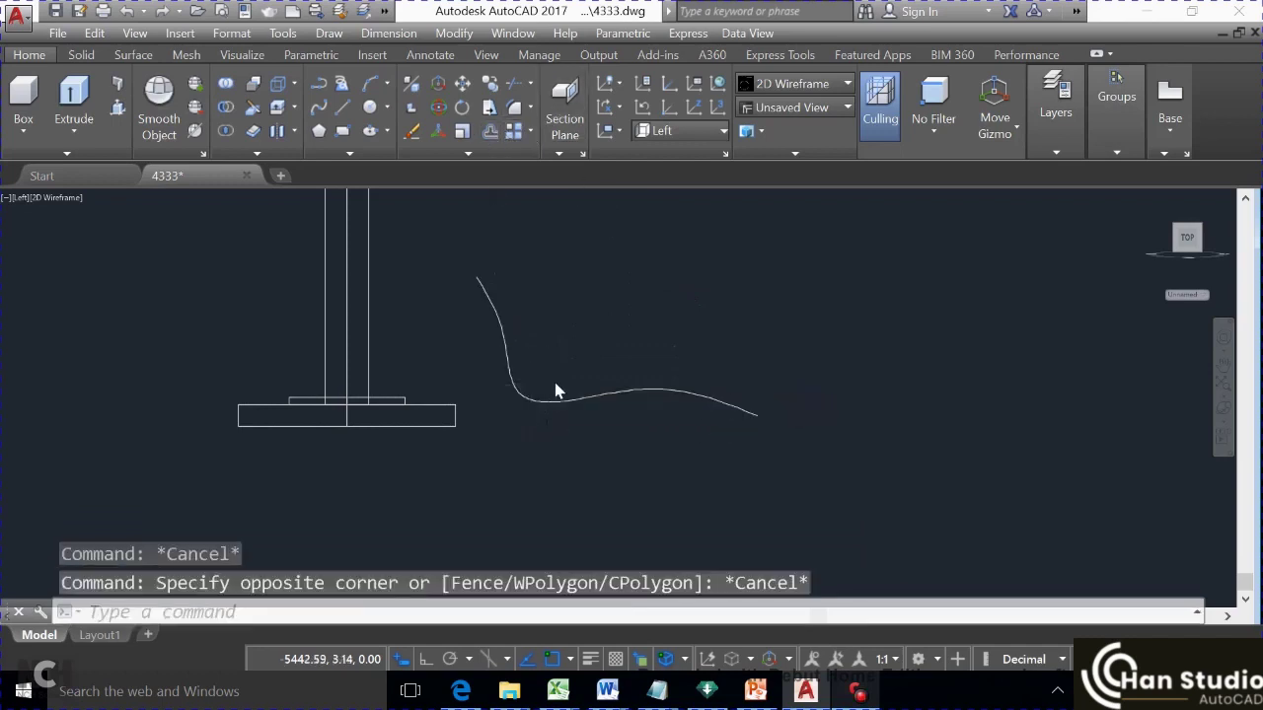
Offset the seat spline 0.30 downward to create a parallel copy
type("o")
key("Return")
key("Return")
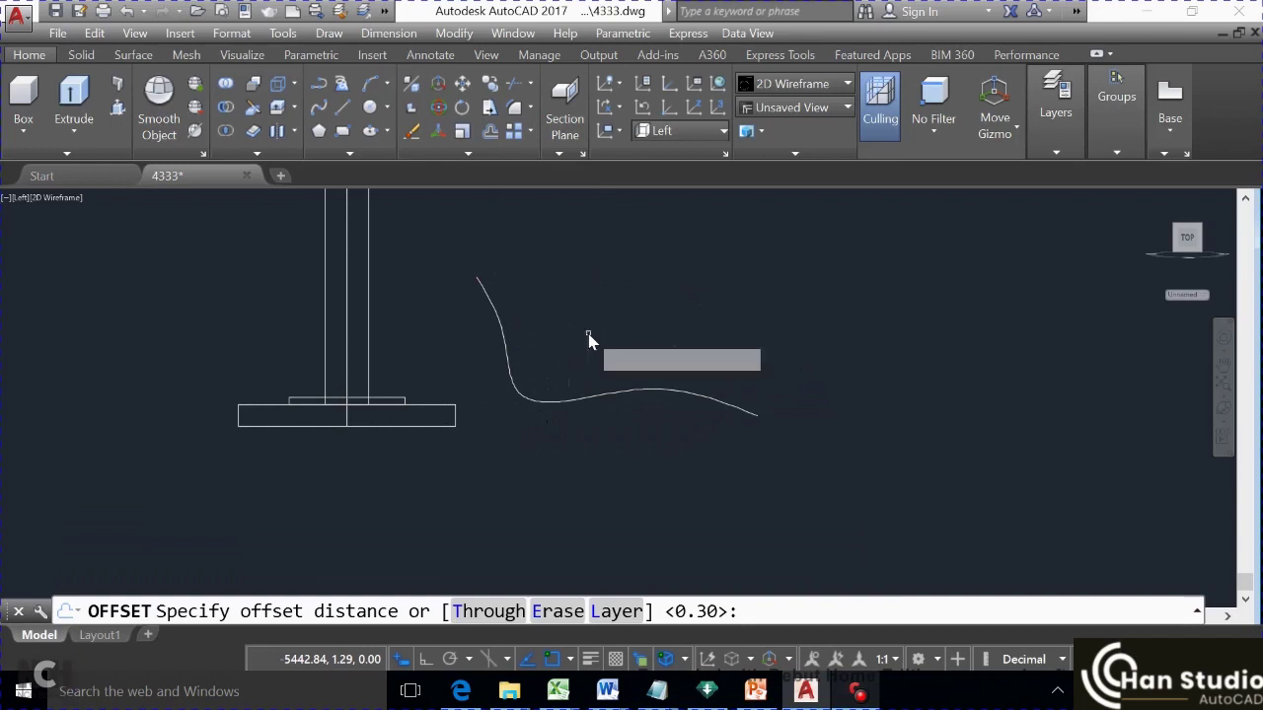
left_click(575, 404)
left_click(572, 426)
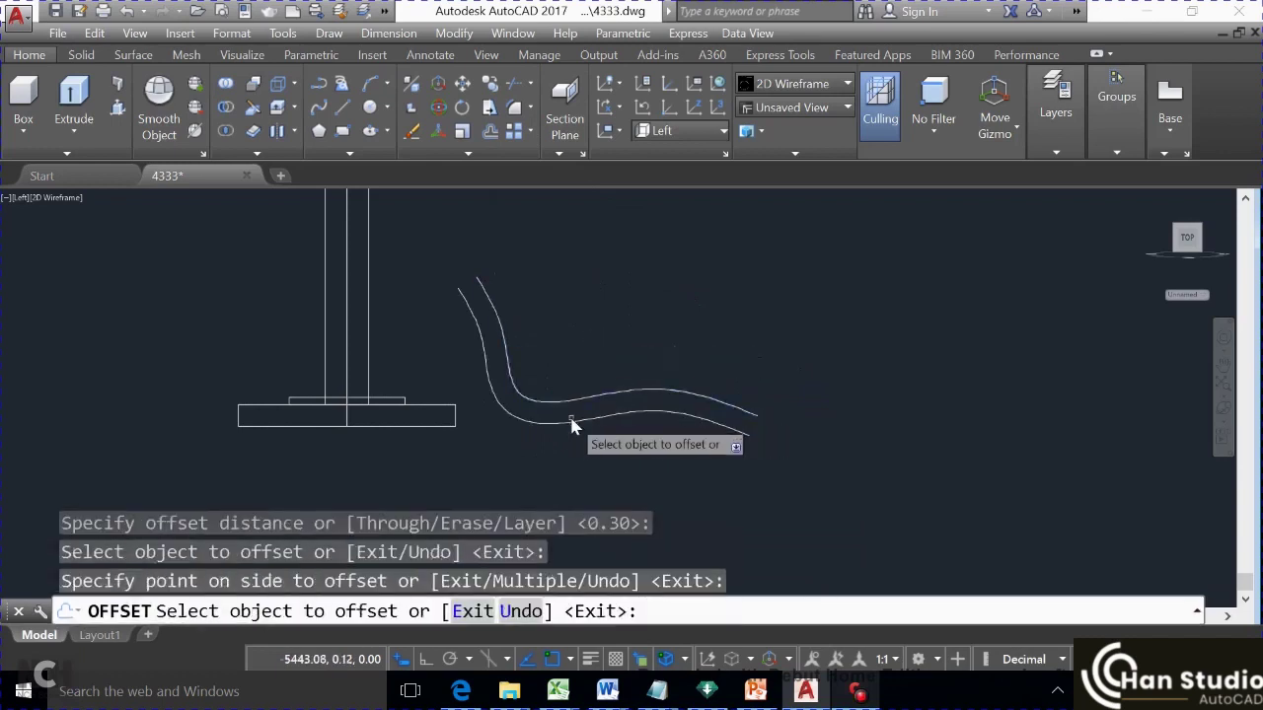
key("Escape")
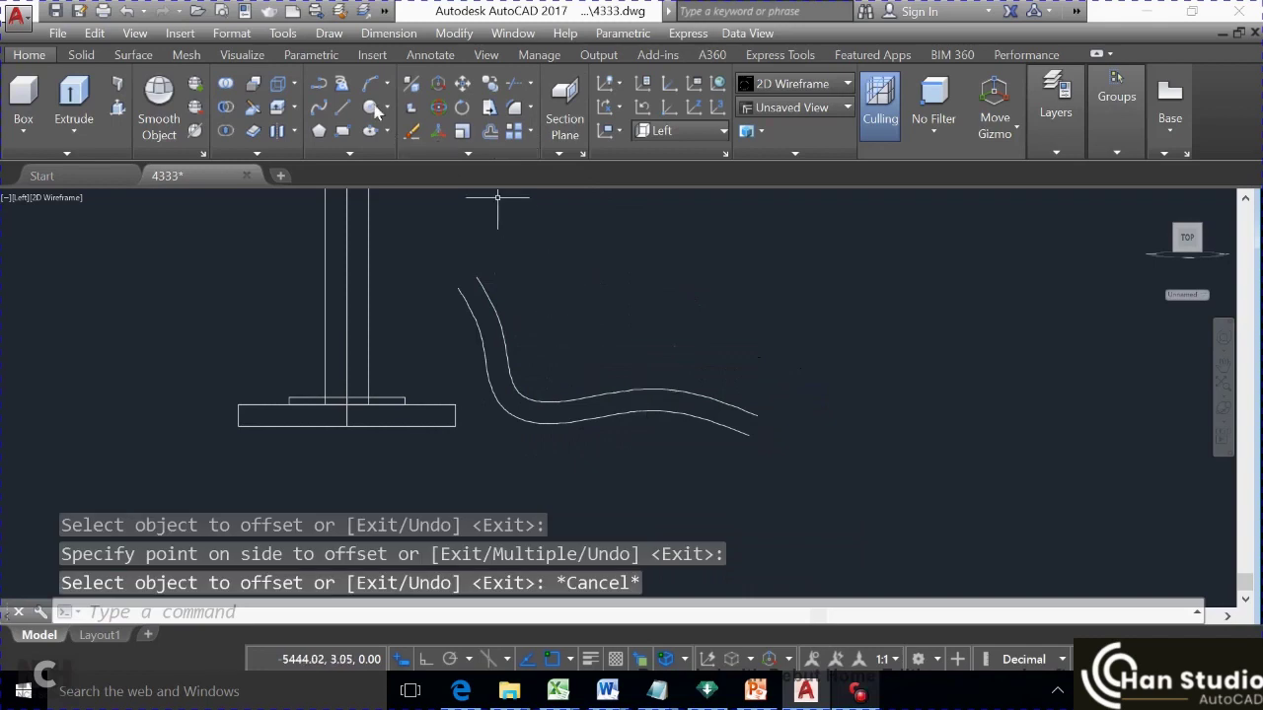
Cap the top ends and right ends of the twin seat curves with three-point arcs
type("a")
key("Return")
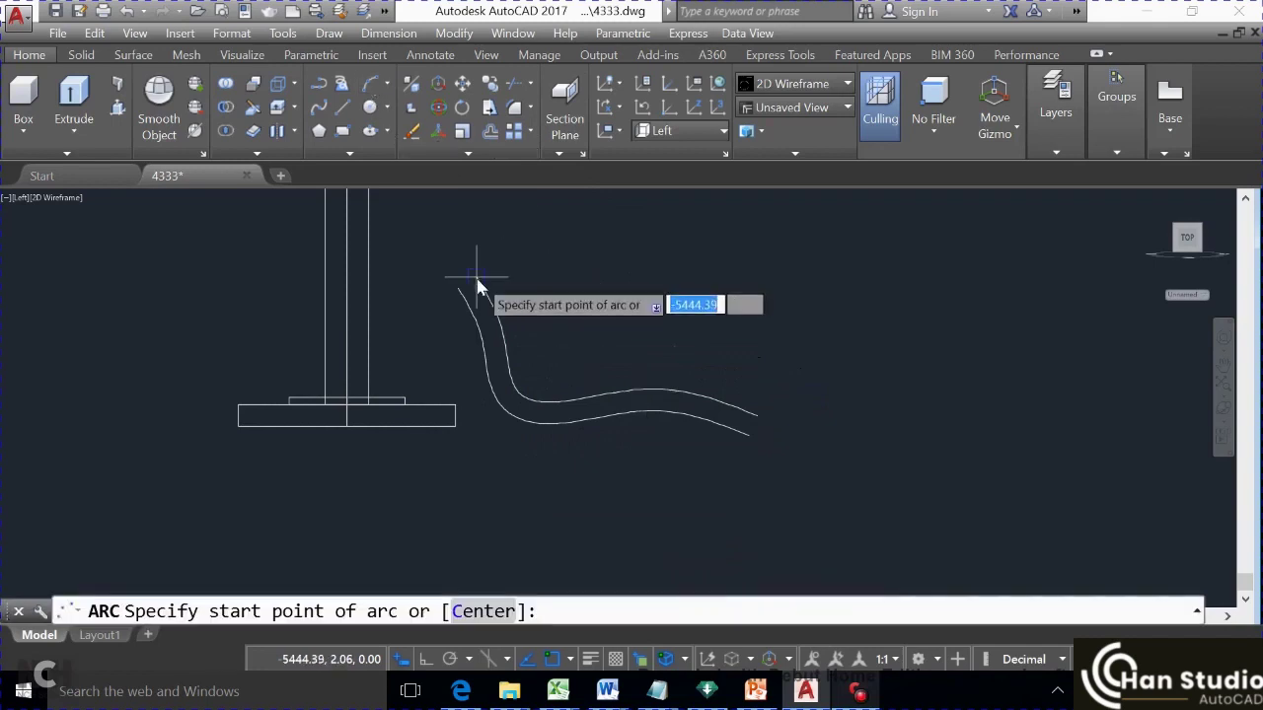
left_click(476, 277)
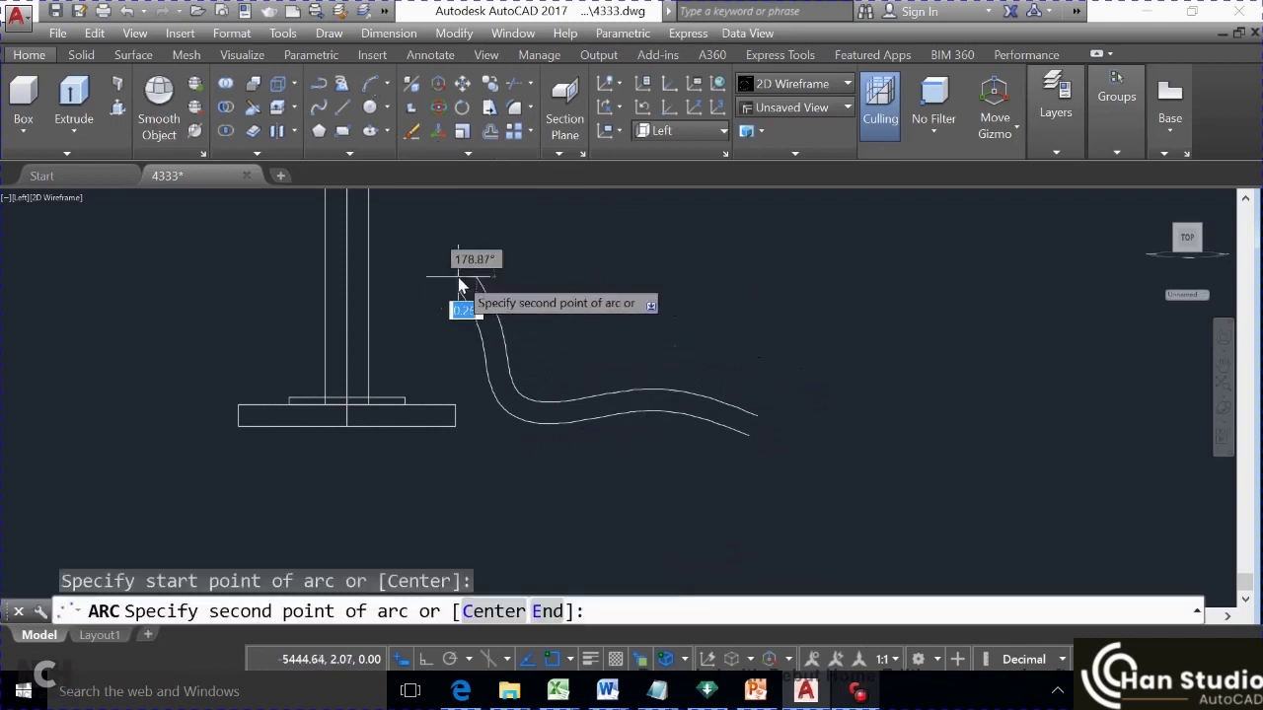
left_click(457, 280)
left_click(460, 289)
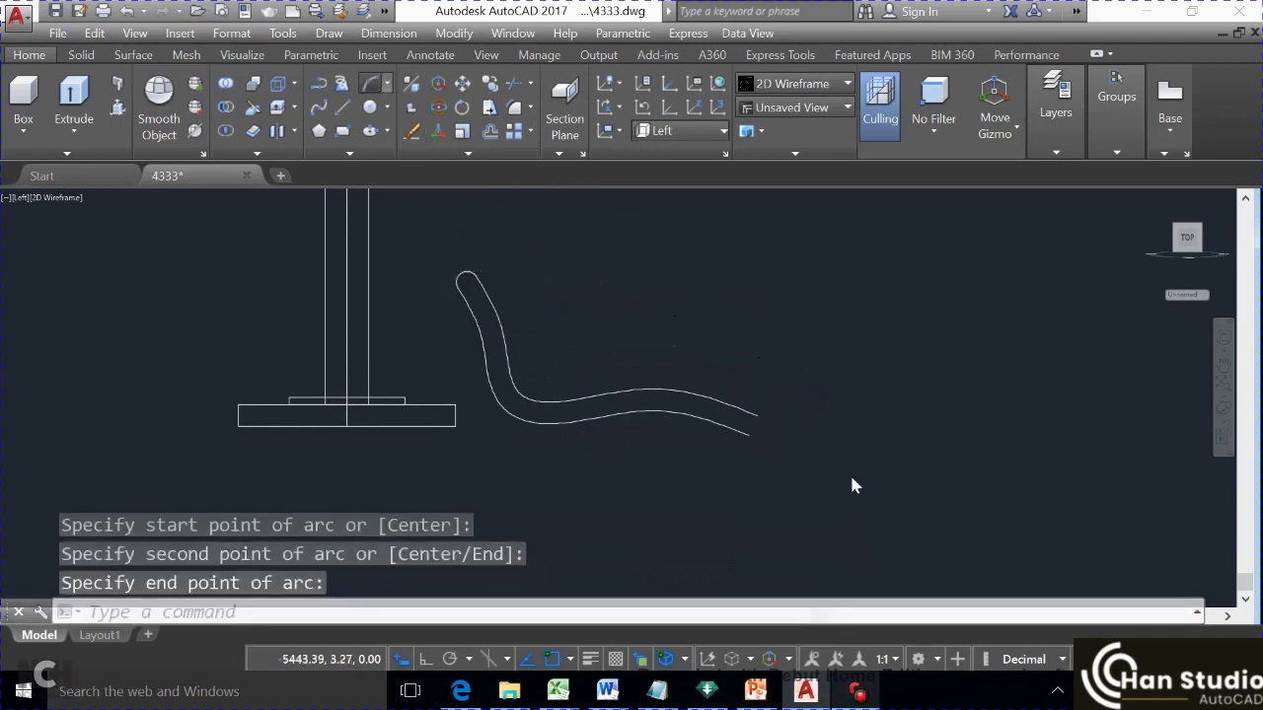
key("Return")
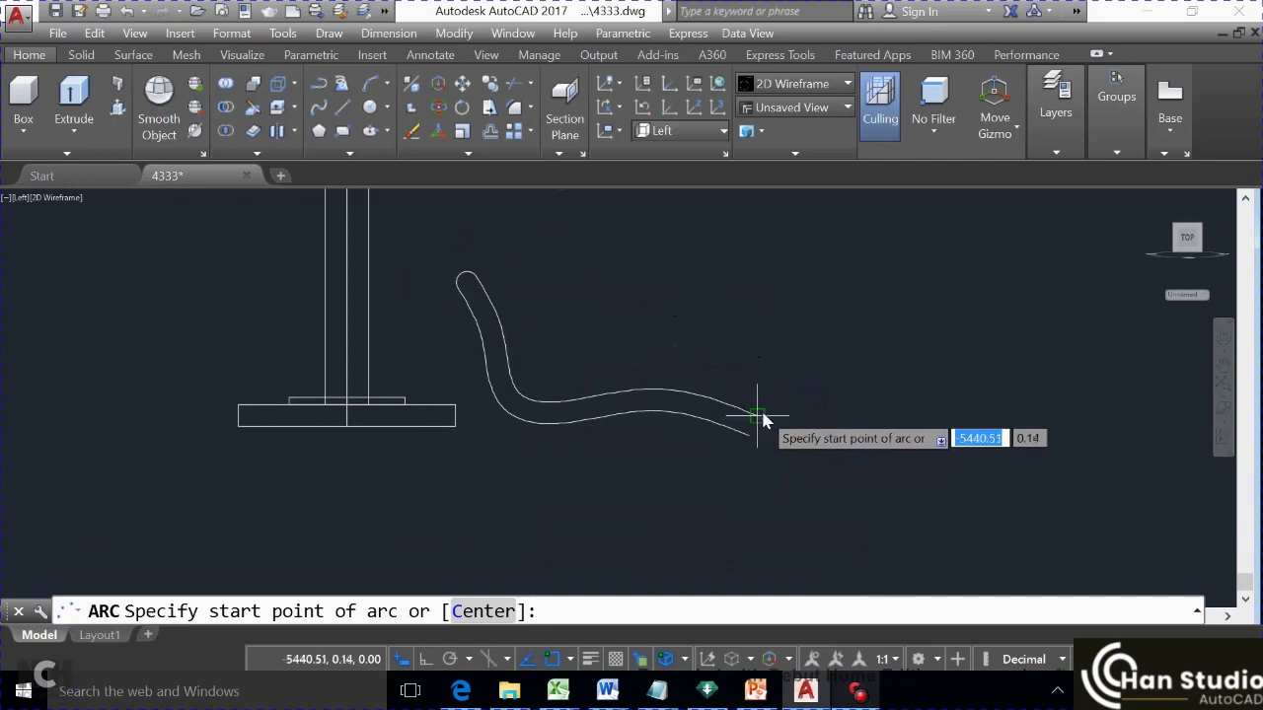
left_click(761, 414)
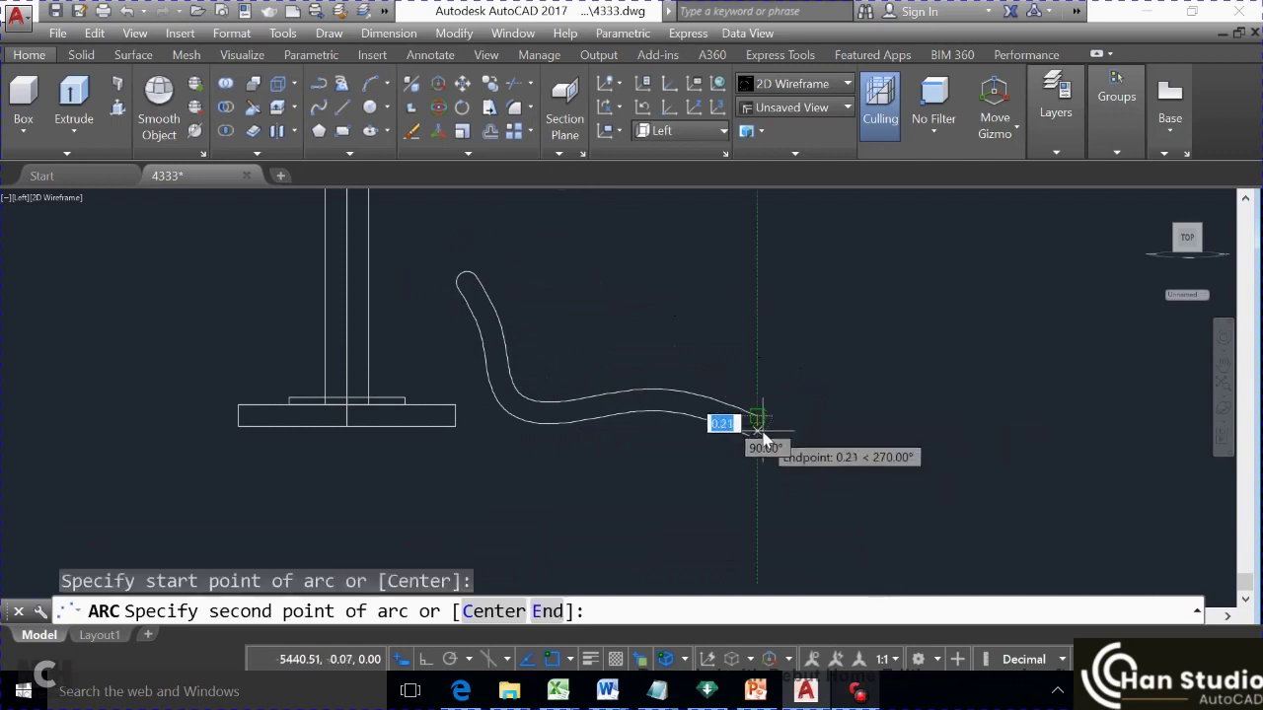
left_click(762, 434)
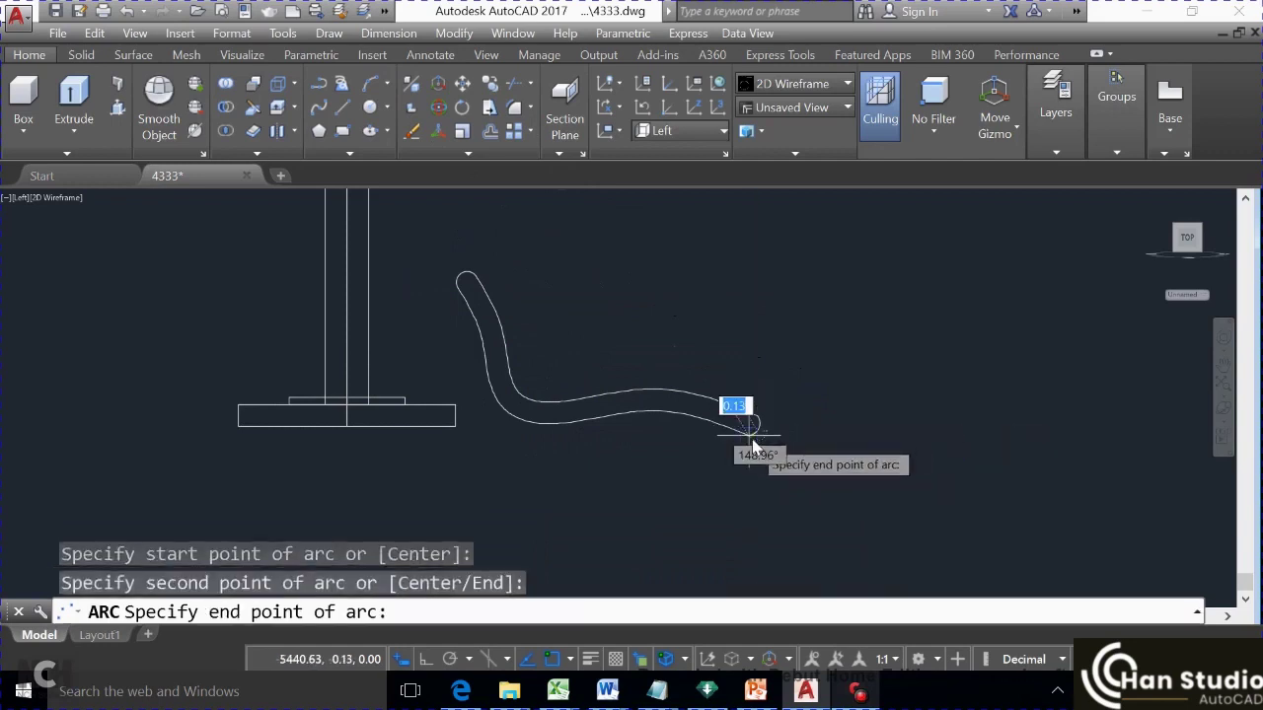
left_click(752, 436)
key("Escape")
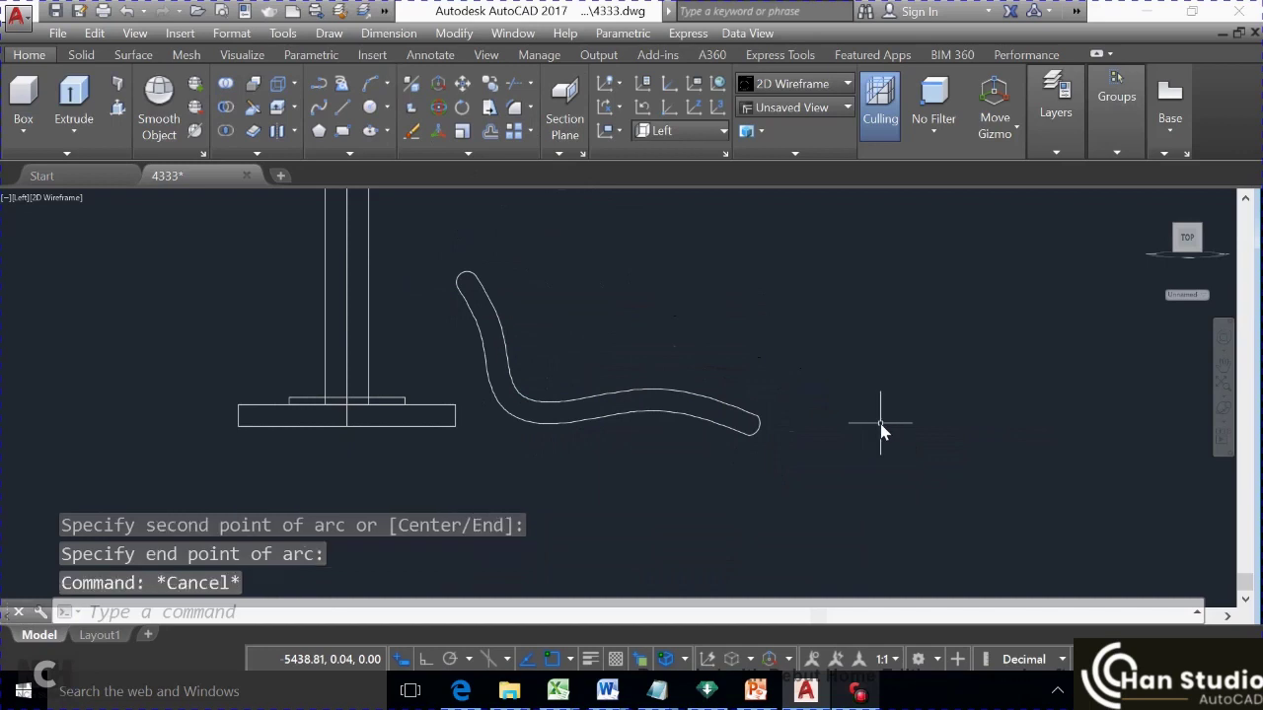
type("orbit")
key("Return")
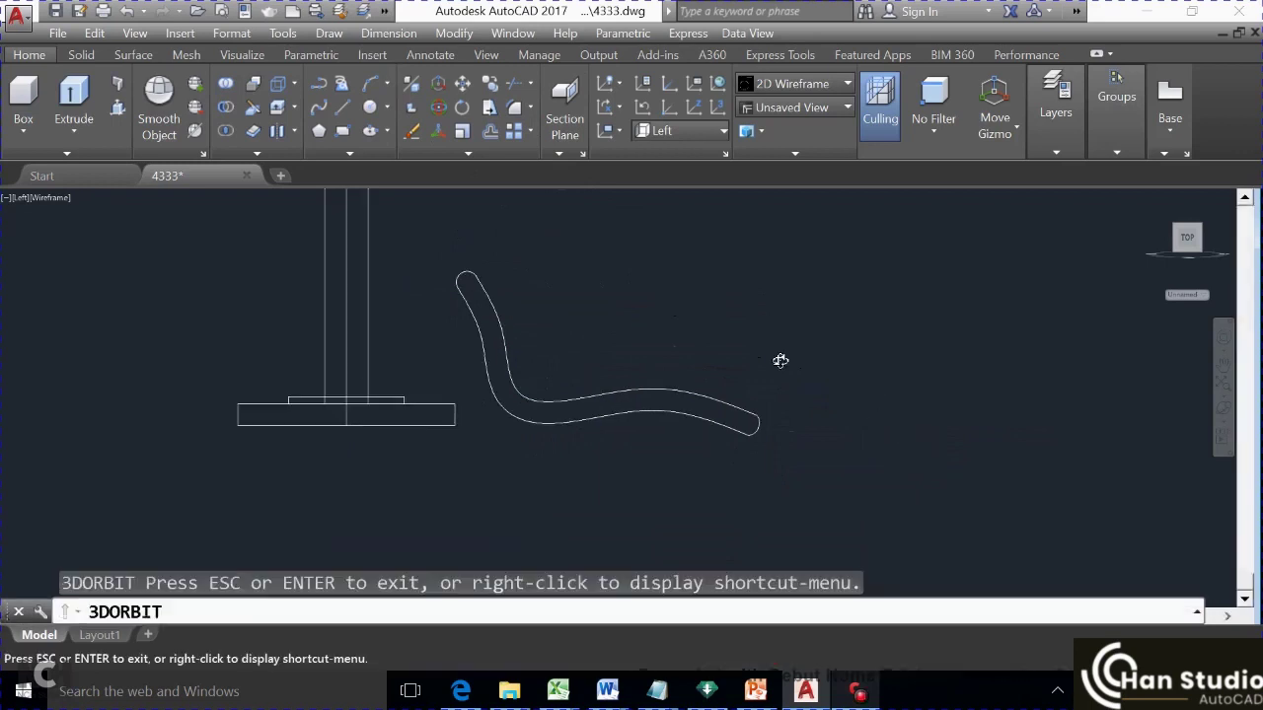
Join the two seat splines and both end arcs into one closed outline
left_click(734, 259)
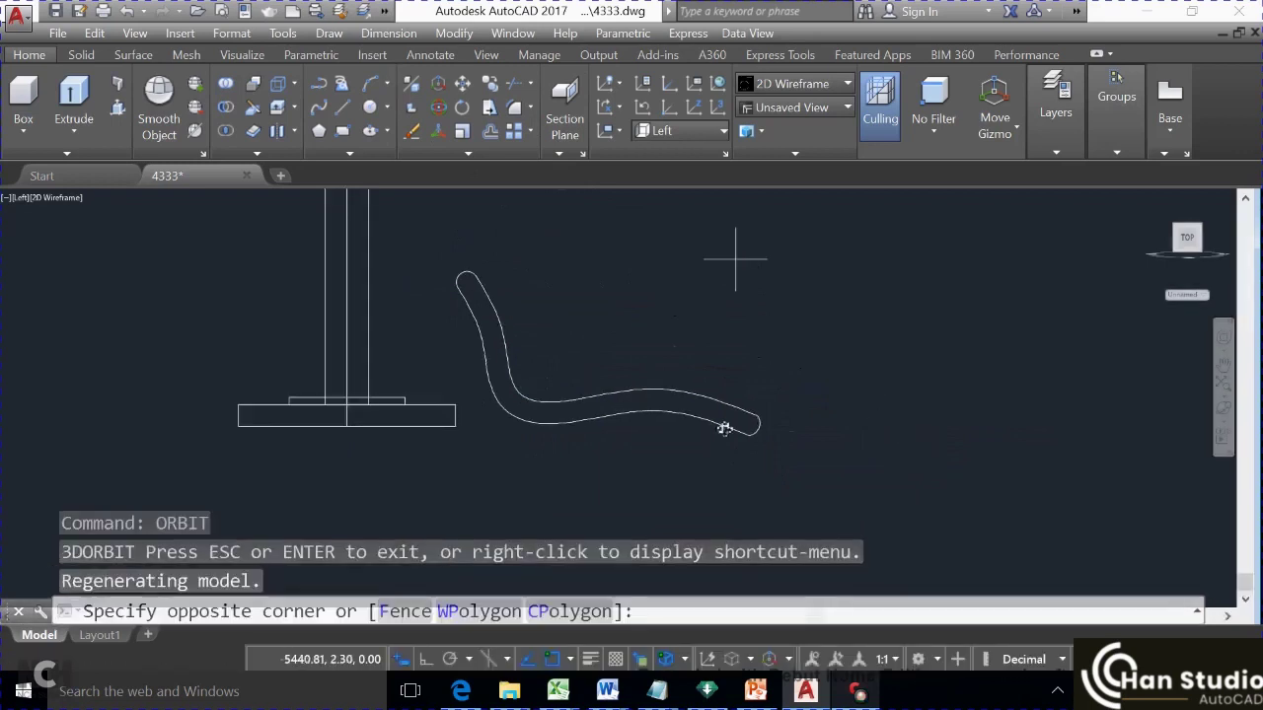
left_click(787, 490)
left_click(783, 343)
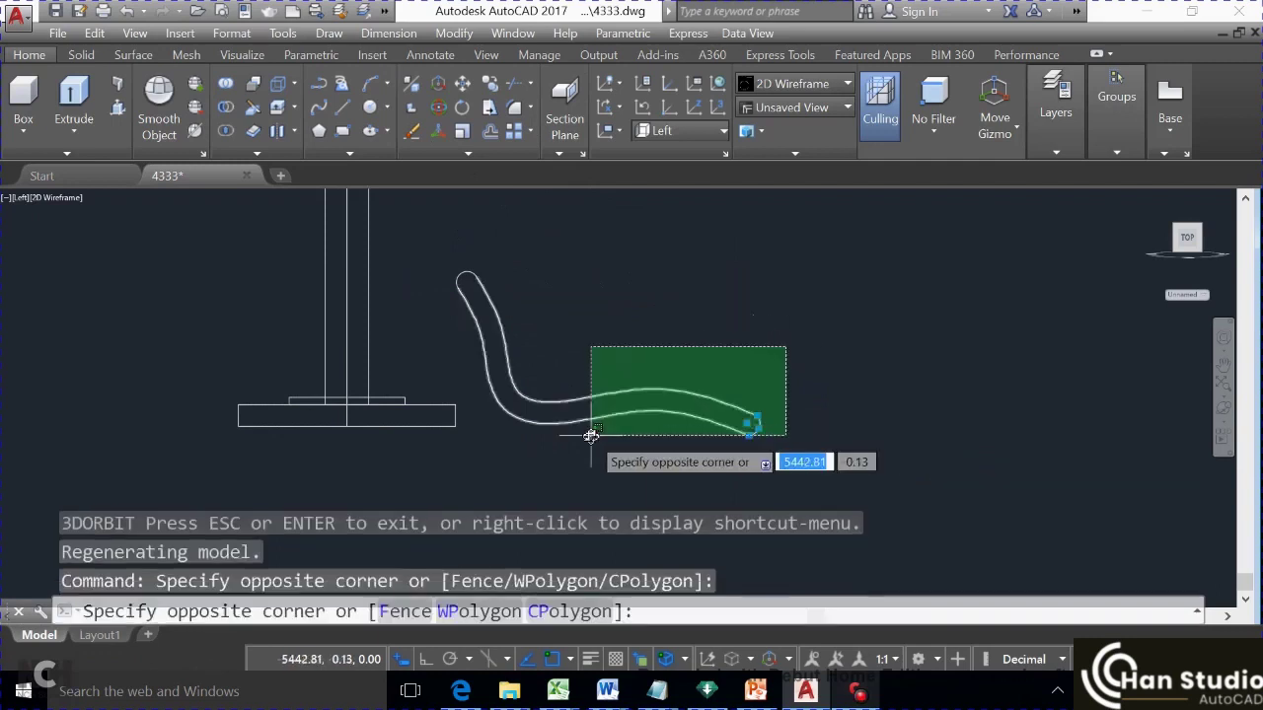
left_click(583, 431)
left_click(522, 240)
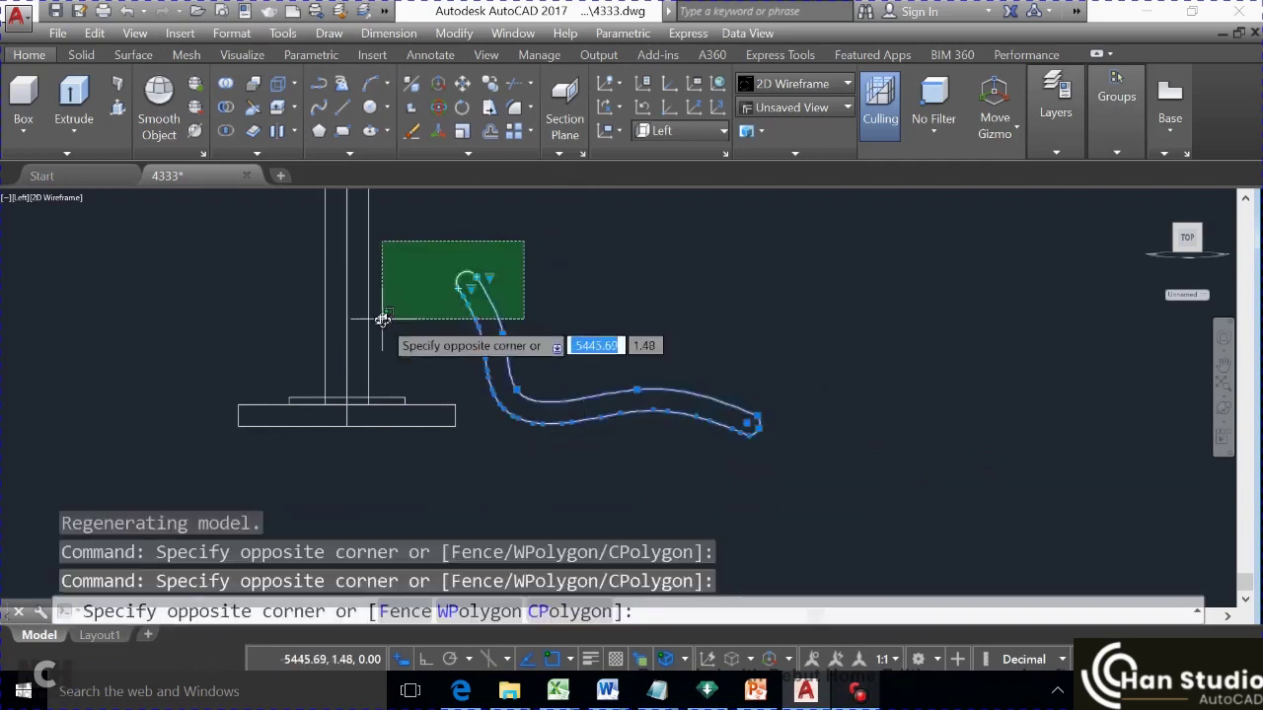
left_click(393, 325)
type("J")
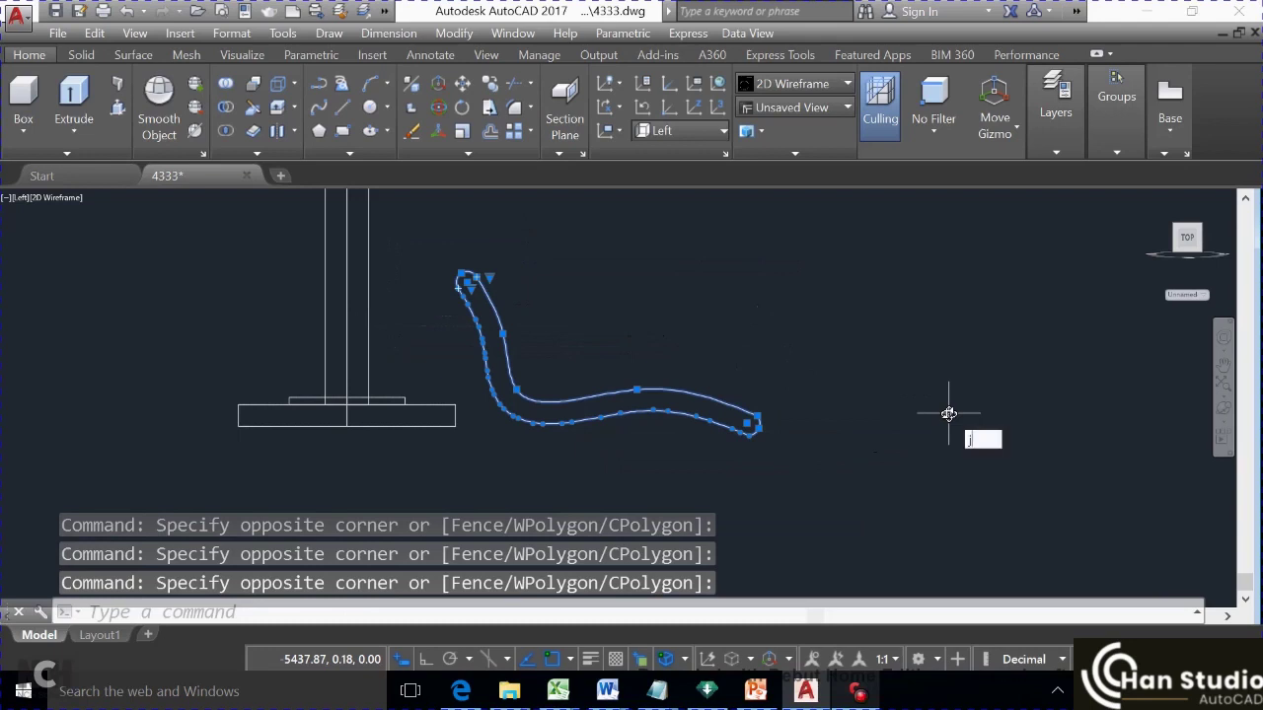
key("Return")
key("Return")
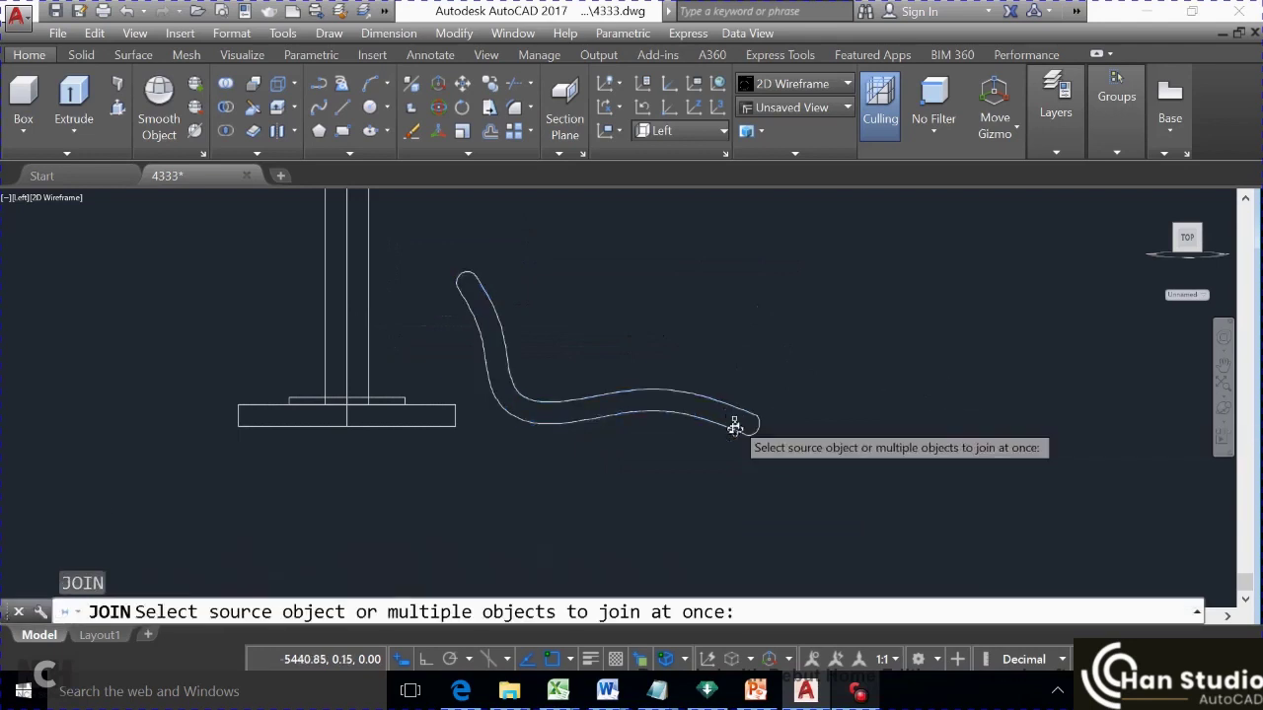
key("Escape")
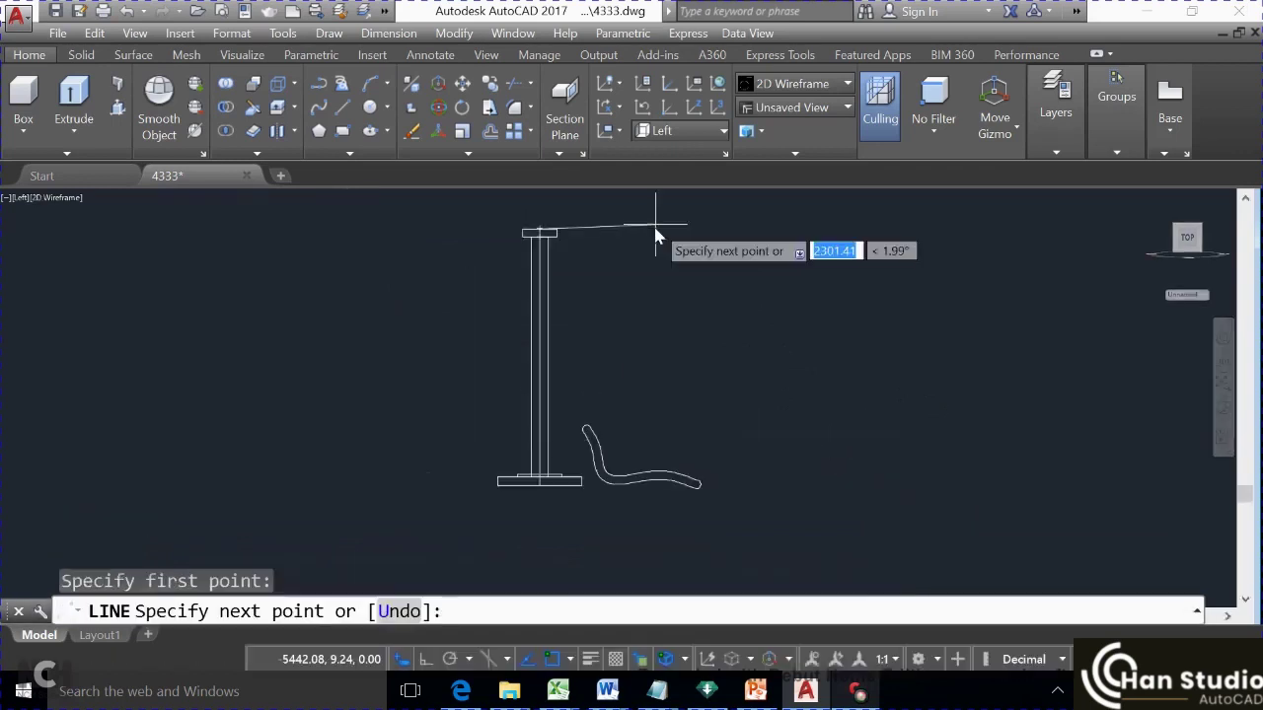
With Ortho on, draw a horizontal guide line running right from the post top
left_click(426, 659)
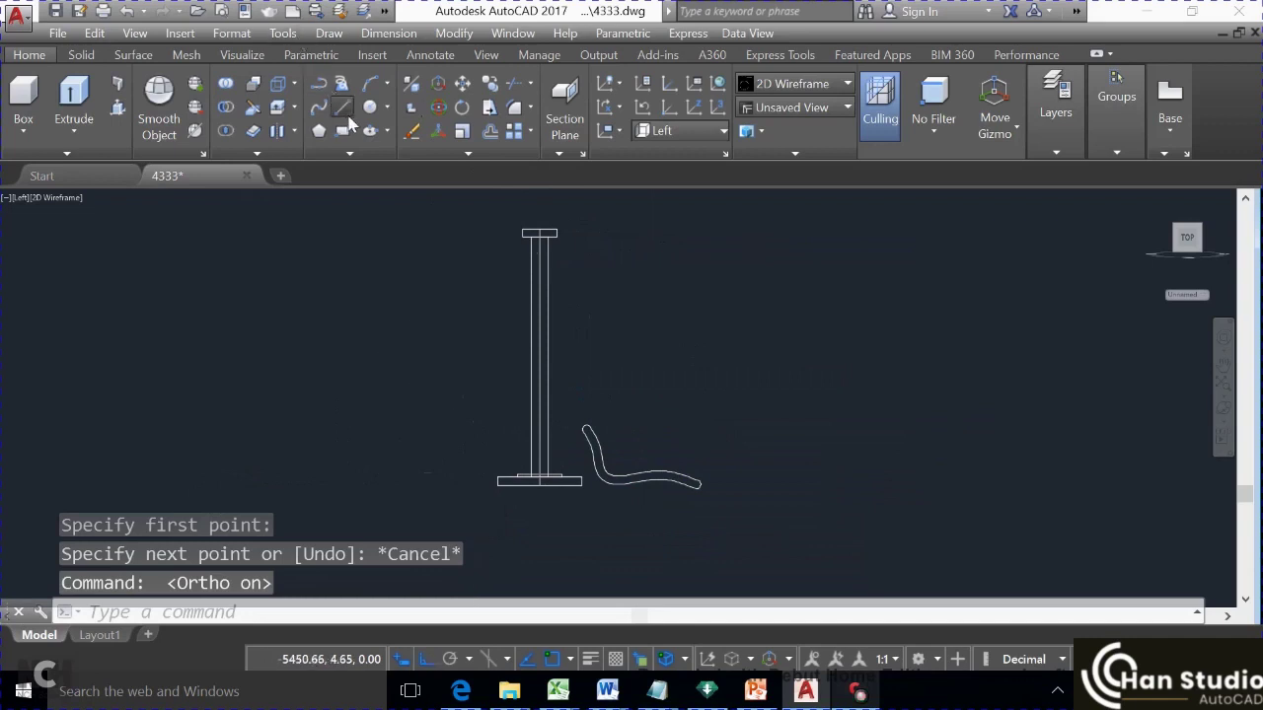
type("l")
key("Return")
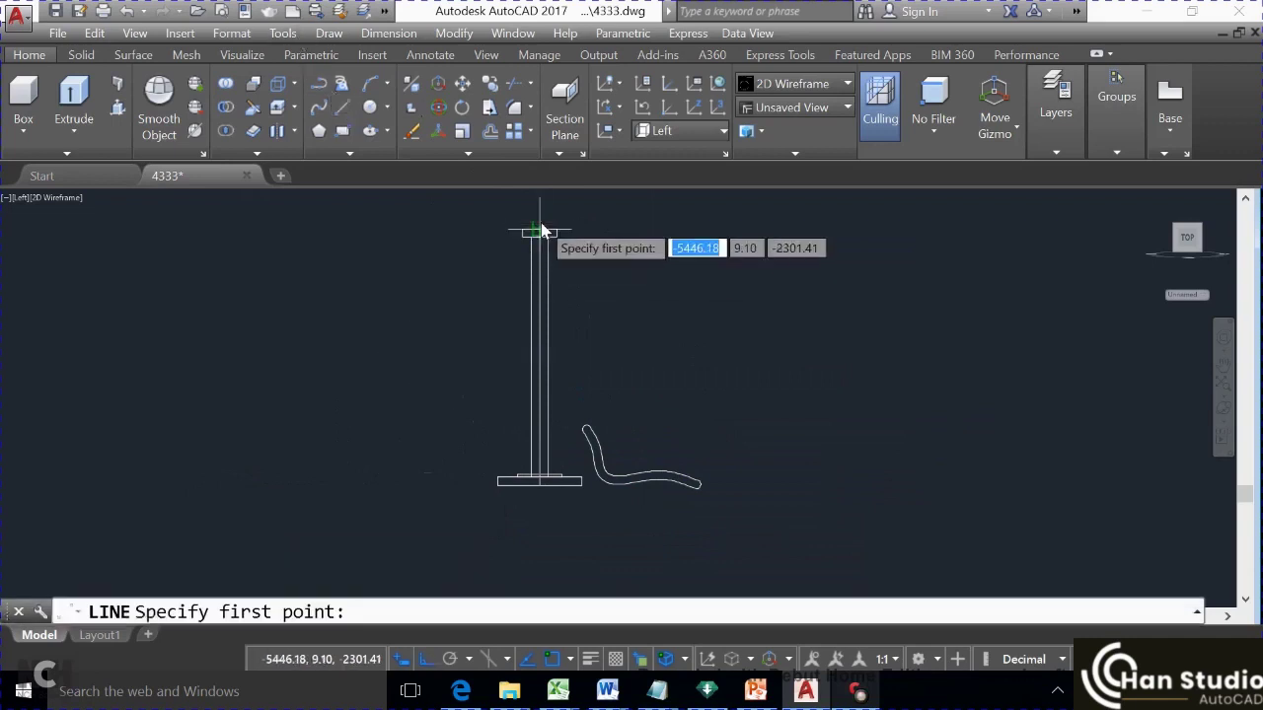
left_click(538, 231)
left_click(642, 228)
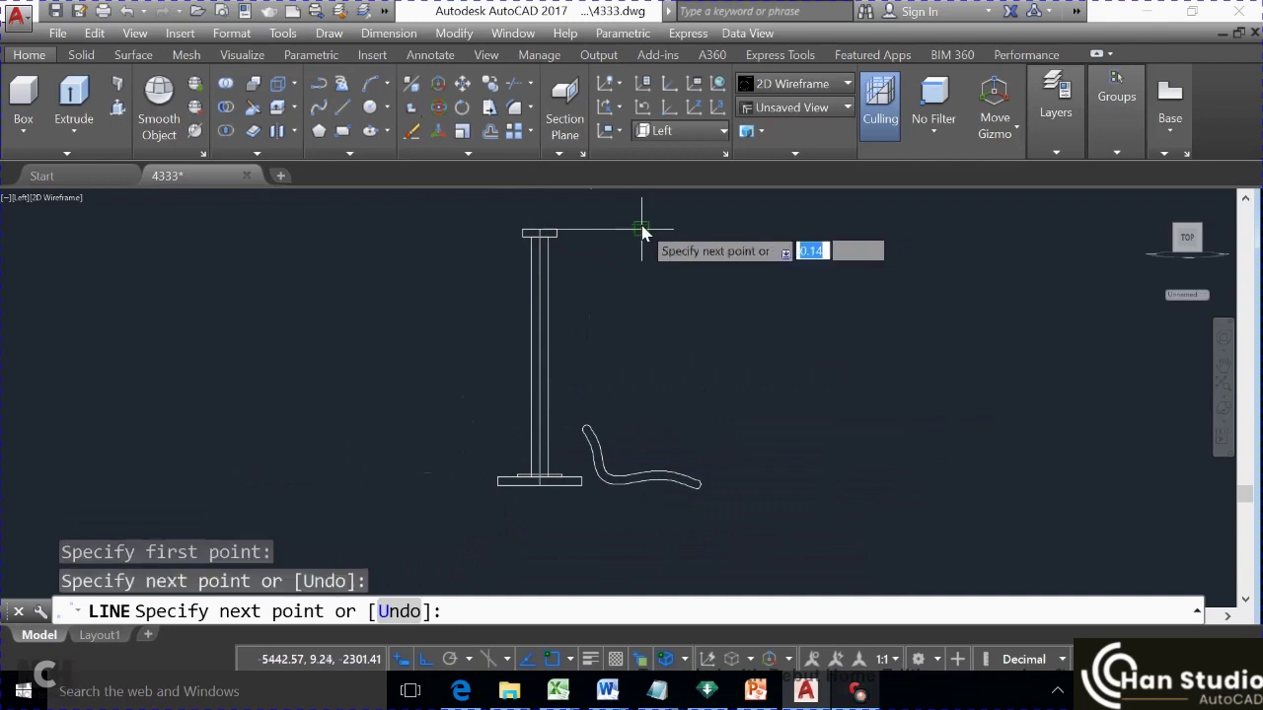
key("Return")
Select the wavy seat curve, then back out of a mistyped command and clear the selection
left_click(660, 416)
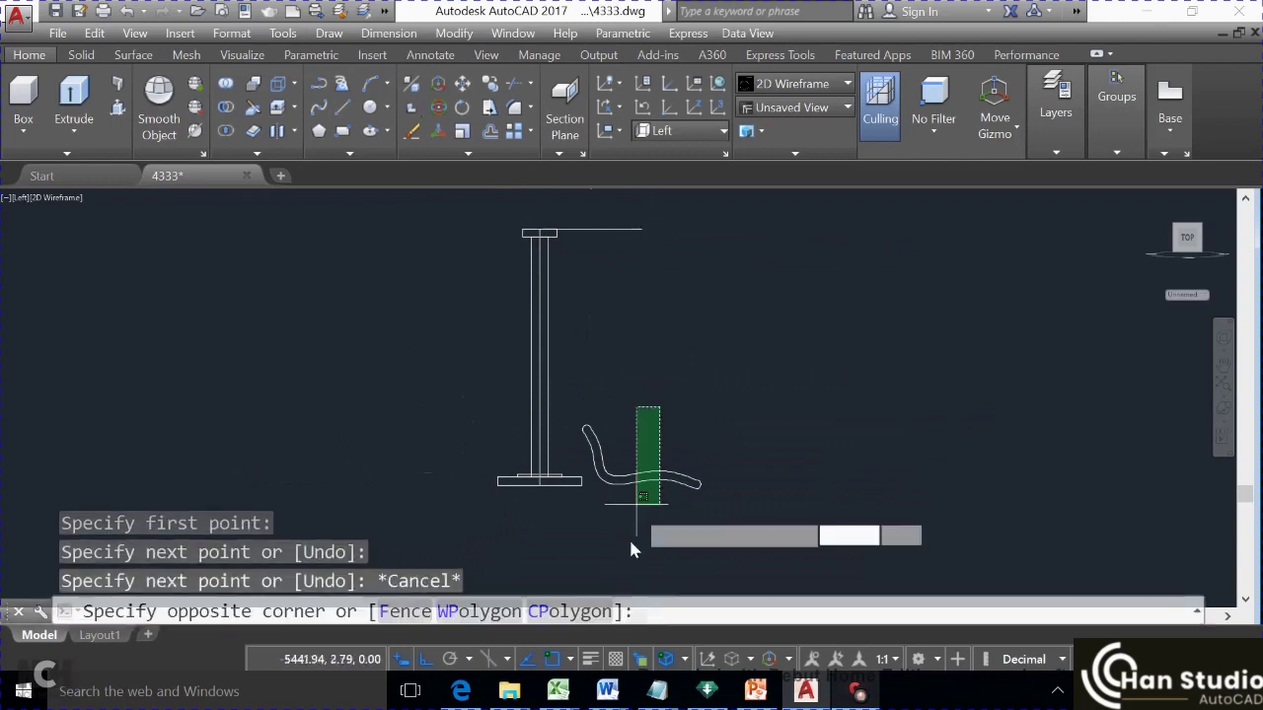
left_click(629, 537)
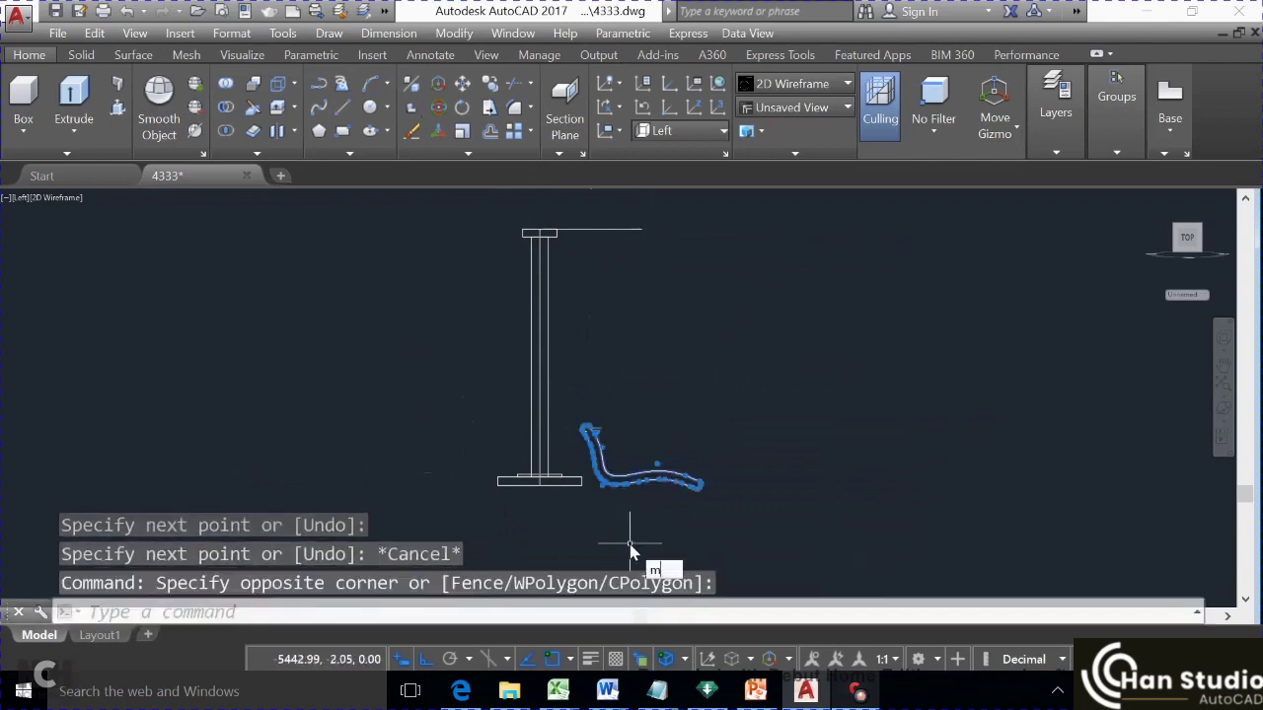
type("o")
key("BackSpace")
key("BackSpace")
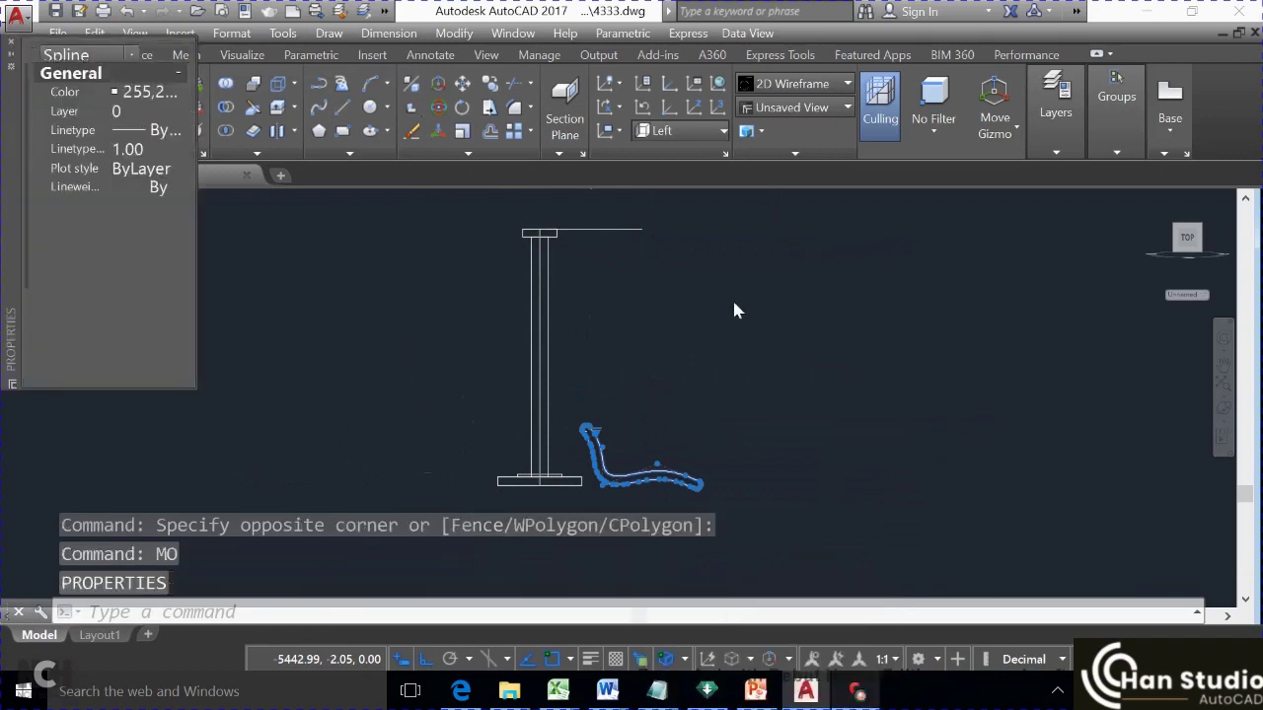
key("Escape")
left_click(11, 43)
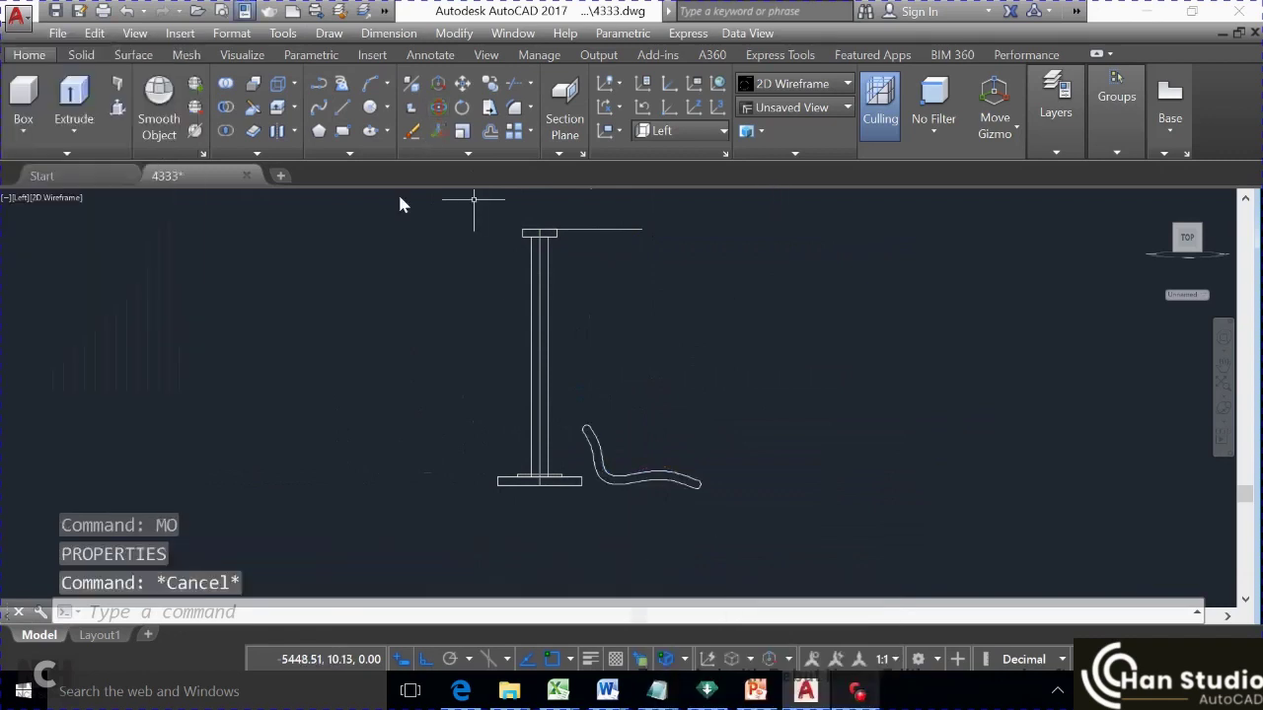
Move the joined seat outline from beside the base up to the top of the pole
left_click(720, 398)
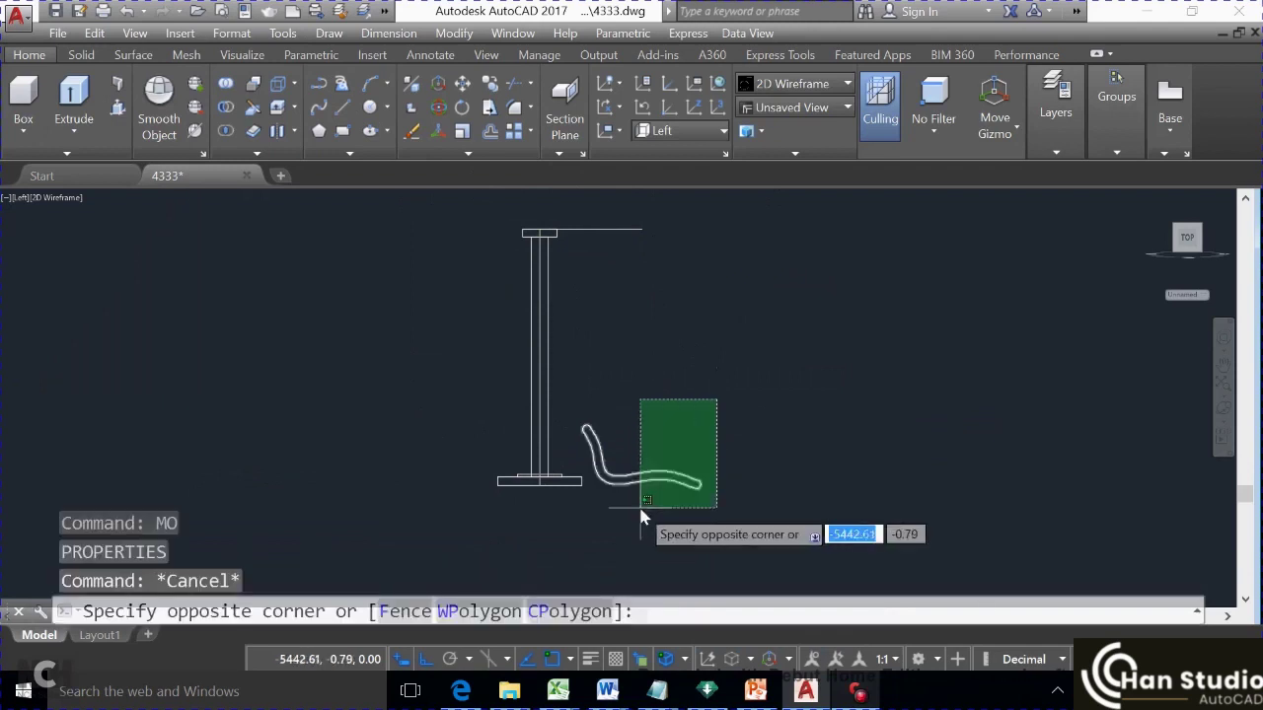
left_click(640, 507)
type("m")
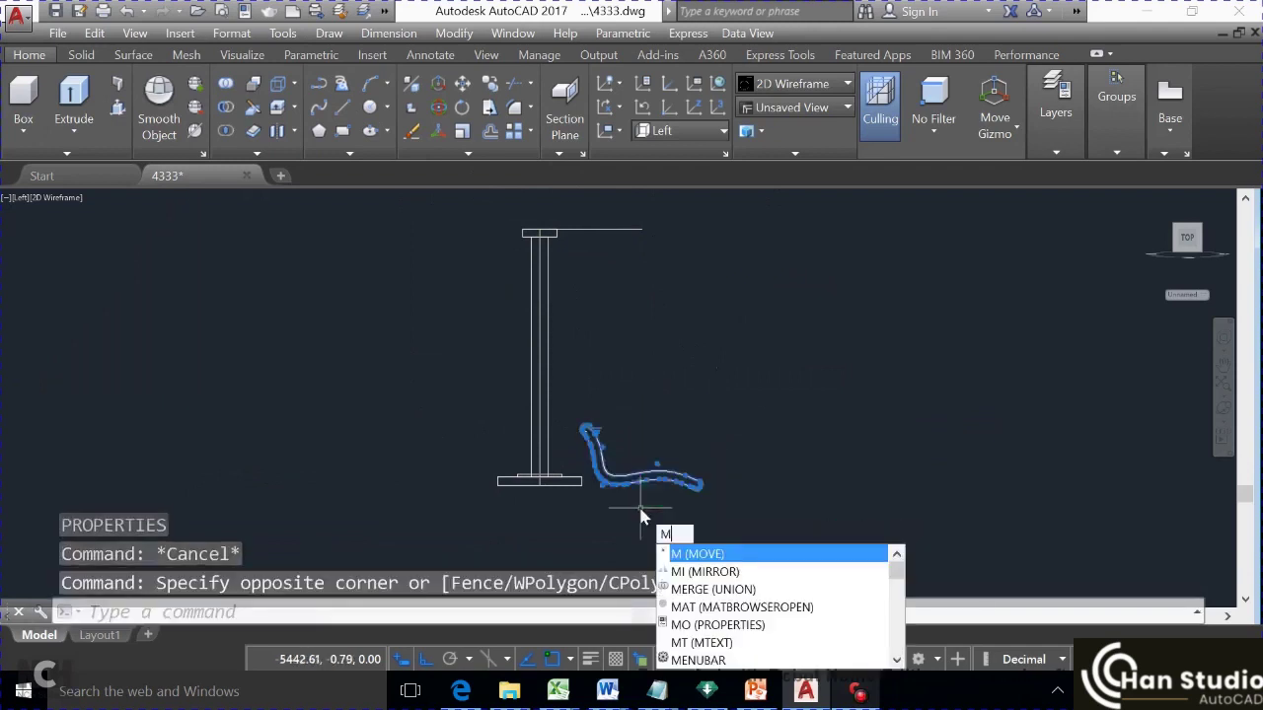
key("BackSpace")
type("m")
key("Return")
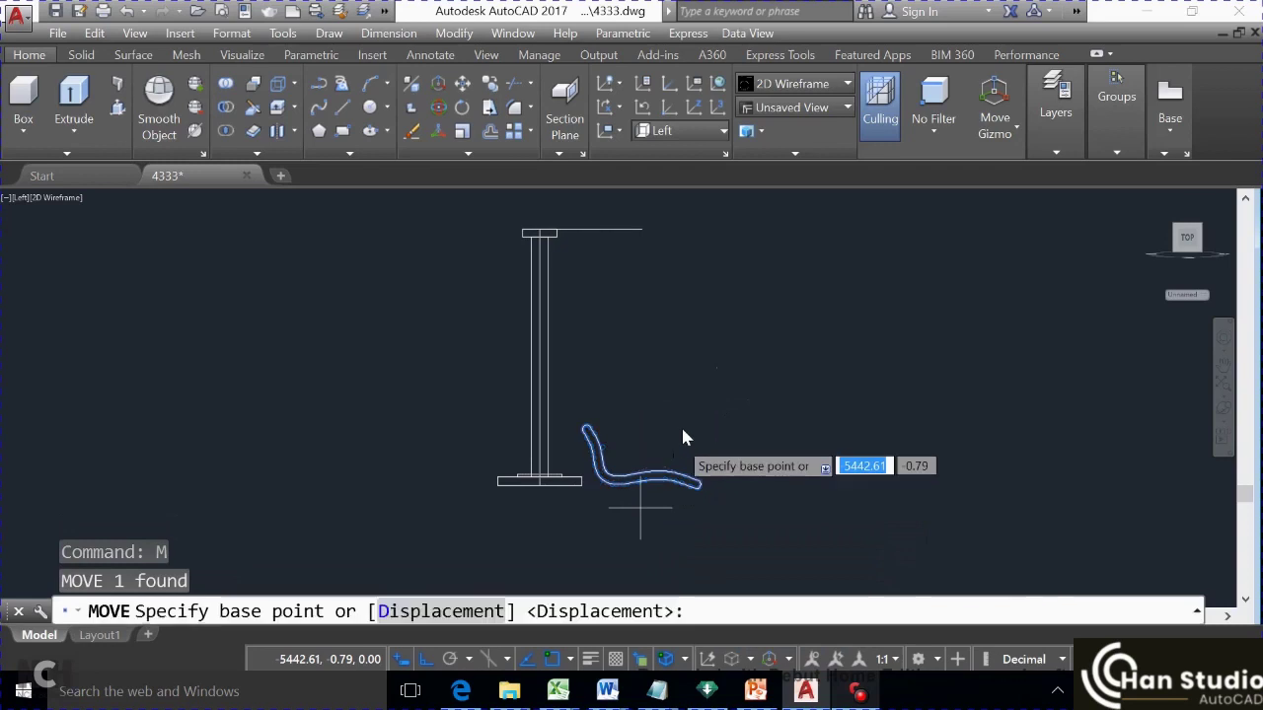
left_click(631, 484)
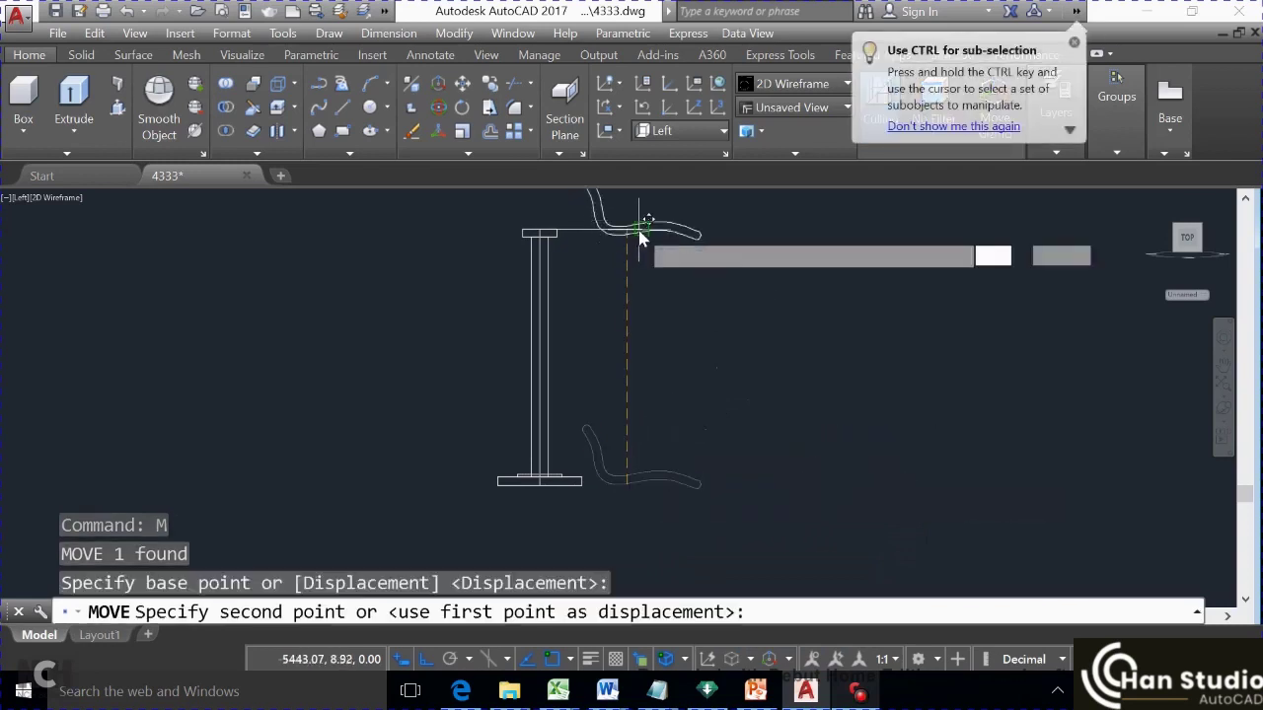
left_click(640, 237)
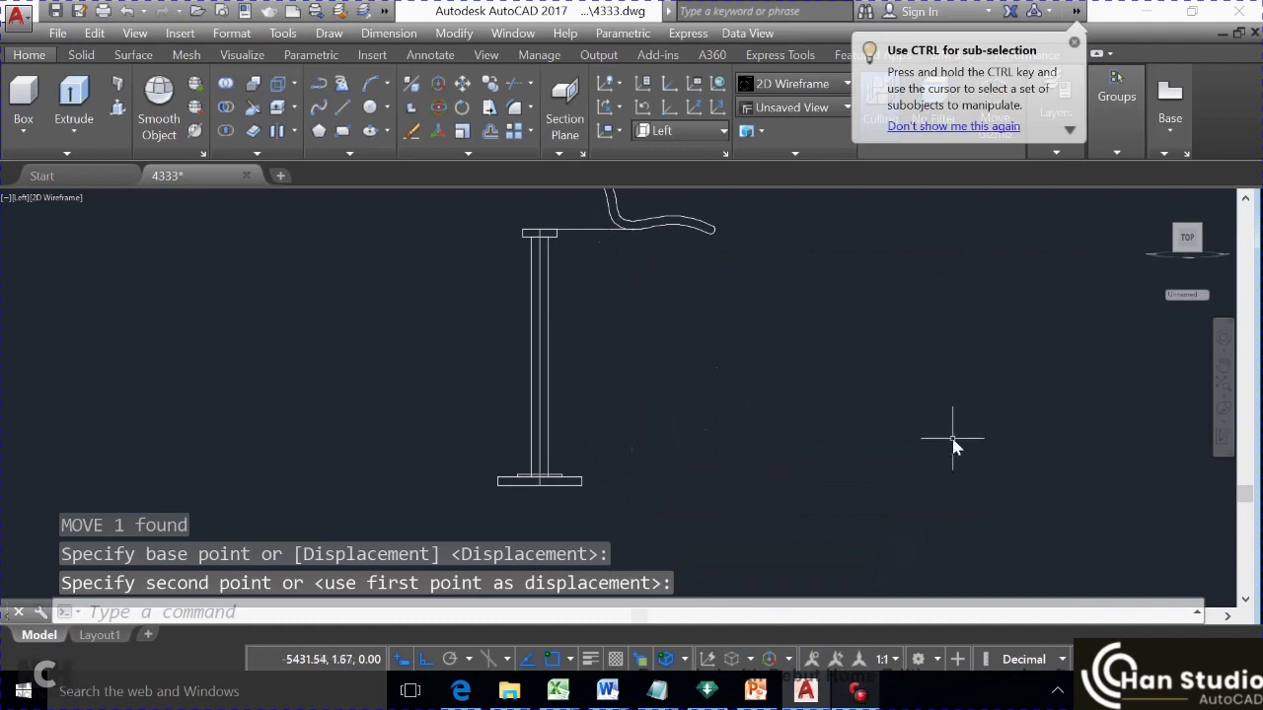
middle_click_drag(951, 435, 906, 429, "shift")
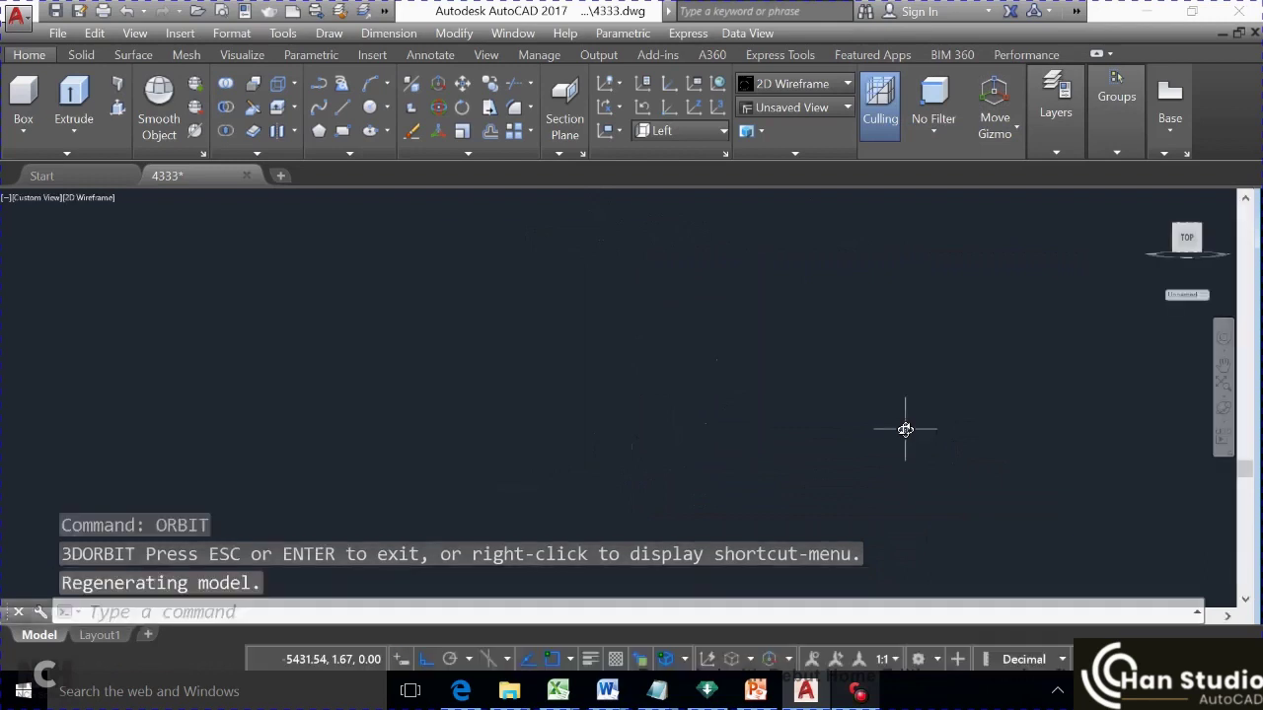
Undo the stray orbit, then orbit and zoom to an isometric view of pole, base and seat curve
key("ctrl+z")
scroll(847, 398, "down", 4)
middle_click_drag(845, 394, 652, 415)
key("Return")
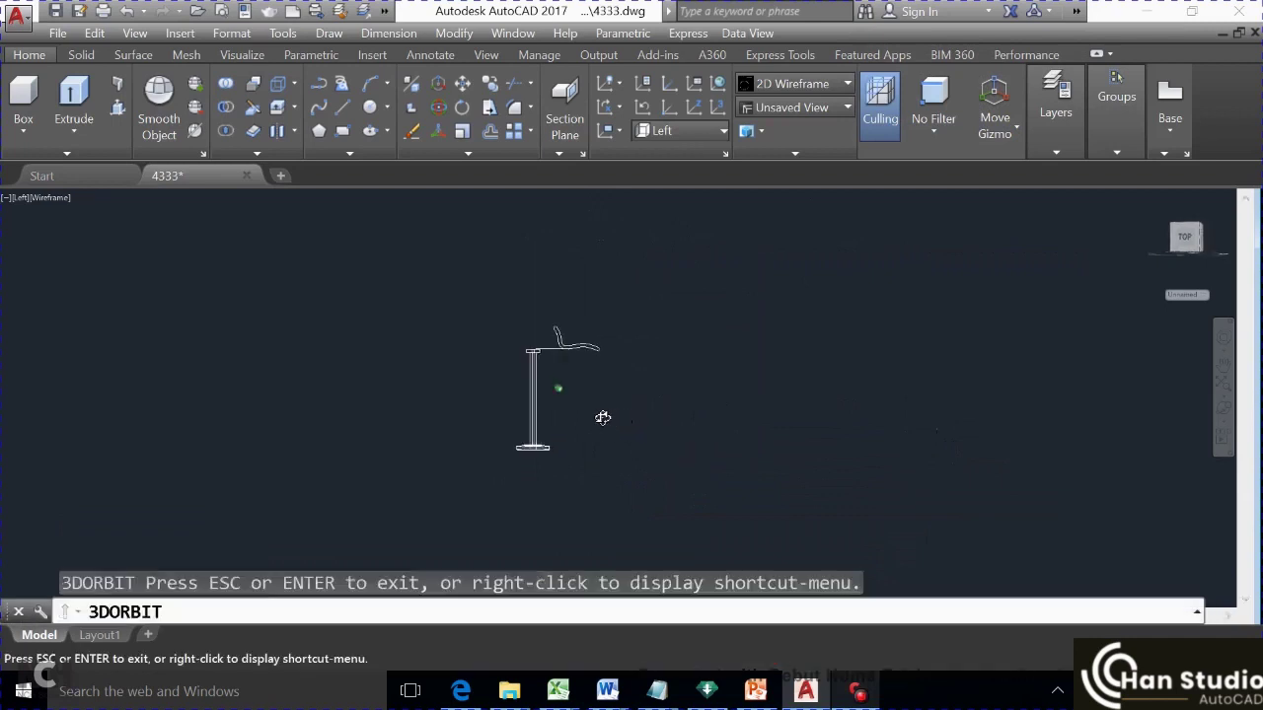
mouse_move(600, 446)
left_mouse_down()
mouse_move(530, 504)
mouse_move(406, 475)
left_mouse_up()
scroll(486, 376, "up", 1)
scroll(487, 371, "up", 1)
scroll(488, 371, "up", 1)
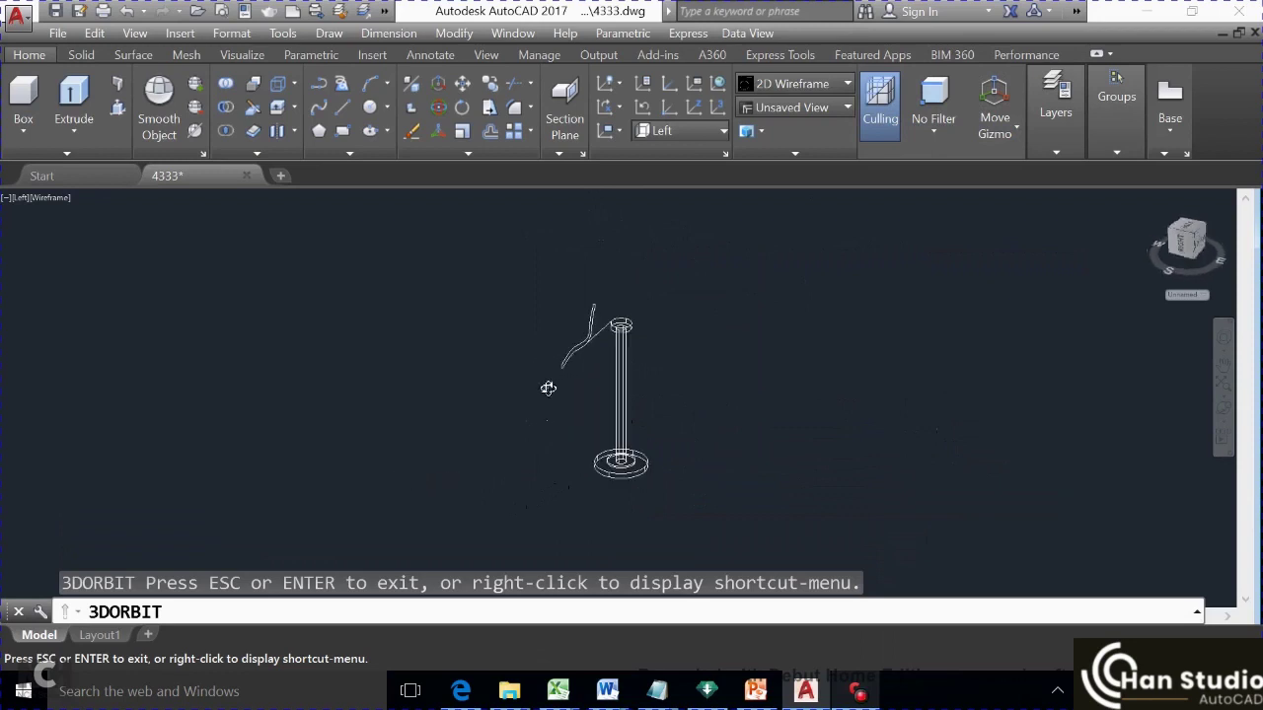
mouse_move(550, 390)
left_mouse_down()
mouse_move(560, 486)
mouse_move(532, 474)
mouse_move(514, 373)
left_mouse_up()
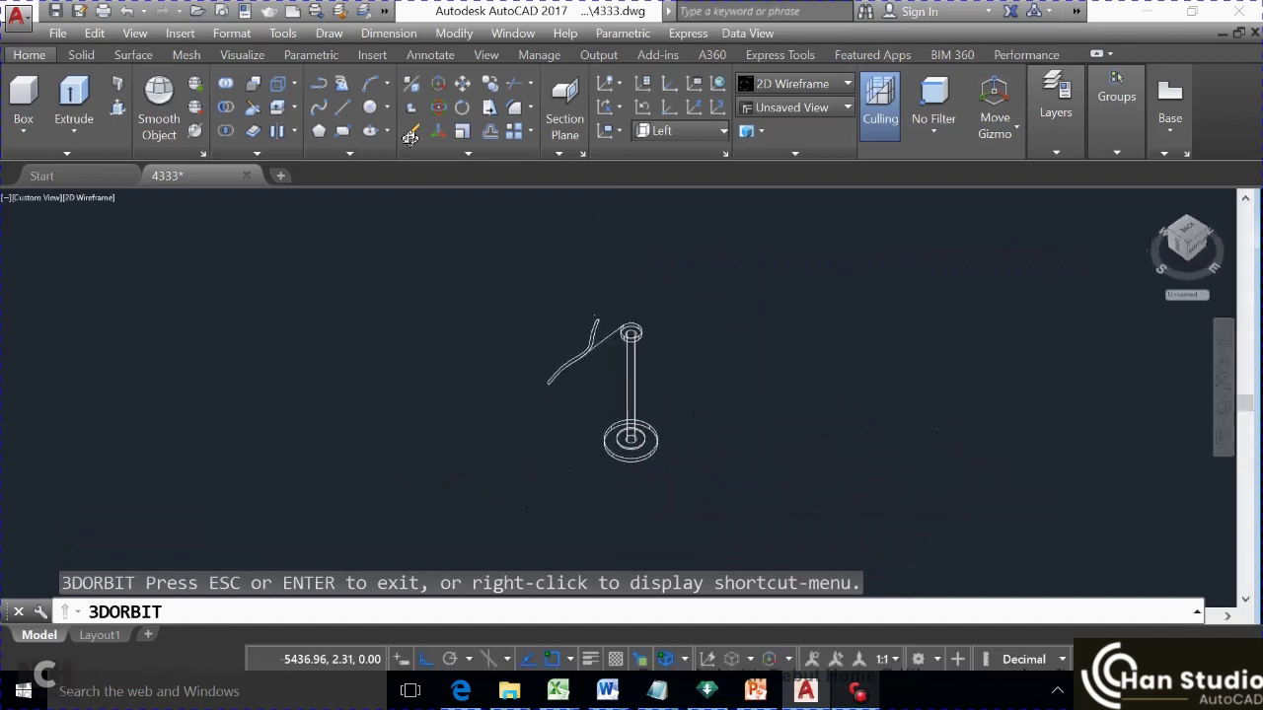
key("Escape")
scroll(806, 452, "up", 2)
scroll(808, 446, "up", 2)
scroll(818, 476, "down", 2)
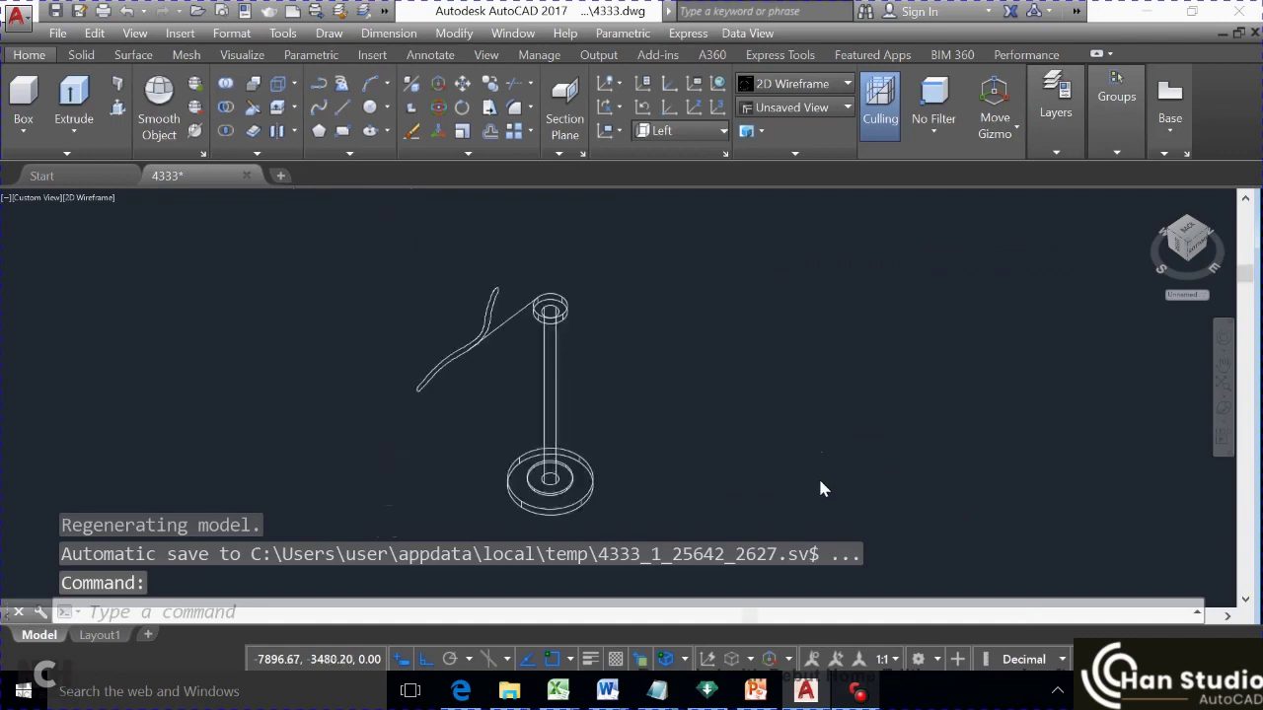
Extrude the arc-capped seat outline into a curved solid seat
left_click(74, 99)
scroll(493, 349, "up", 1)
middle_click_drag(493, 349, 423, 273, "shift")
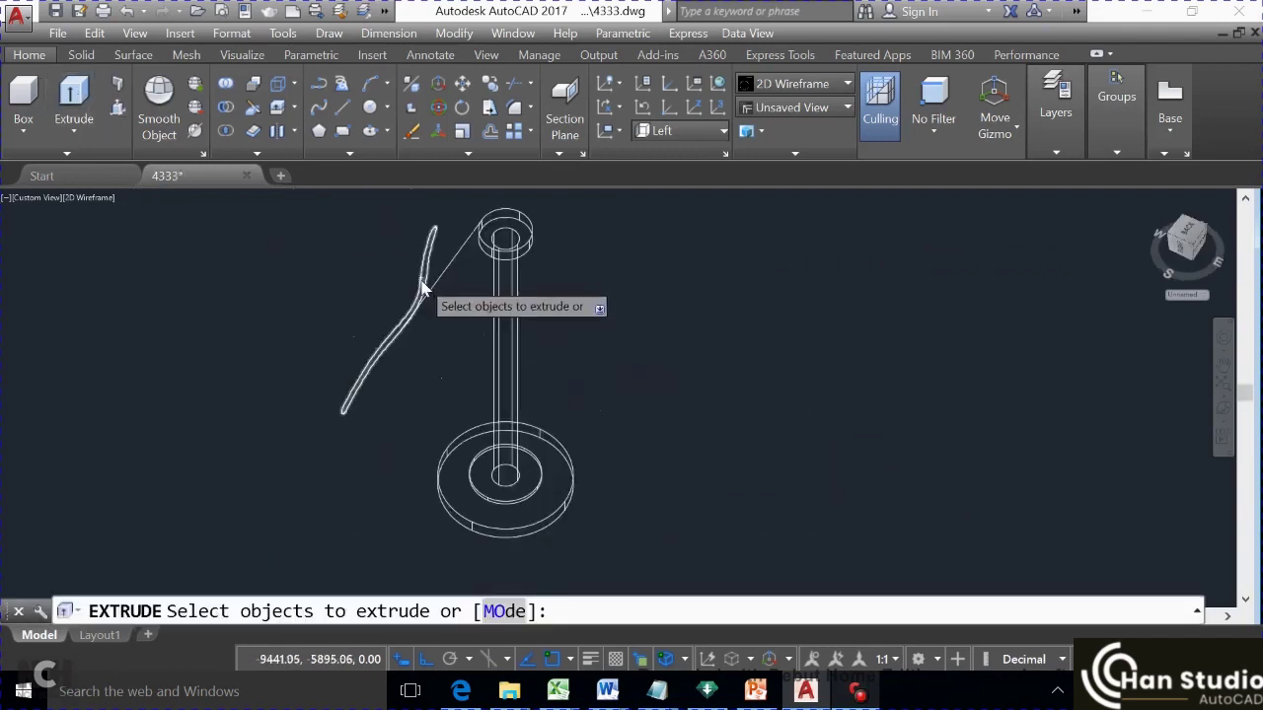
left_click(422, 286)
key("Return")
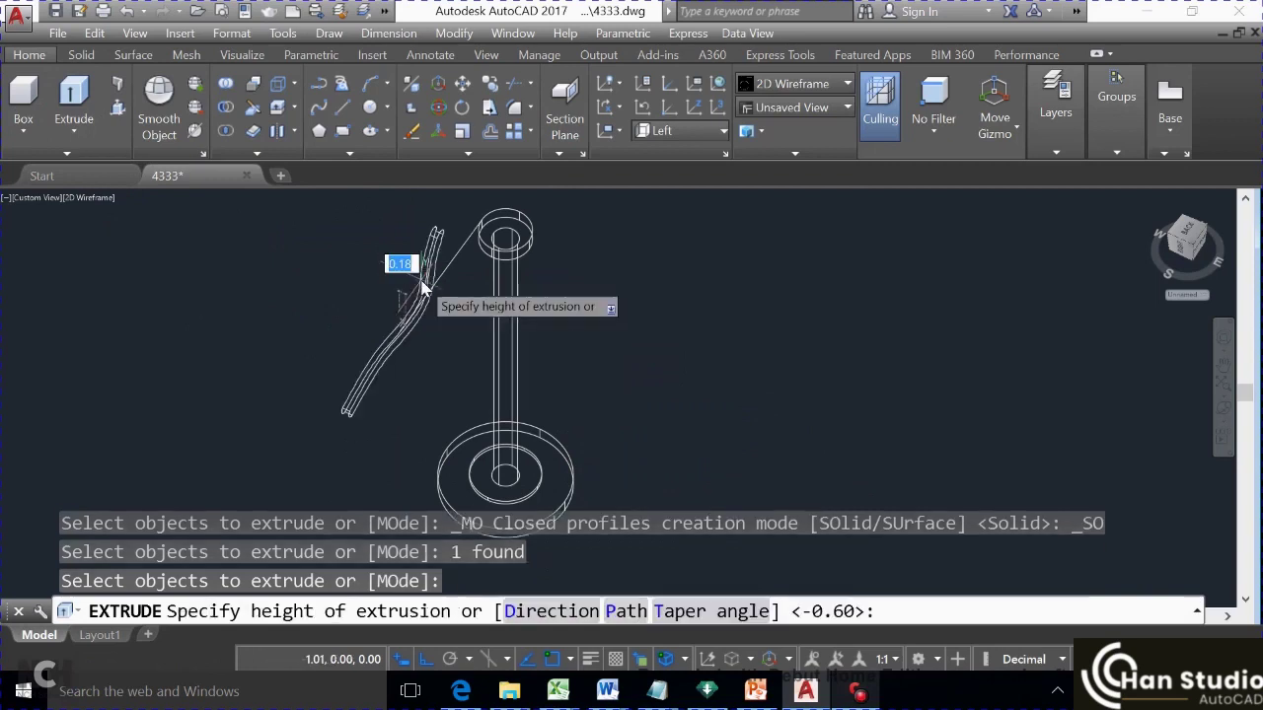
left_click(555, 331)
key("Escape")
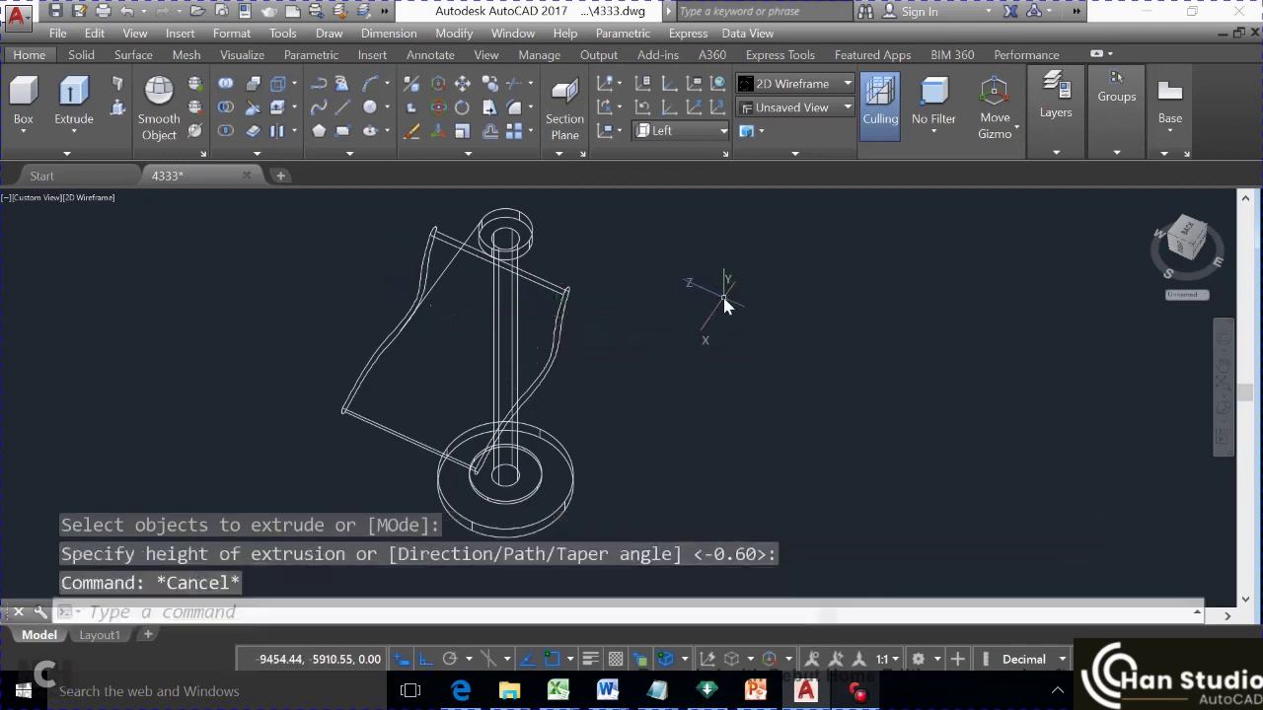
type("o")
key("Return")
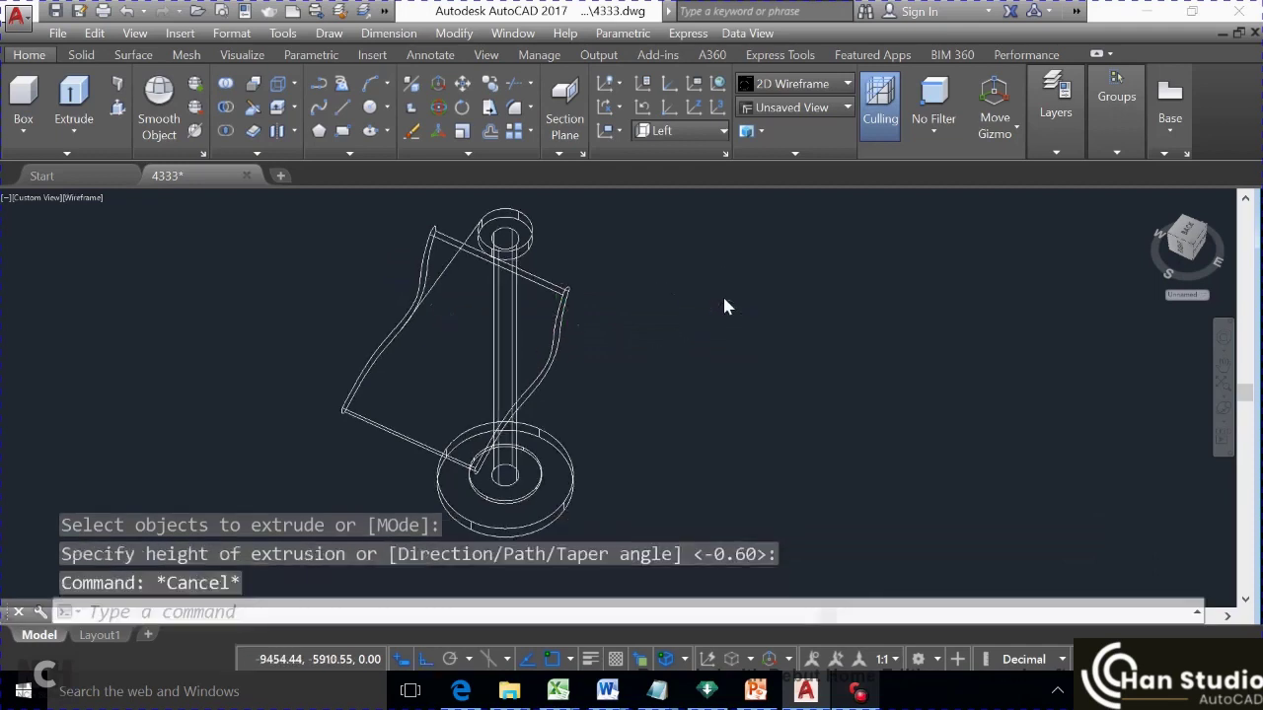
mouse_move(367, 472)
left_mouse_down()
mouse_move(565, 434)
mouse_move(554, 422)
mouse_move(524, 495)
left_mouse_up()
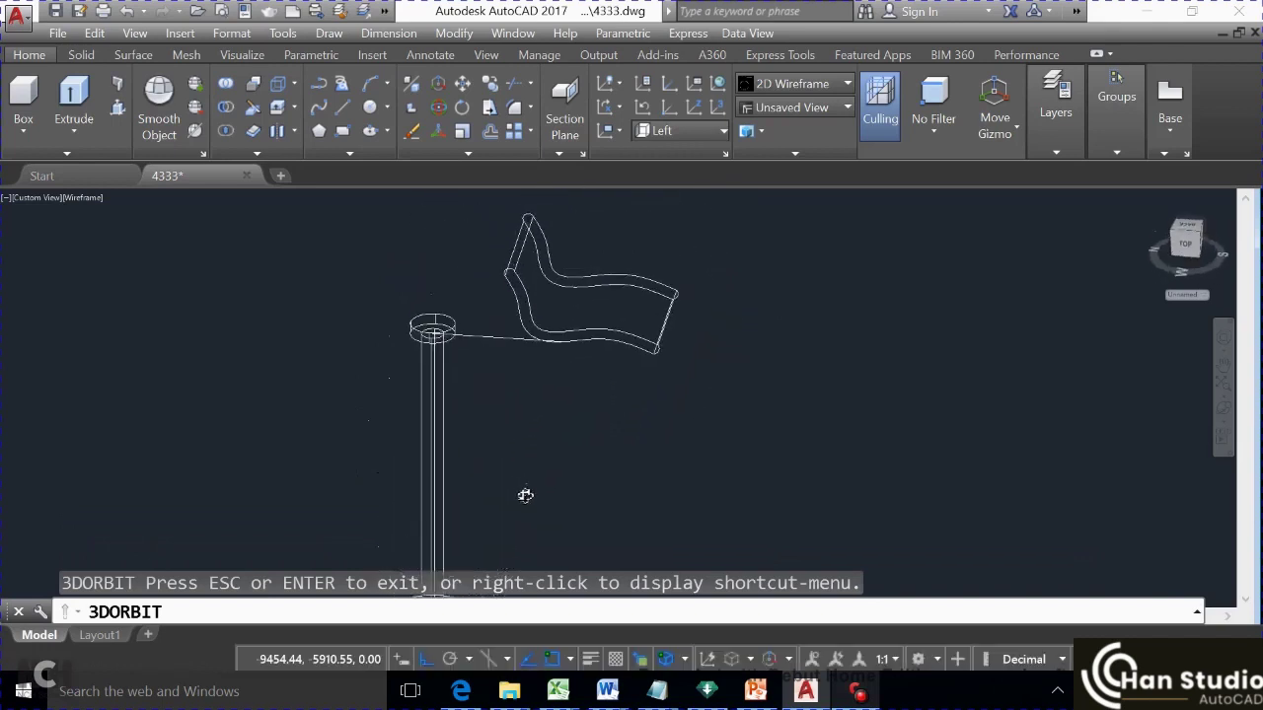
Settle on a view of the seat from above, select it and cancel a started move
key("Escape")
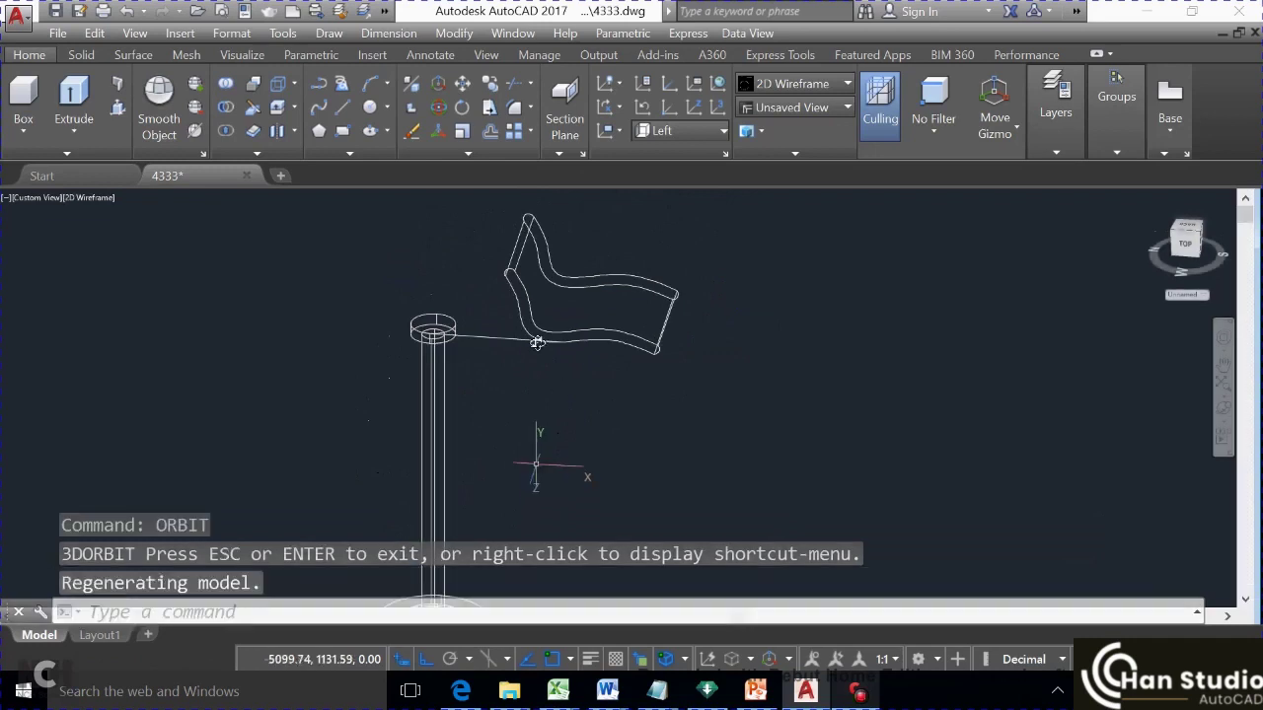
left_click(701, 275)
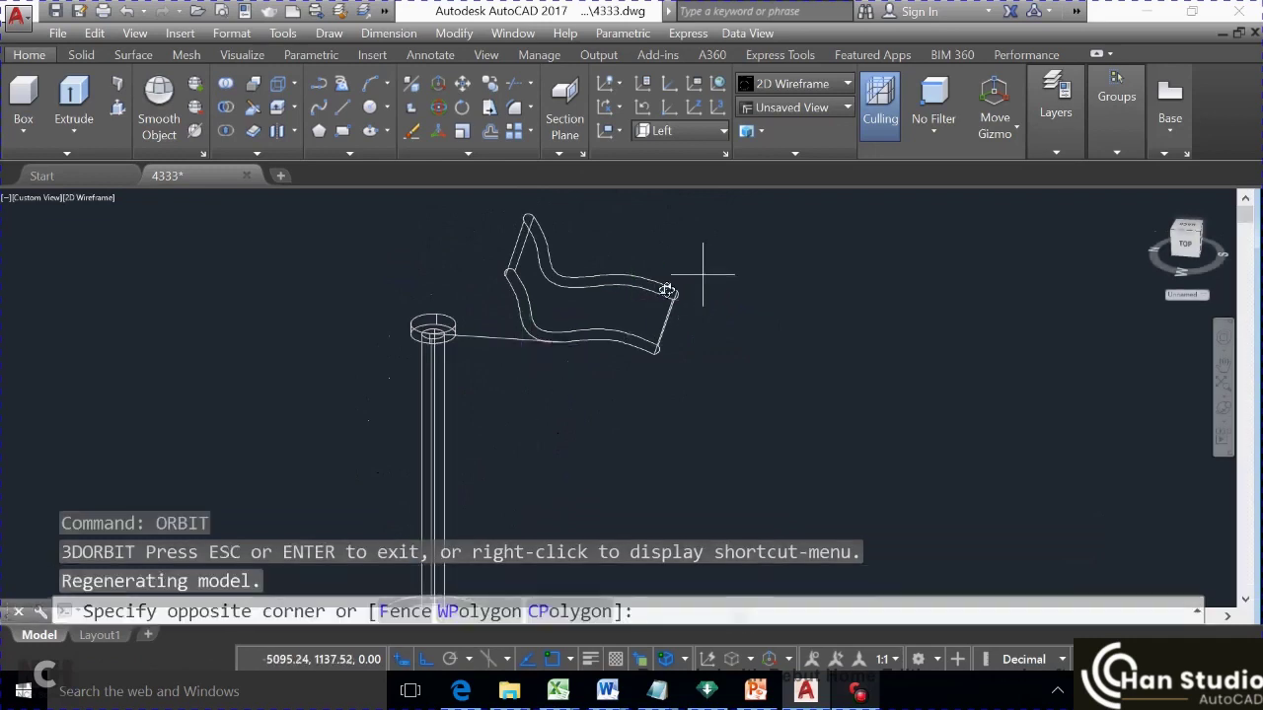
left_click(646, 308)
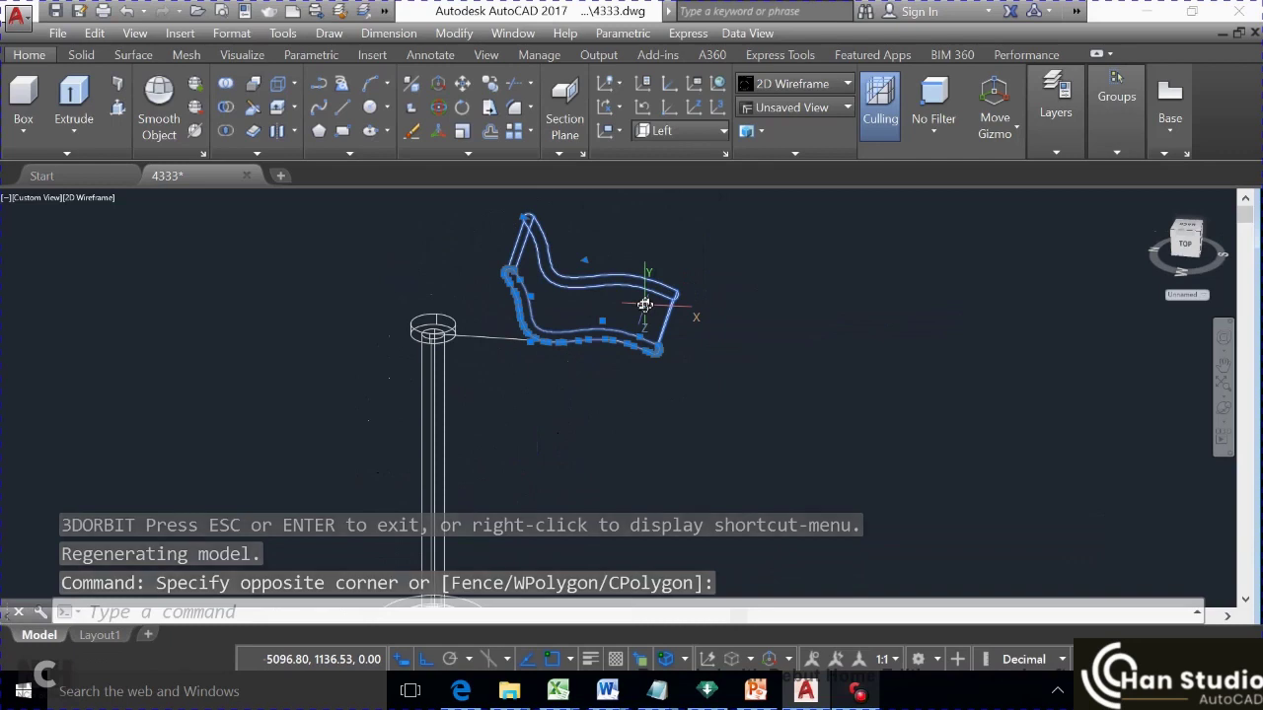
type("M")
key("Return")
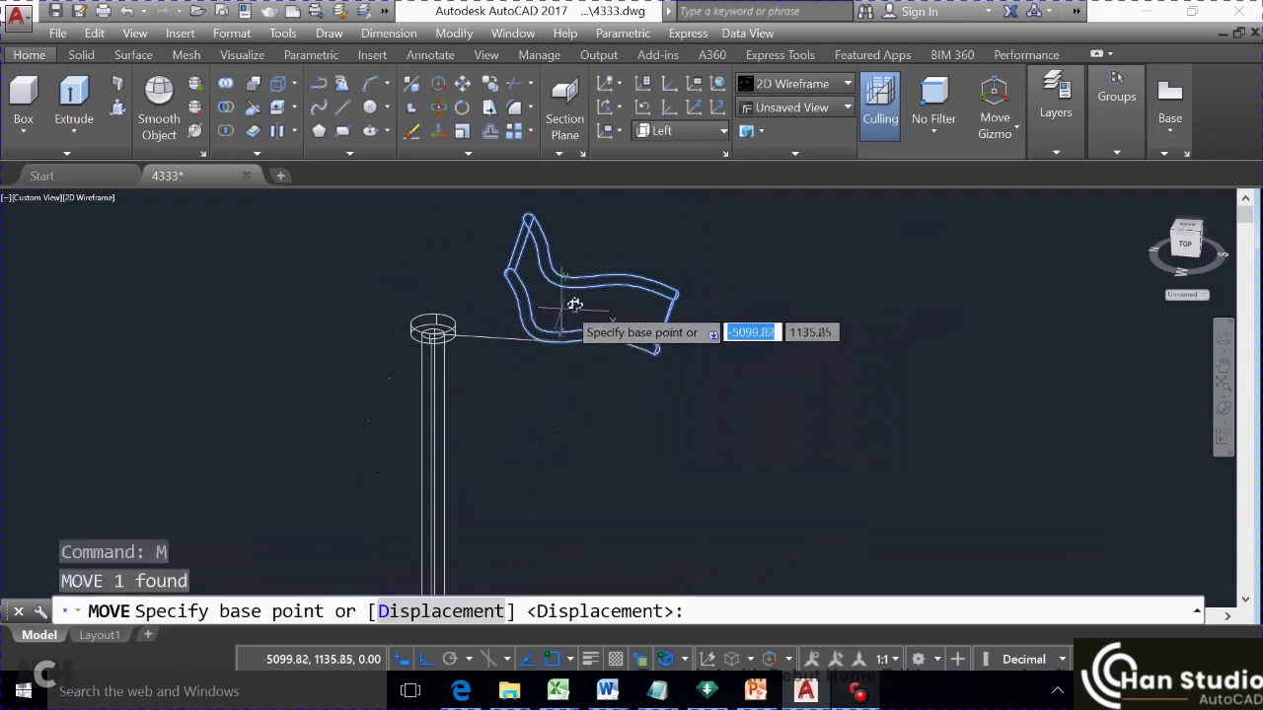
key("Escape")
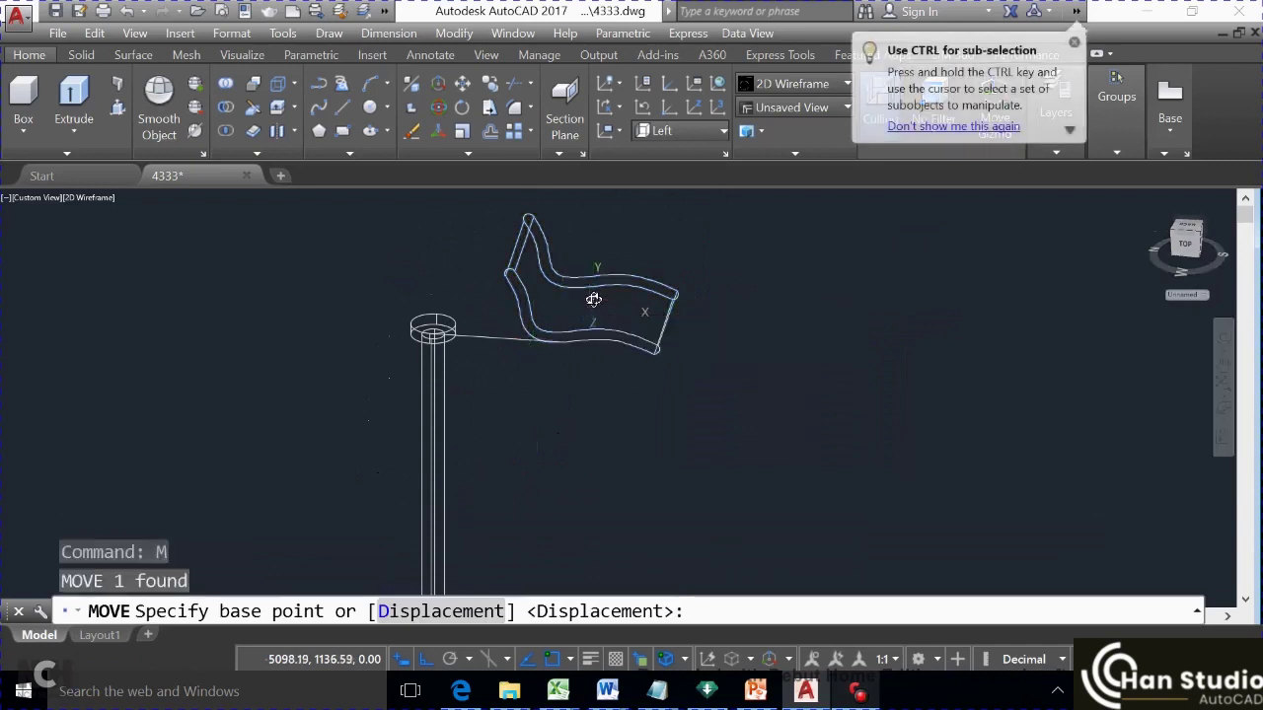
left_click(343, 107)
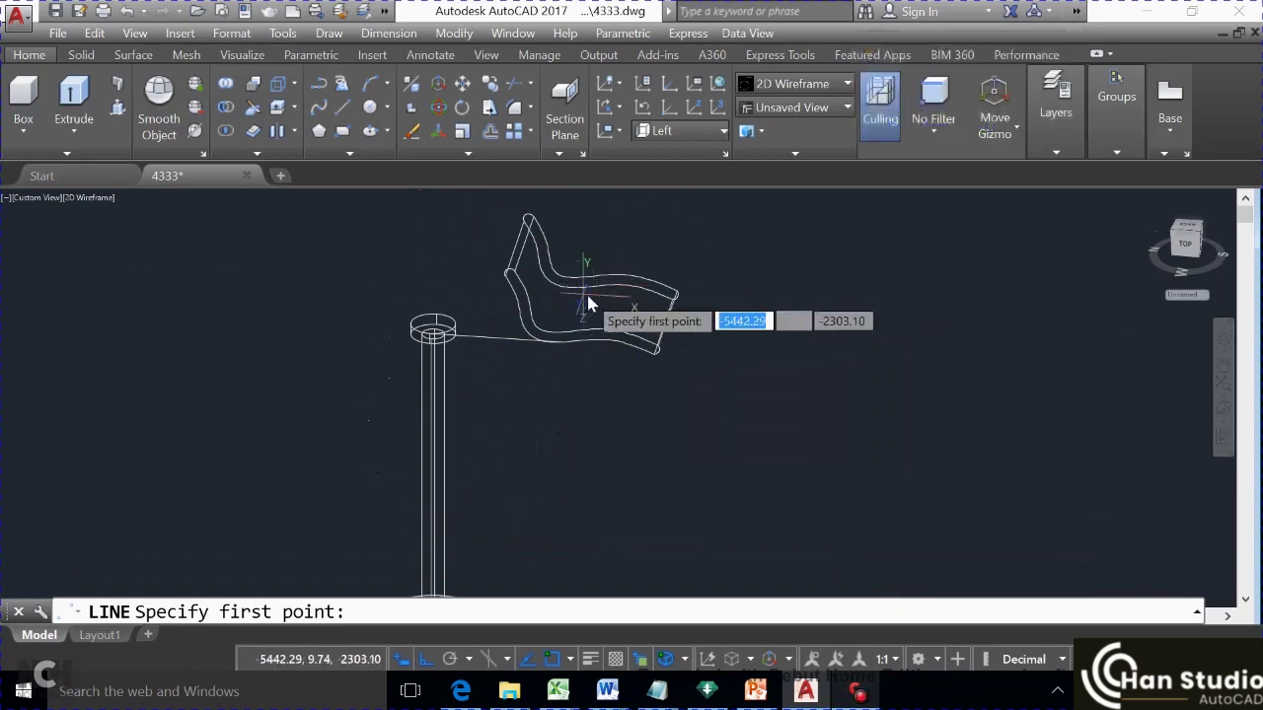
Draw a short vertical reference line up from the seat and select the seat with it
left_click(585, 288)
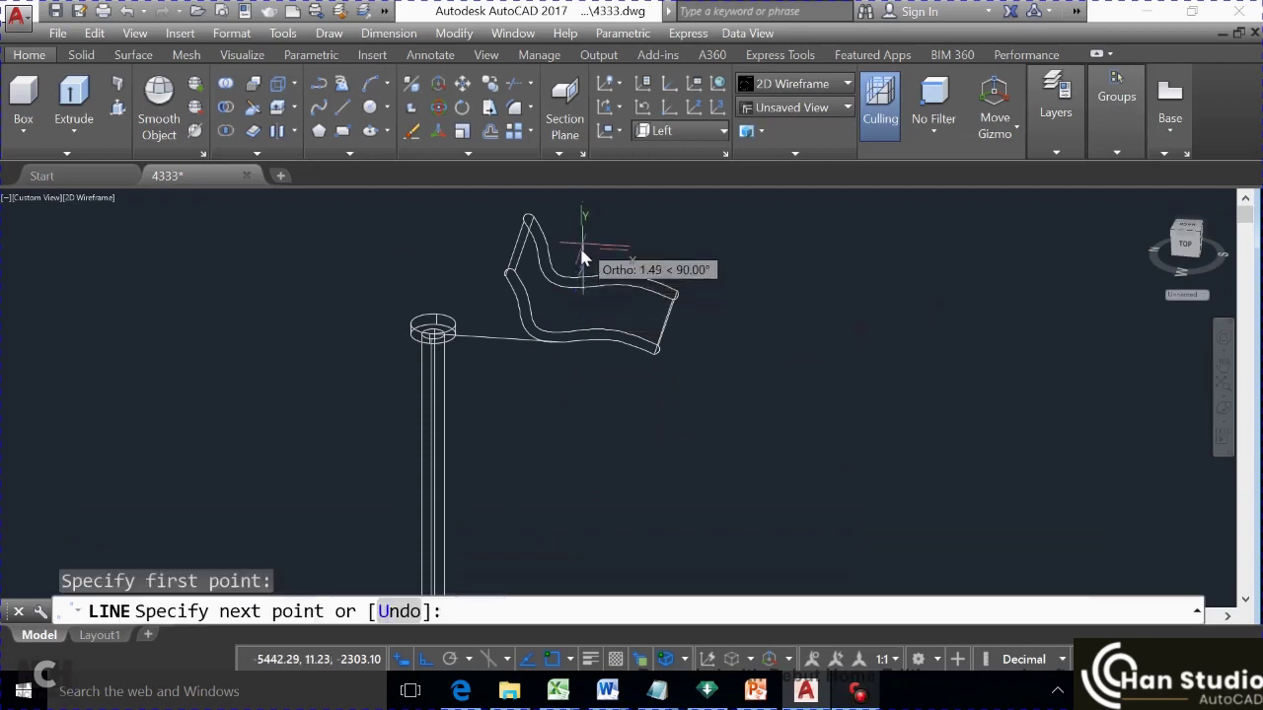
left_click(582, 254)
key("Escape")
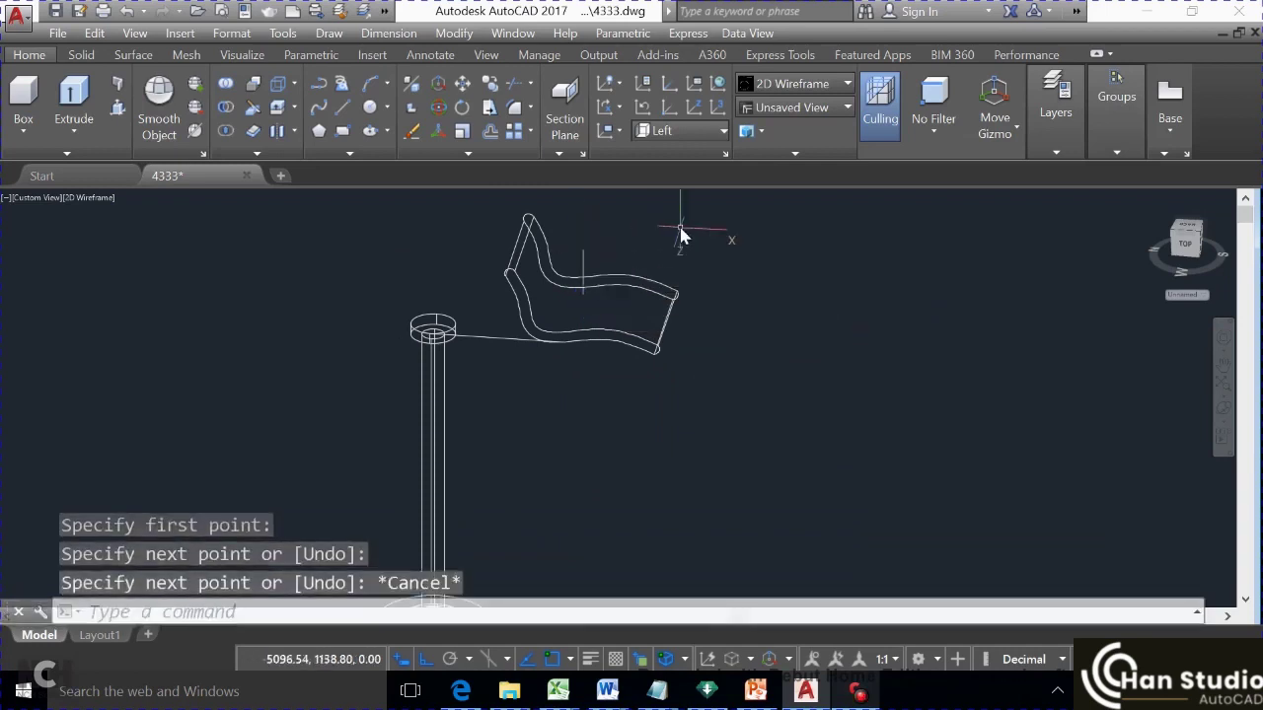
left_click(680, 228)
left_click(562, 342)
type("M")
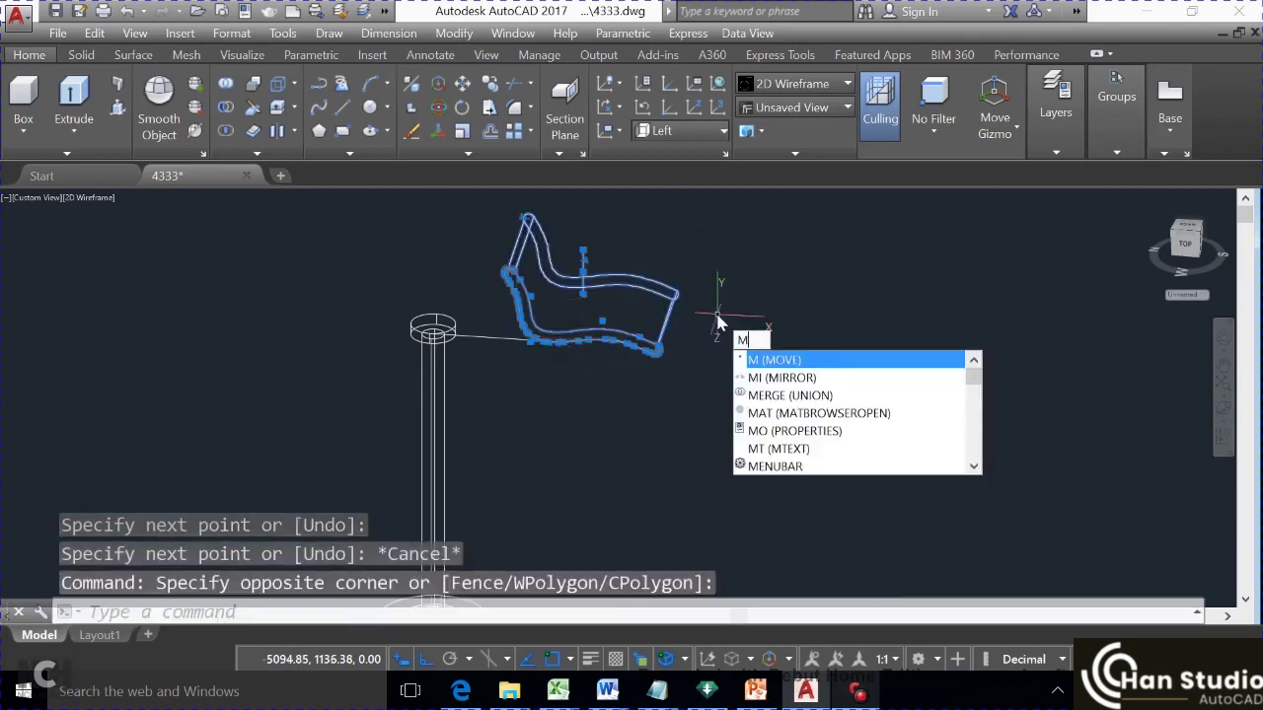
key("Escape")
Move the seat and line so the line's start lands on the top centre of the pole cap
type("m")
key("Return")
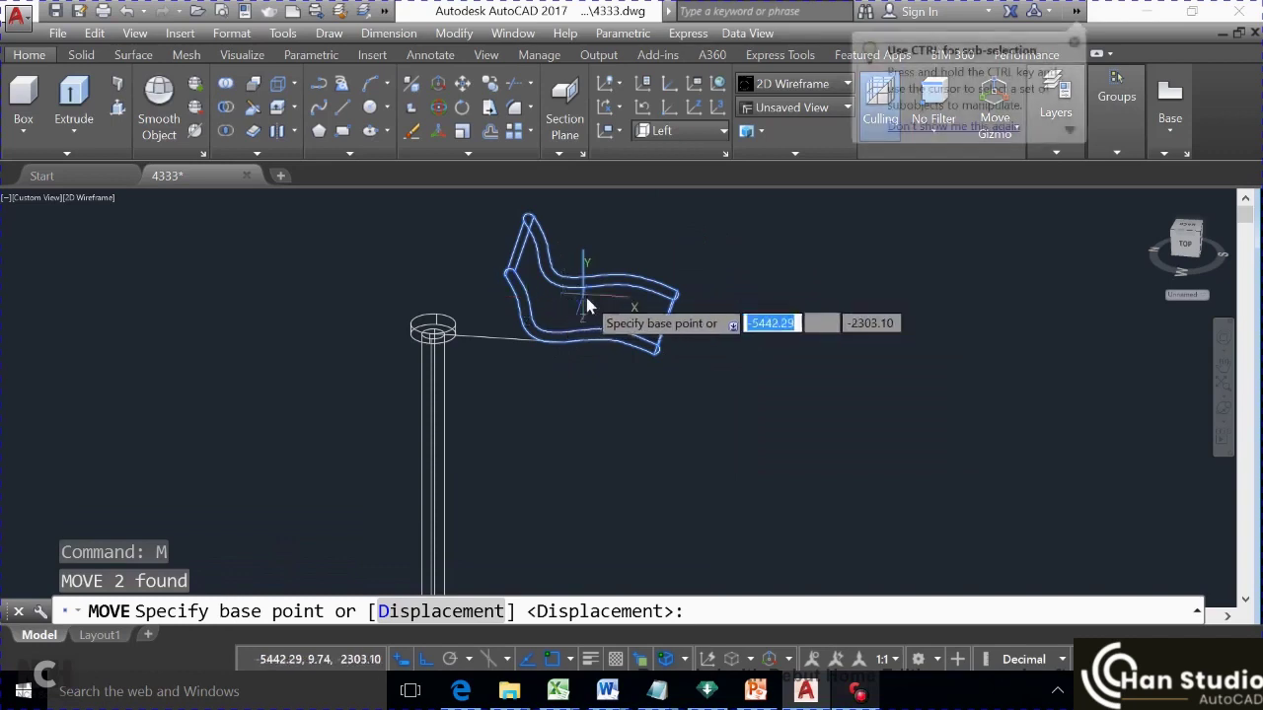
left_click(592, 301)
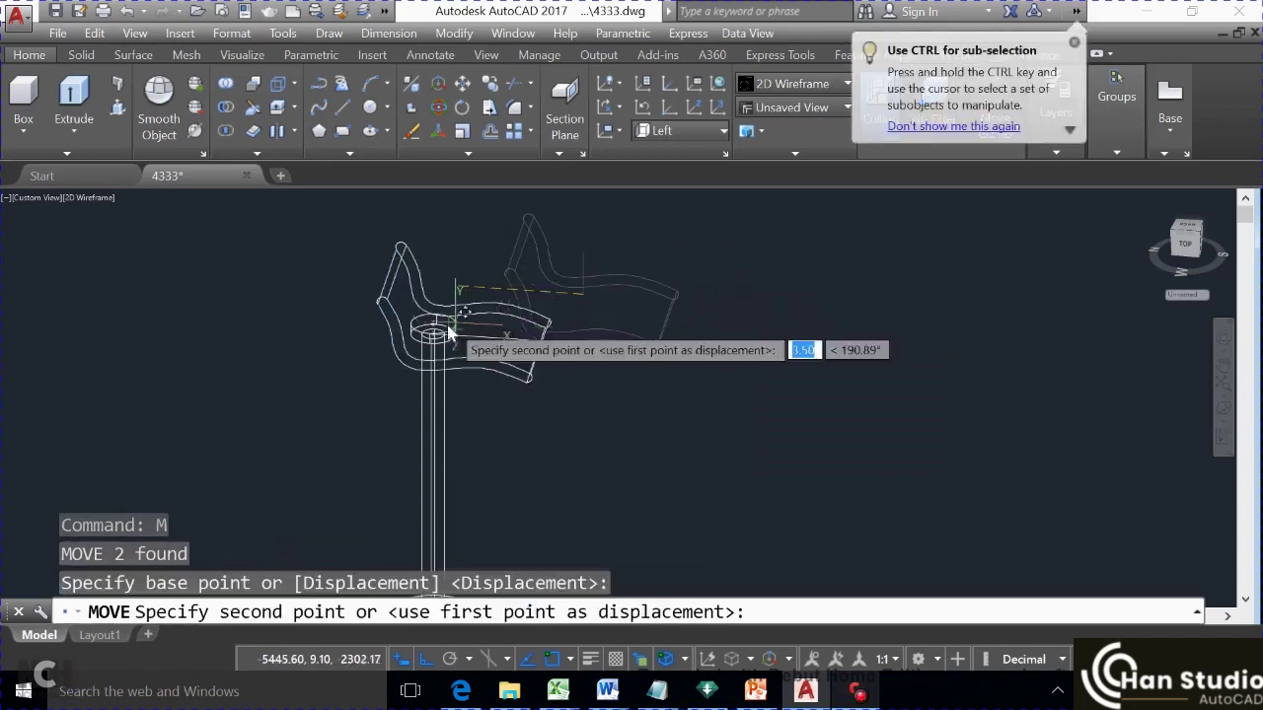
scroll(429, 335, "up", 1)
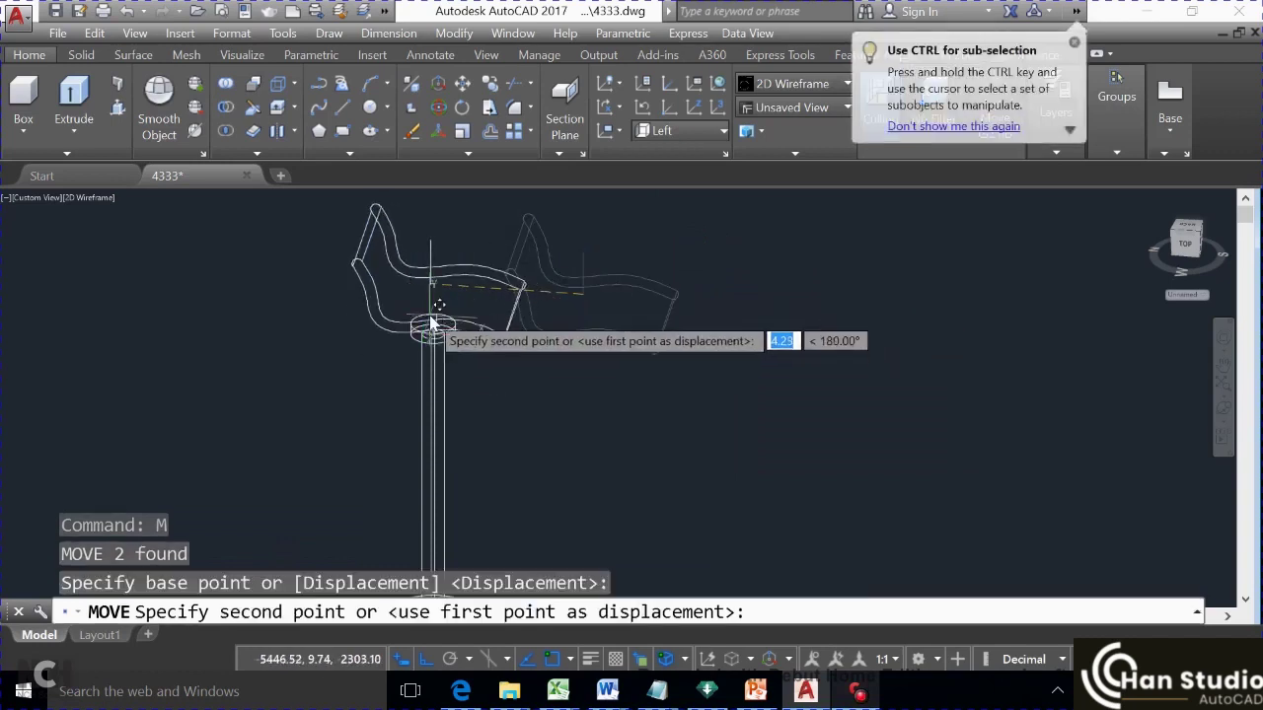
scroll(431, 319, "up", 2)
scroll(445, 352, "up", 2)
scroll(444, 373, "up", 1)
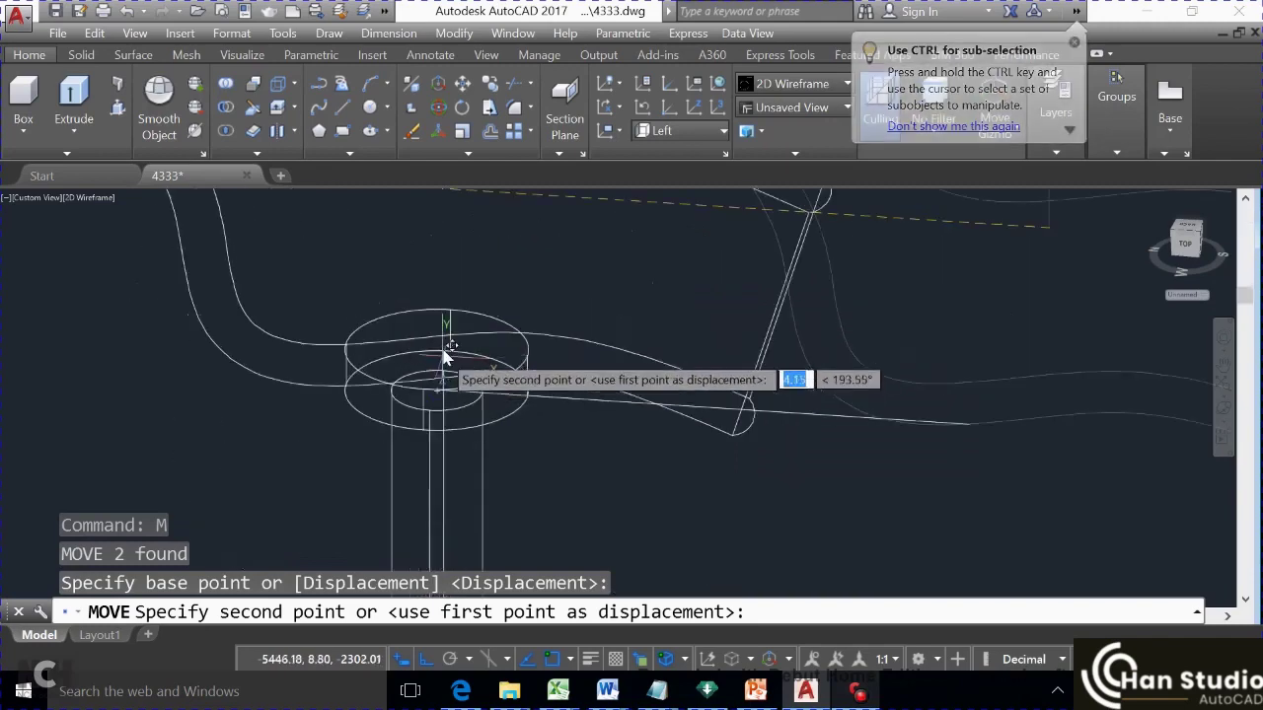
left_click(442, 352)
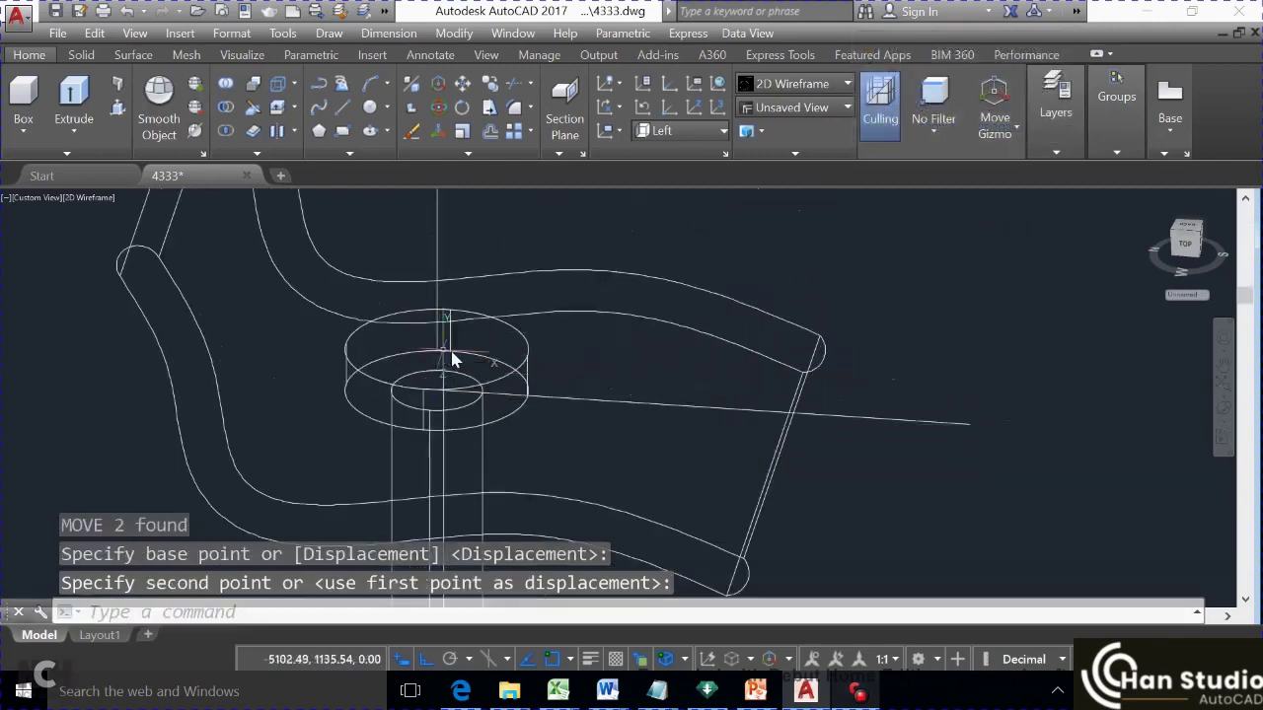
scroll(557, 338, "down", 3)
scroll(776, 375, "down", 2)
With Ortho on, nudge the seat about 0.5 units left over the pole cap
left_click(733, 321)
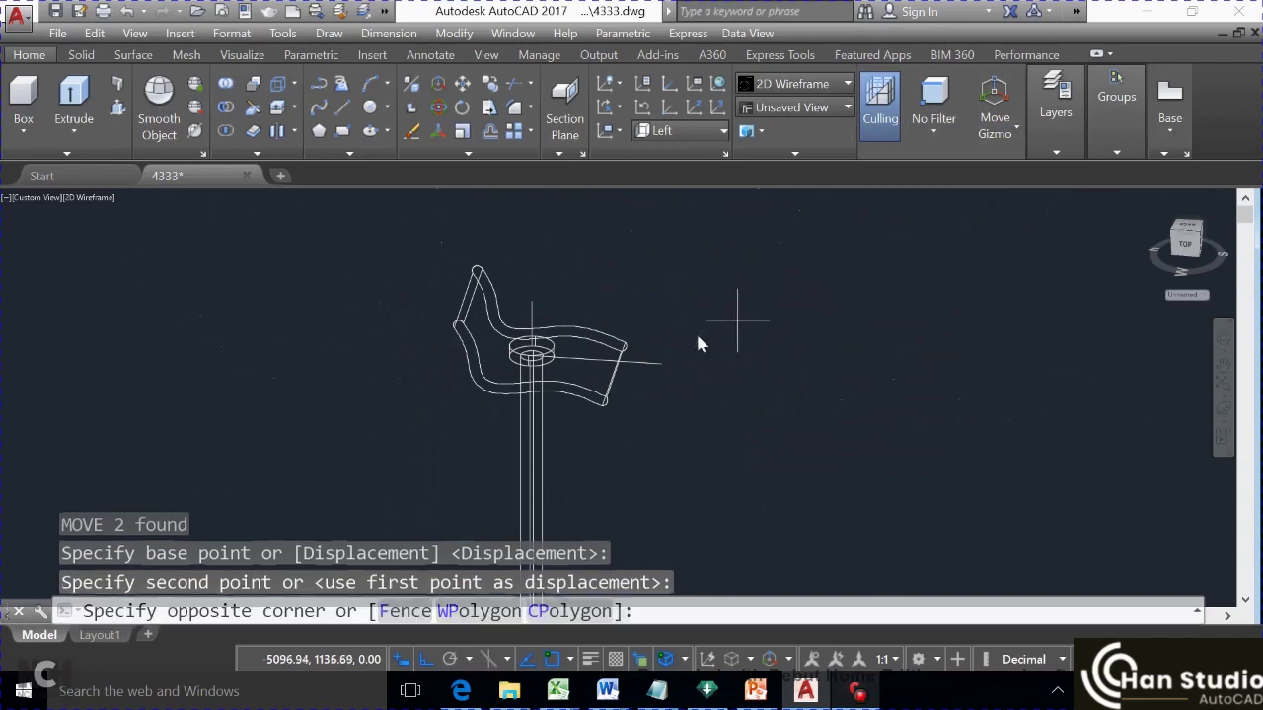
left_click(607, 351)
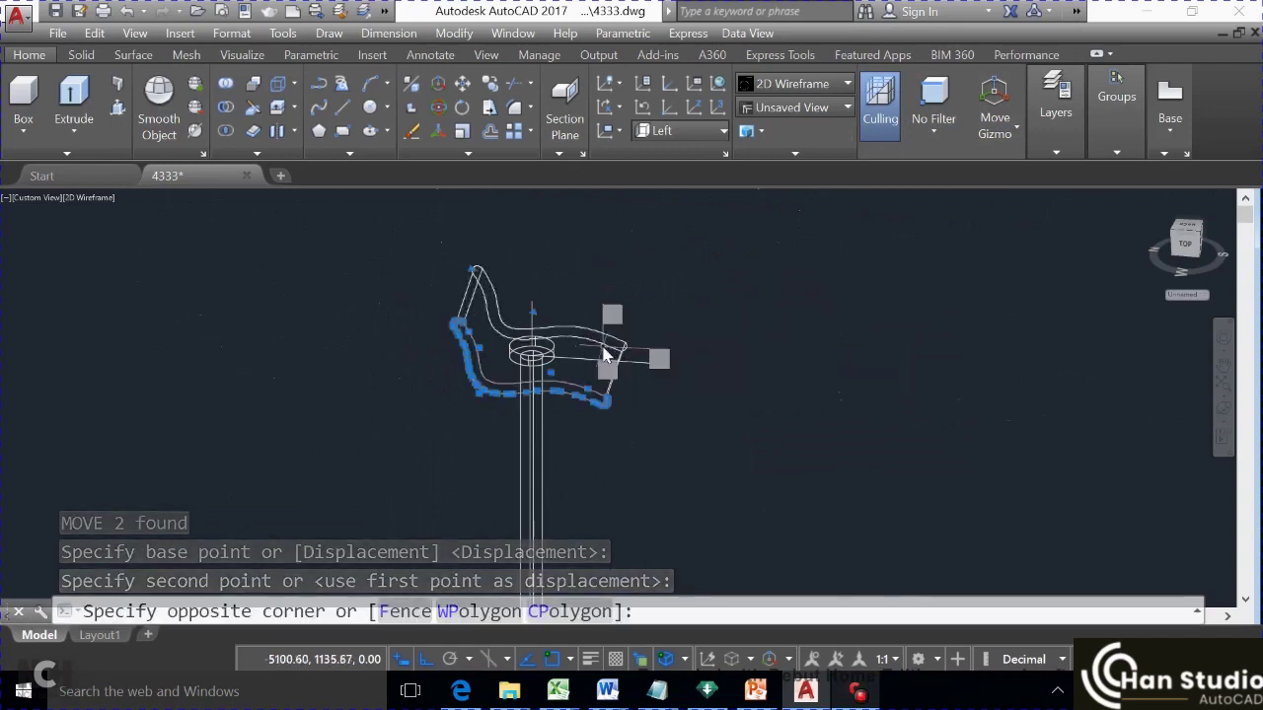
key("Escape")
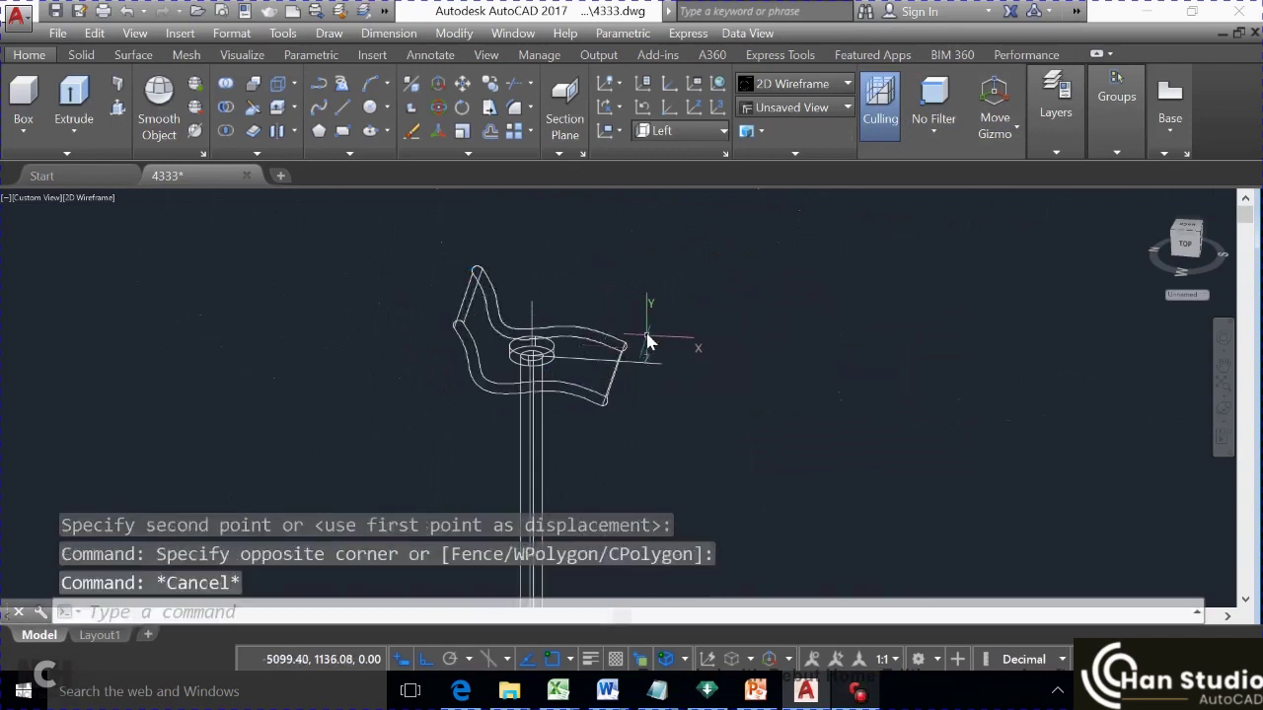
left_click(606, 322)
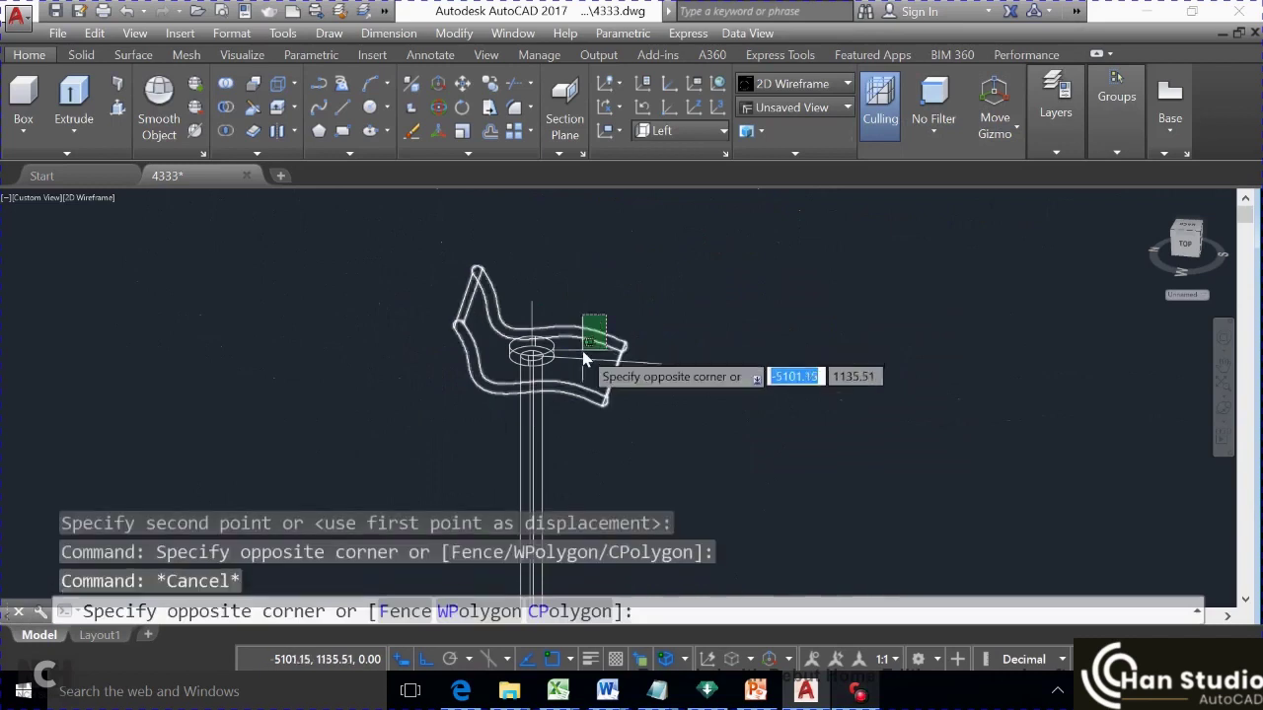
left_click(584, 357)
type("m")
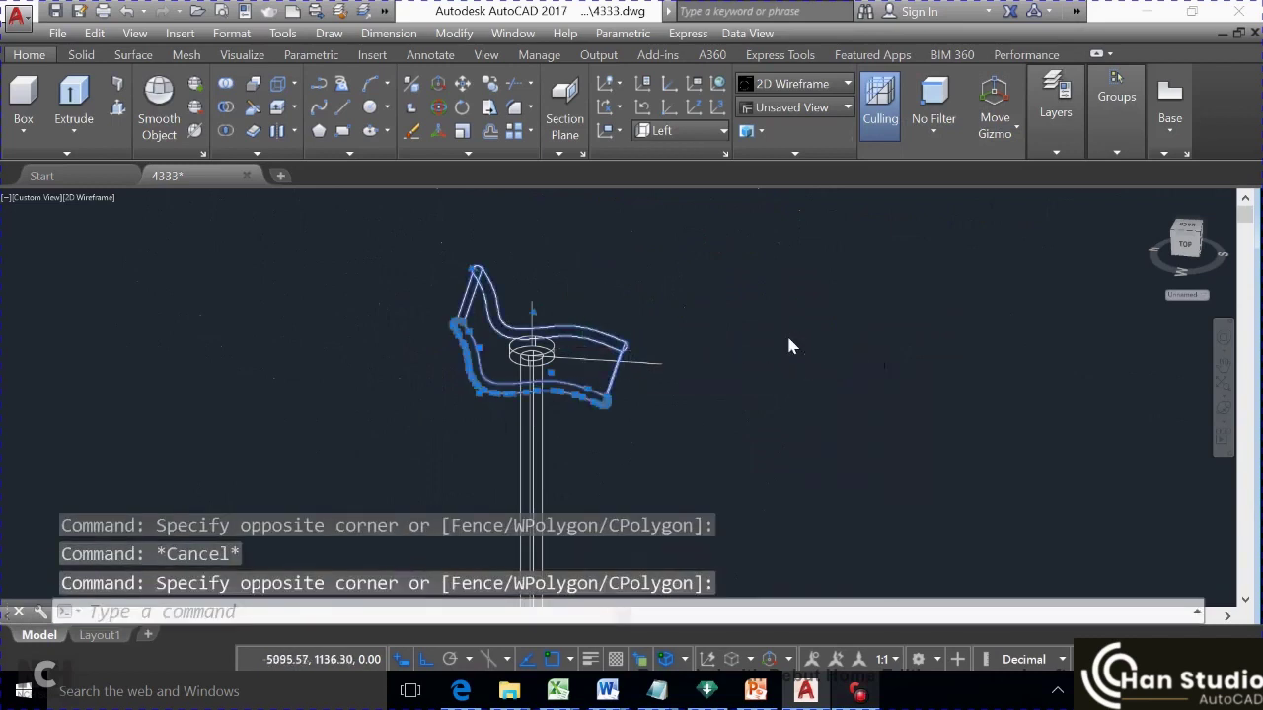
key("Return")
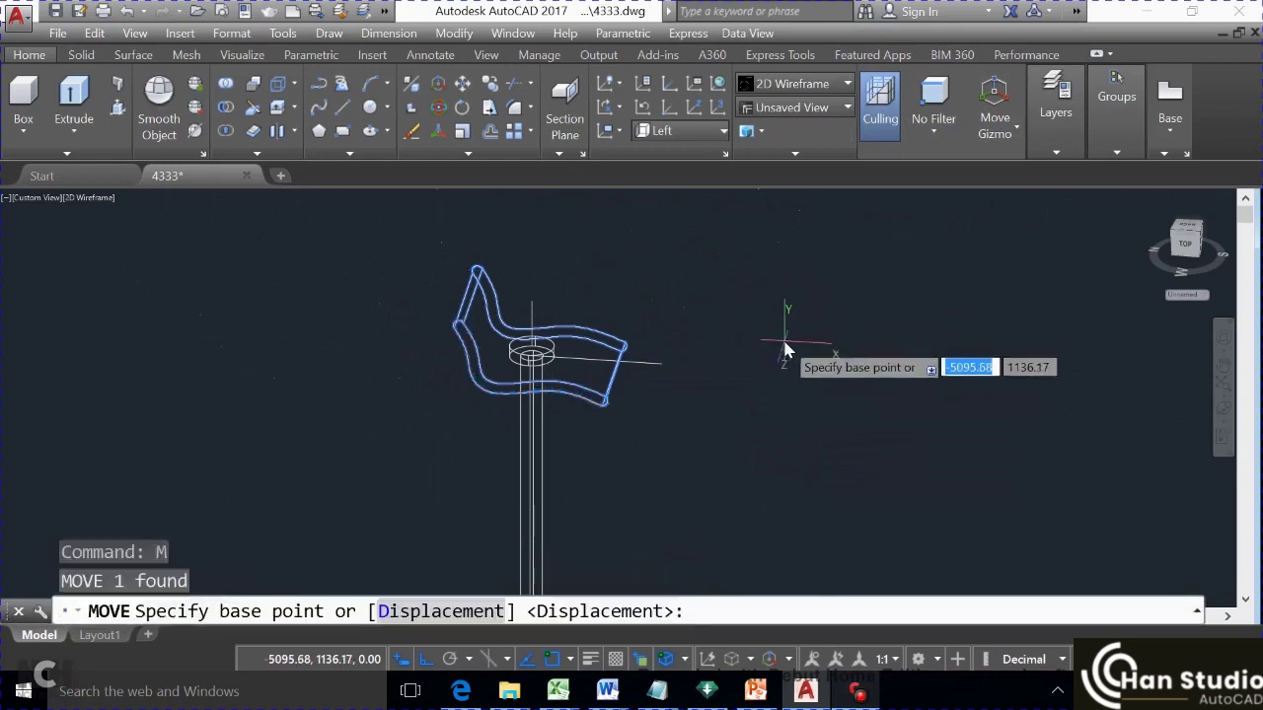
left_click(786, 349)
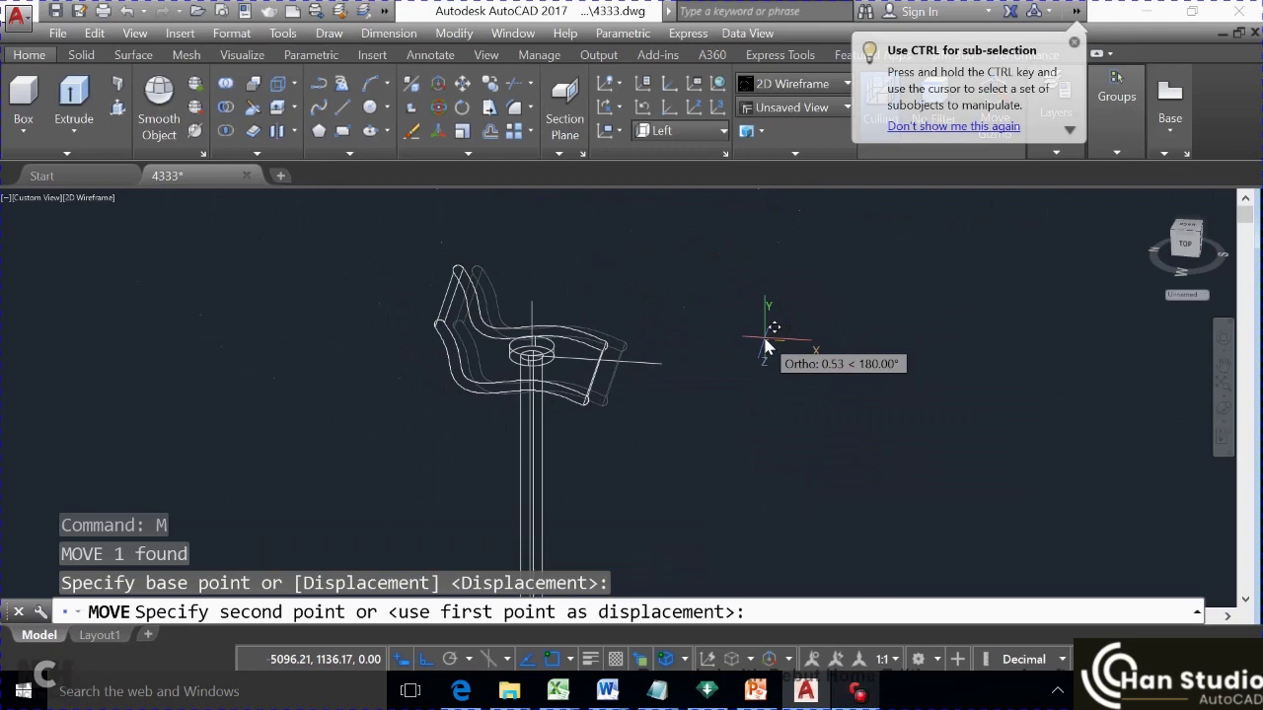
left_click(767, 345)
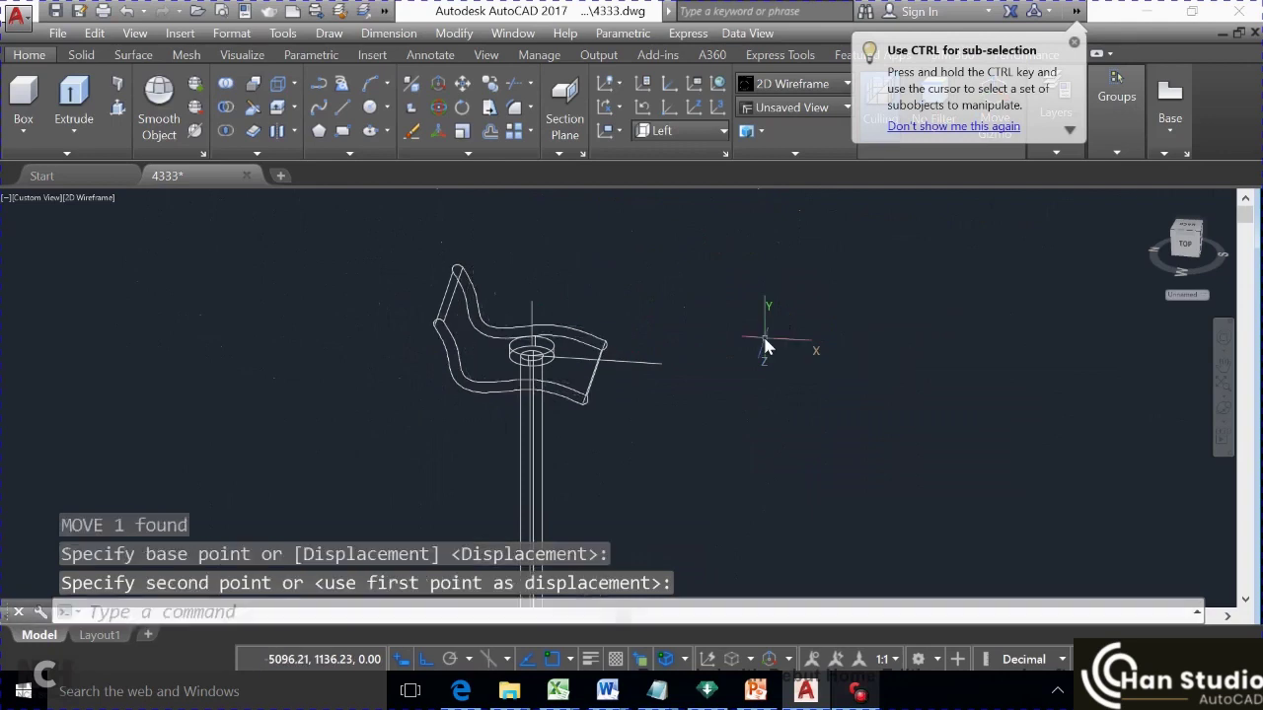
Orbit to a side-on view and move the seat slightly higher
type("3do")
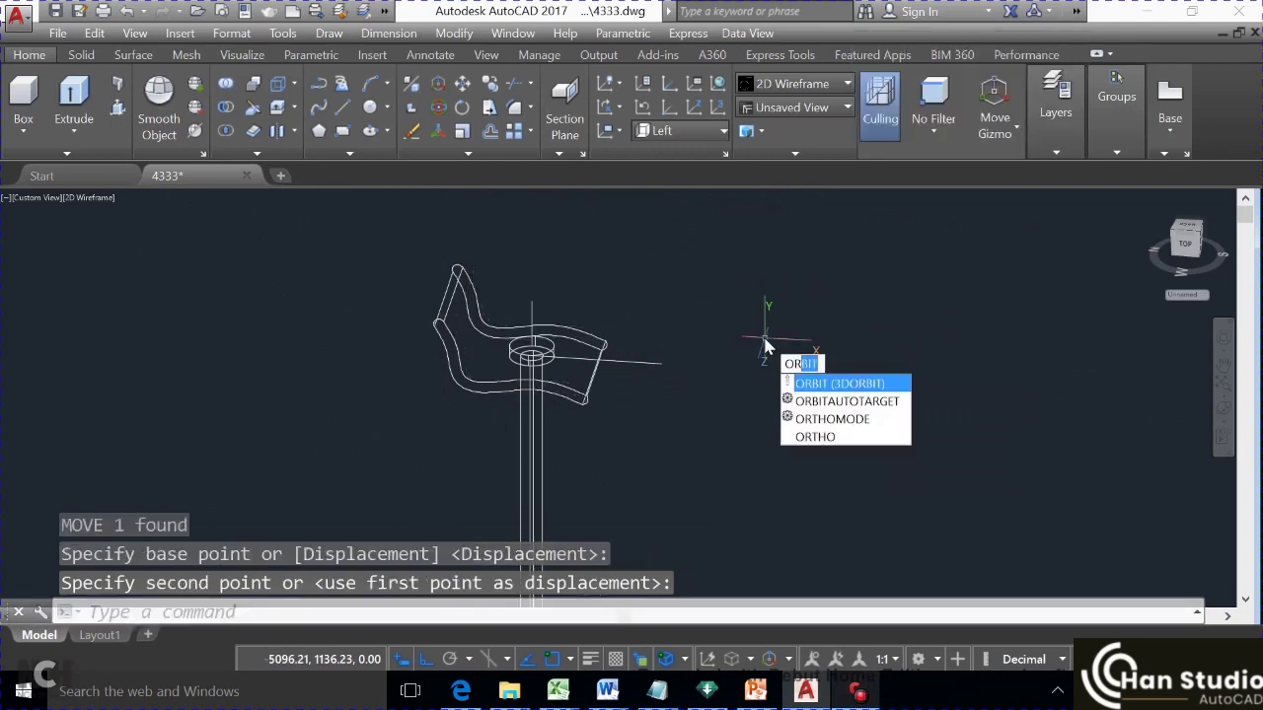
key("Return")
mouse_move(691, 420)
left_mouse_down()
mouse_move(689, 364)
mouse_move(705, 377)
left_mouse_up()
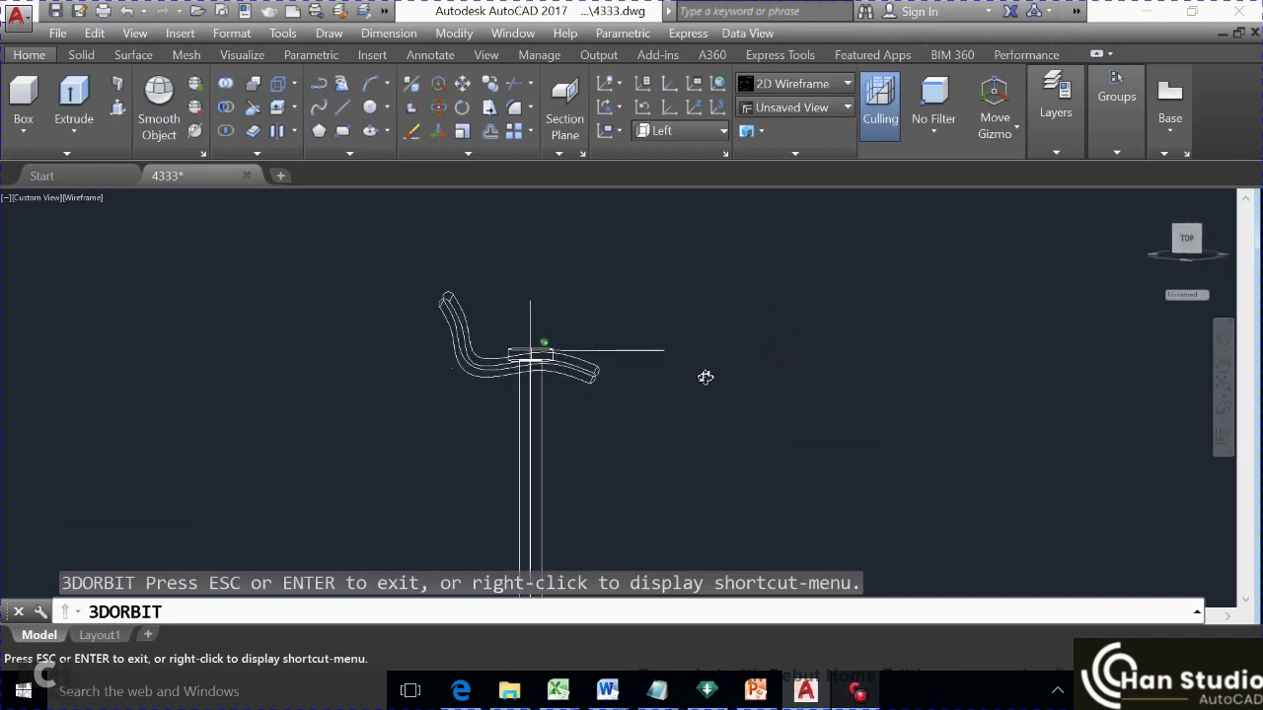
key("Escape")
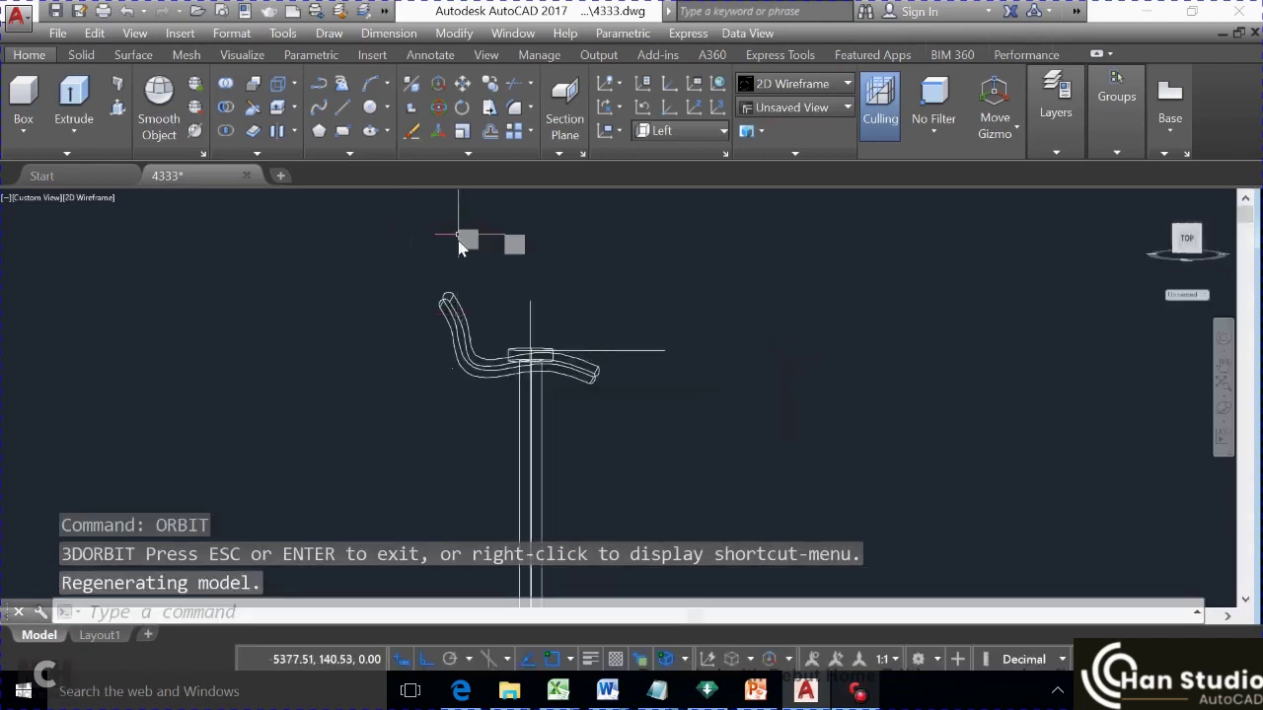
left_click(458, 237)
left_click(432, 345)
type("M")
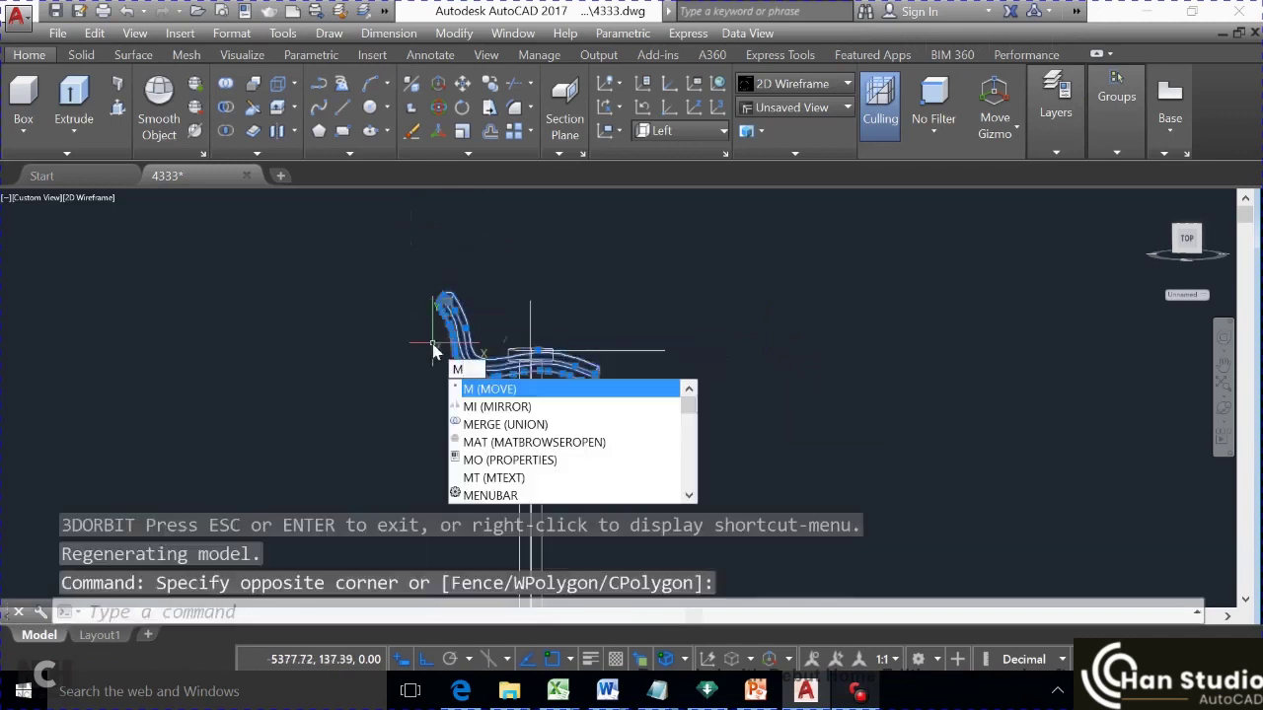
key("Return")
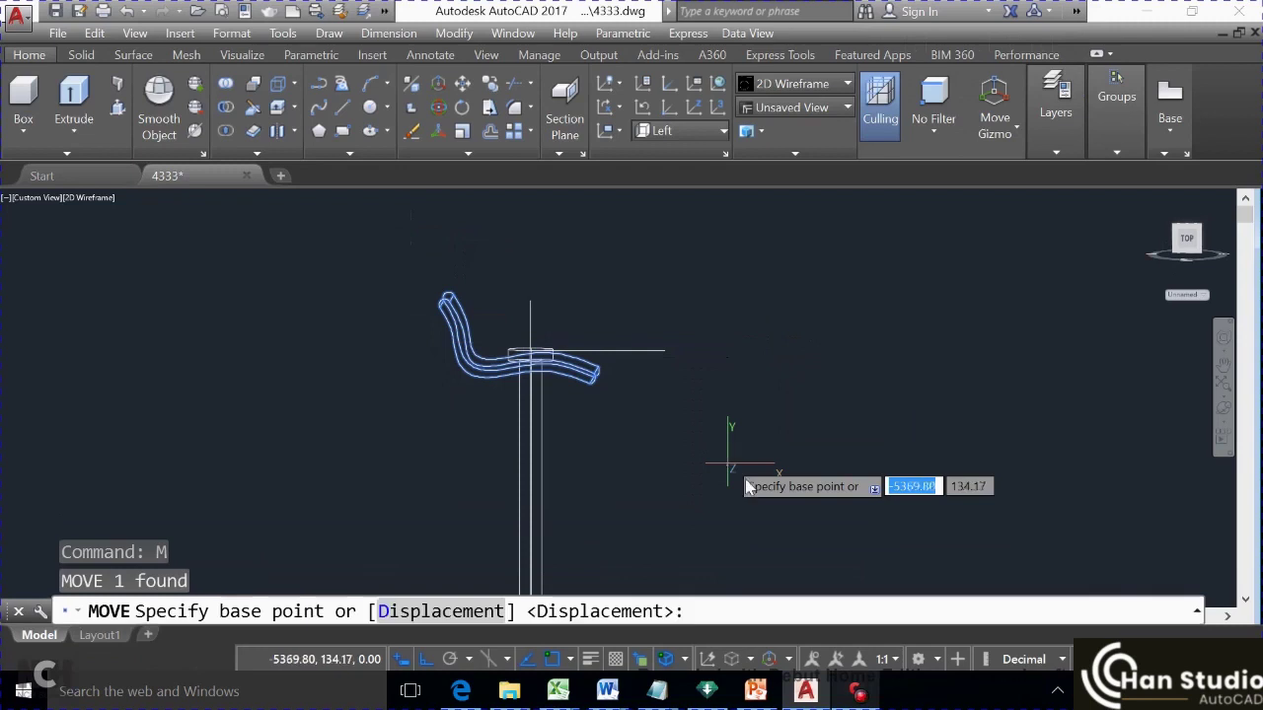
left_click(743, 479)
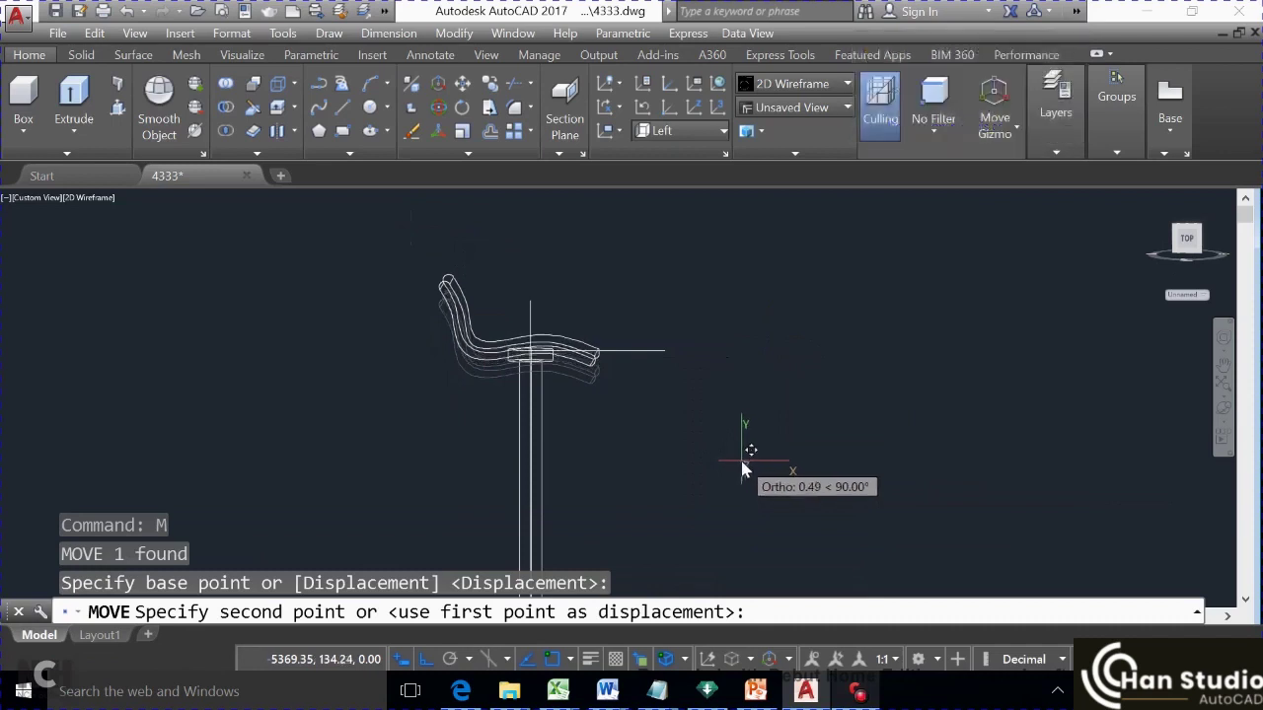
left_click(744, 469)
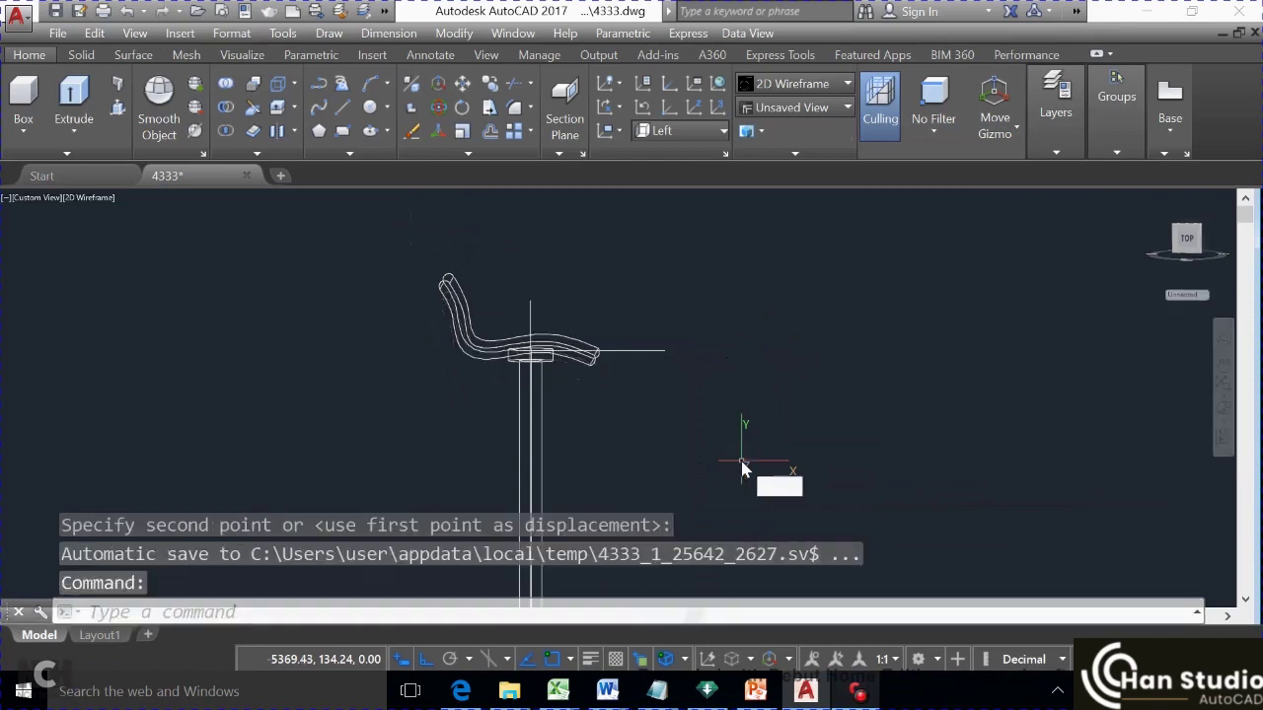
mouse_move(744, 469)
middle_mouse_down("shift")
mouse_move(738, 447)
mouse_move(742, 457)
middle_mouse_up("shift")
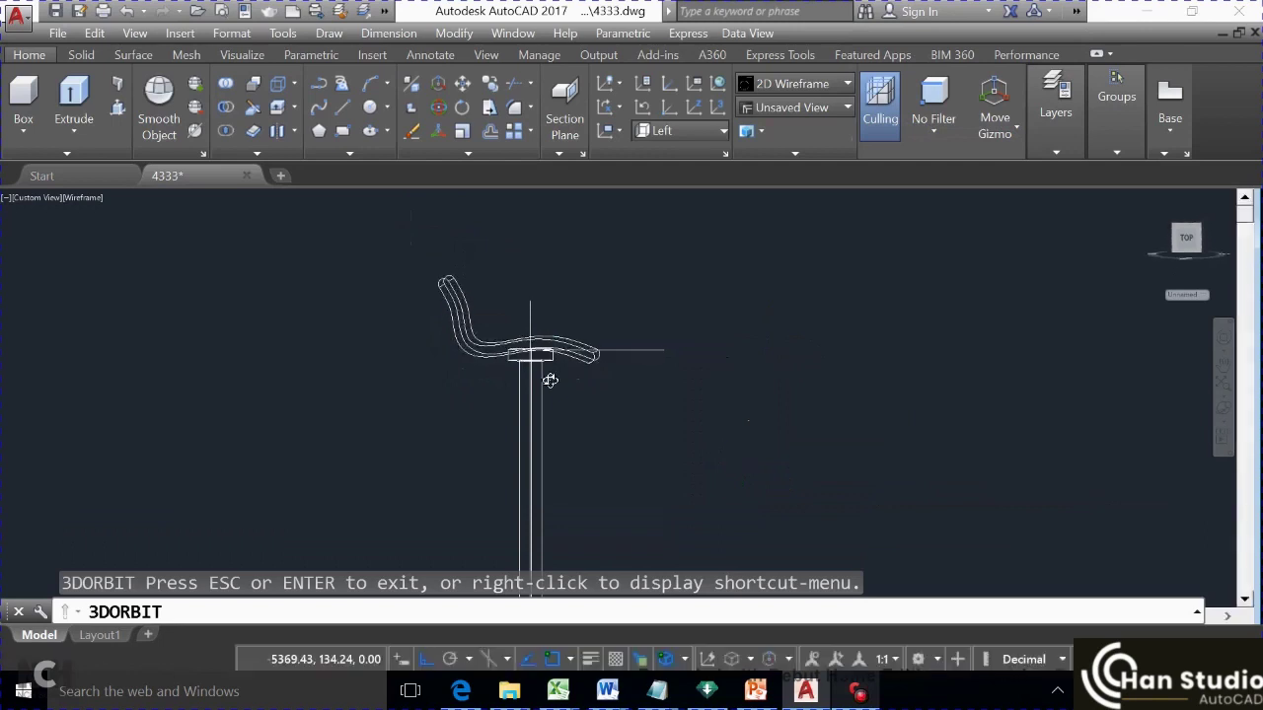
Lower the seat a fraction so it rests directly on the pole's cap
left_click(462, 275)
left_click(452, 302)
type("M")
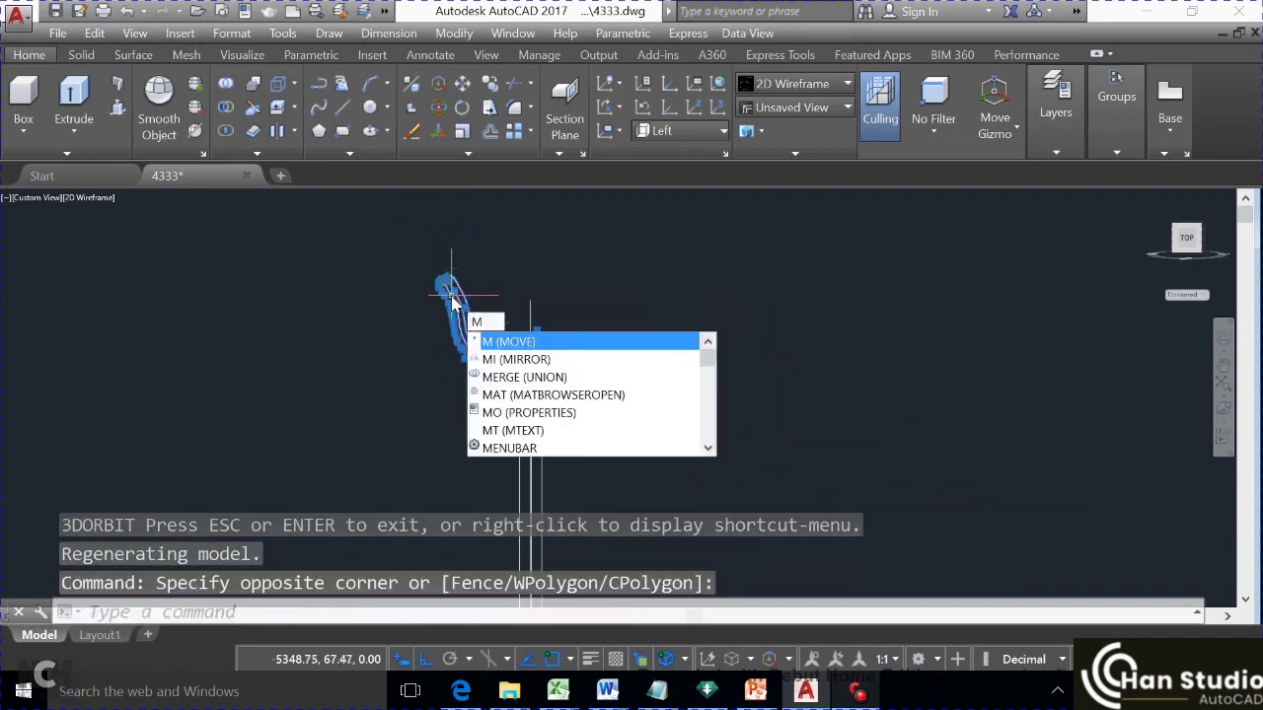
key("Return")
key("Return")
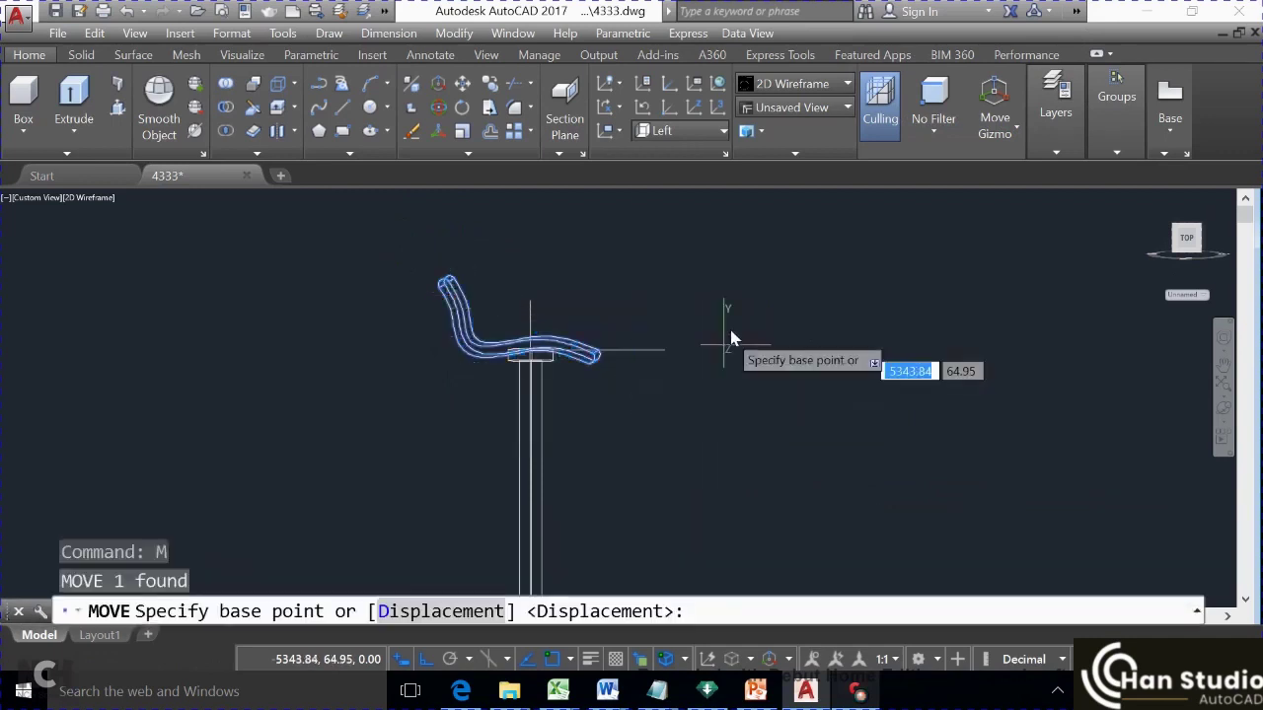
left_click(747, 315)
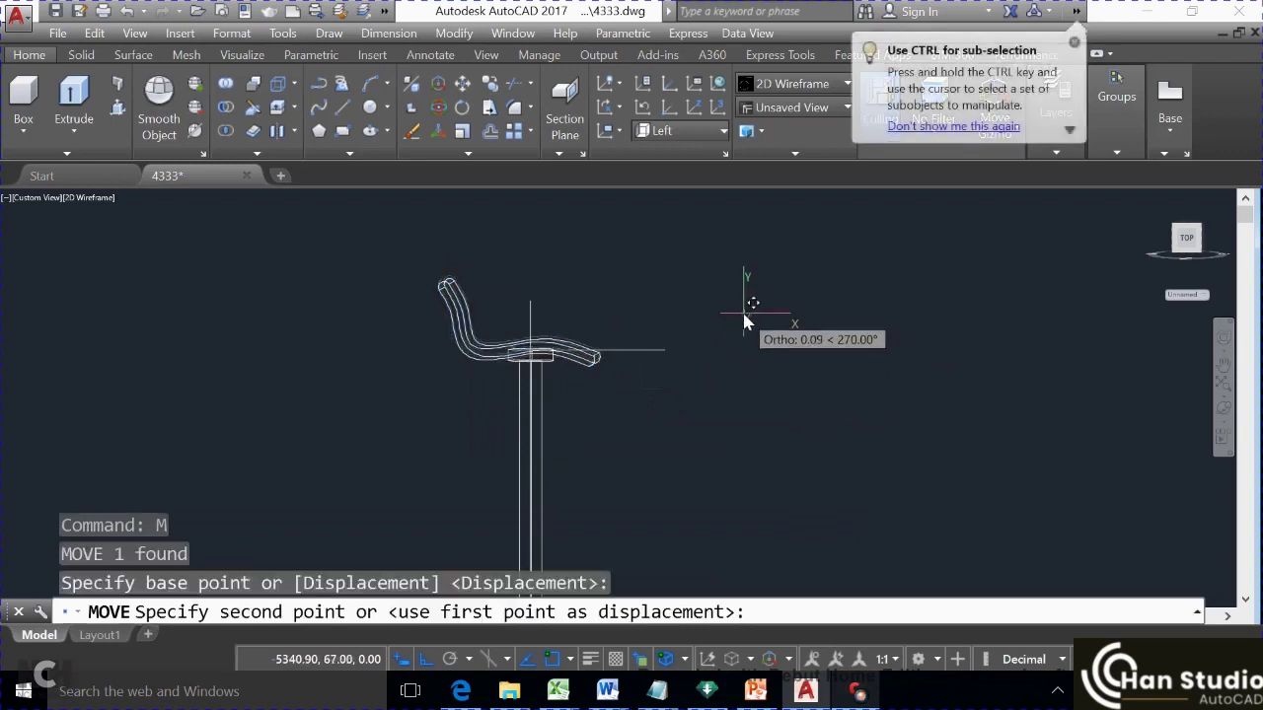
left_click(745, 316)
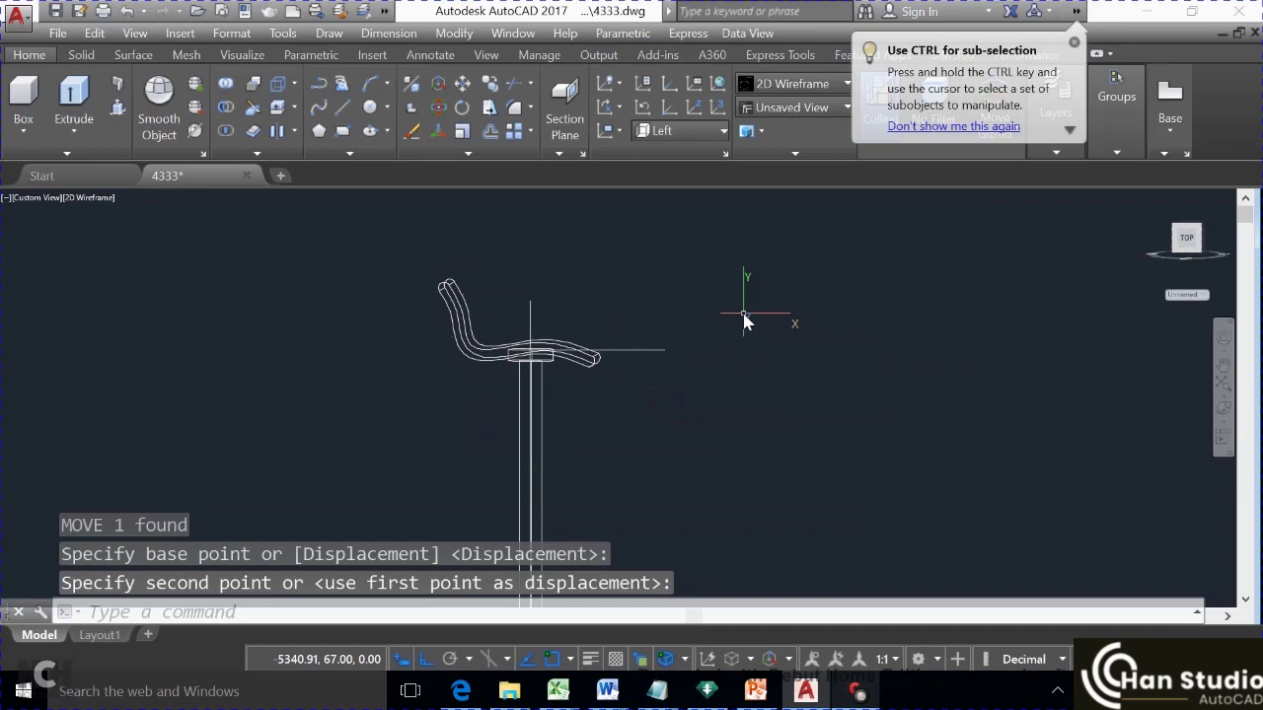
mouse_move(744, 323)
middle_mouse_down("shift")
mouse_move(727, 383)
mouse_move(547, 445)
mouse_move(527, 437)
middle_mouse_up("shift")
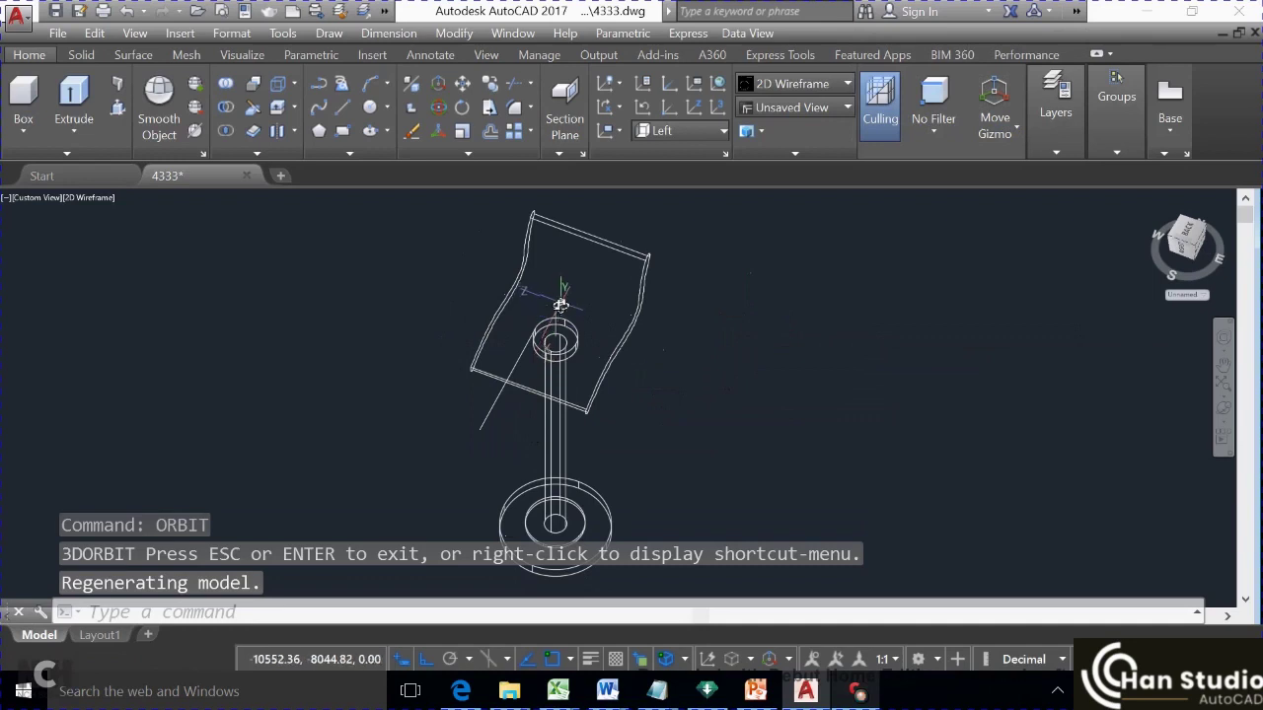
Erase the stray line beside the seat and orbit to a side-on view to check the model
left_click(558, 310)
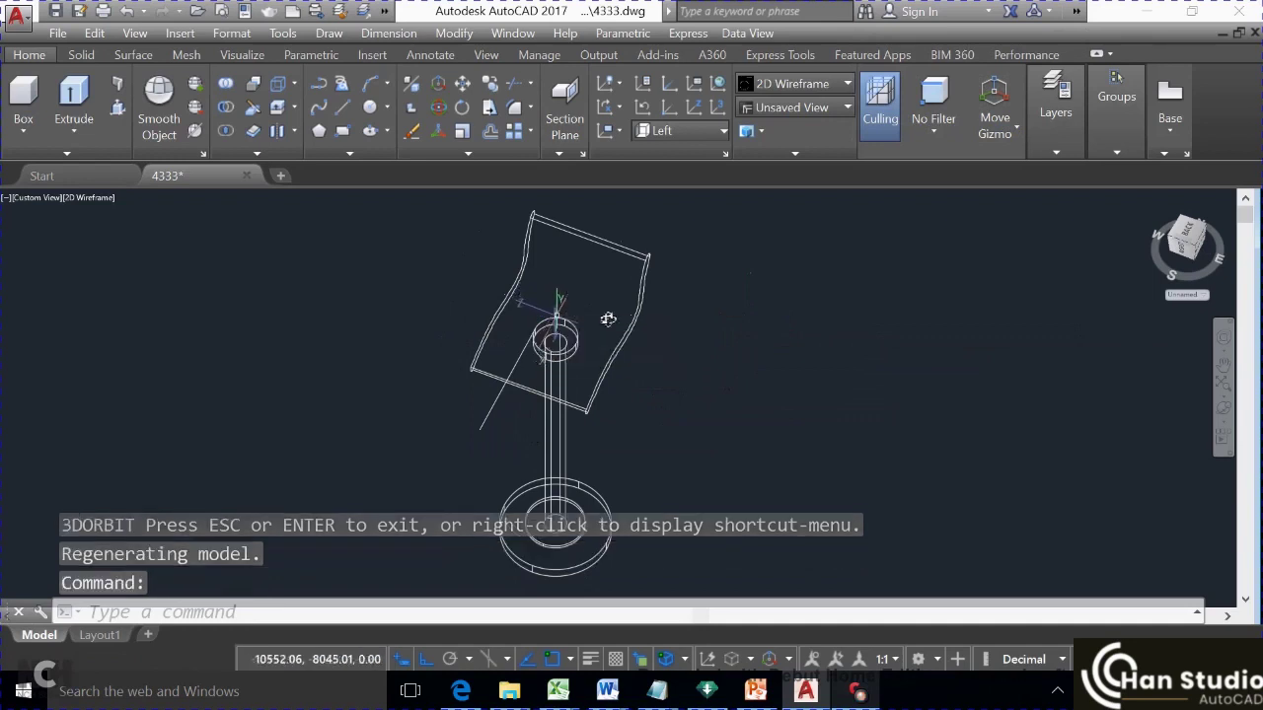
type("e")
key("Return")
type("or")
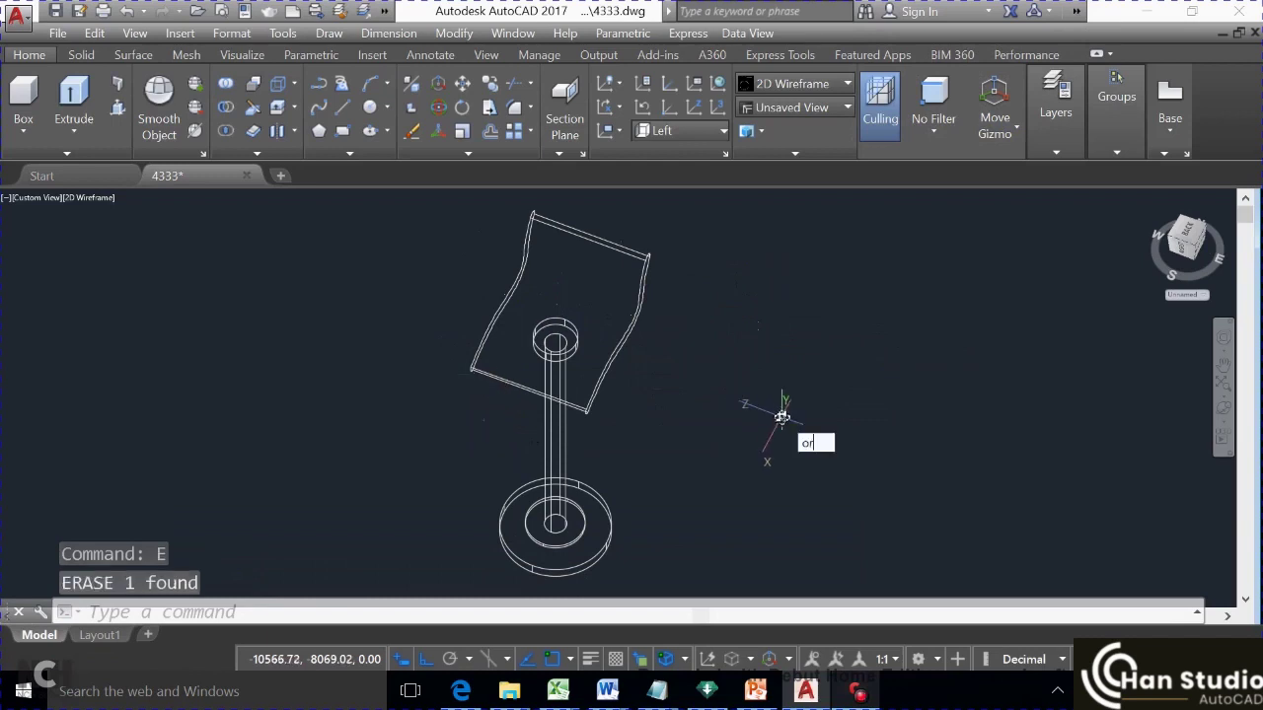
key("Return")
mouse_move(783, 417)
left_mouse_down()
mouse_move(789, 356)
mouse_move(763, 364)
mouse_move(747, 424)
mouse_move(820, 440)
mouse_move(750, 436)
mouse_move(818, 454)
mouse_move(540, 325)
left_mouse_up()
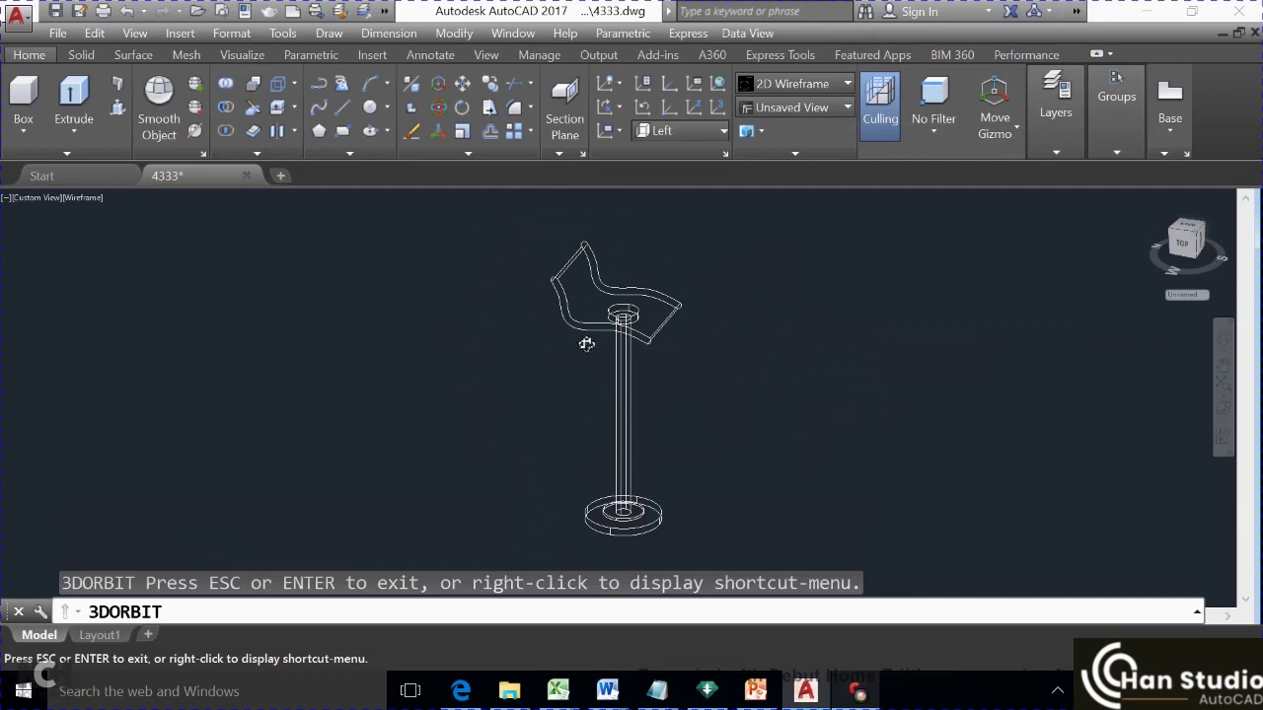
mouse_move(621, 352)
left_mouse_down()
mouse_move(574, 323)
mouse_move(532, 341)
mouse_move(679, 349)
mouse_move(615, 418)
mouse_move(586, 384)
mouse_move(583, 352)
left_mouse_up()
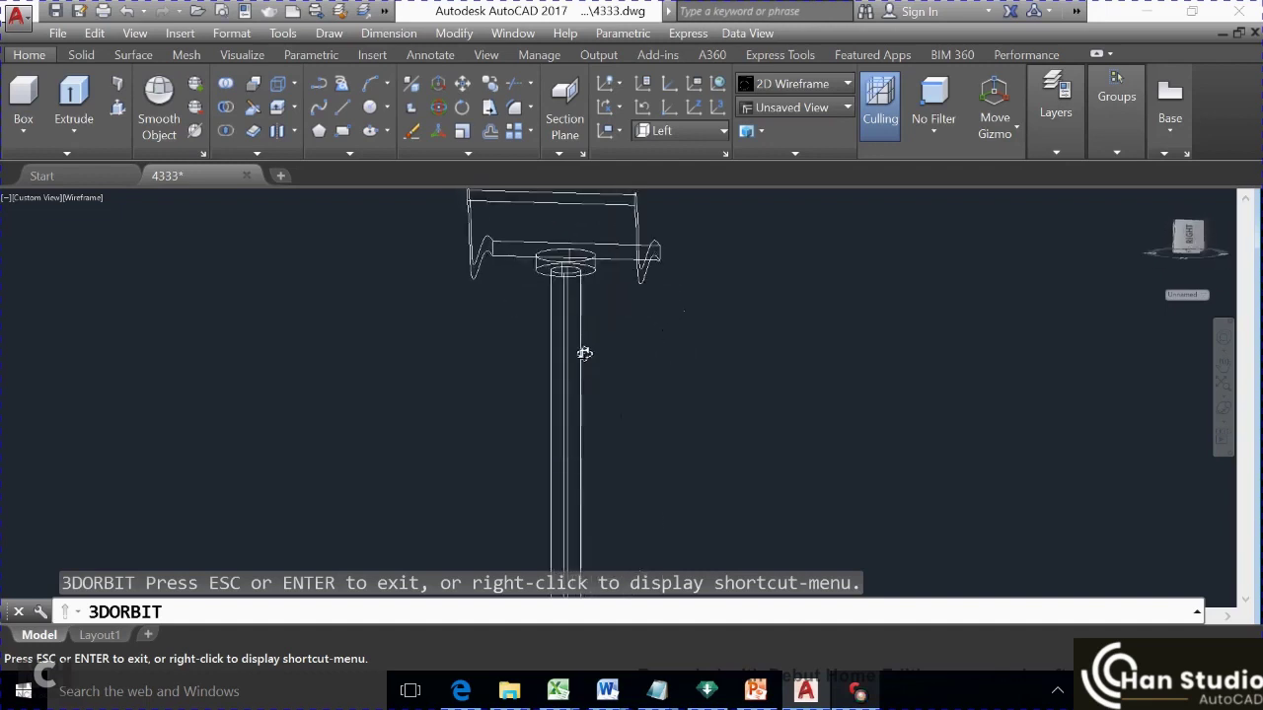
key("Escape")
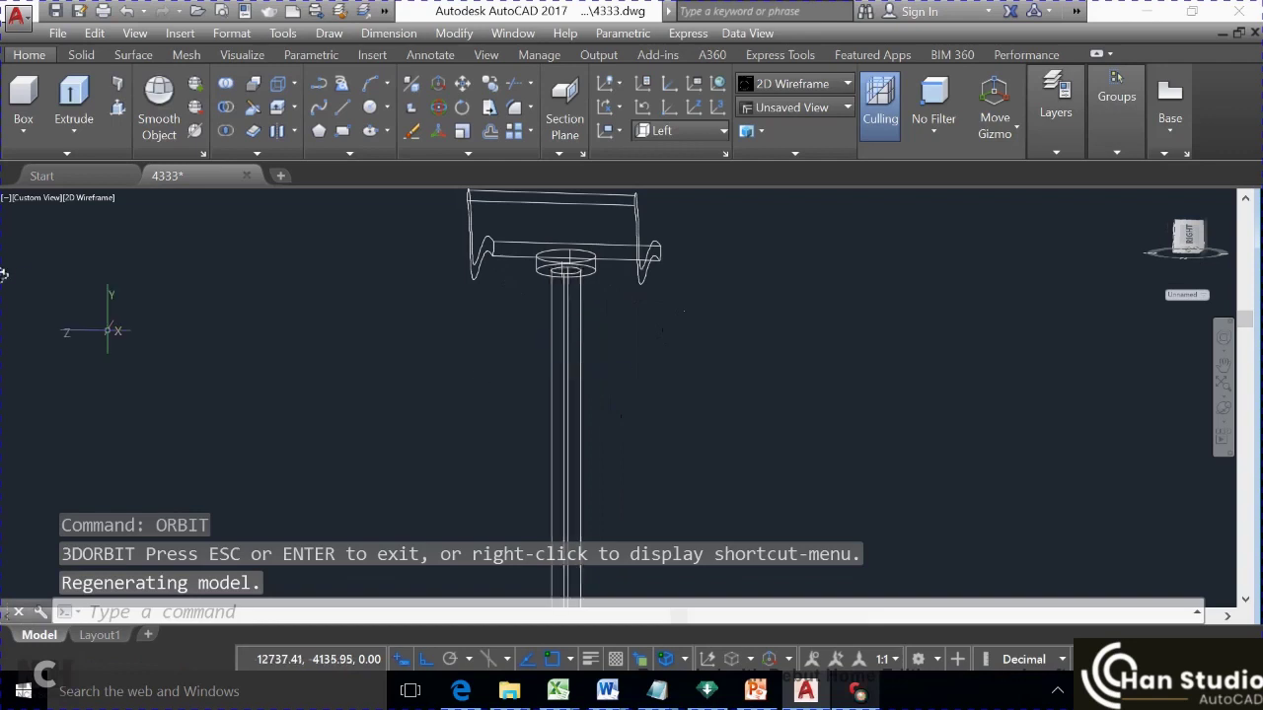
Draw a short line starting from the collar edge at the top of the column
left_click(36, 199)
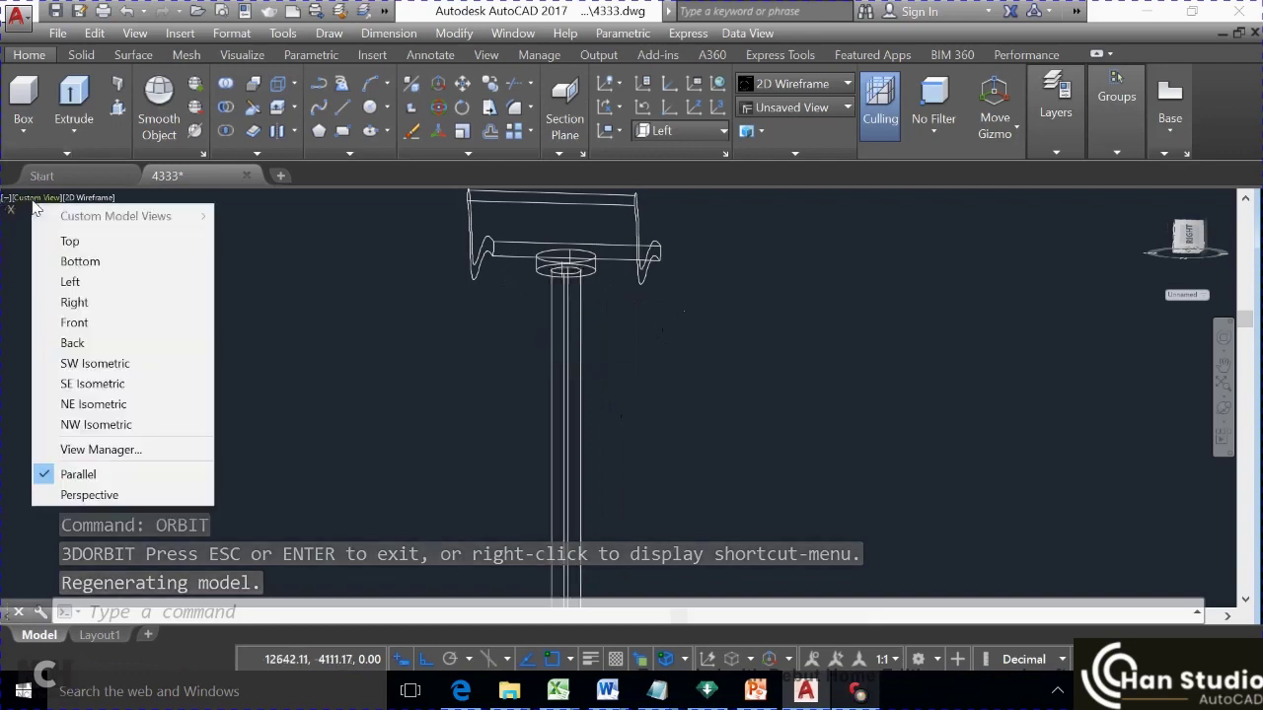
key("Escape")
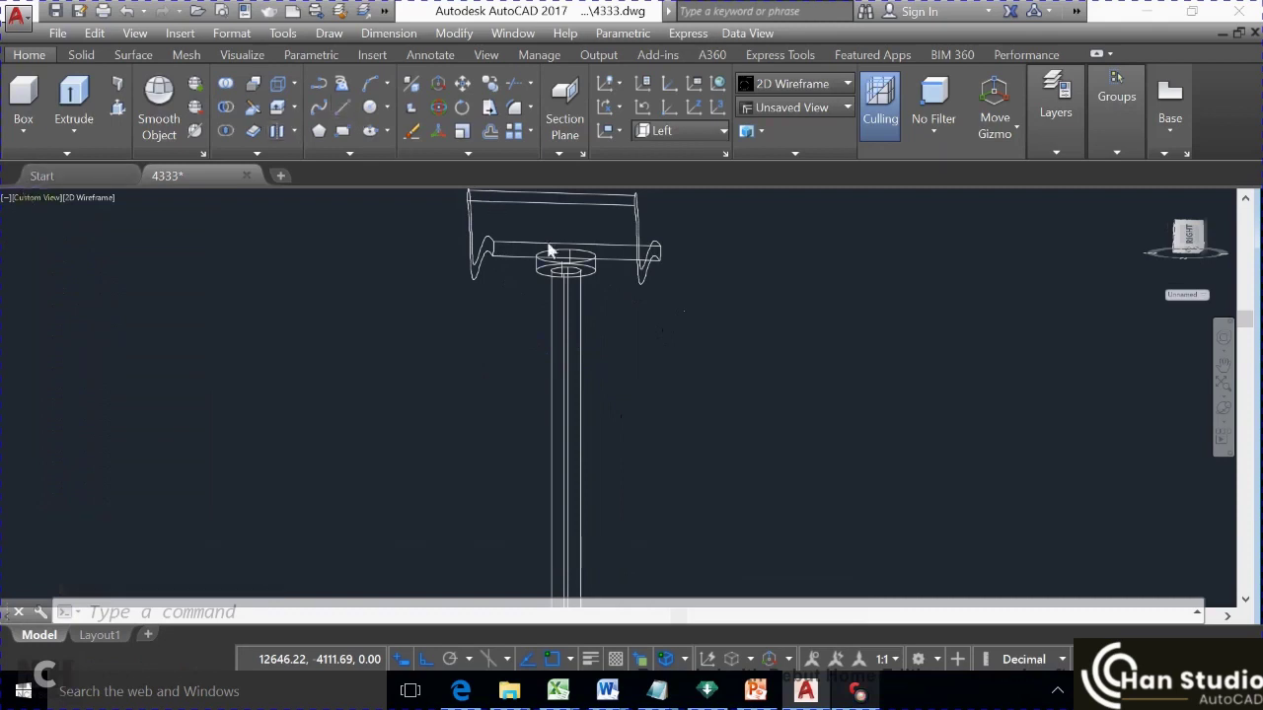
type("l")
key("Return")
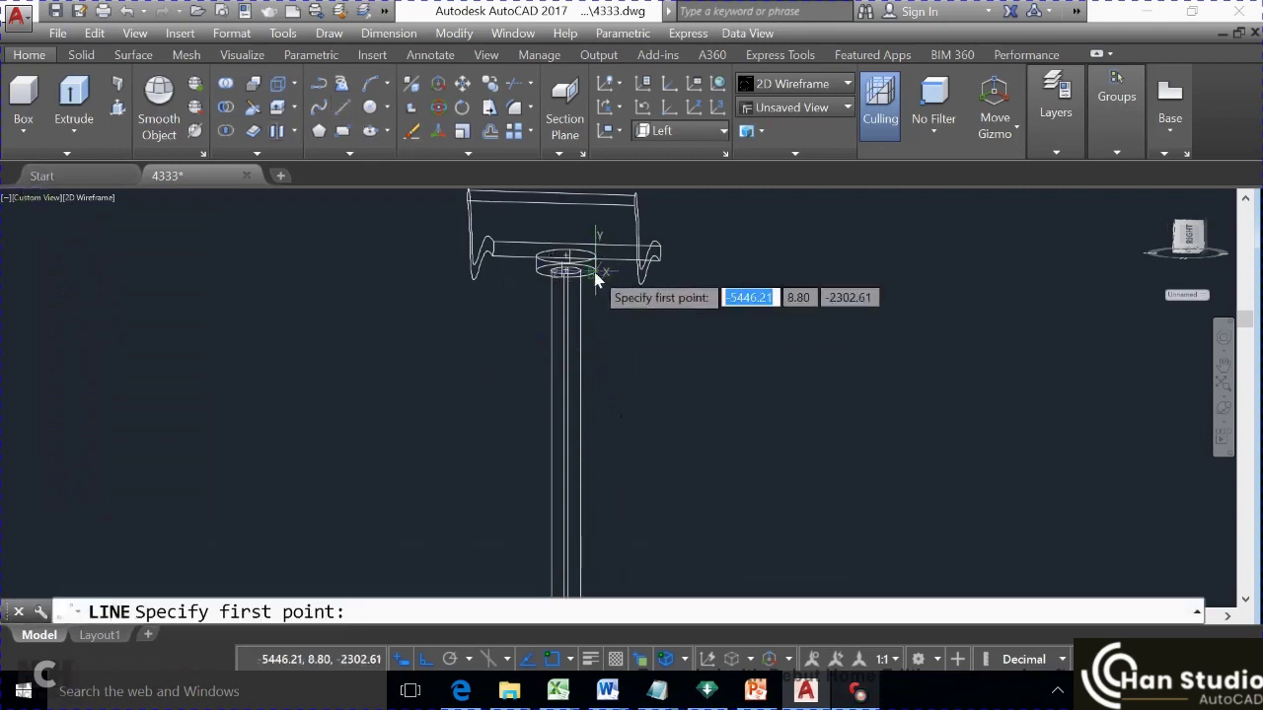
left_click(595, 279)
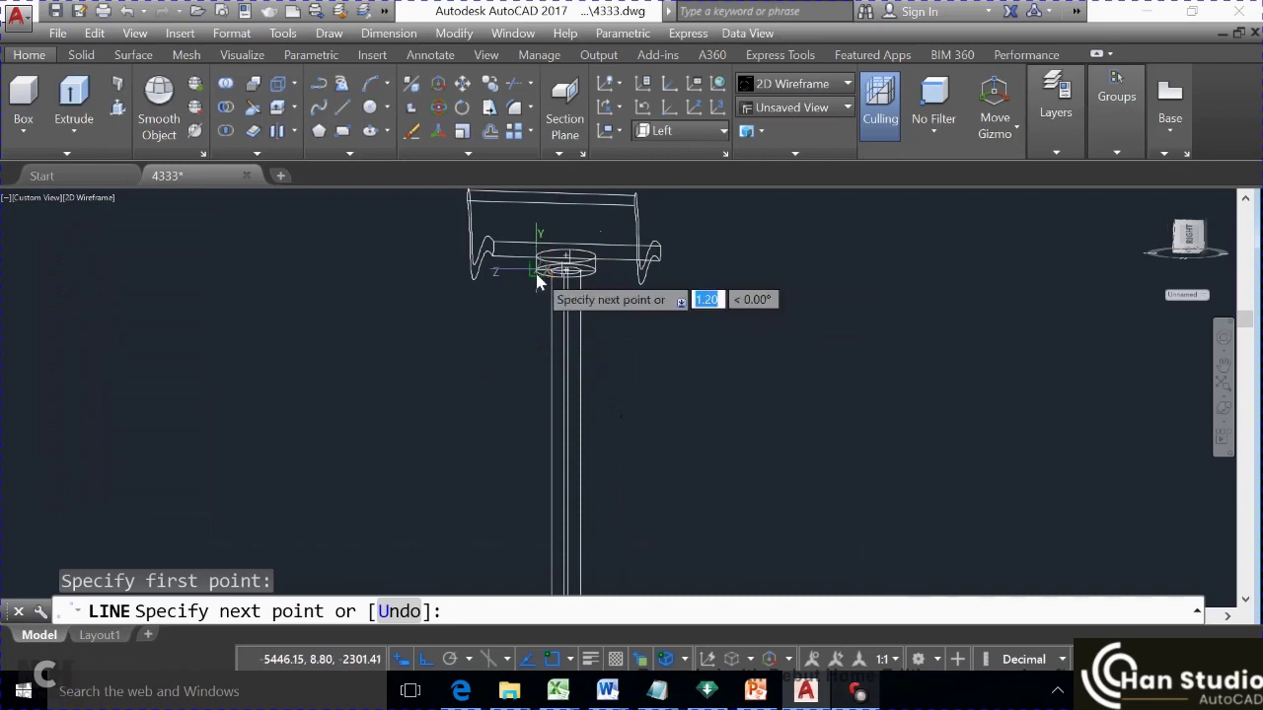
left_click(538, 282)
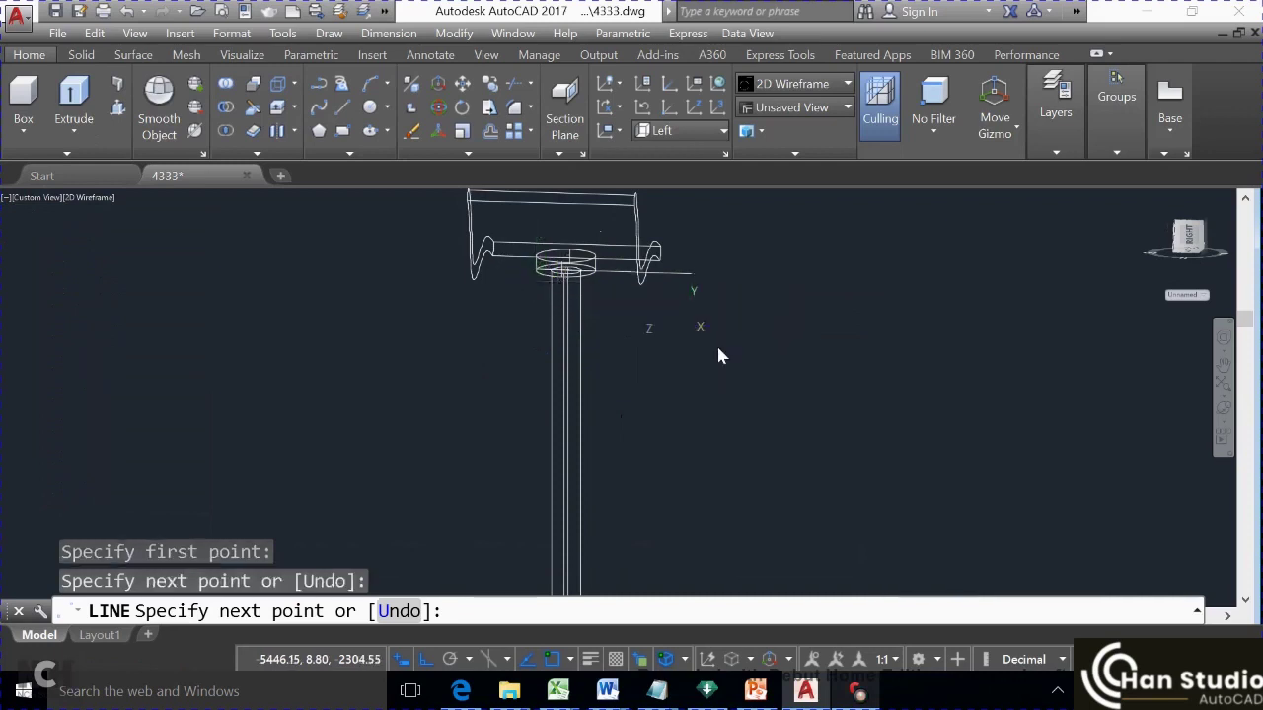
key("Escape")
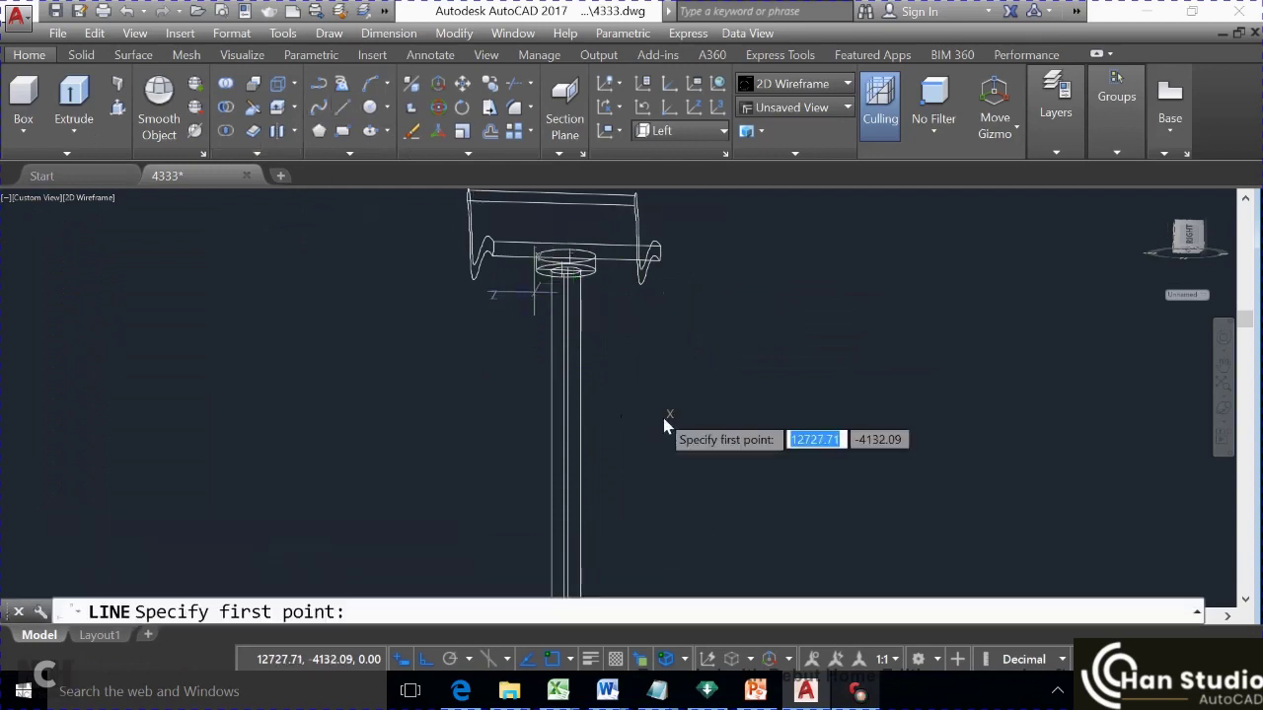
Draw a vertical line from the column top partway down alongside the pole
scroll(666, 431, "down", 2)
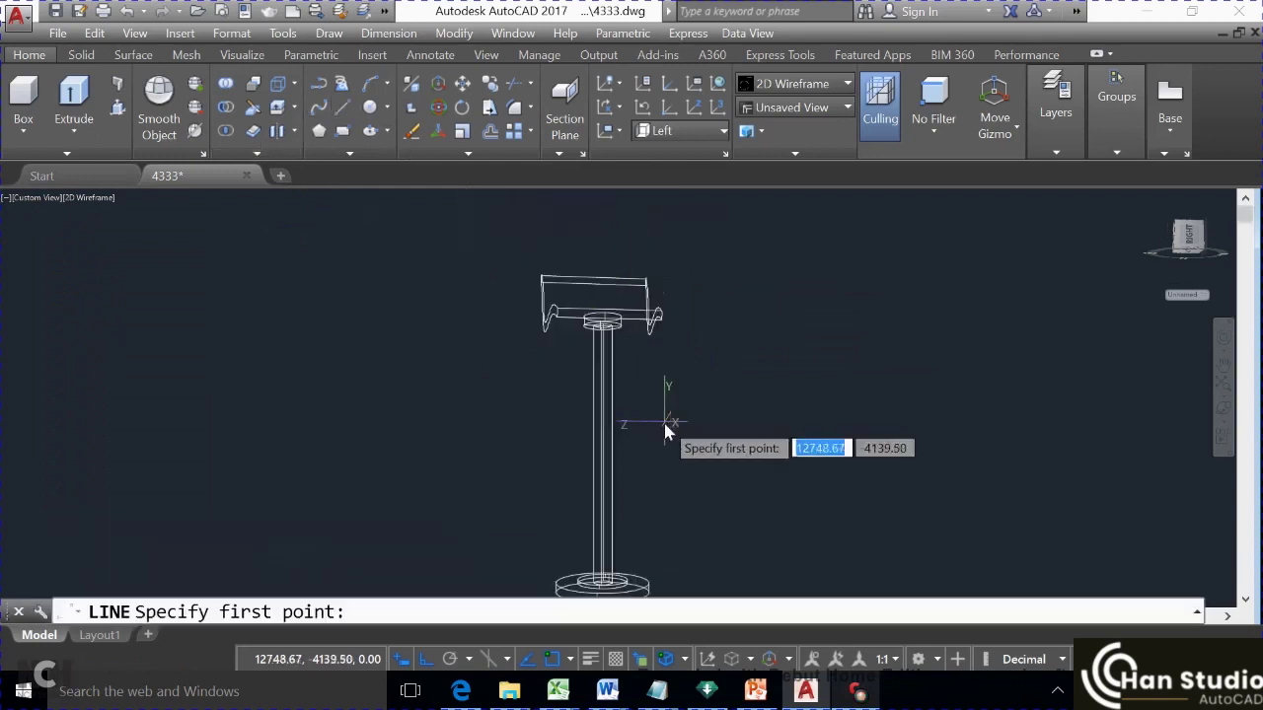
left_click(624, 334)
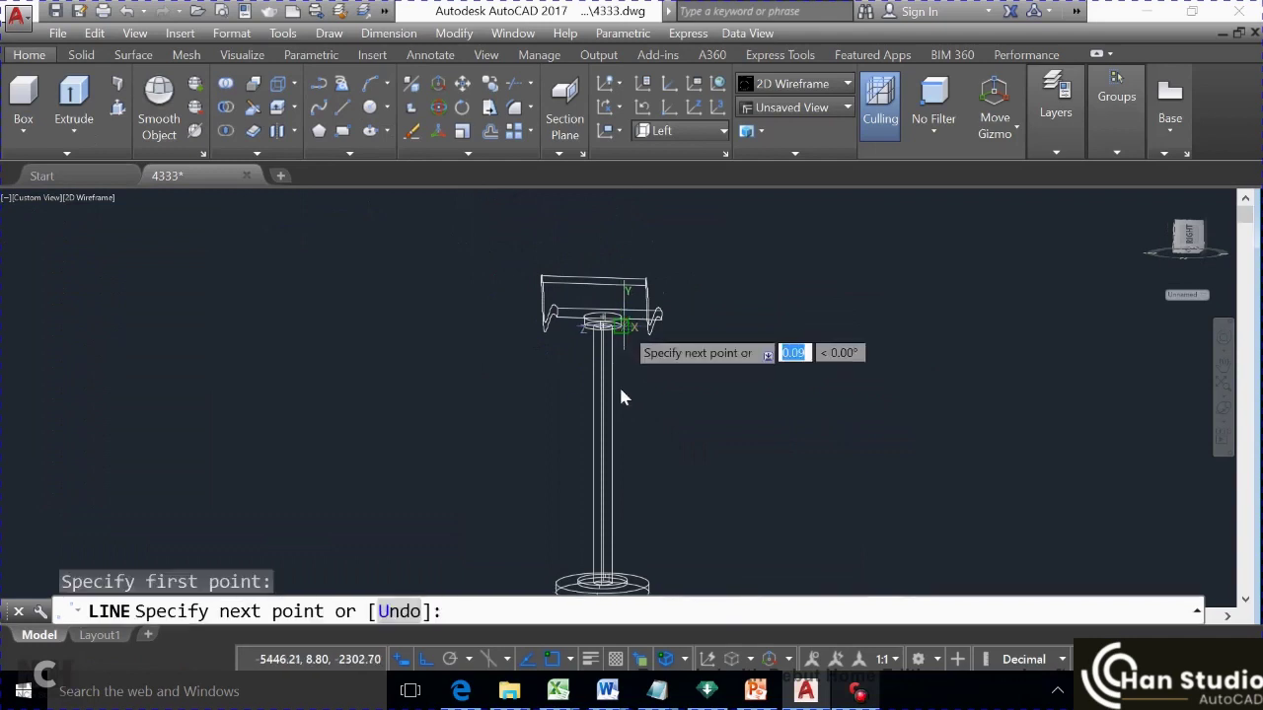
left_click(622, 456)
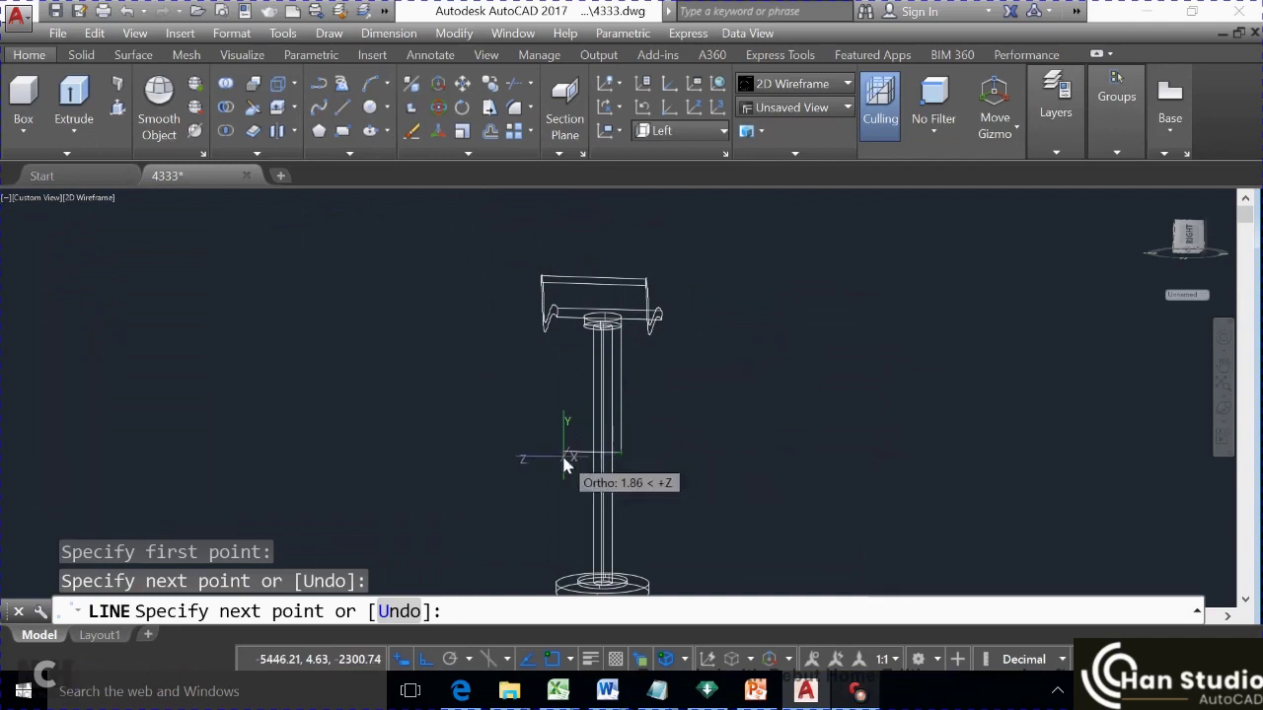
key("Escape")
type("M")
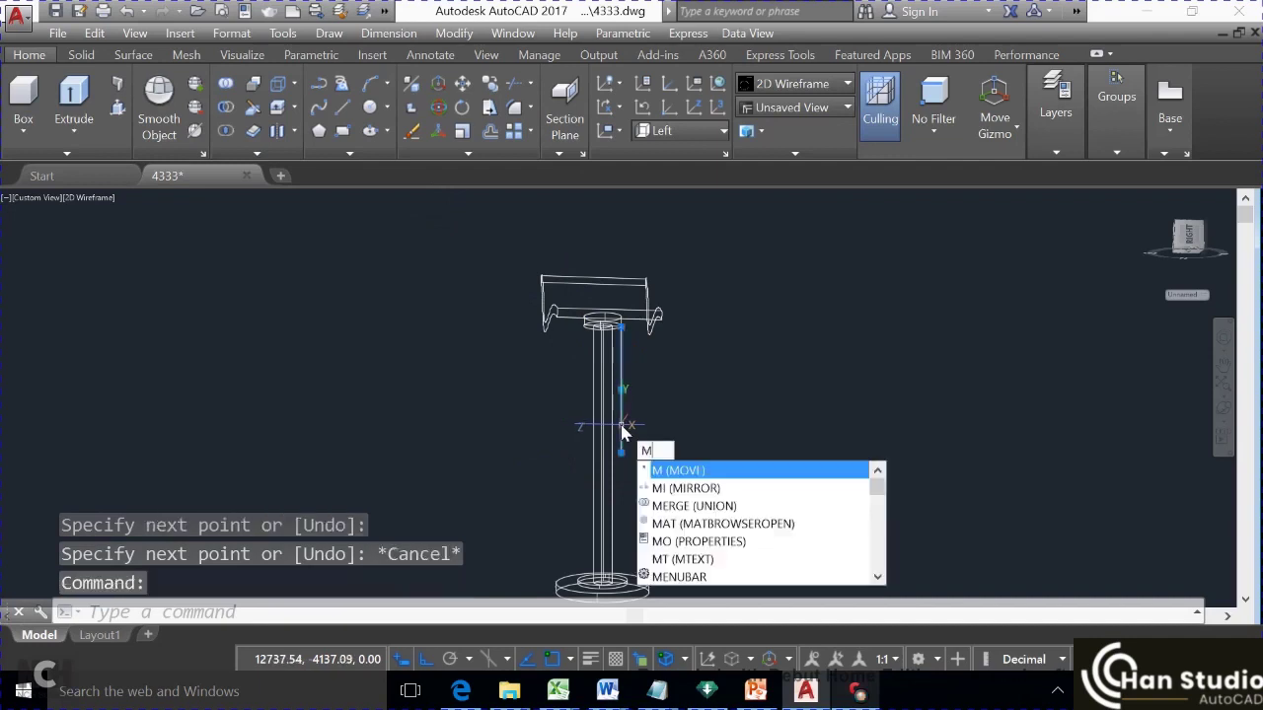
Start mirroring the new side line, then cancel the mirror
type("i")
key("Return")
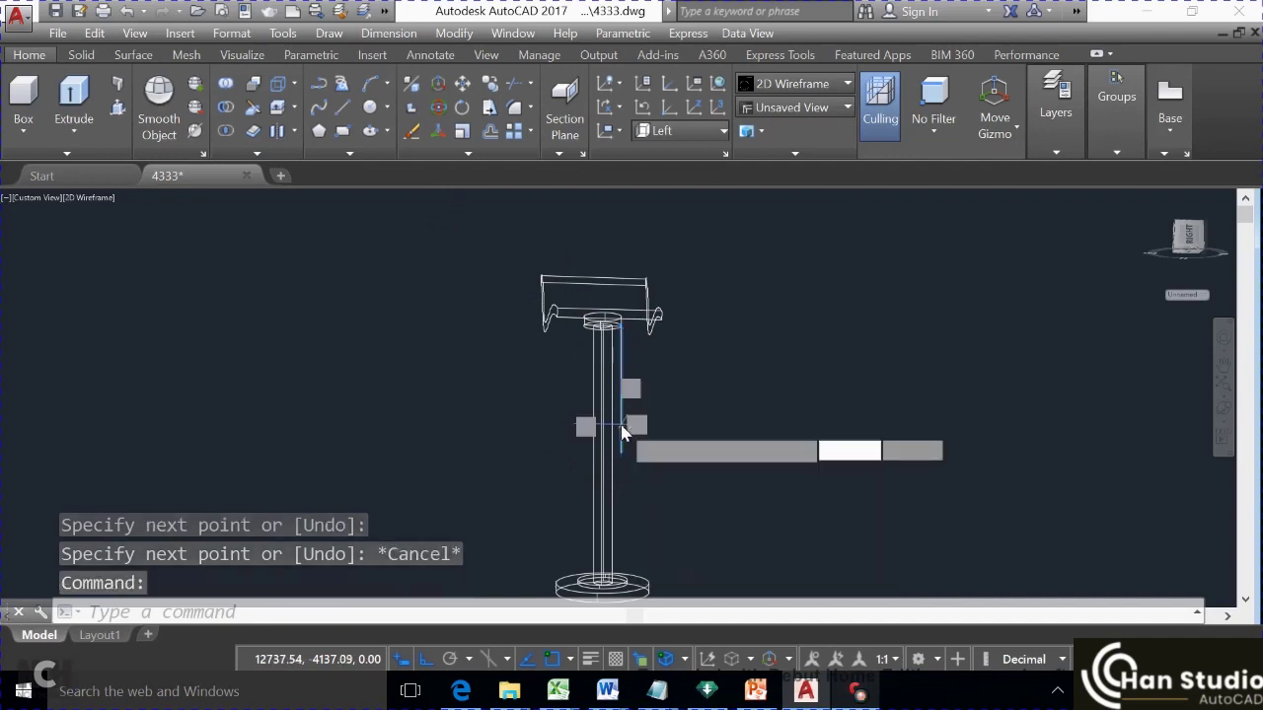
scroll(598, 404, "up", 3)
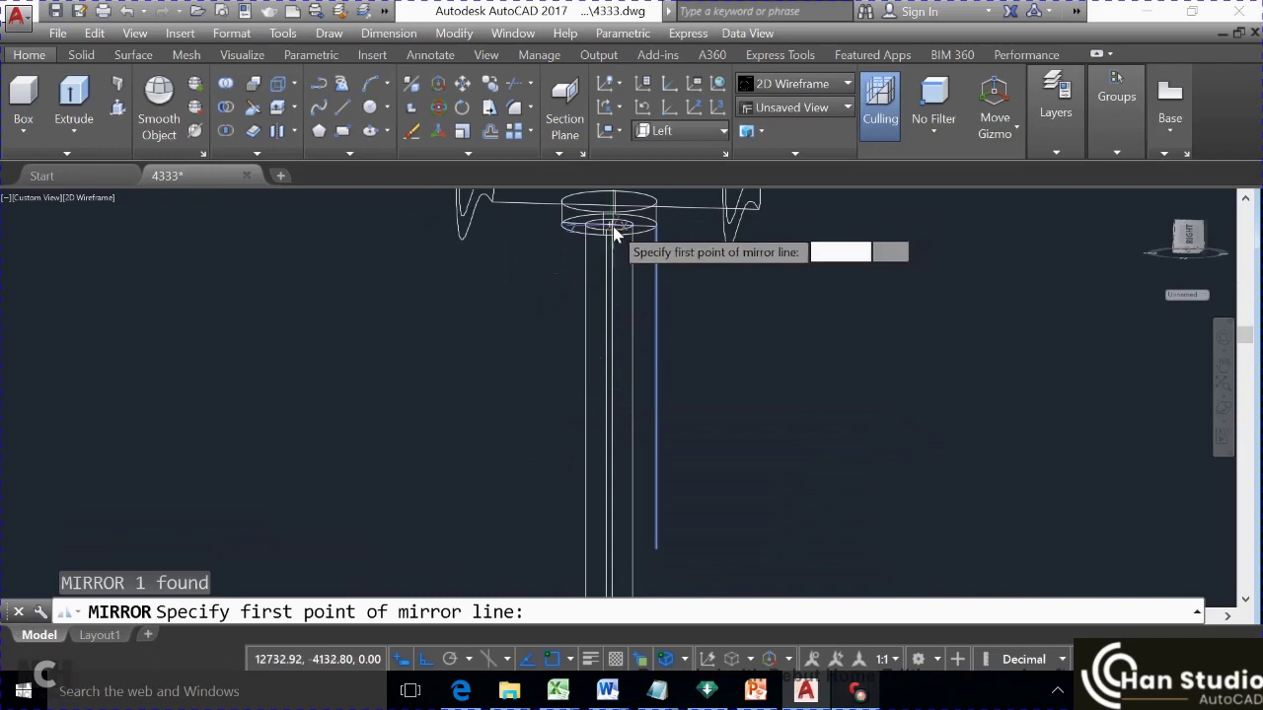
scroll(611, 230, "up", 1)
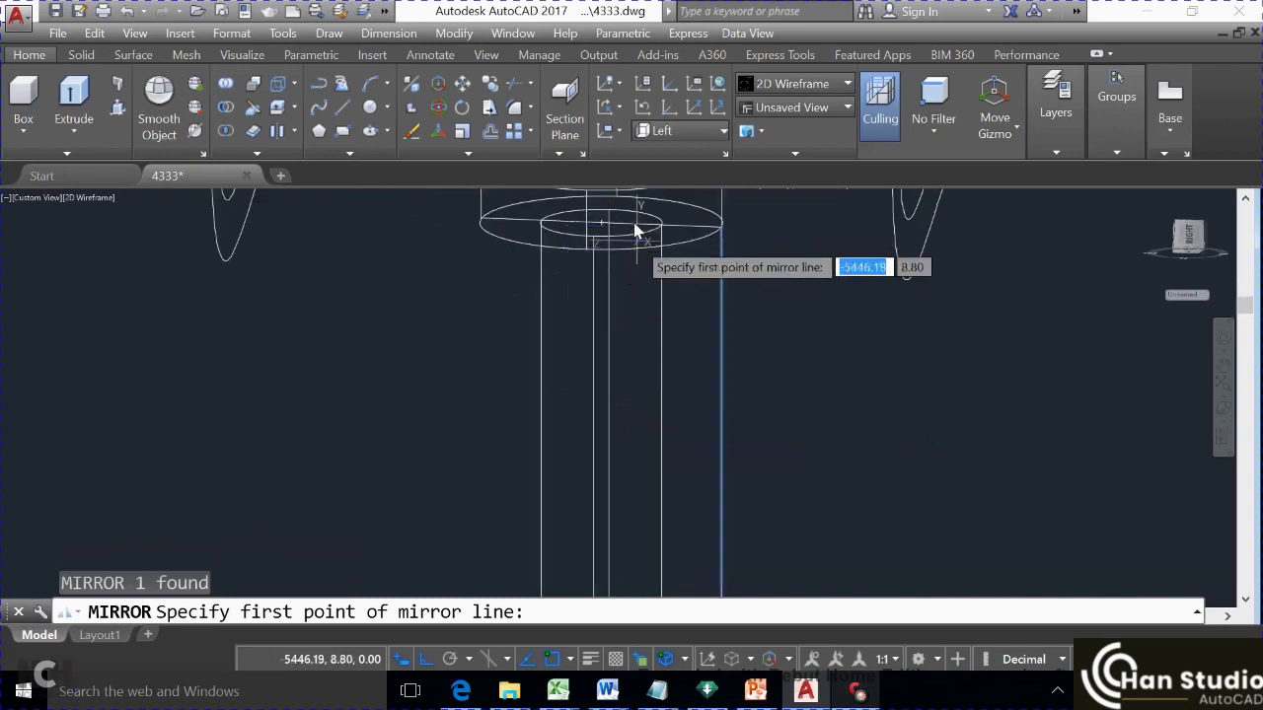
key("Escape")
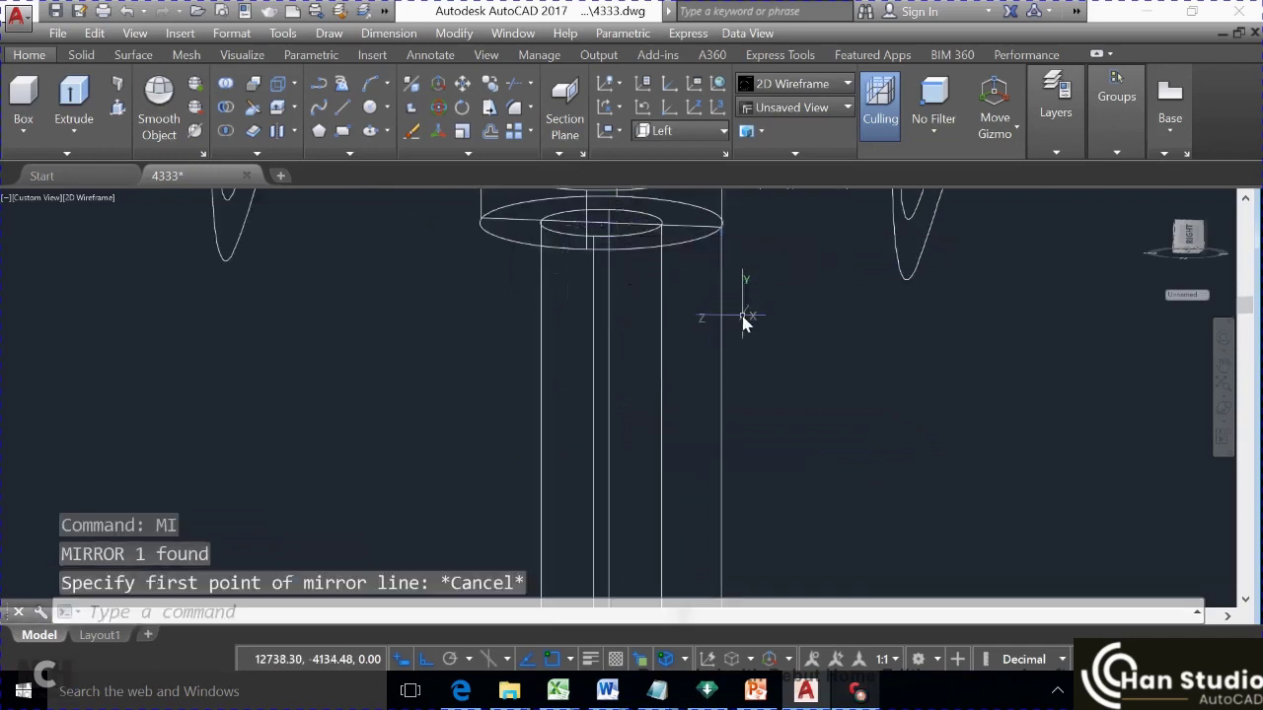
scroll(745, 324, "down", 3)
scroll(748, 341, "down", 1)
scroll(761, 422, "down", 1)
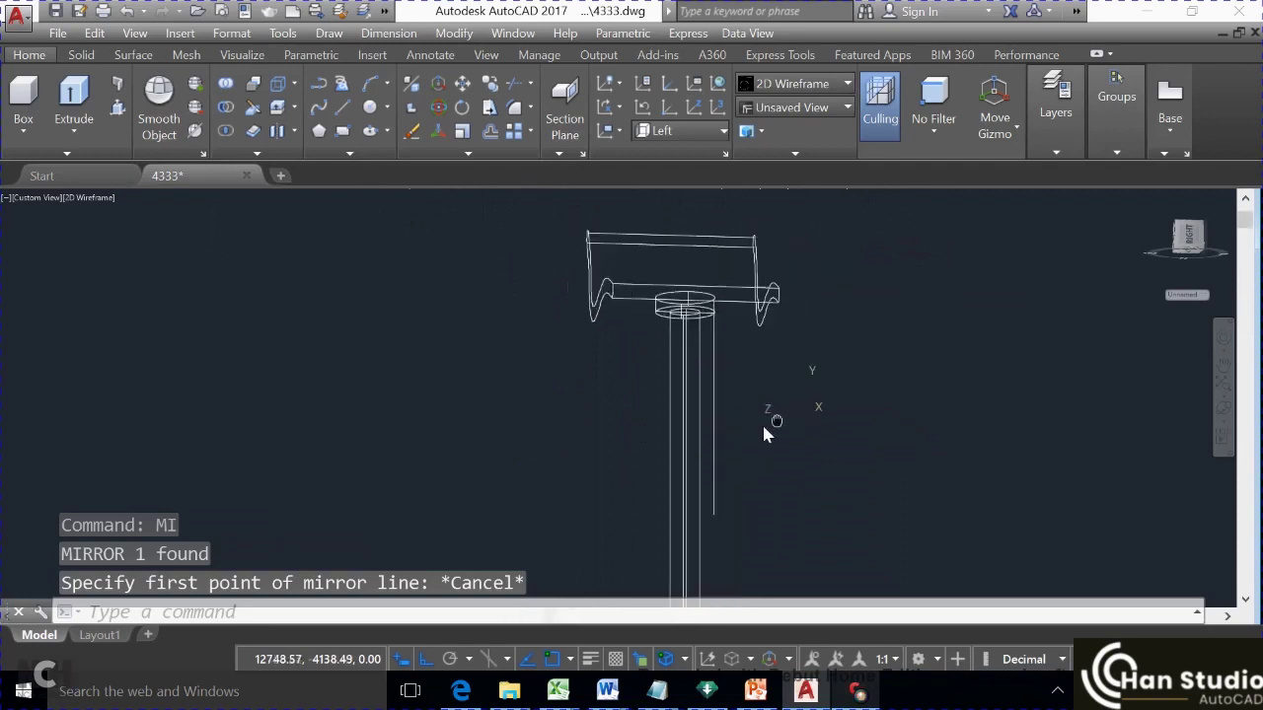
scroll(740, 424, "down", 1)
Copy the vertical side line from its top endpoint to the cap's opposite edge beside the pole
left_click(705, 413)
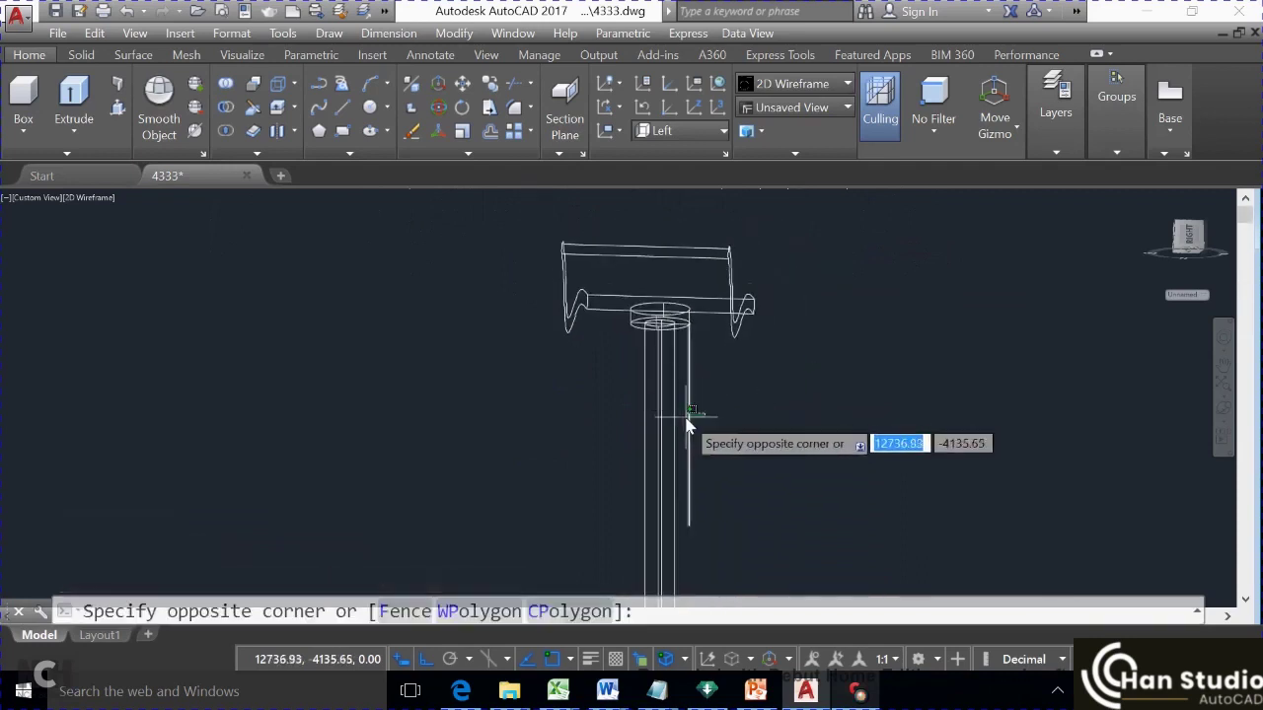
left_click(684, 419)
type("M")
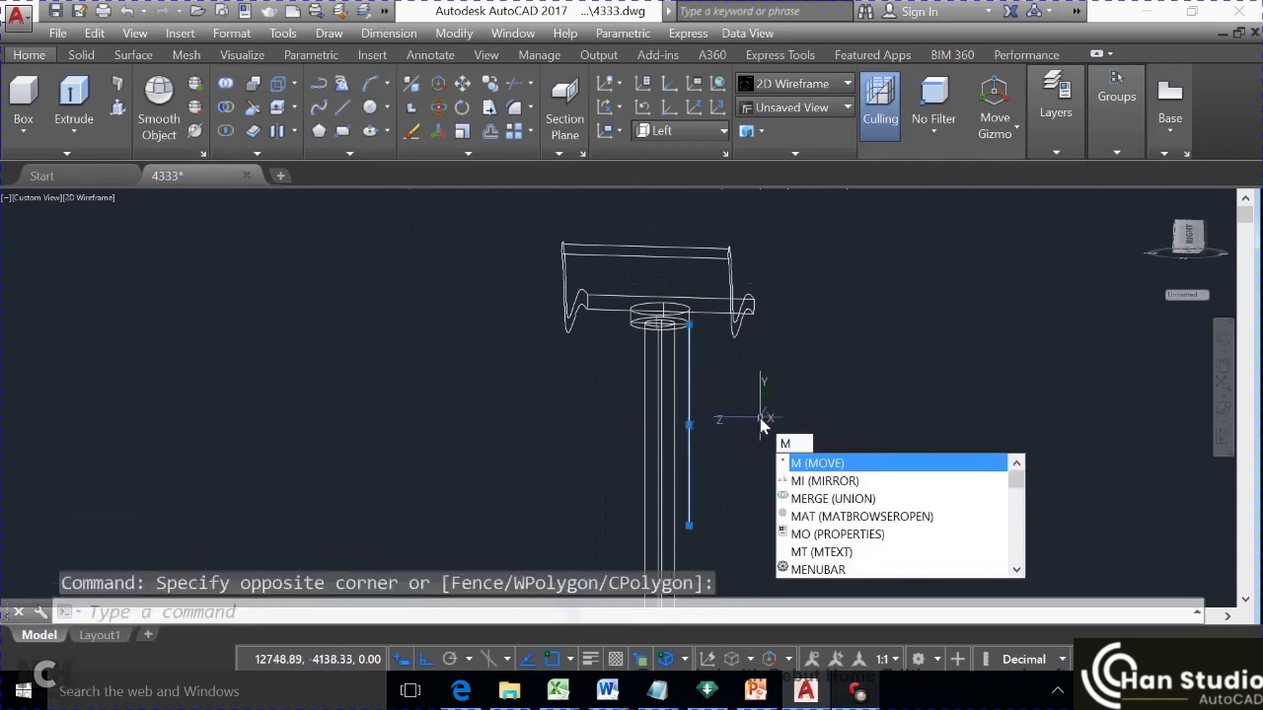
key("BackSpace")
type("c")
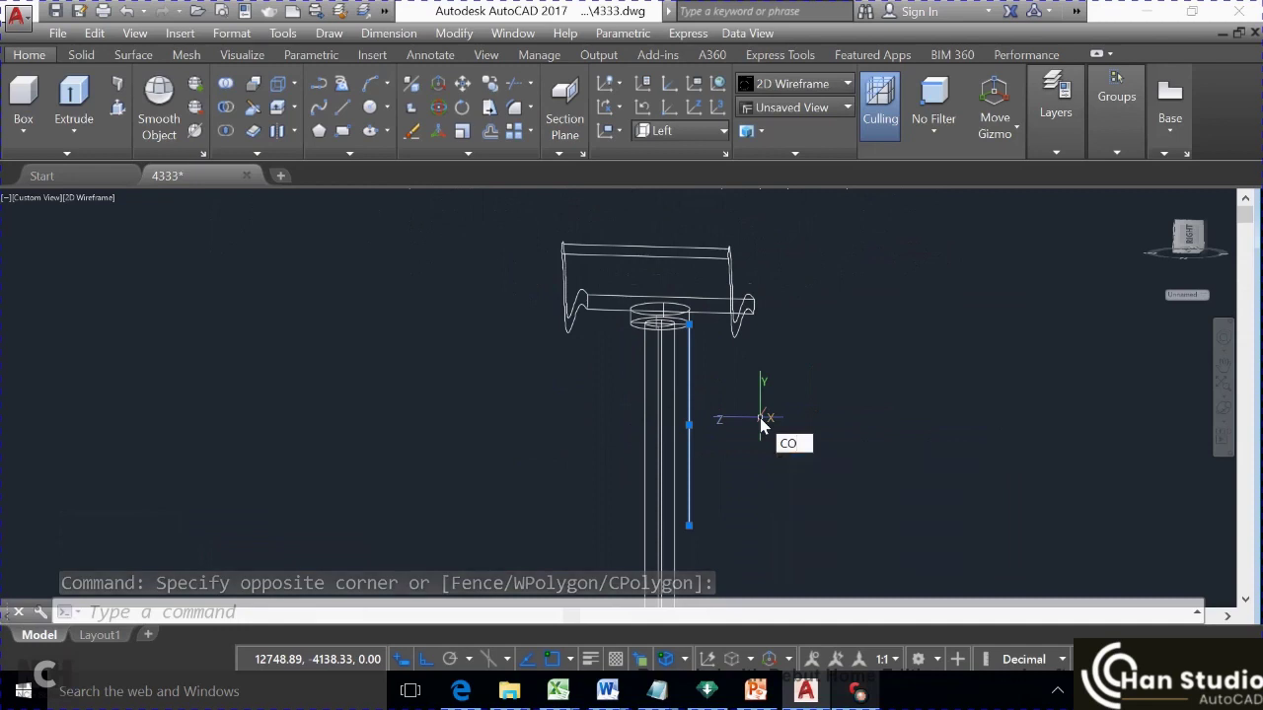
key("Return")
scroll(683, 348, "up", 4)
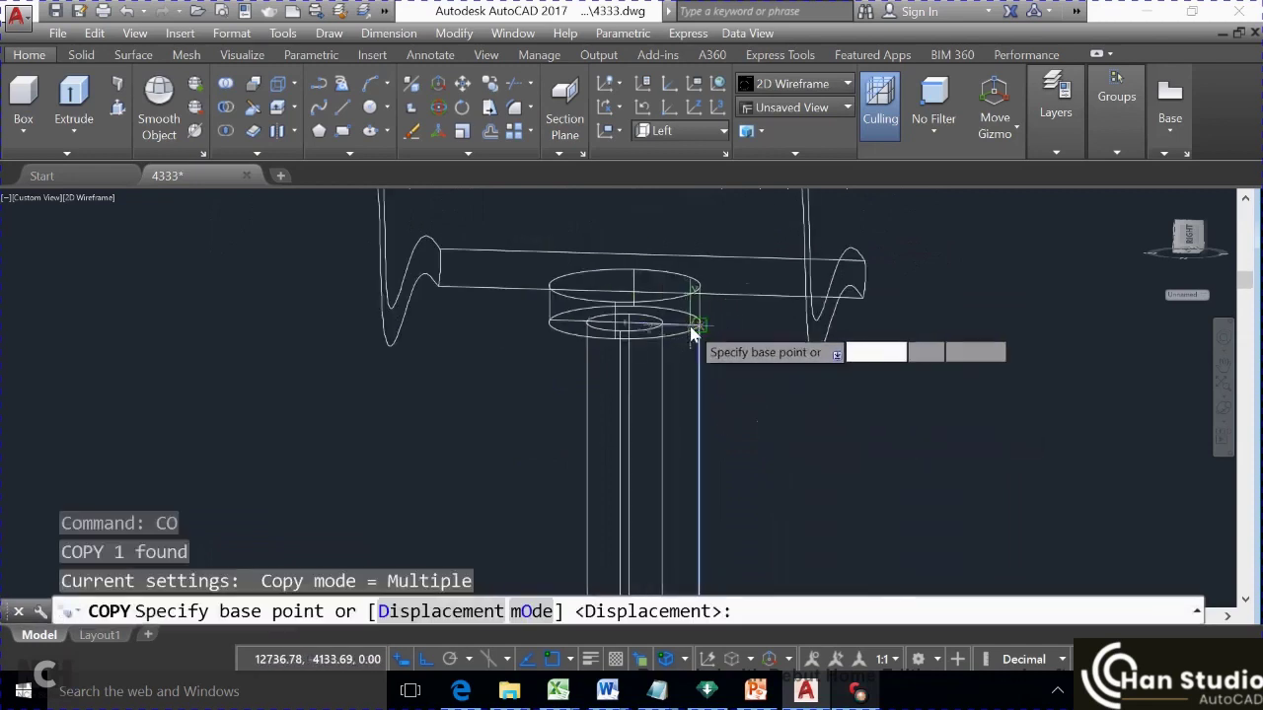
left_click(692, 327)
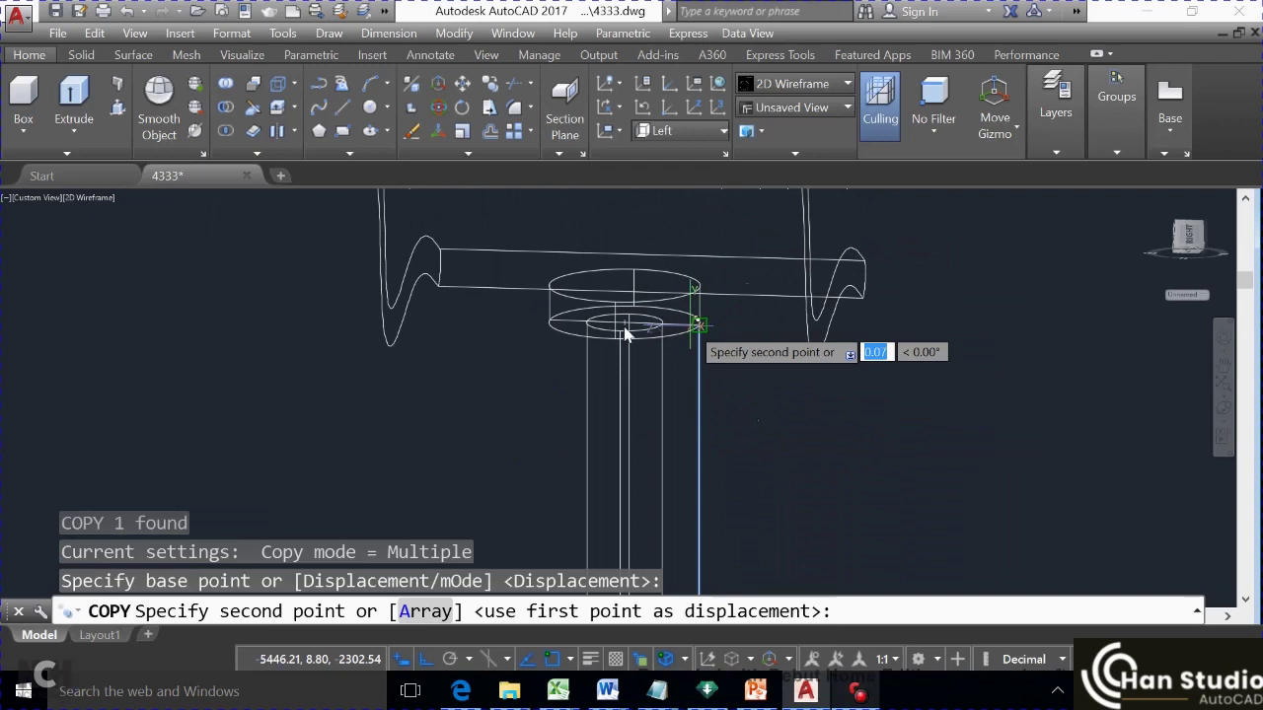
left_click(558, 321)
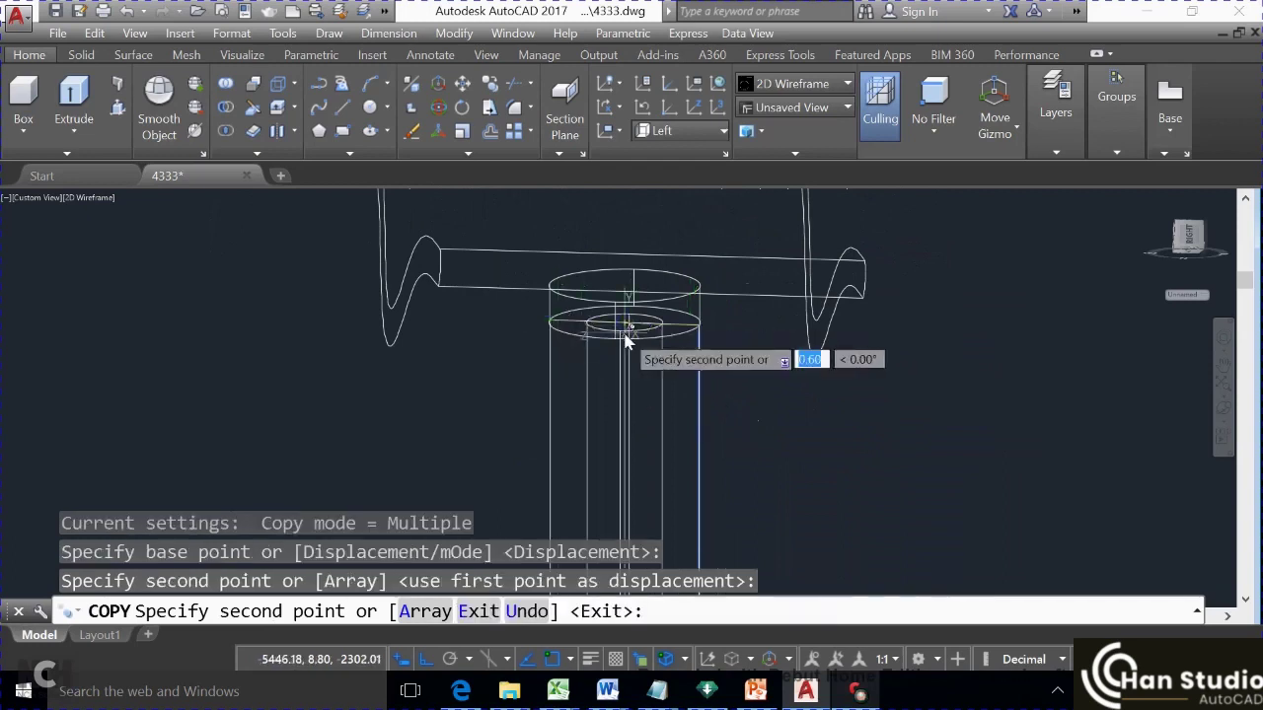
key("Escape")
scroll(715, 397, "down", 3)
left_click(731, 400)
middle_click_drag(775, 429, 684, 346)
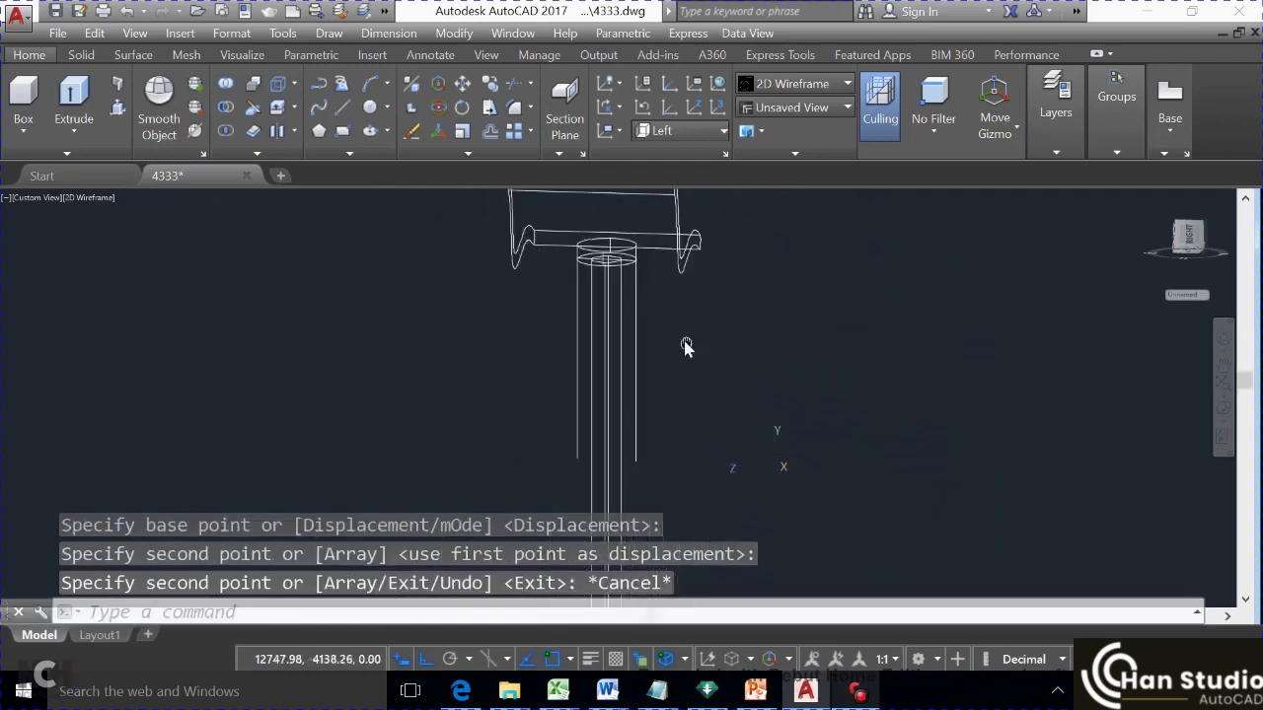
scroll(526, 386, "down", 4)
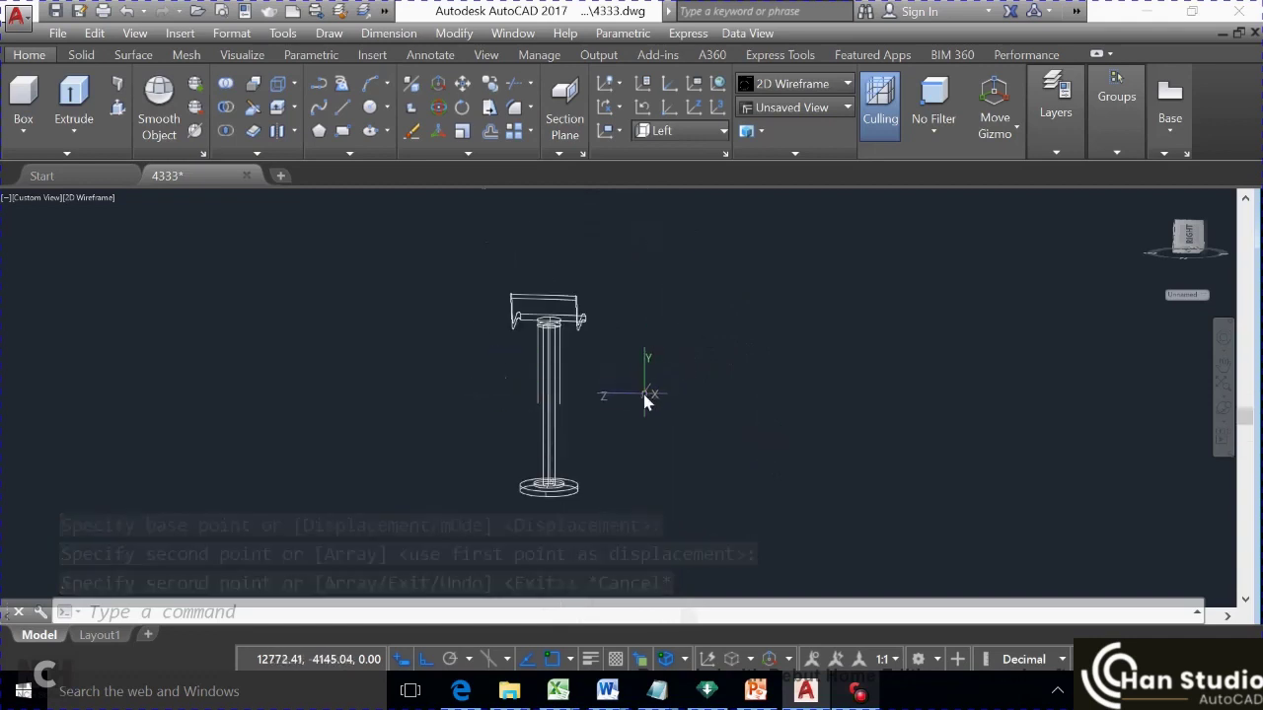
Join the lower ends of the two vertical side lines with a horizontal line and view it in 3D
scroll(643, 399, "up", 2)
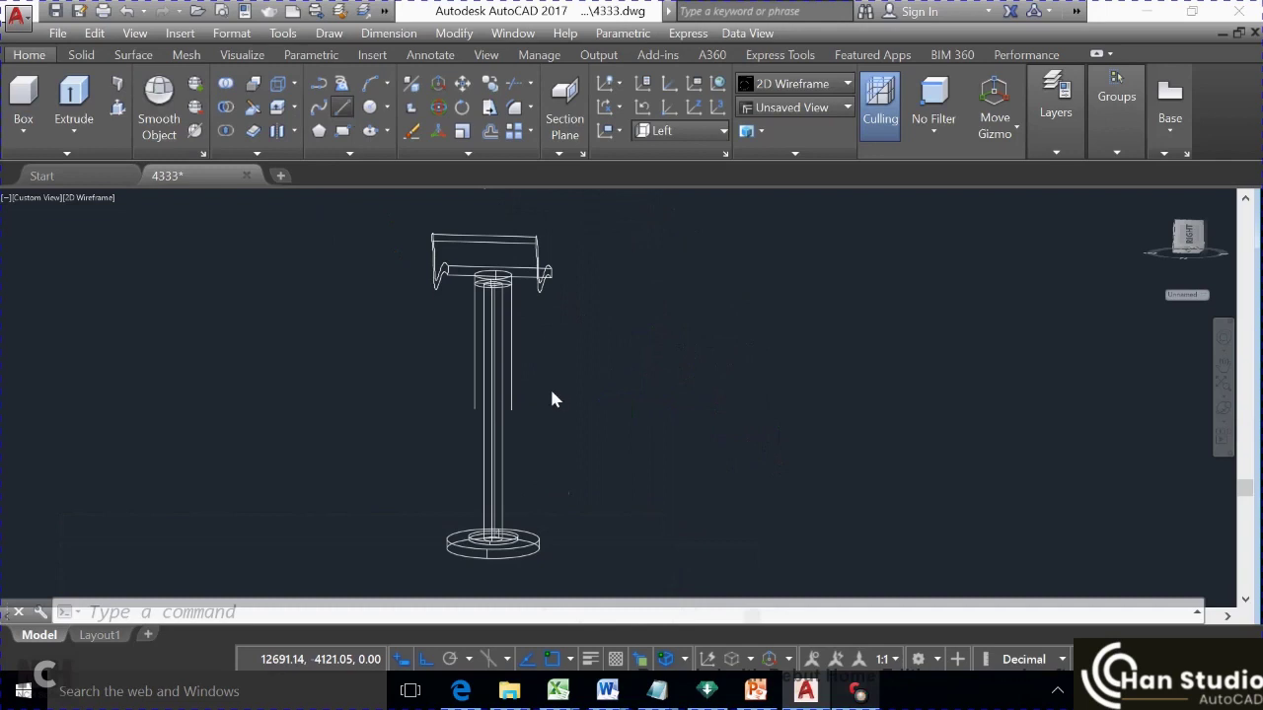
type("line")
key("Return")
scroll(503, 429, "up", 2)
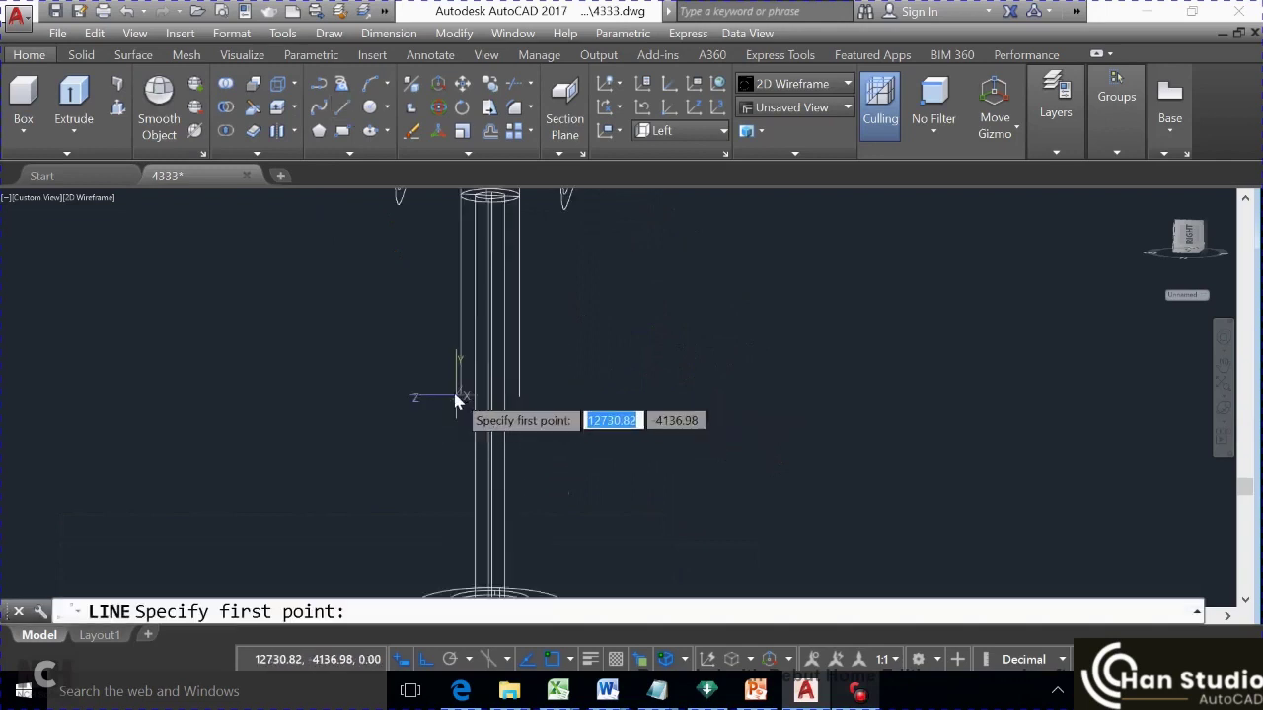
left_click(470, 401)
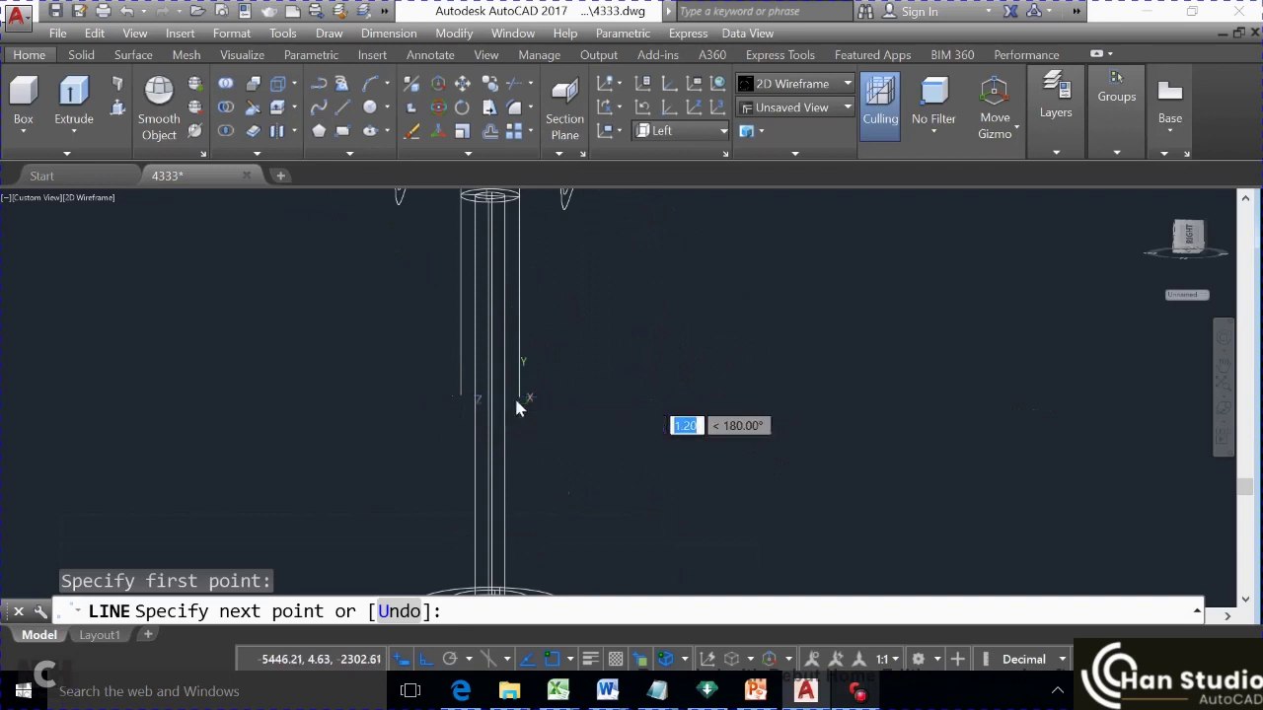
key("Escape")
scroll(544, 405, "up", 3)
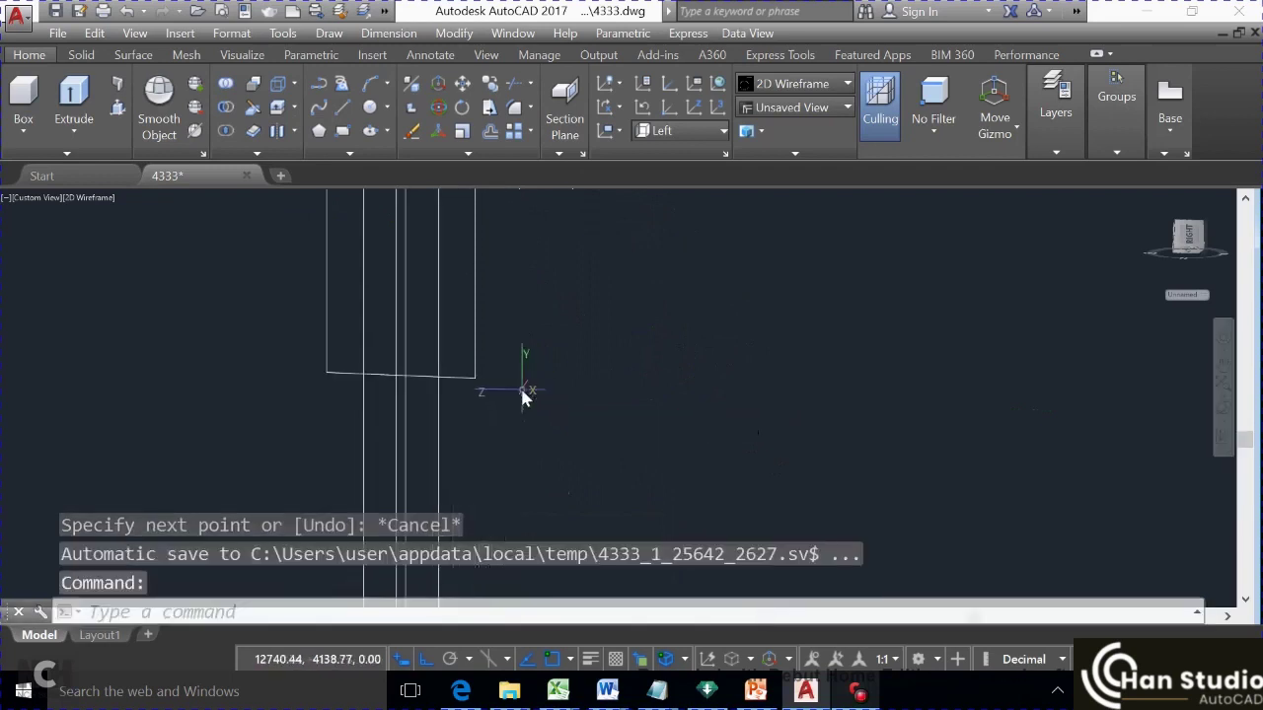
key("ctrl+z")
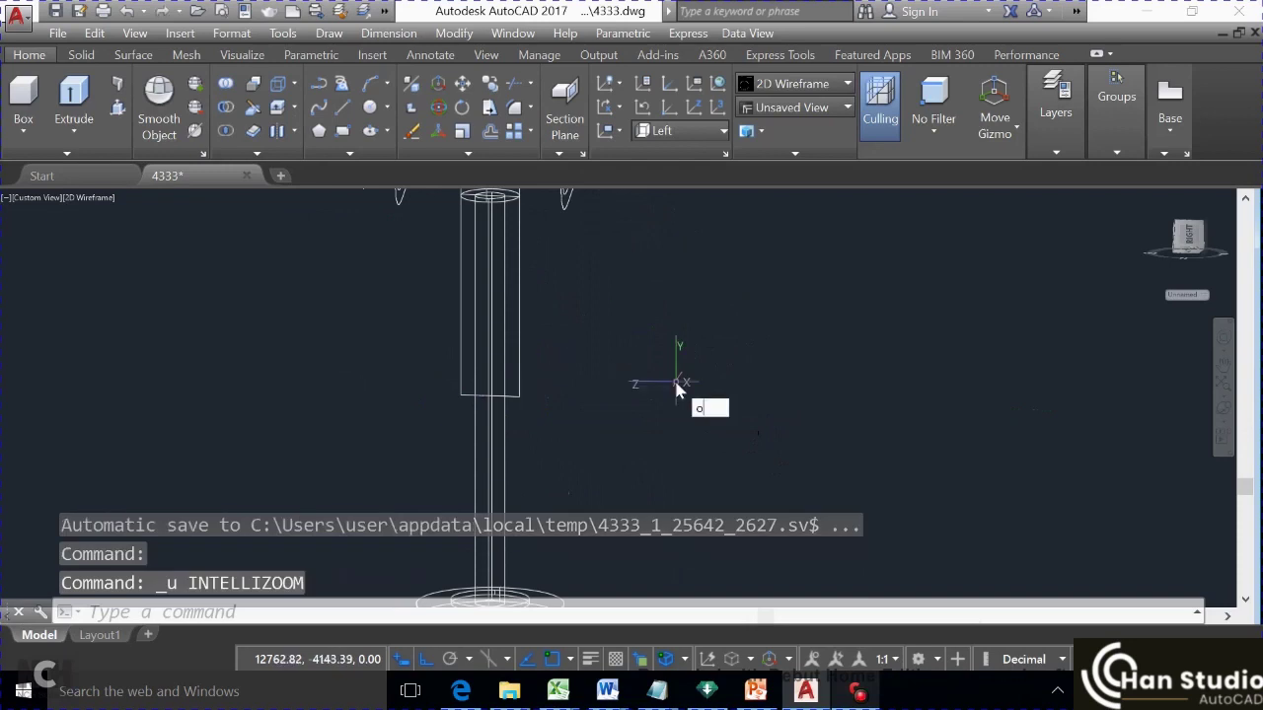
key("Return")
mouse_move(606, 363)
left_mouse_down()
mouse_move(684, 500)
mouse_move(721, 504)
mouse_move(539, 443)
mouse_move(582, 387)
left_mouse_up()
Fillet the bottom-right and bottom-left corners where the side lines meet the bottom line
key("Escape")
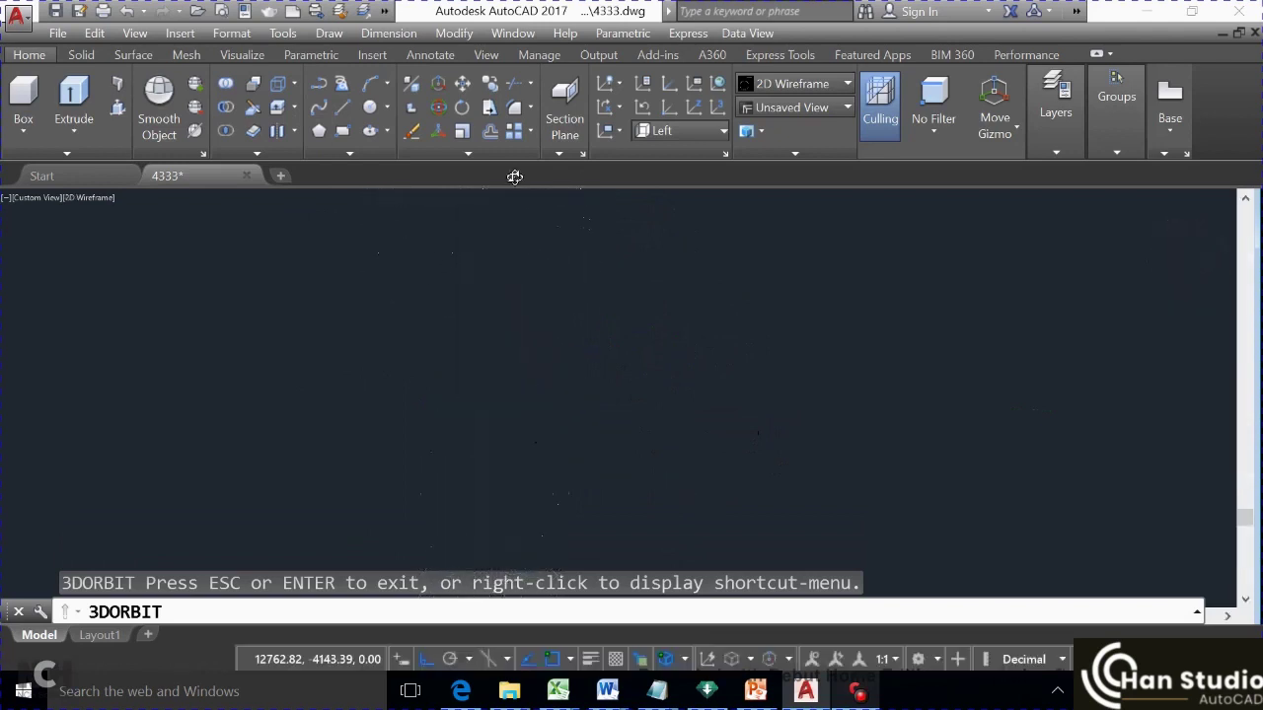
type("f")
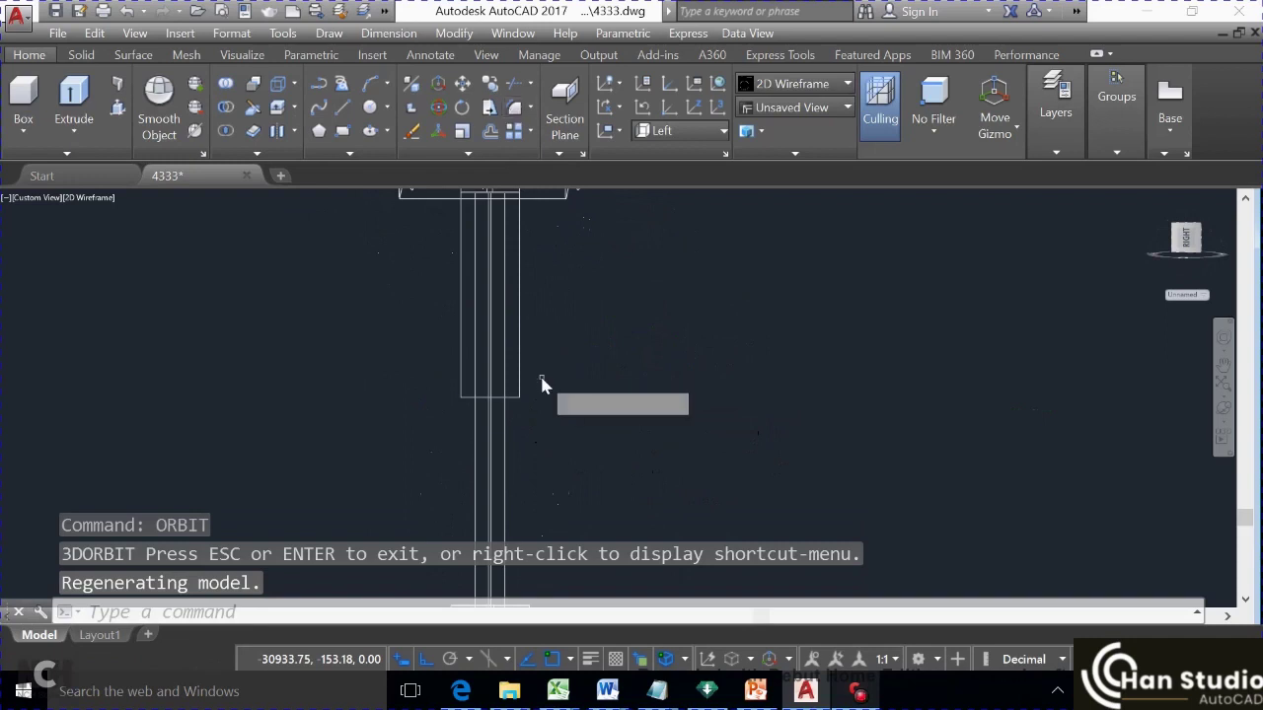
key("Return")
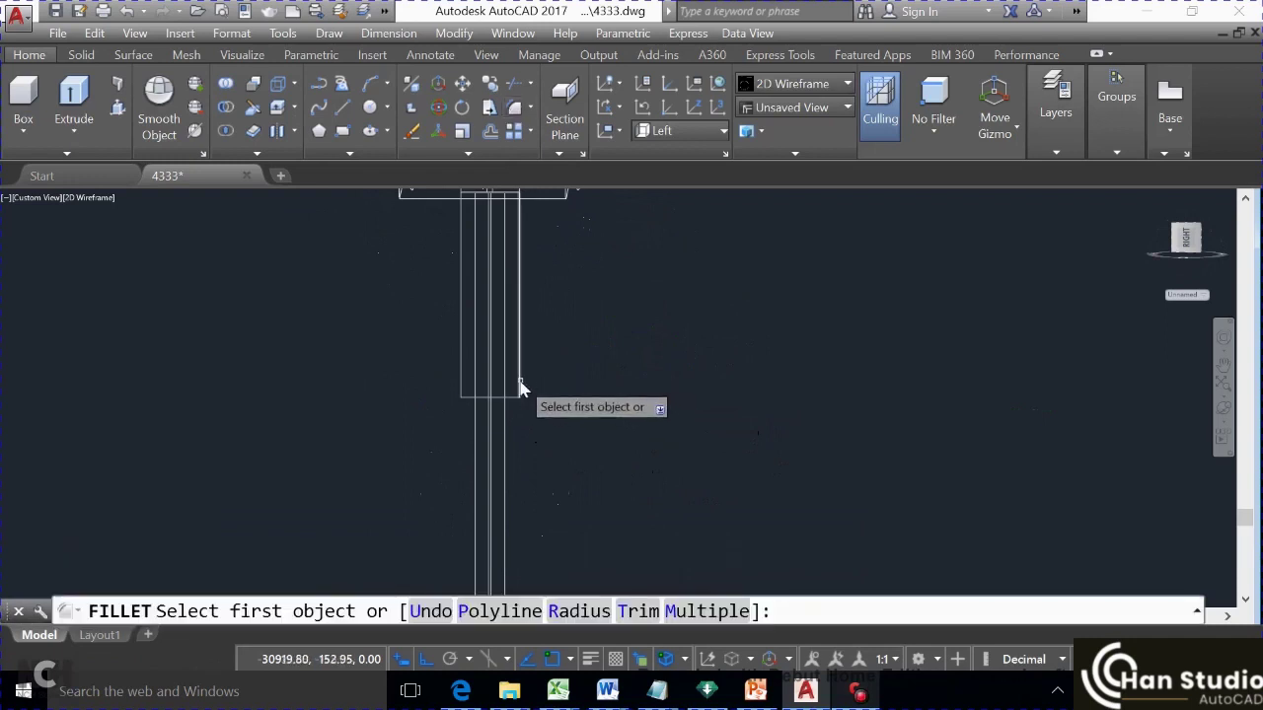
left_click(521, 387)
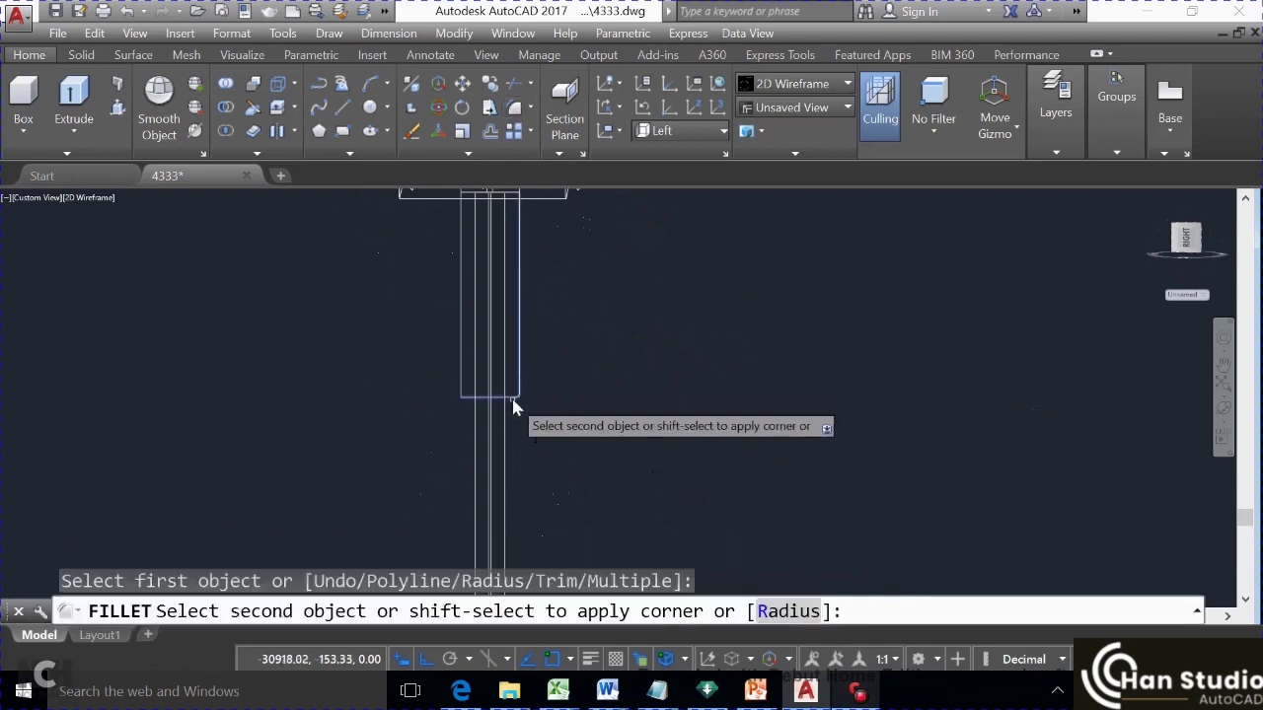
left_click(512, 405)
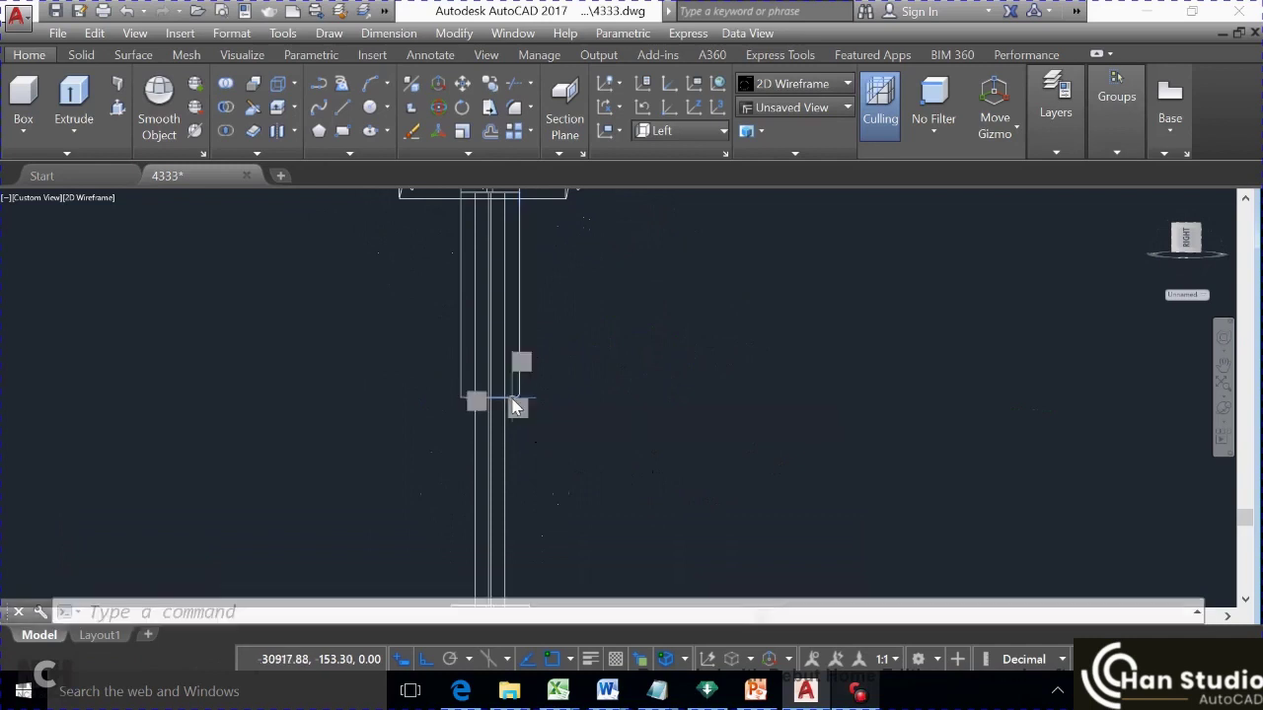
left_click(513, 110)
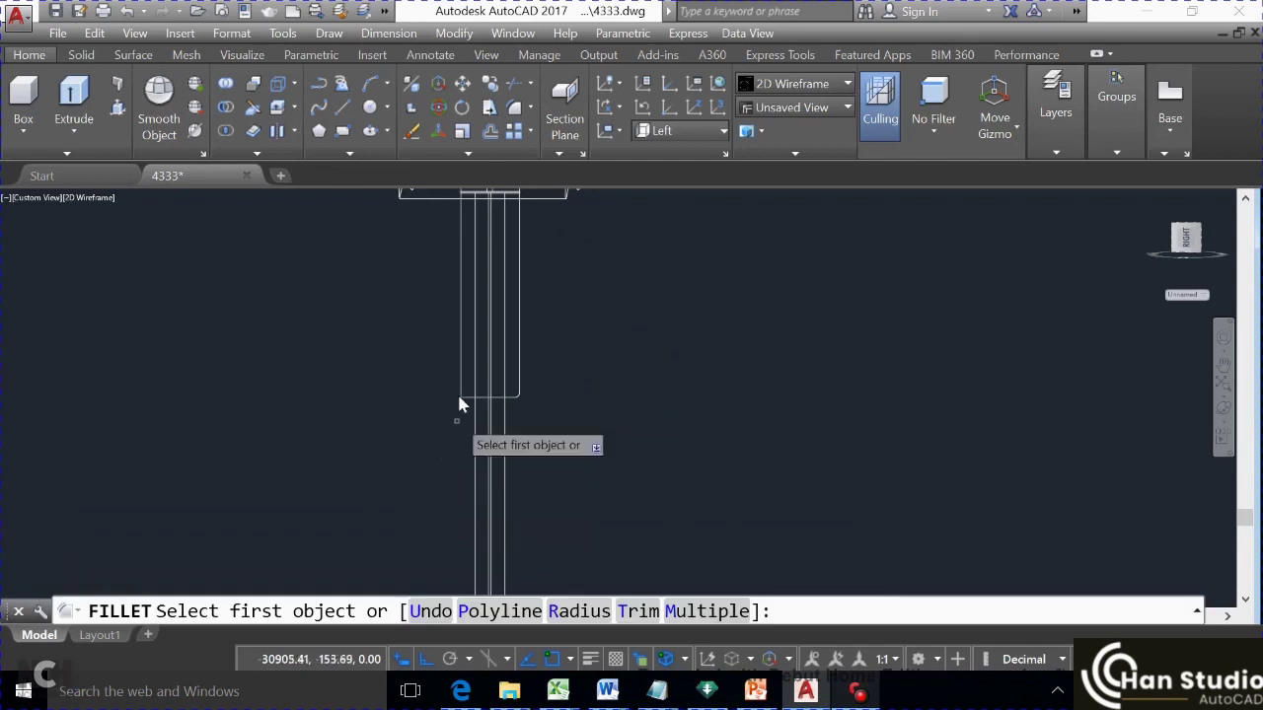
left_click(458, 382)
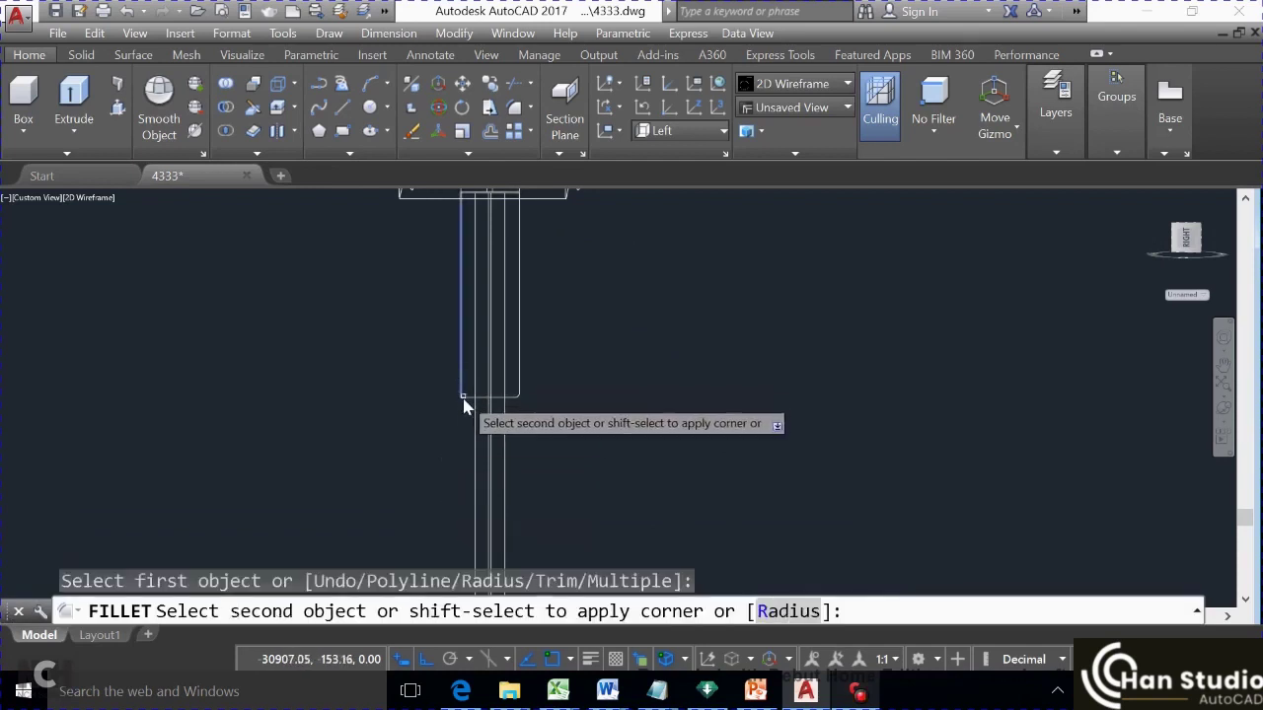
left_click(466, 399)
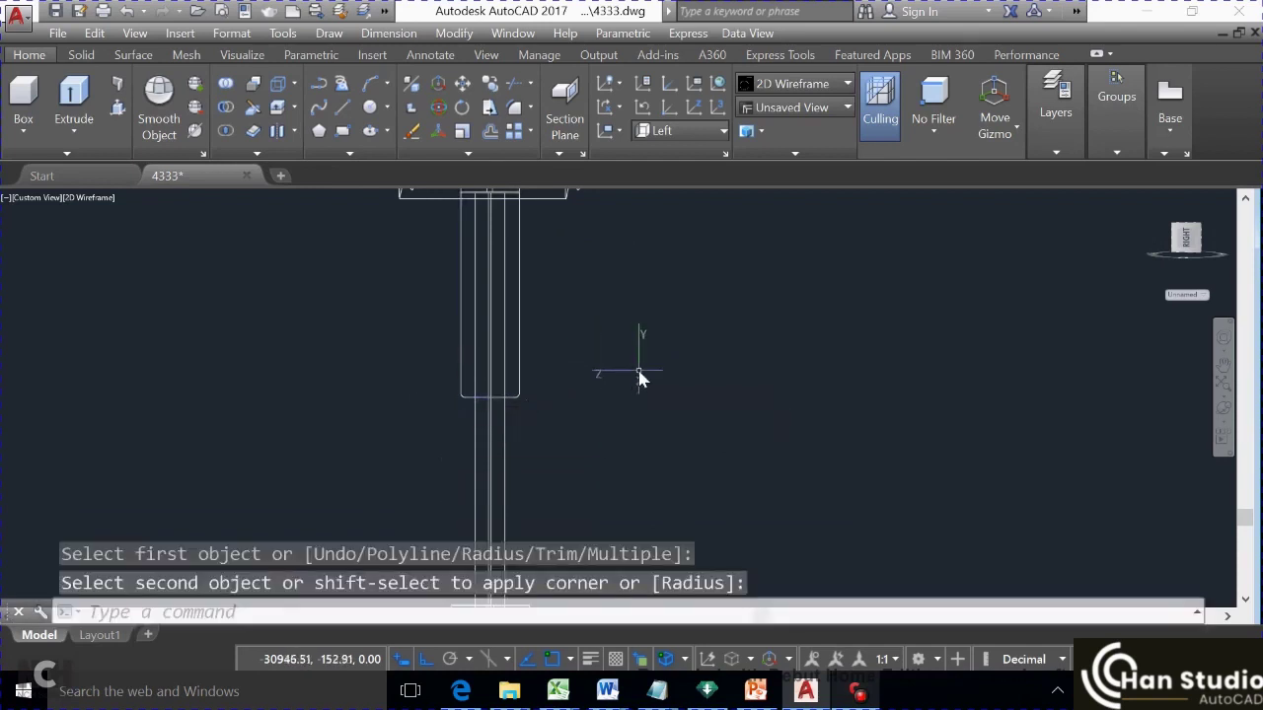
key("Escape")
type("or")
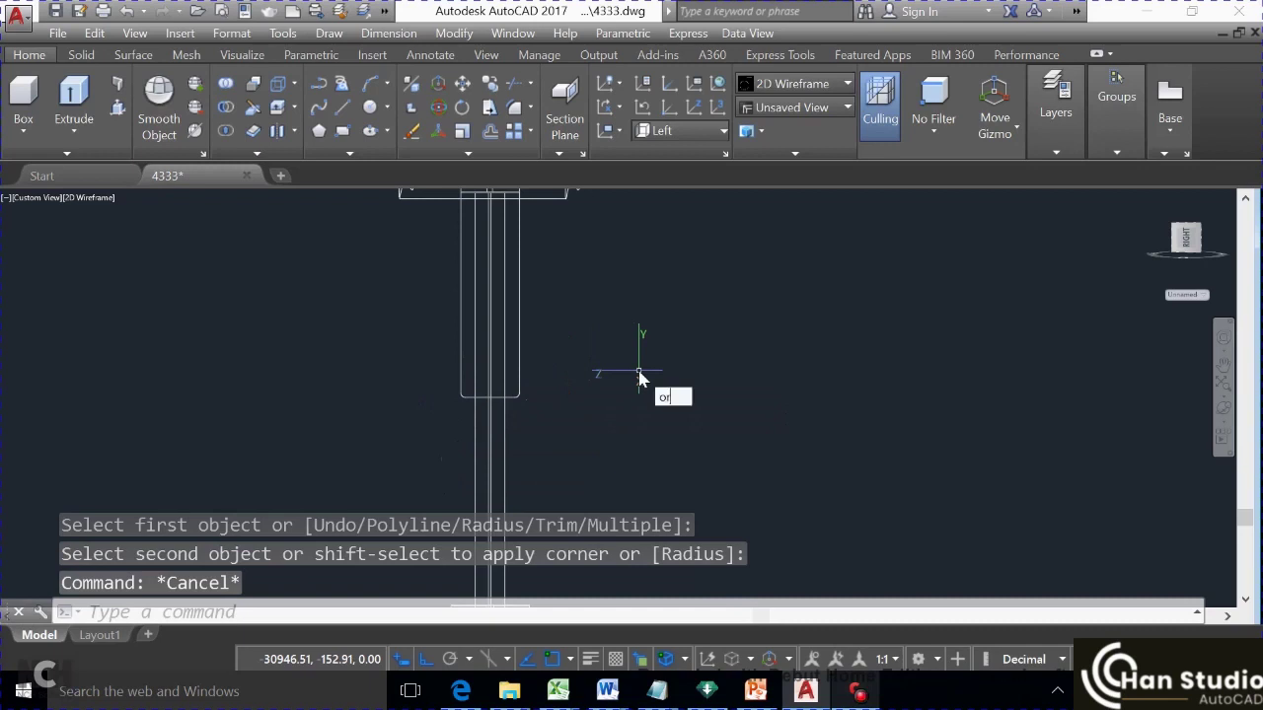
key("Return")
Switch to the Top preset view and zoom out to leave room beside the stool
mouse_move(654, 287)
left_mouse_down()
mouse_move(666, 471)
mouse_move(664, 461)
left_mouse_up()
key("Escape")
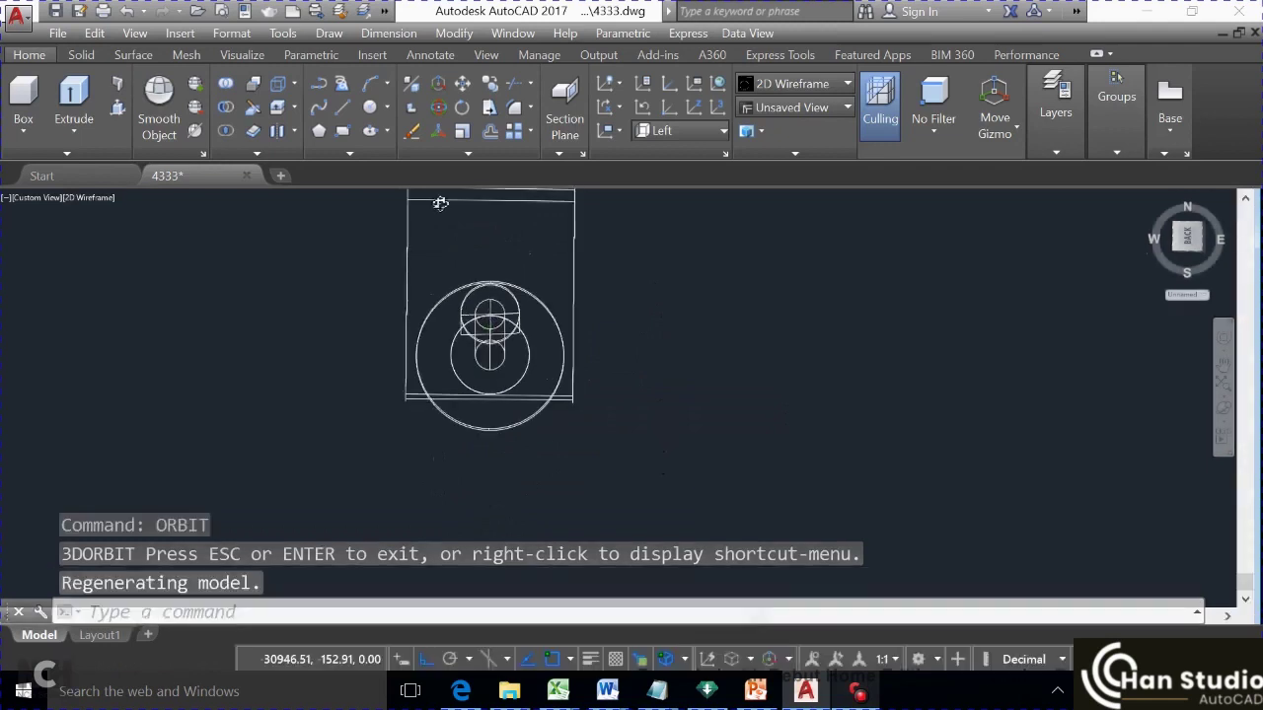
type("c")
key("Return")
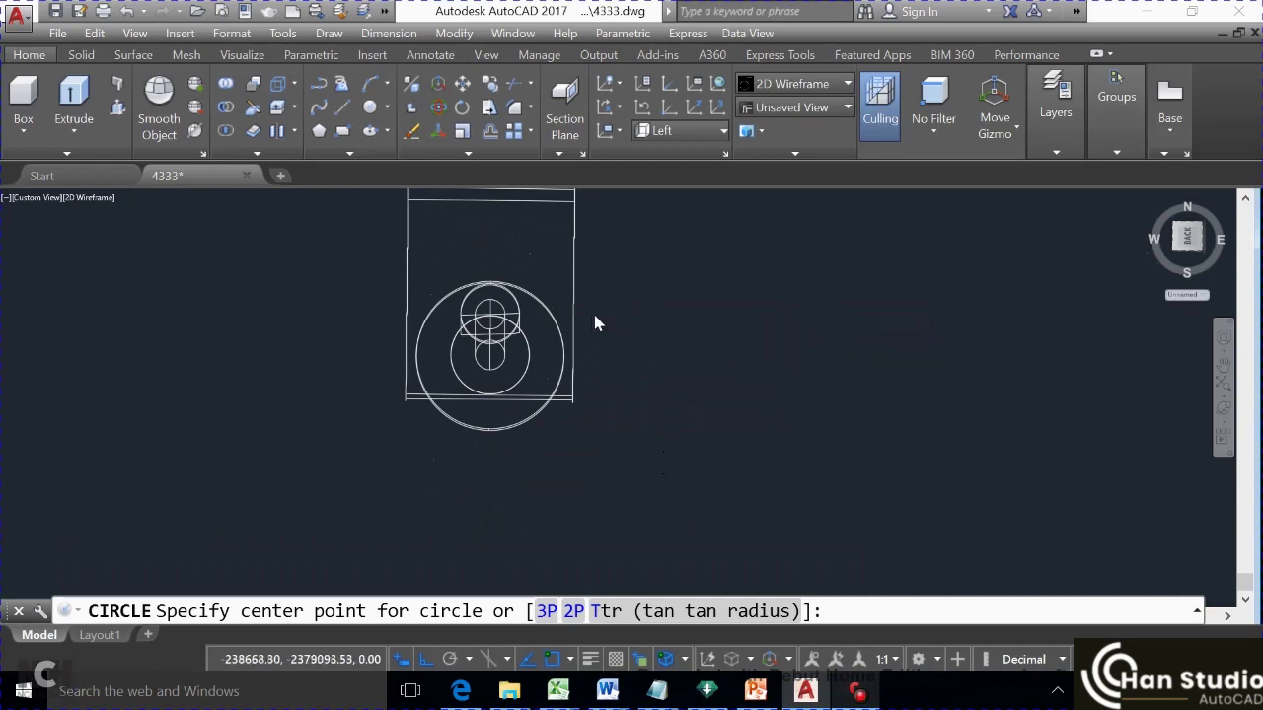
left_click(592, 314)
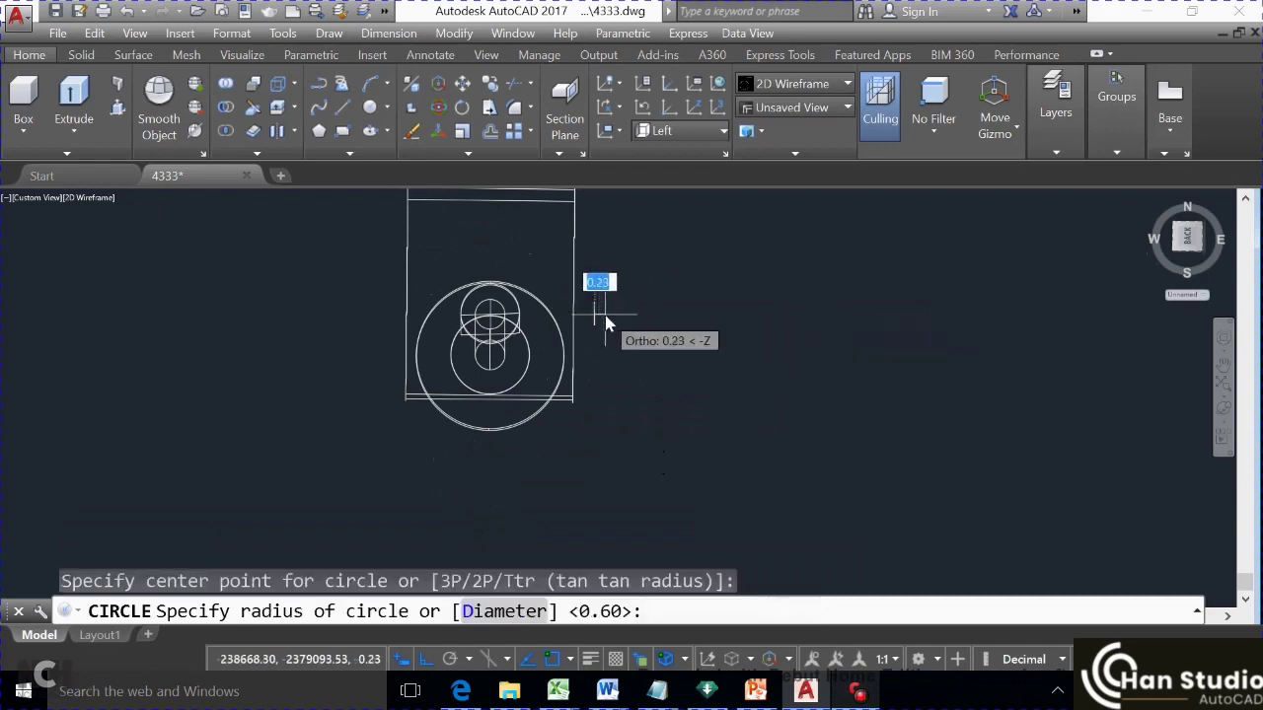
key("Escape")
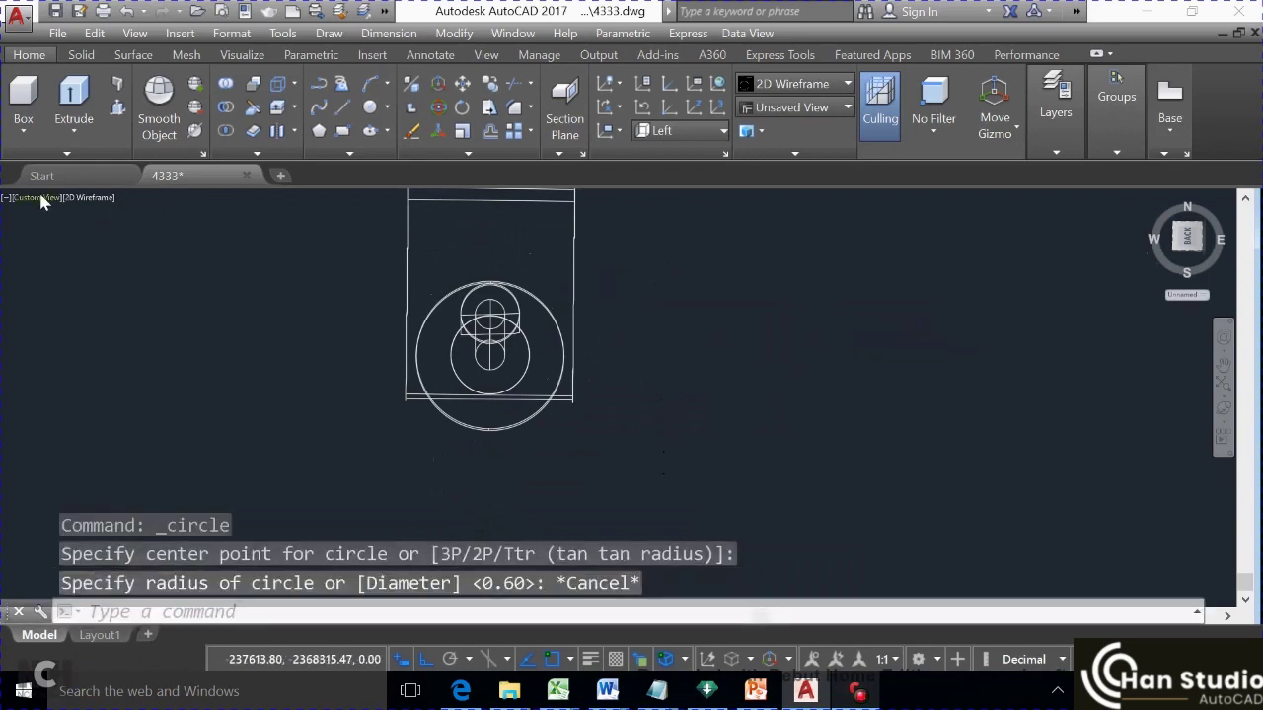
left_click(42, 198)
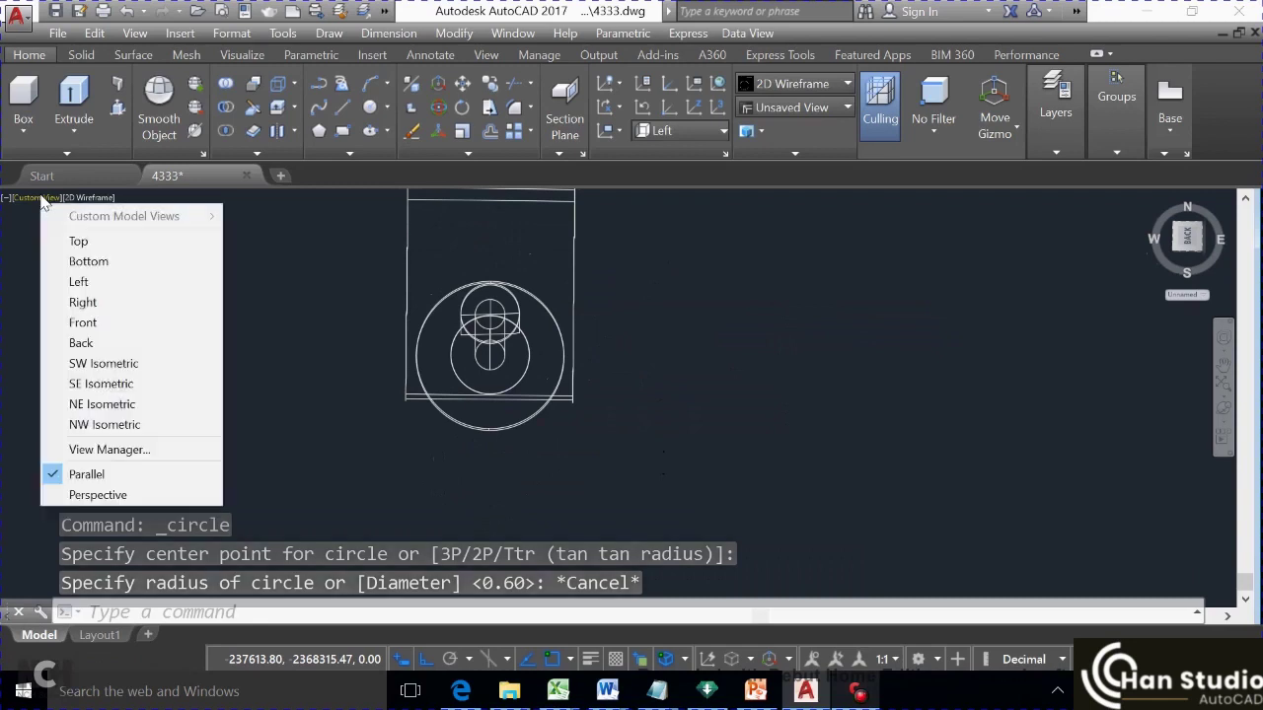
left_click(75, 242)
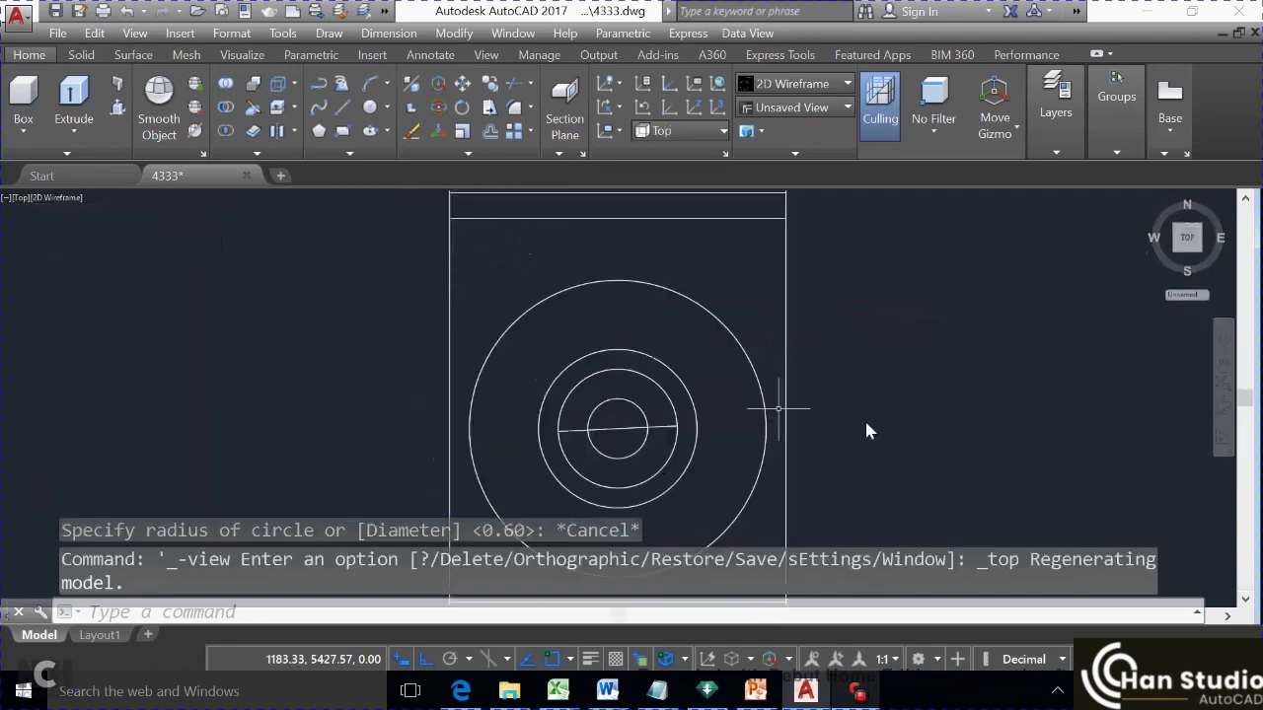
scroll(955, 454, "down", 4)
middle_click_drag(916, 445, 611, 400)
Draw a 0.15-radius circle right of the stool and orbit to a tilted 3D view
left_click(369, 107)
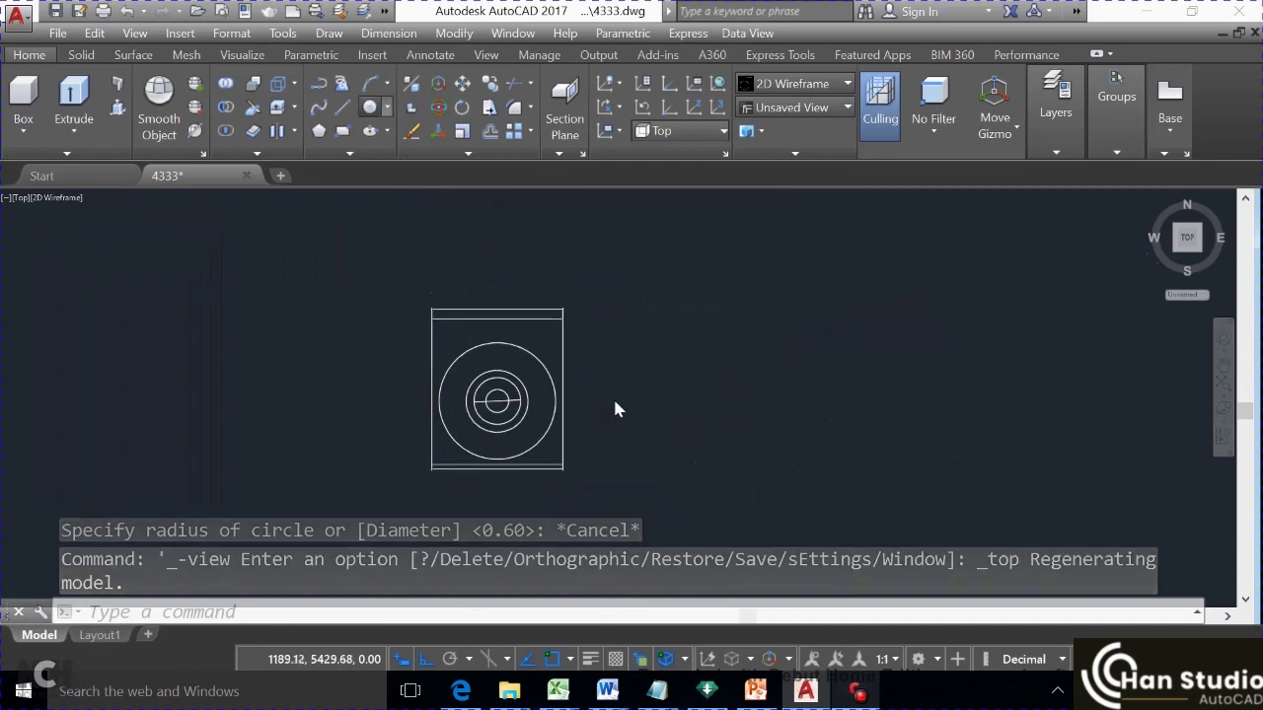
left_click(581, 394)
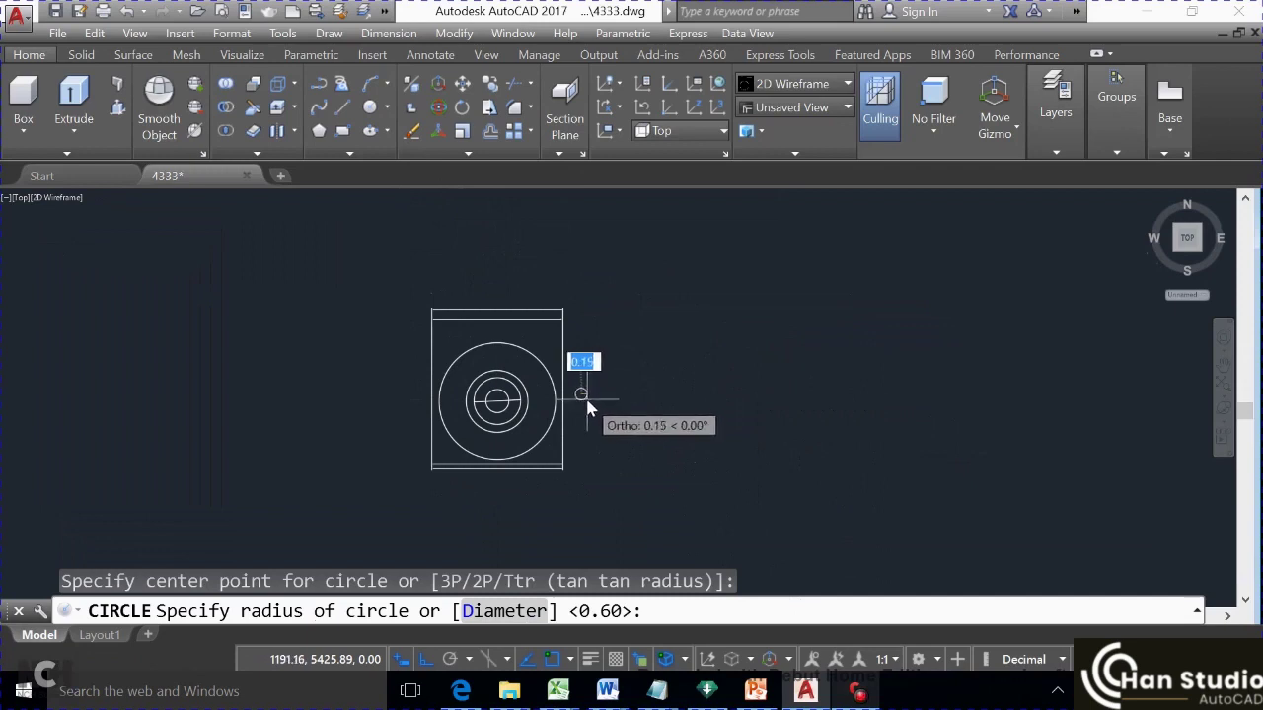
left_click(585, 402)
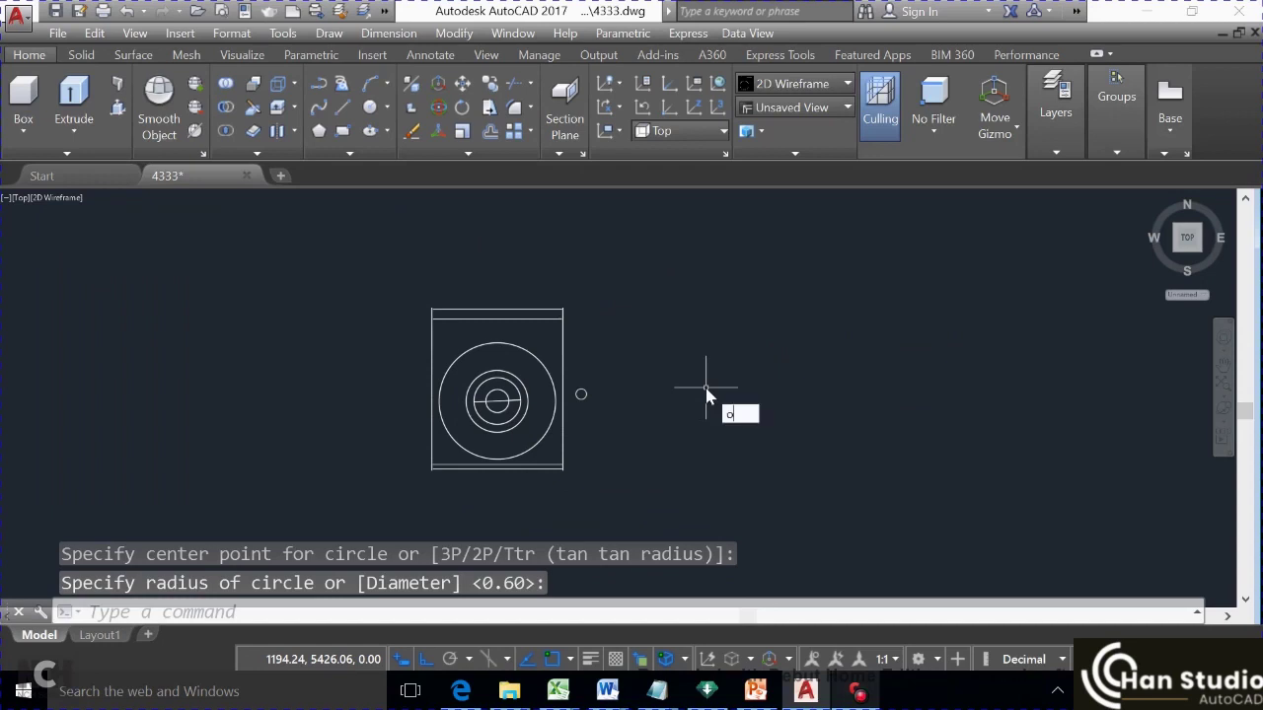
middle_click_drag(706, 397, 695, 365, "shift")
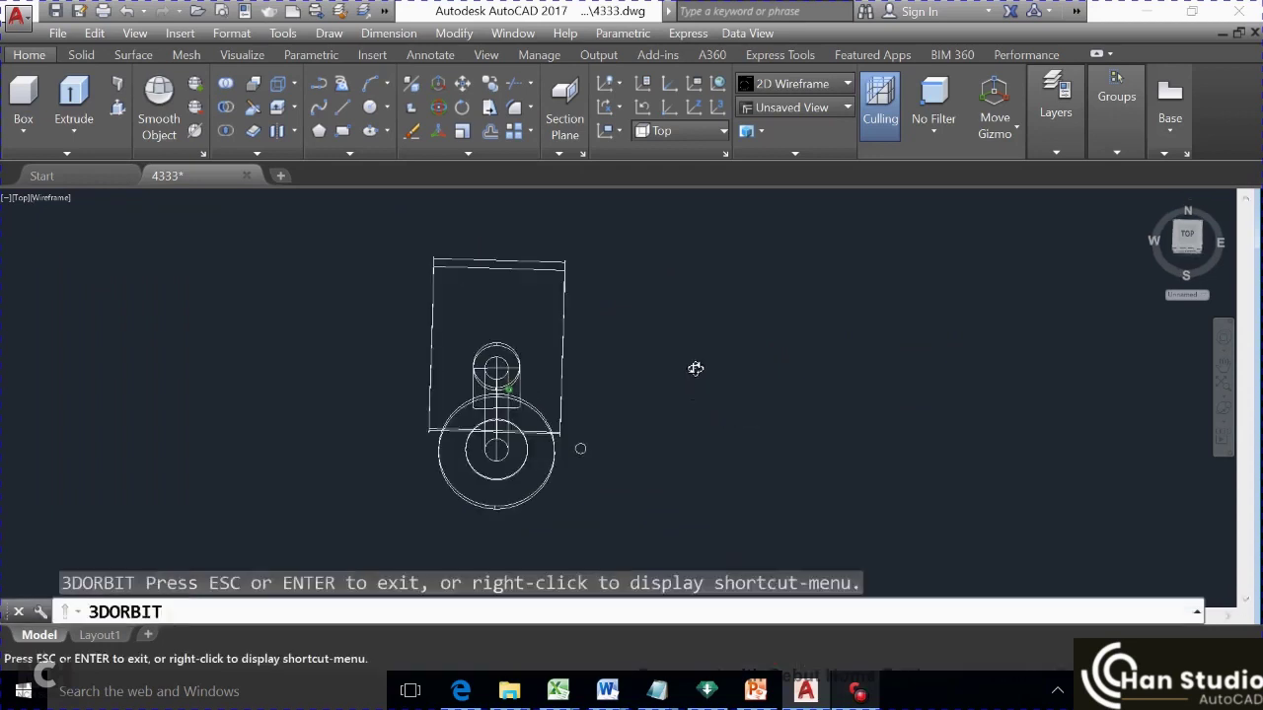
middle_click_drag(629, 460, 601, 445, "shift")
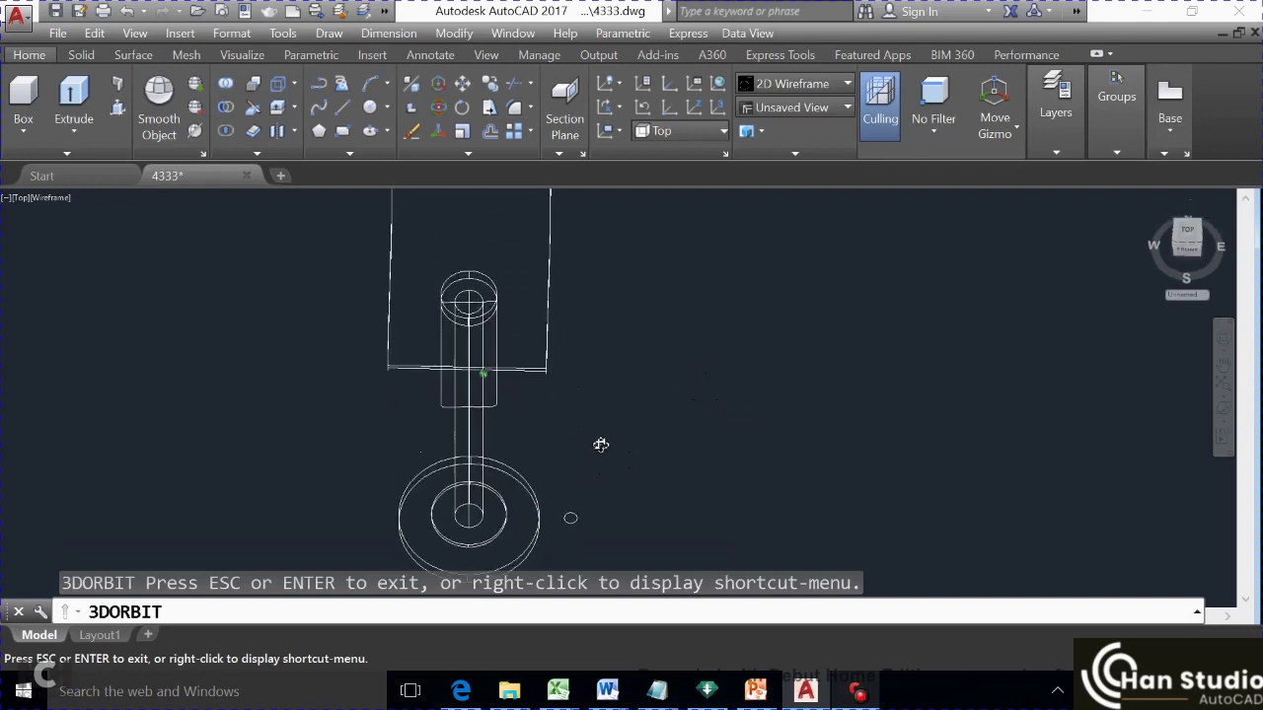
left_click_drag(600, 445, 608, 470)
scroll(508, 395, "up", 2)
key("Escape")
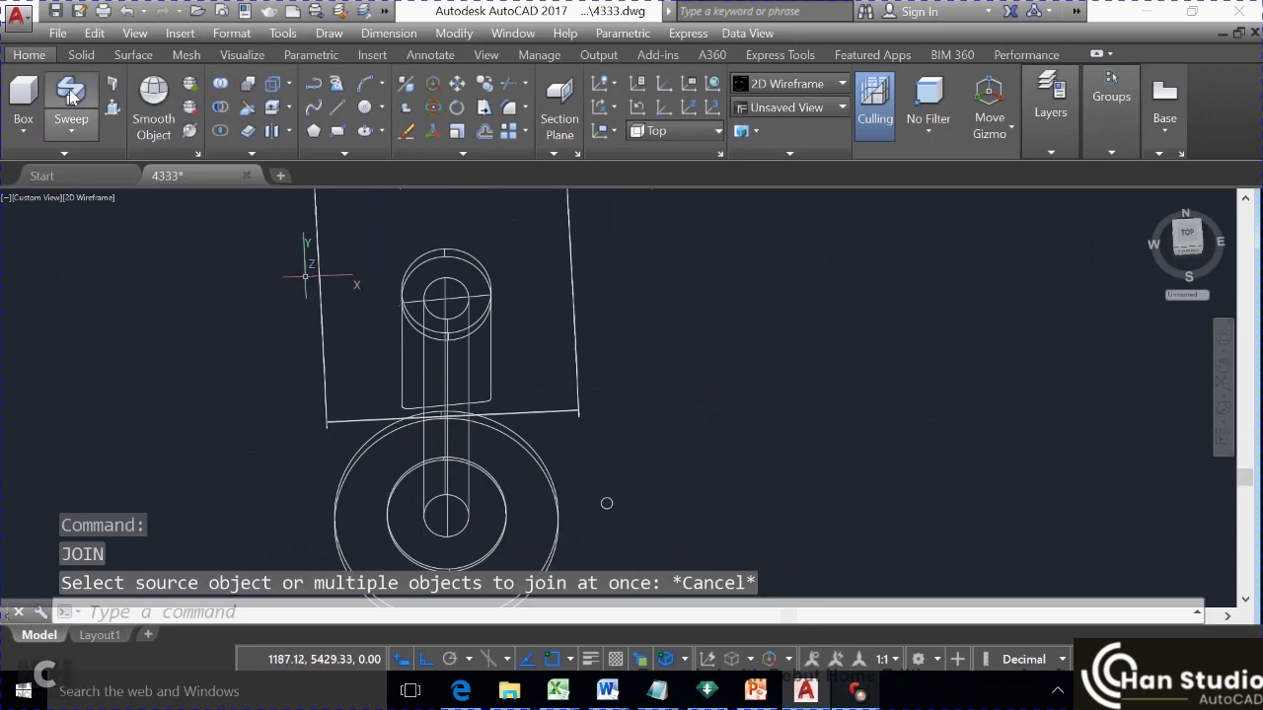
Sweep the small circle in Solid mode along the filleted U-shaped outline
left_click(65, 126)
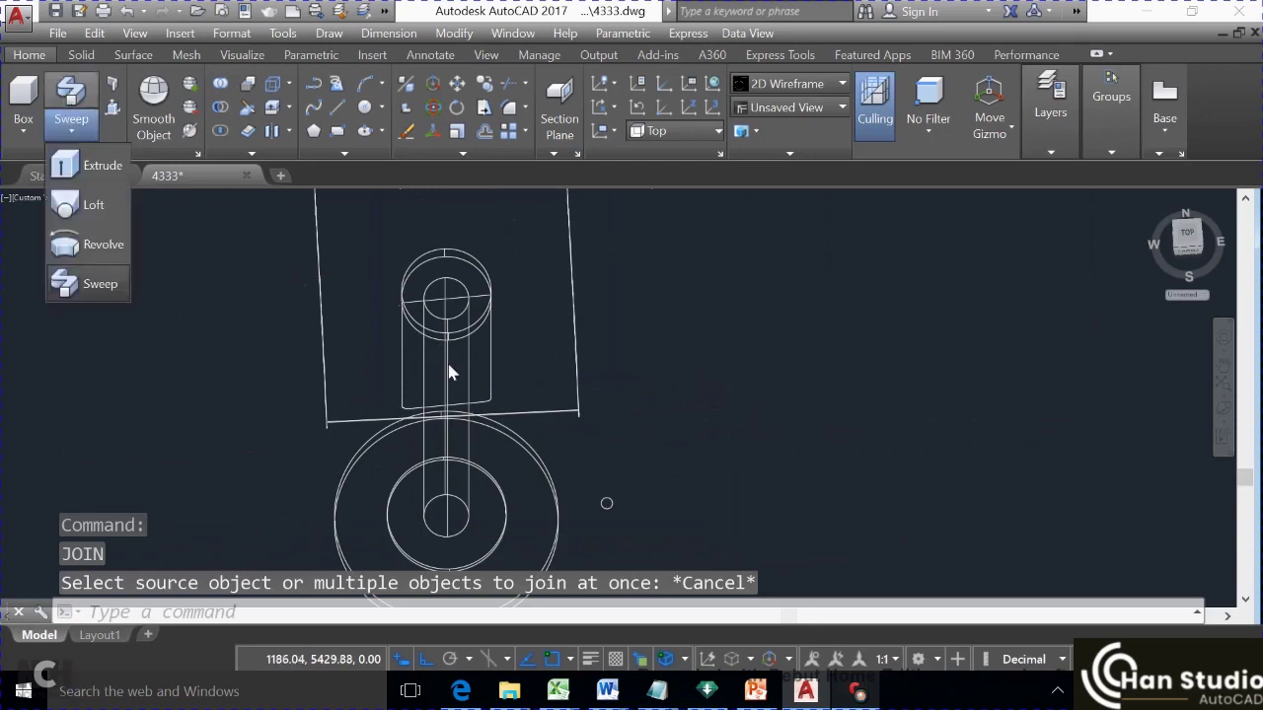
left_click(64, 284)
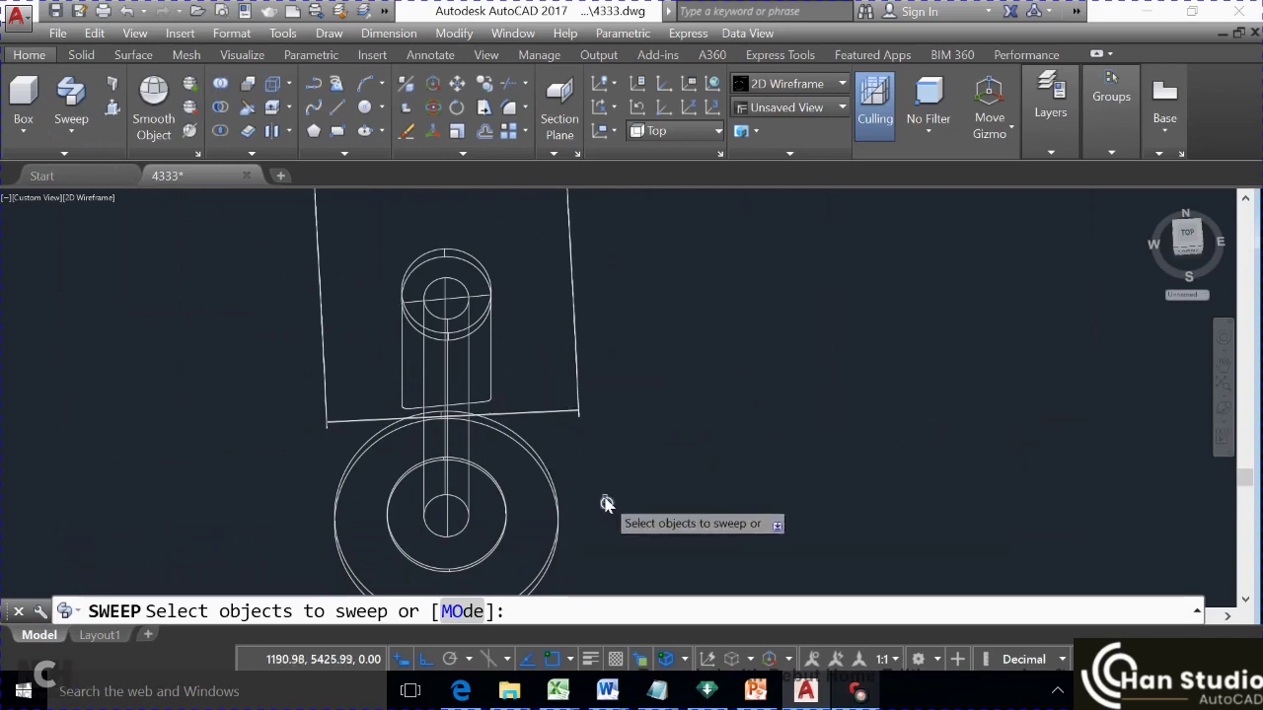
left_click(460, 612)
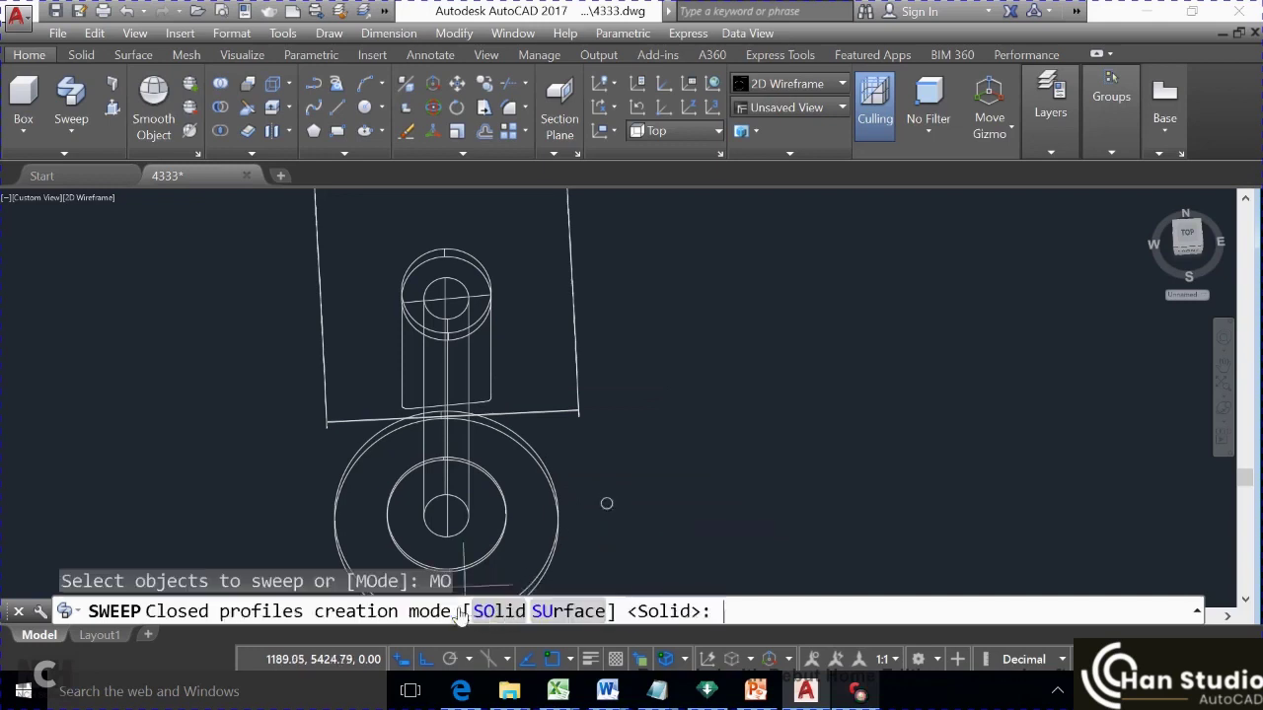
left_click(498, 611)
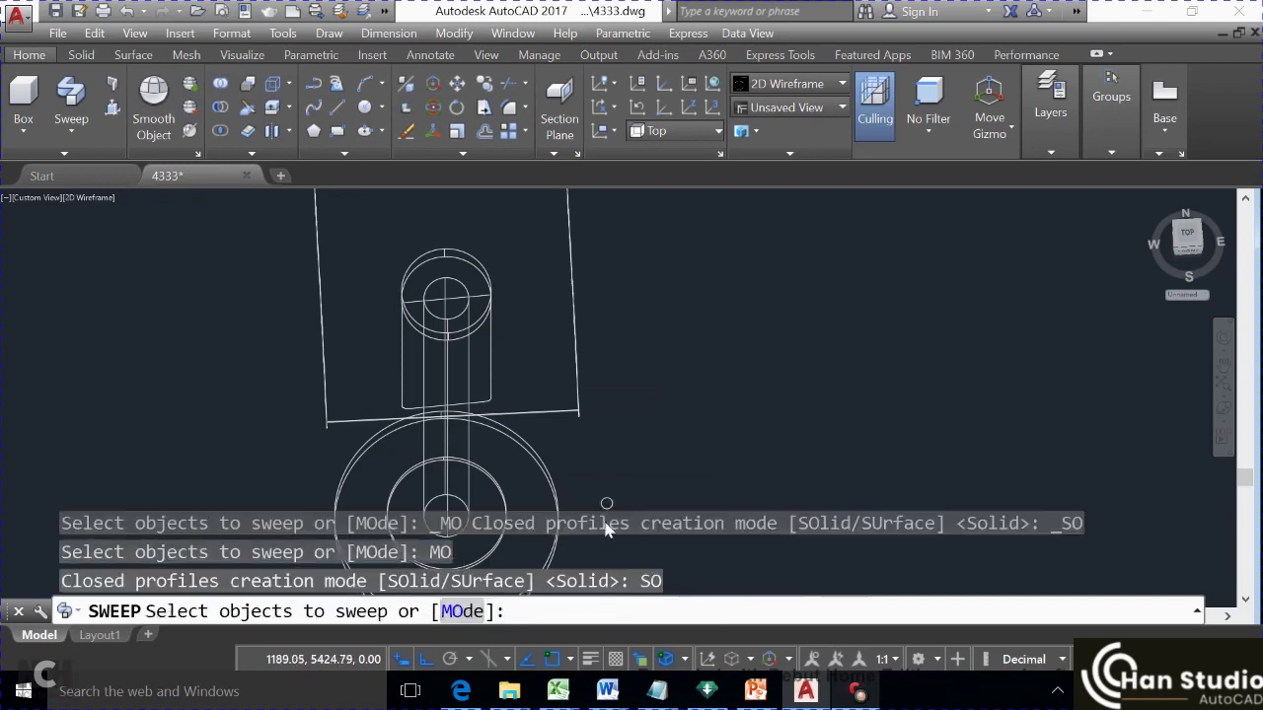
left_click(607, 504)
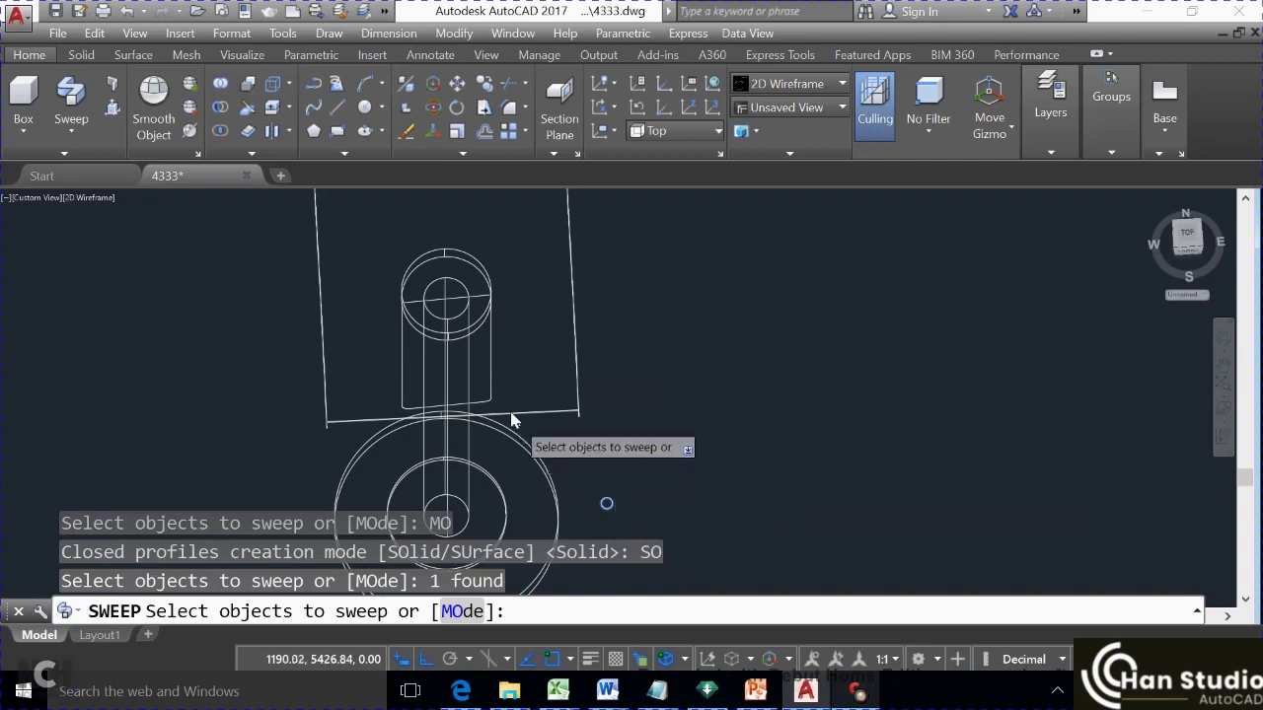
key("Return")
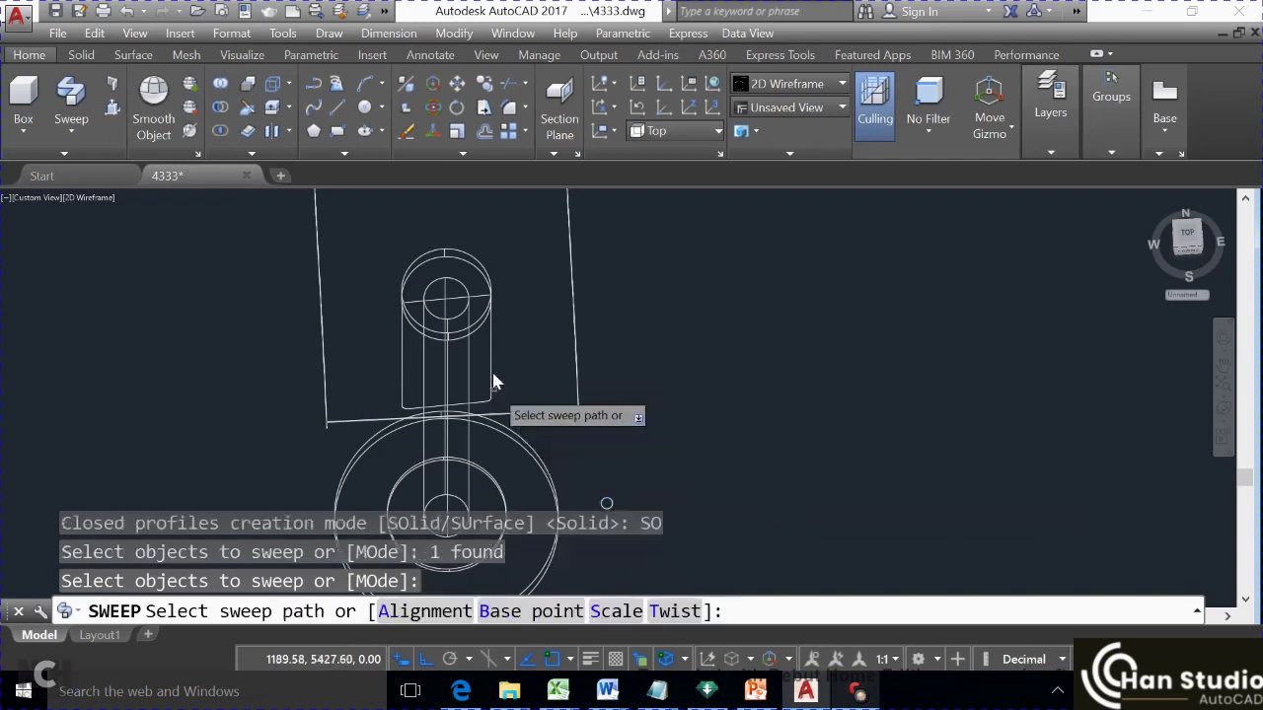
left_click(491, 373)
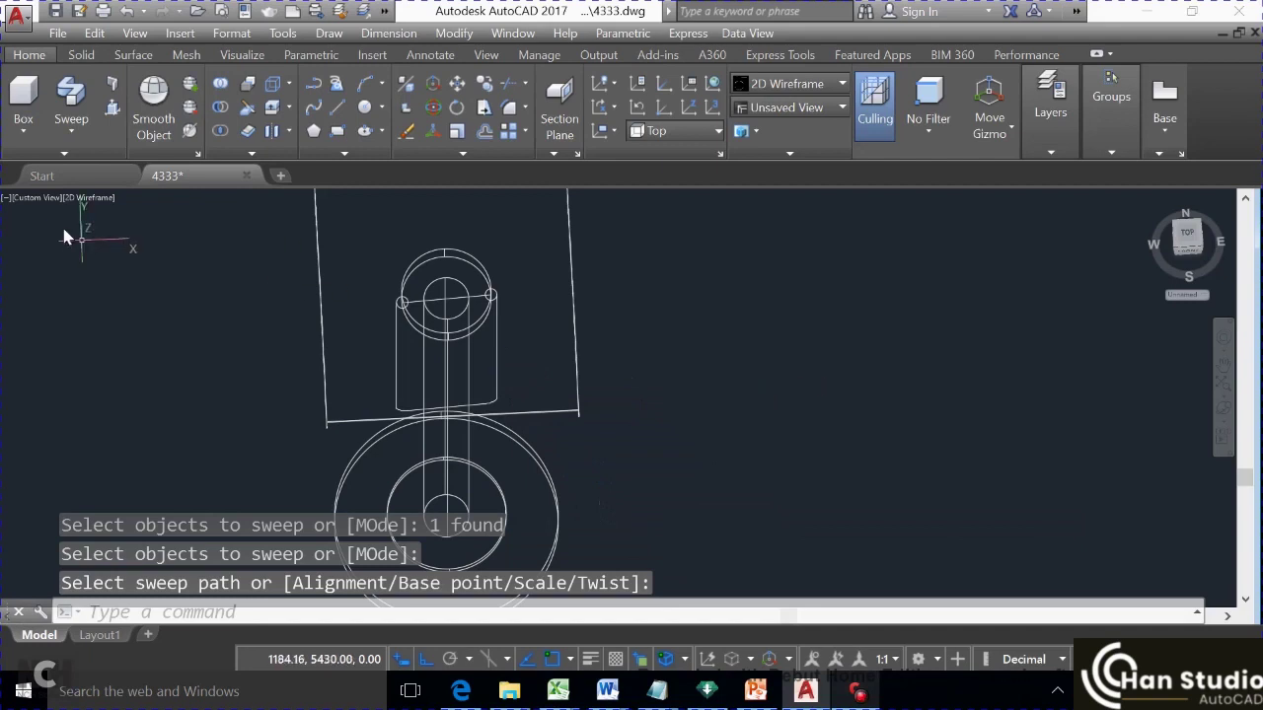
left_click(81, 197)
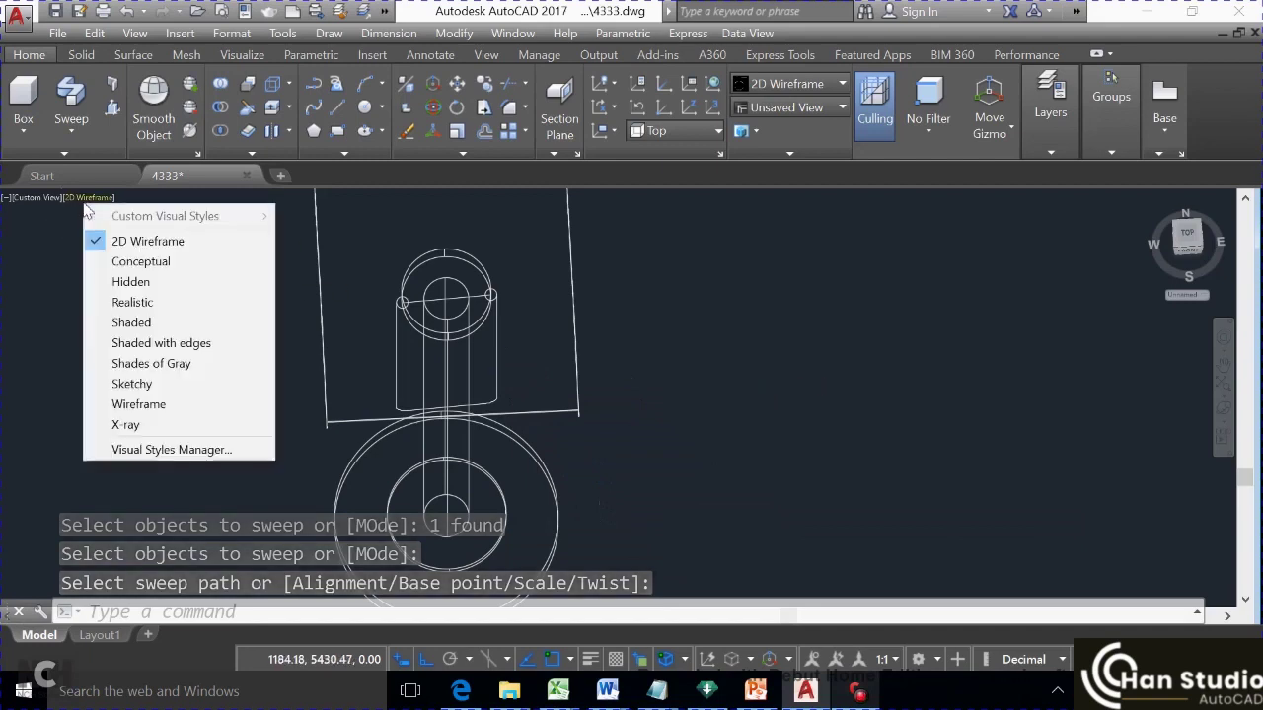
Apply the Realistic visual style and orbit to inspect the top plate and support
left_click(132, 302)
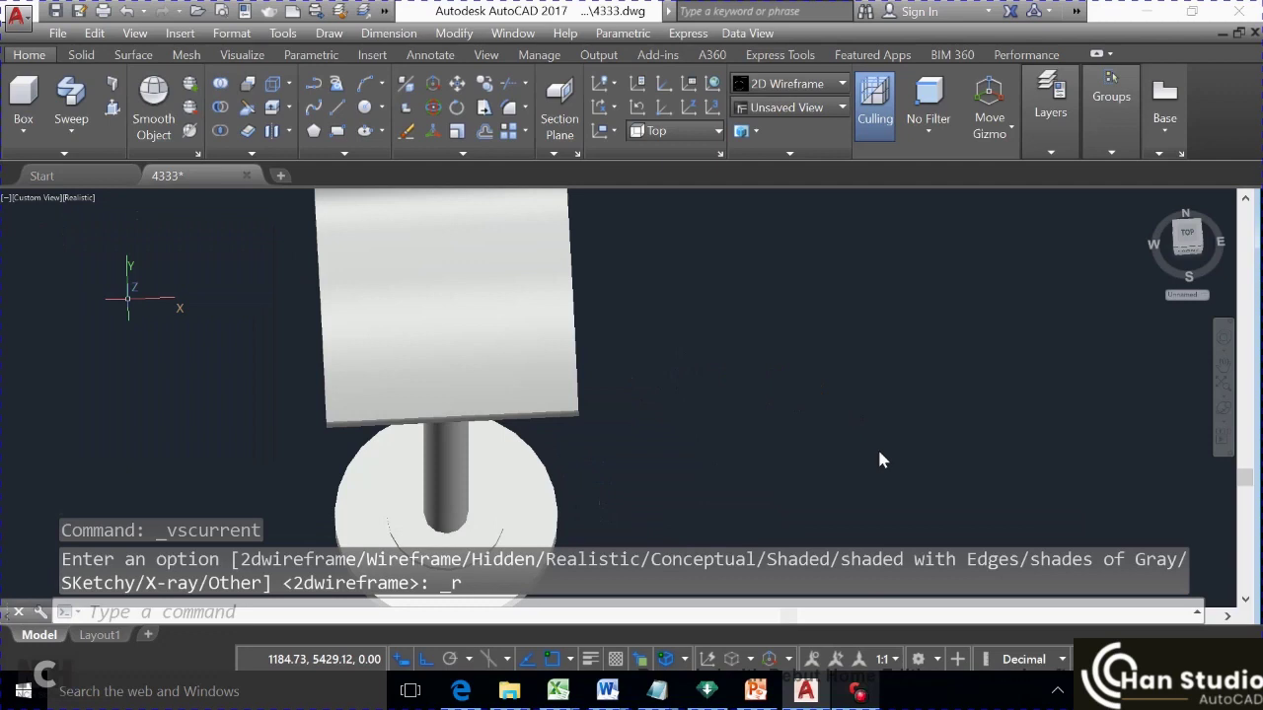
type("3dorbit")
key("Return")
left_click_drag(817, 491, 844, 363)
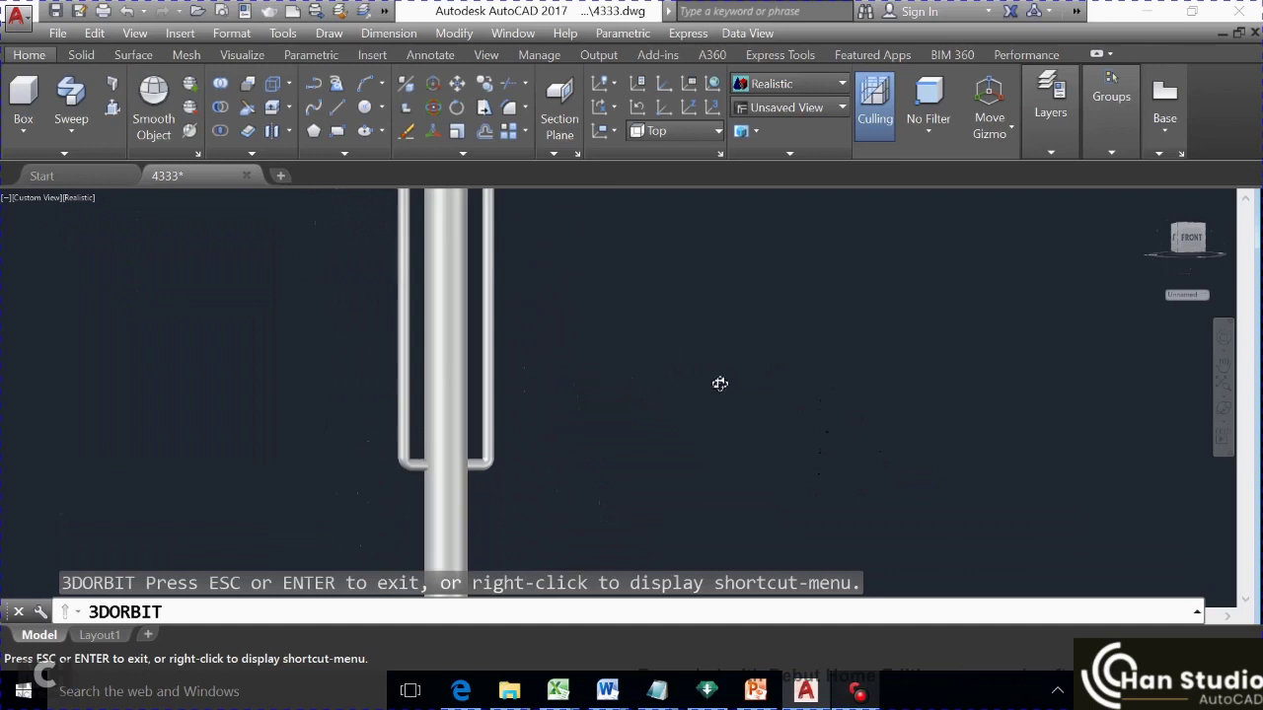
mouse_move(720, 381)
left_mouse_down()
mouse_move(682, 390)
mouse_move(642, 380)
mouse_move(645, 367)
mouse_move(670, 379)
mouse_move(550, 435)
left_mouse_up()
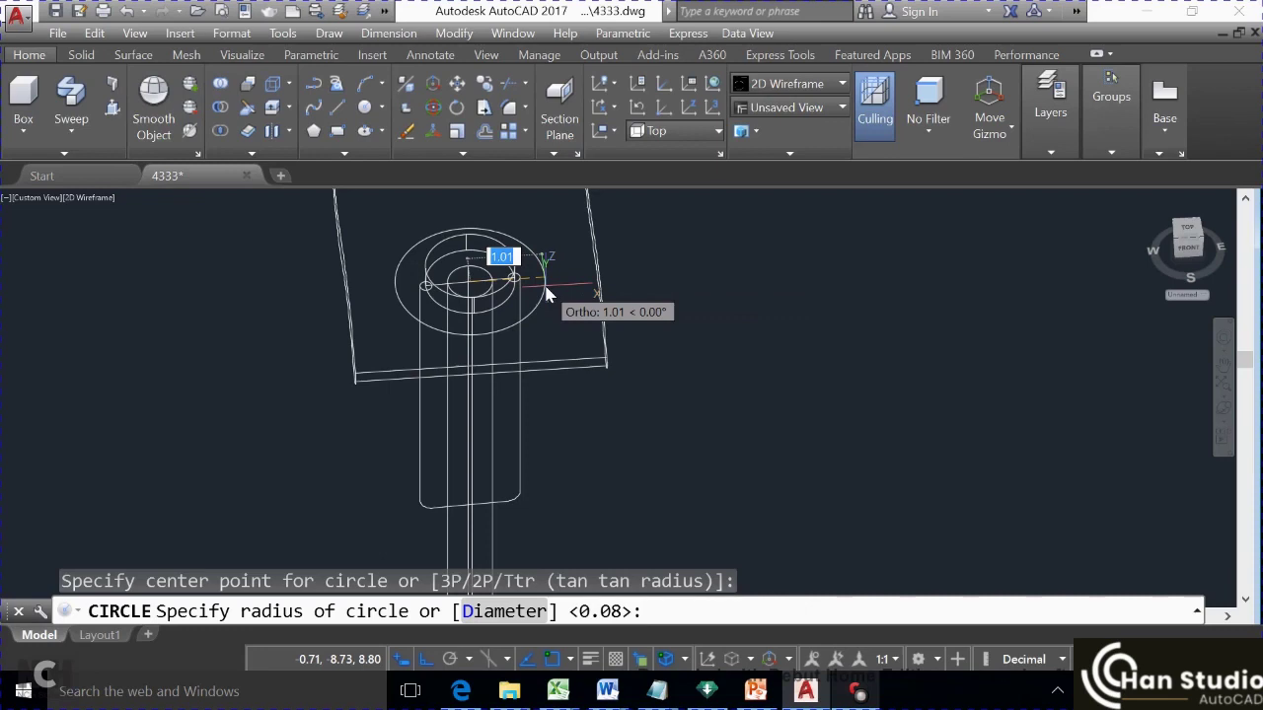
Give the pole-top circle radius 1 and extrude it into a short solid flange disc
type("1")
key("Return")
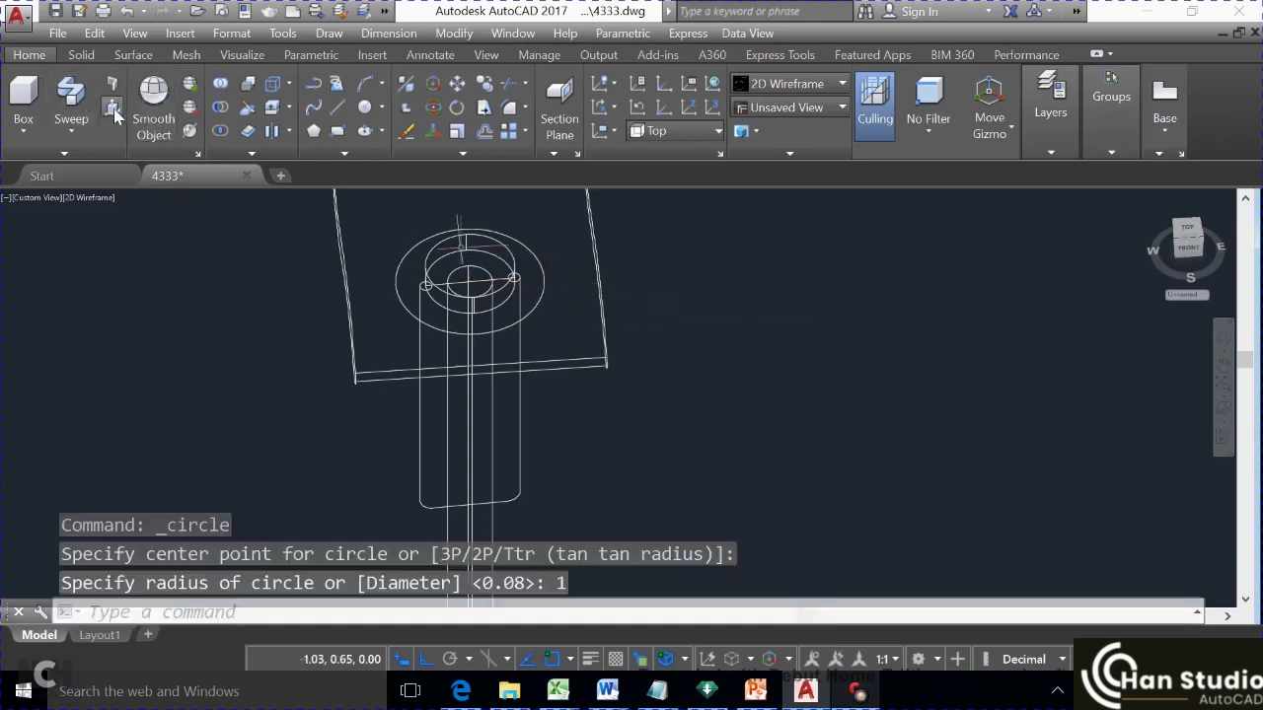
left_click(71, 127)
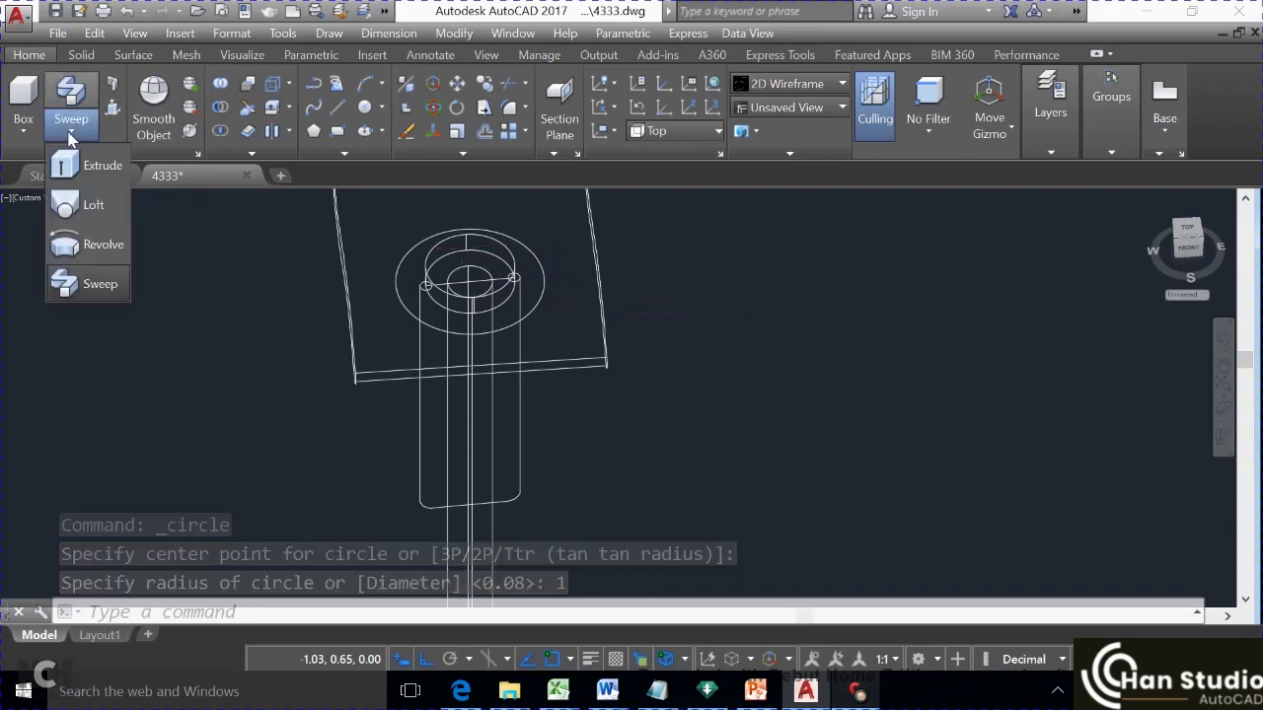
left_click(96, 175)
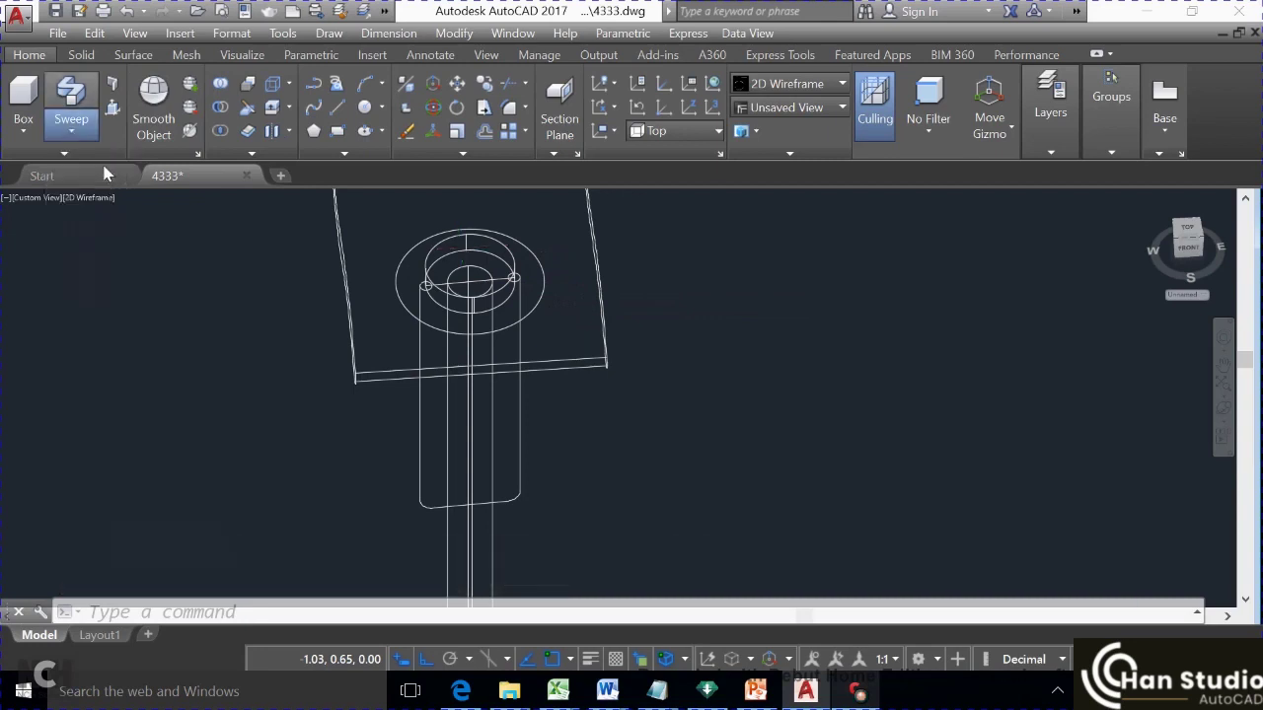
left_click(545, 296)
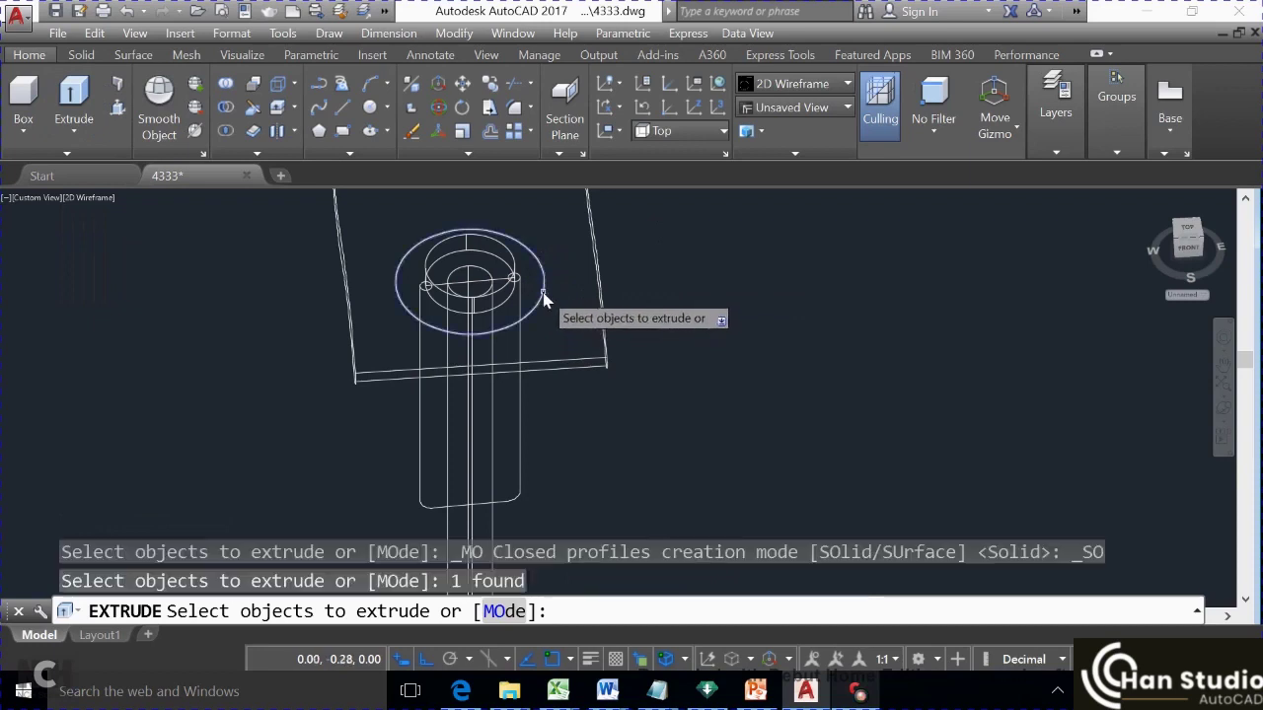
key("Return")
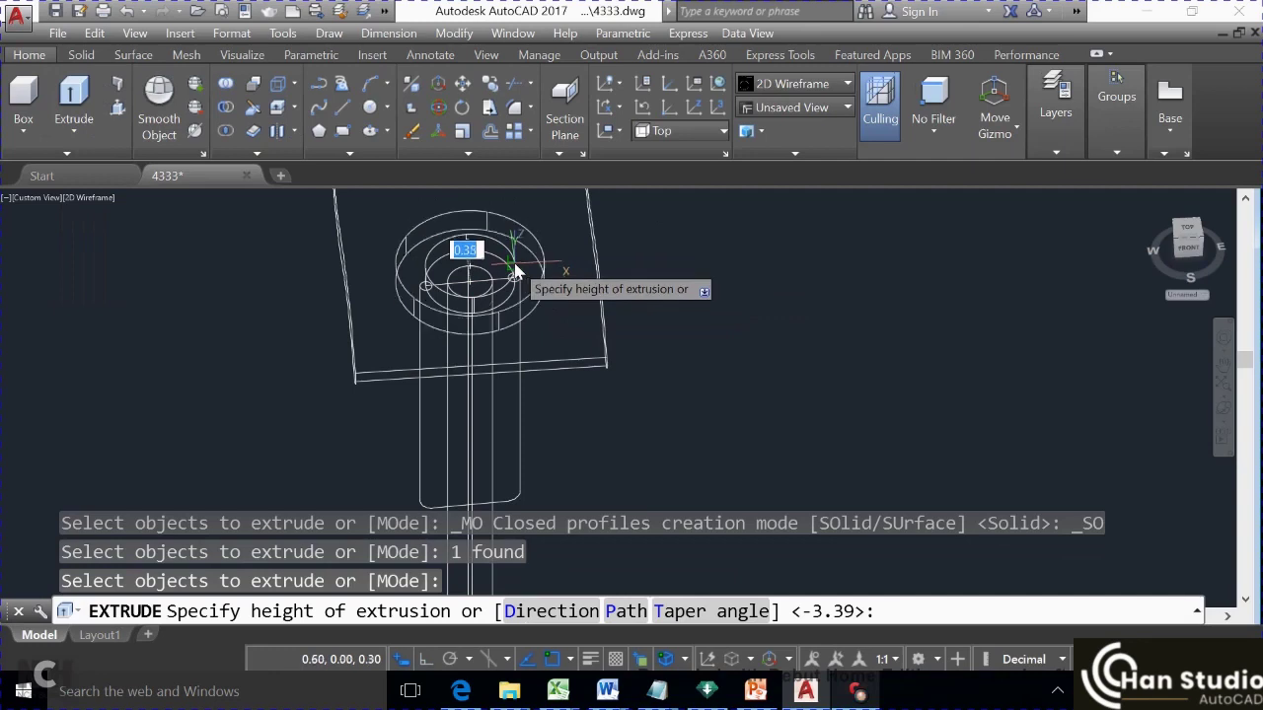
left_click(516, 273)
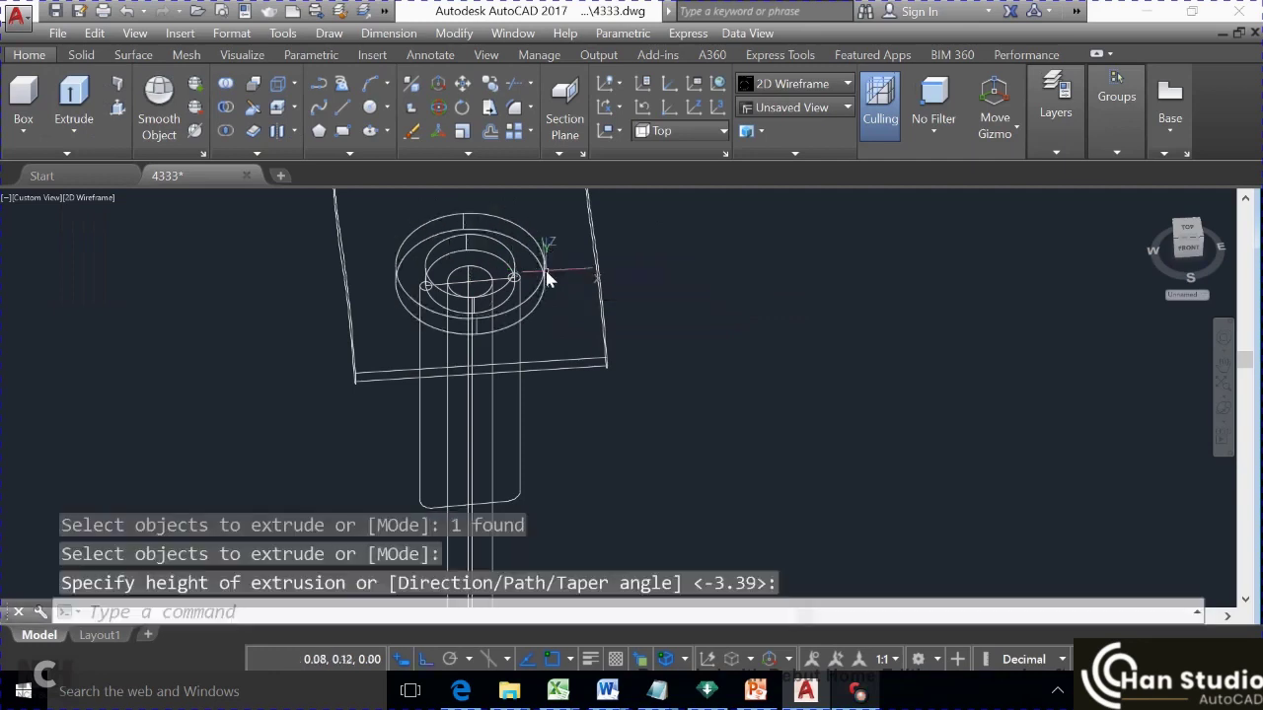
left_click(511, 259)
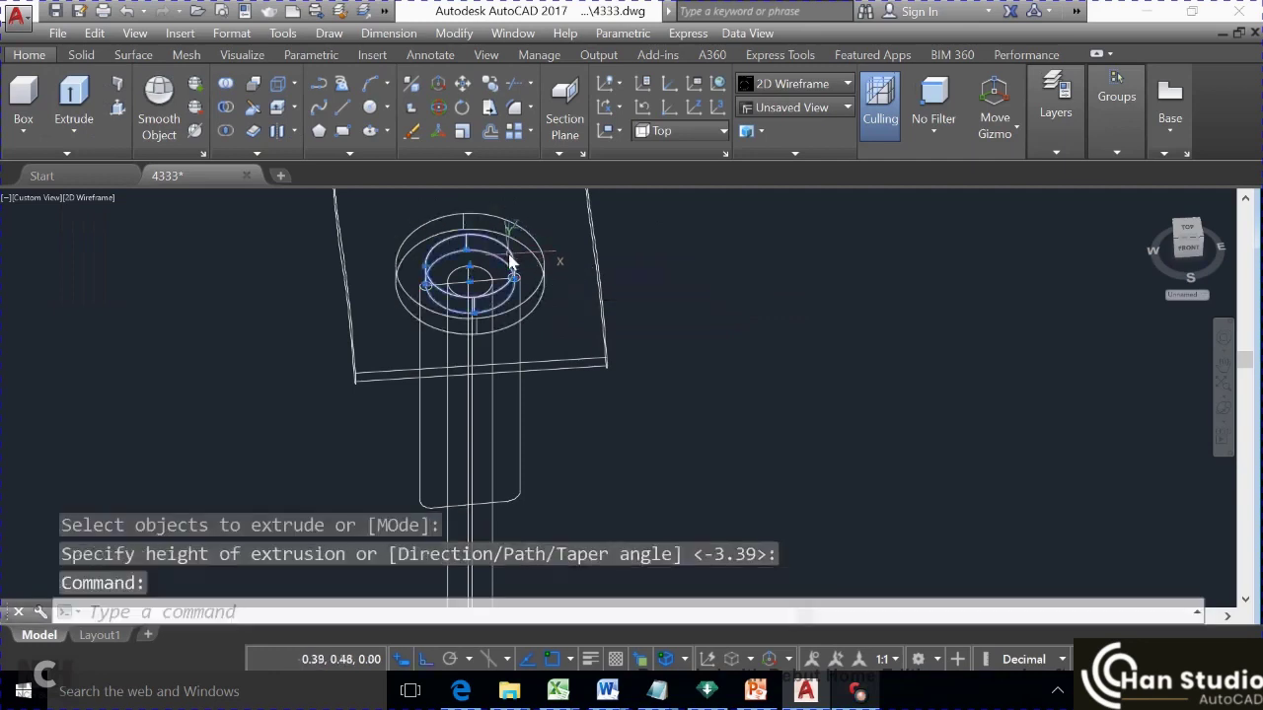
Erase the leftover inner circle and orbit the model to an angled view
type("e")
key("Return")
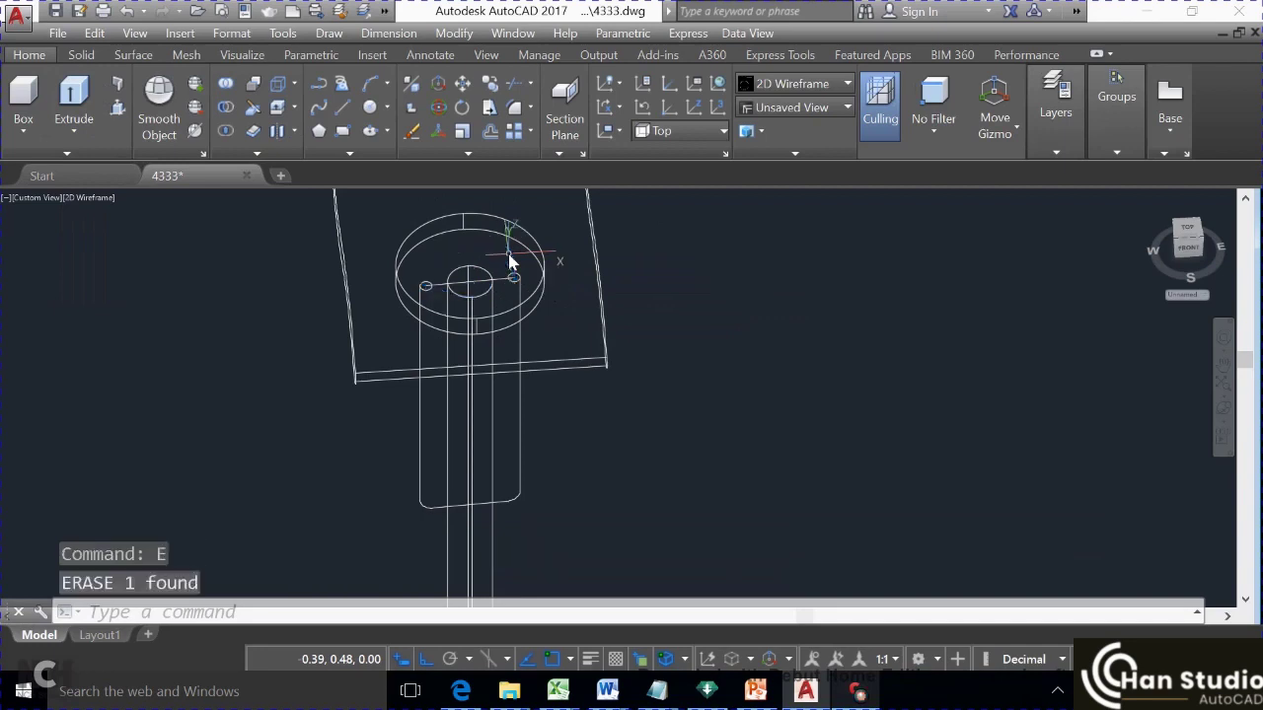
left_click_drag(653, 458, 617, 451)
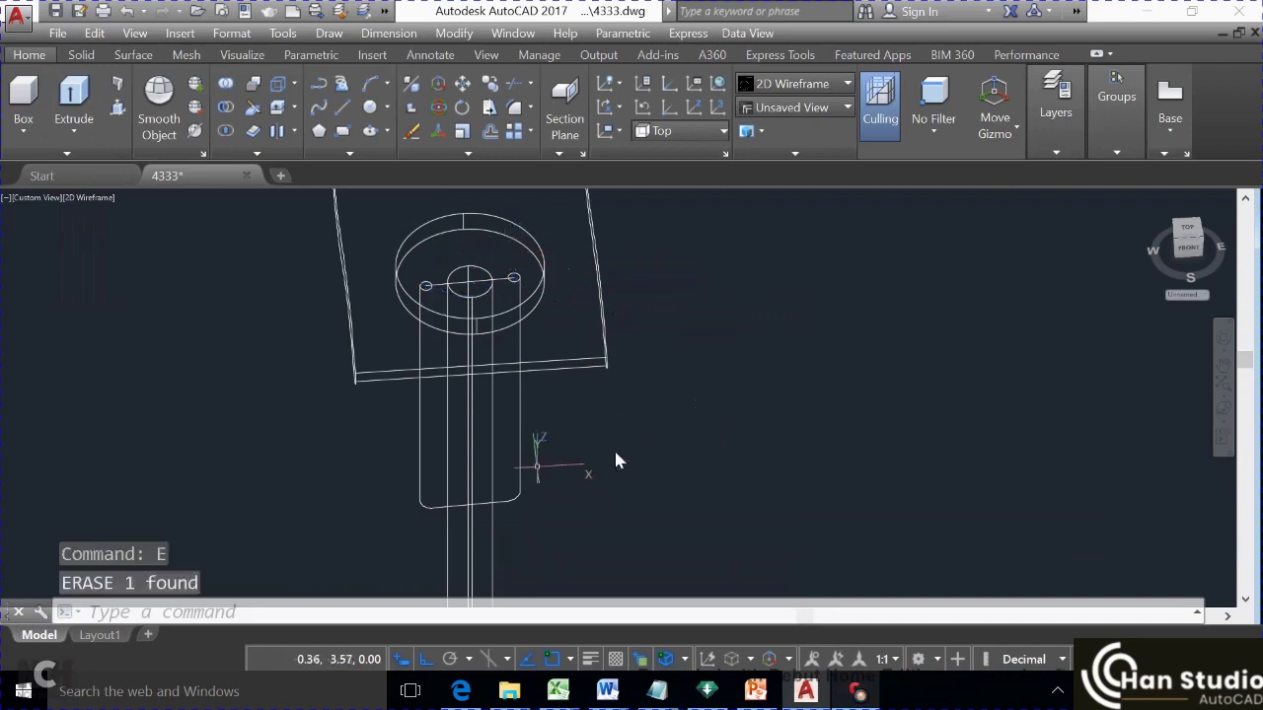
type("orbit")
key("Return")
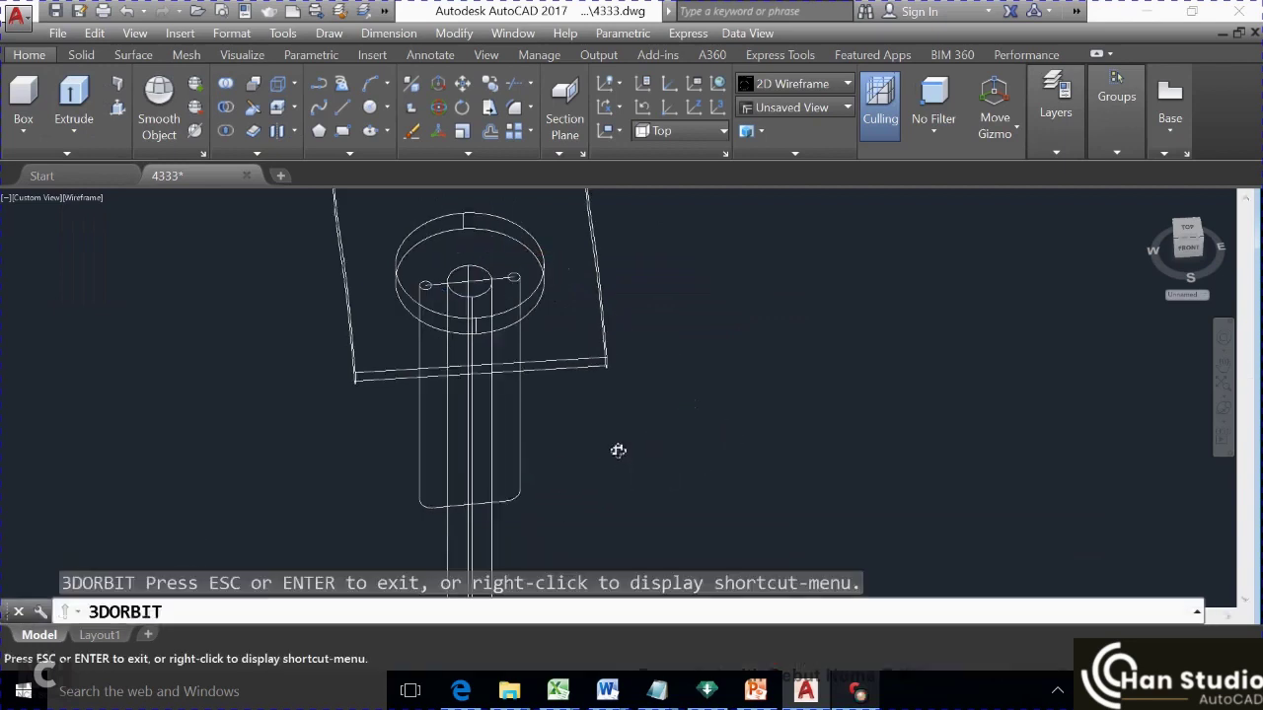
left_click_drag(617, 448, 664, 445)
key("Escape")
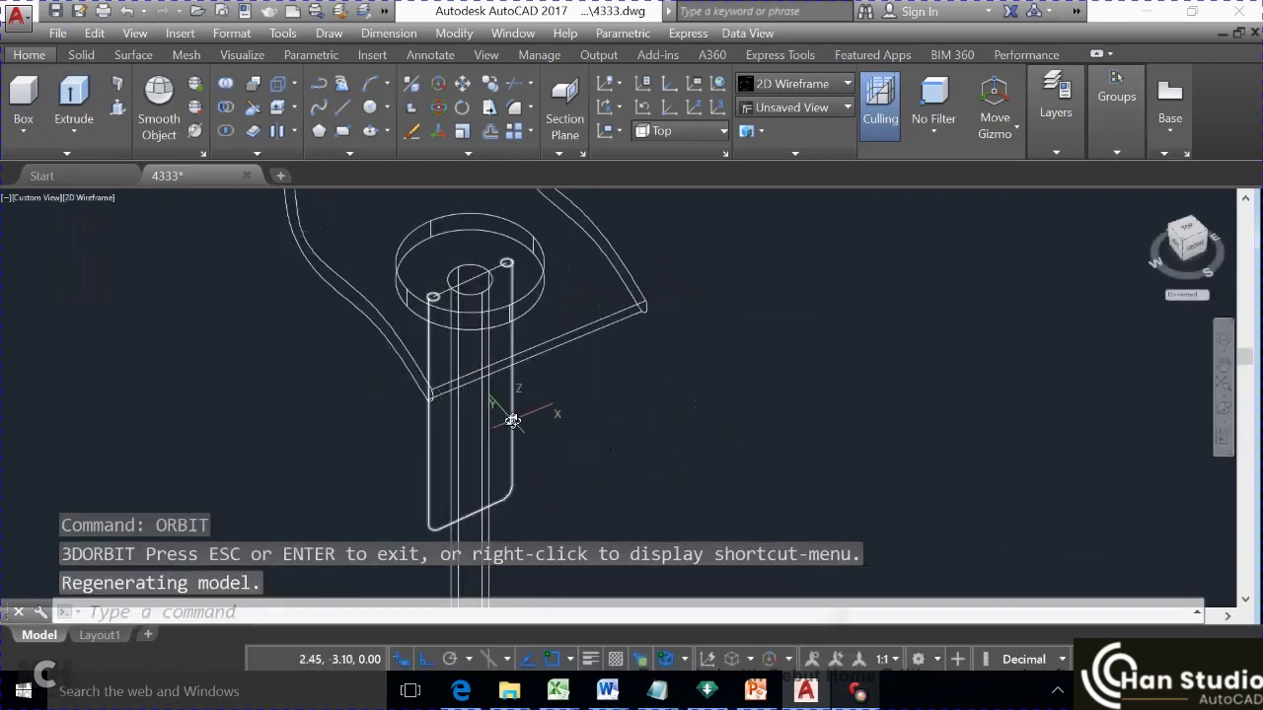
Move the flat vertical support plate into place alongside the pole
left_click(510, 419)
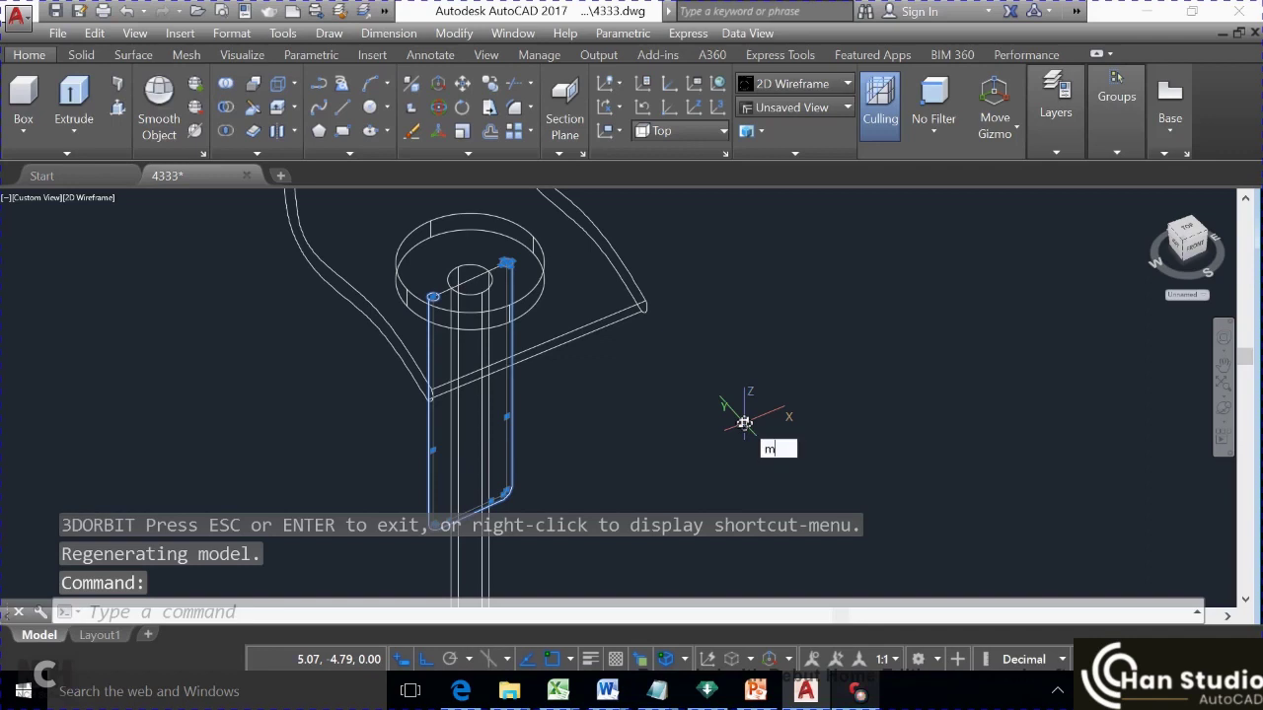
type("m")
key("Return")
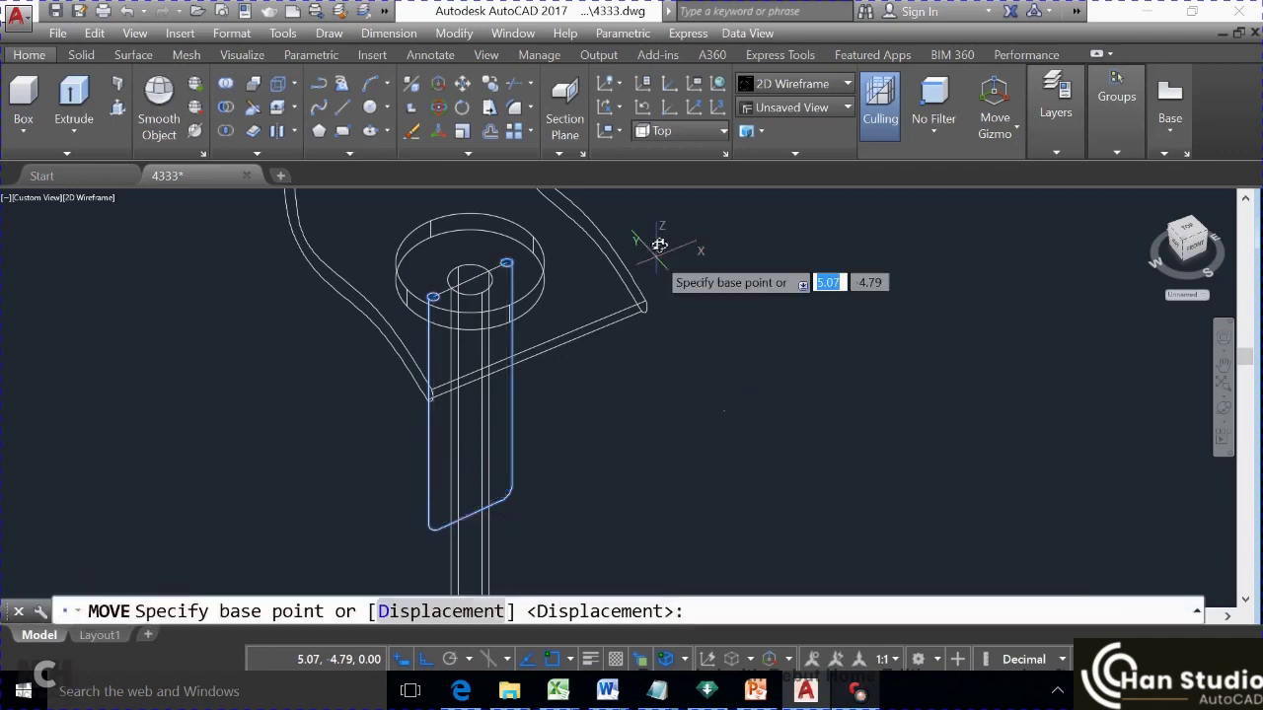
left_click(663, 217)
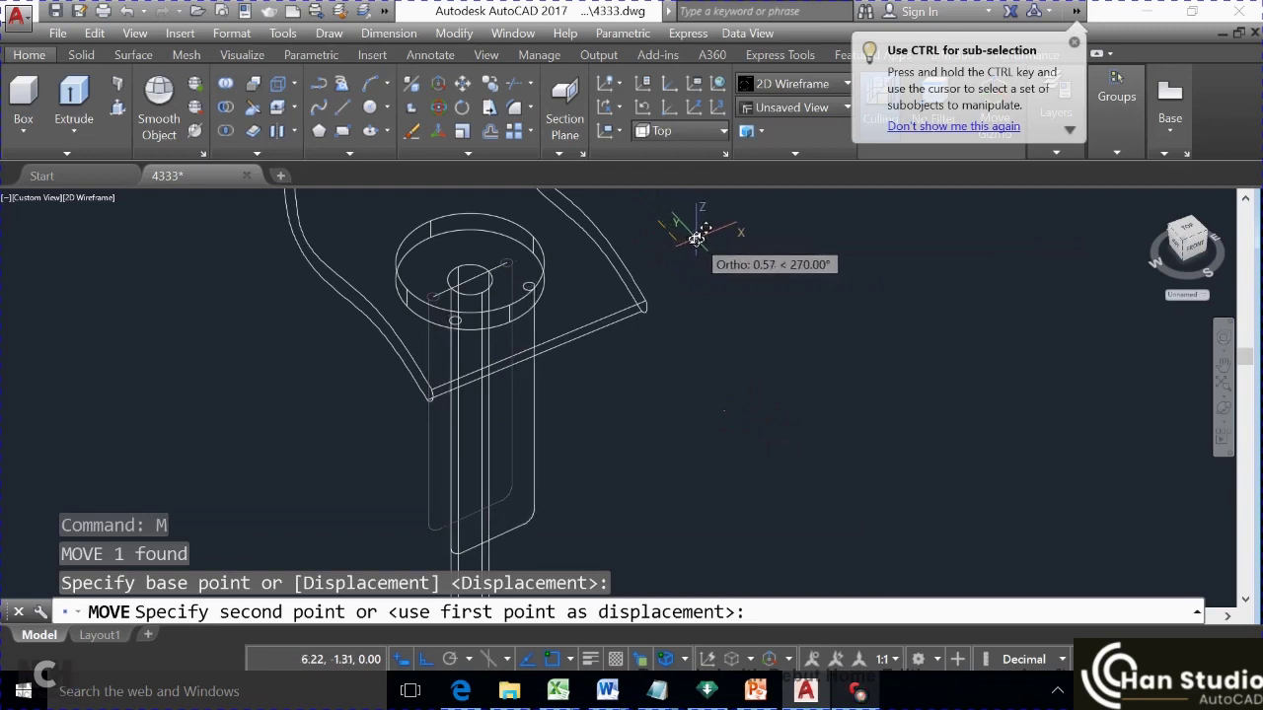
left_click(696, 237)
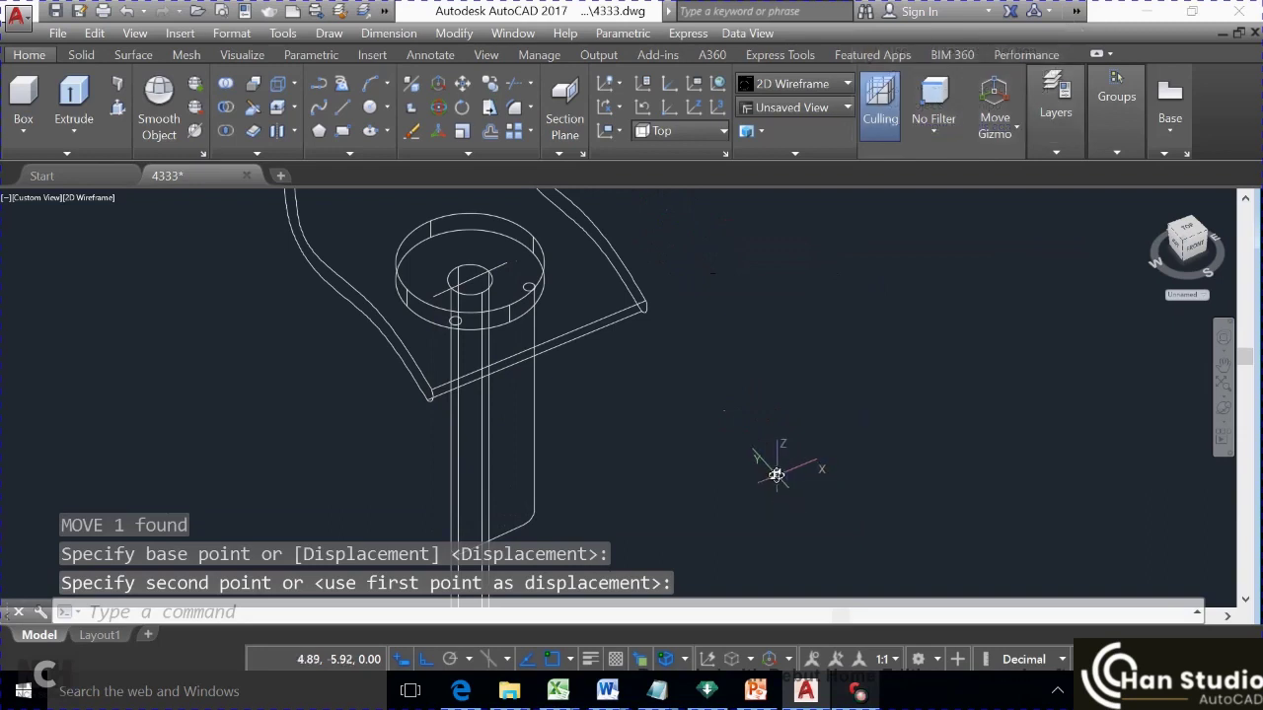
Orbit and zoom to view the stool from the side and from above
type("o")
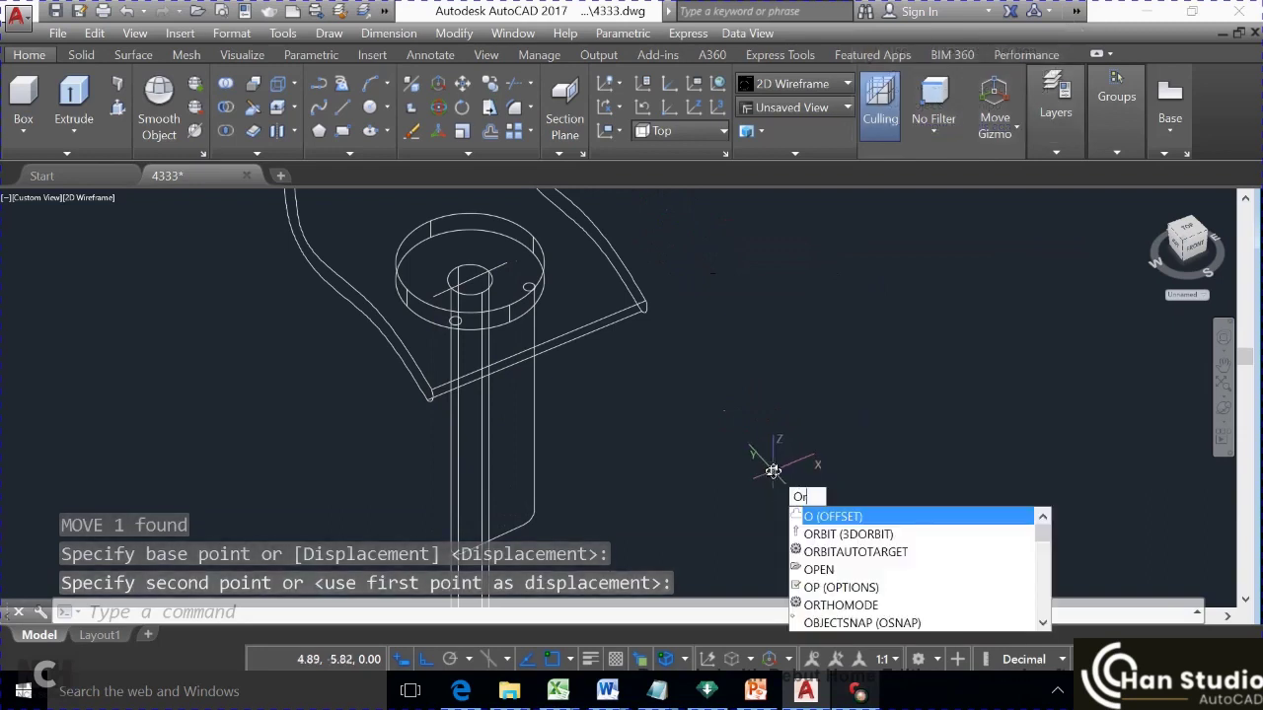
key("Return")
mouse_move(769, 463)
left_mouse_down()
mouse_move(721, 398)
mouse_move(533, 382)
mouse_move(503, 367)
mouse_move(609, 378)
mouse_move(563, 394)
mouse_move(754, 433)
left_mouse_up()
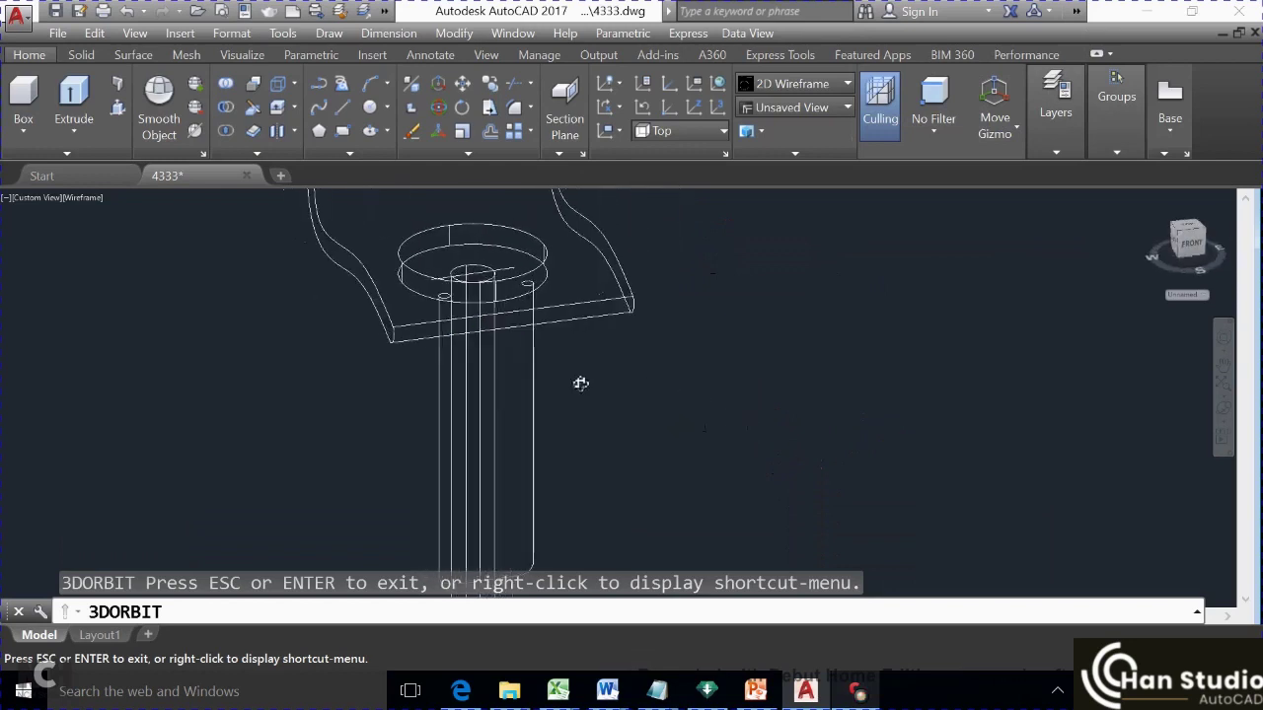
scroll(580, 382, "down", 2)
scroll(580, 383, "down", 2)
left_click_drag(580, 383, 483, 328)
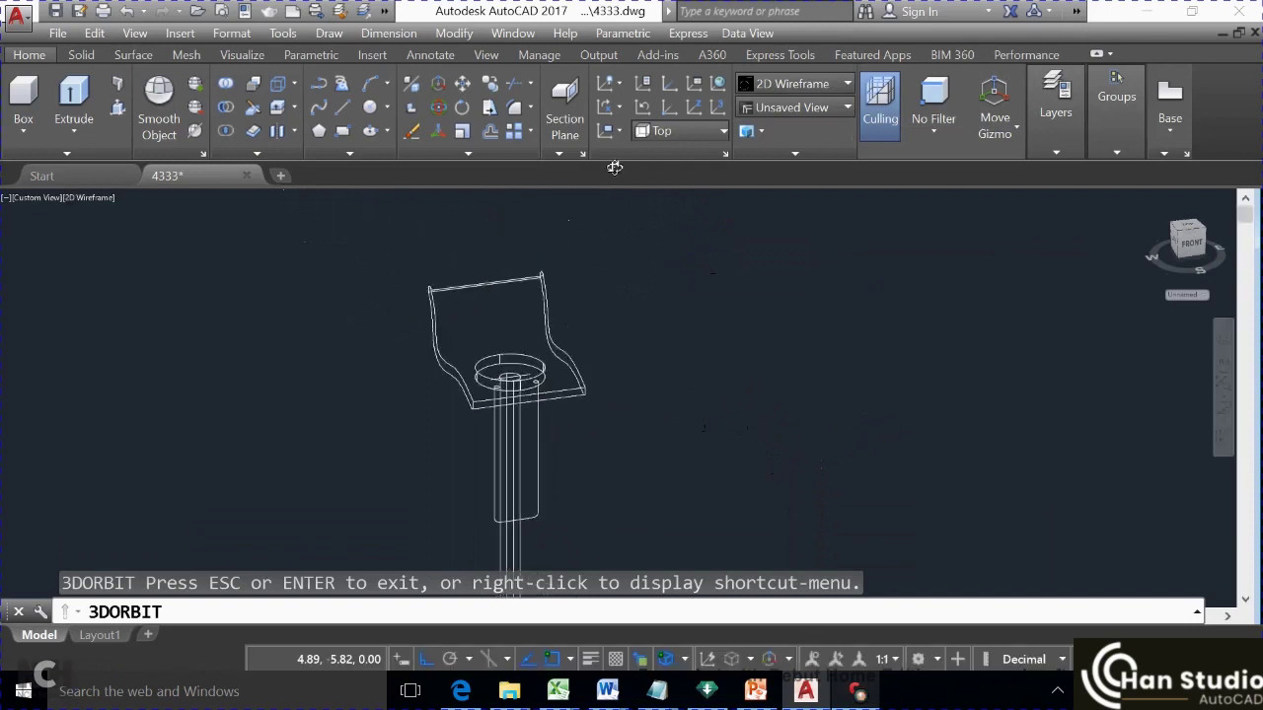
key("Escape")
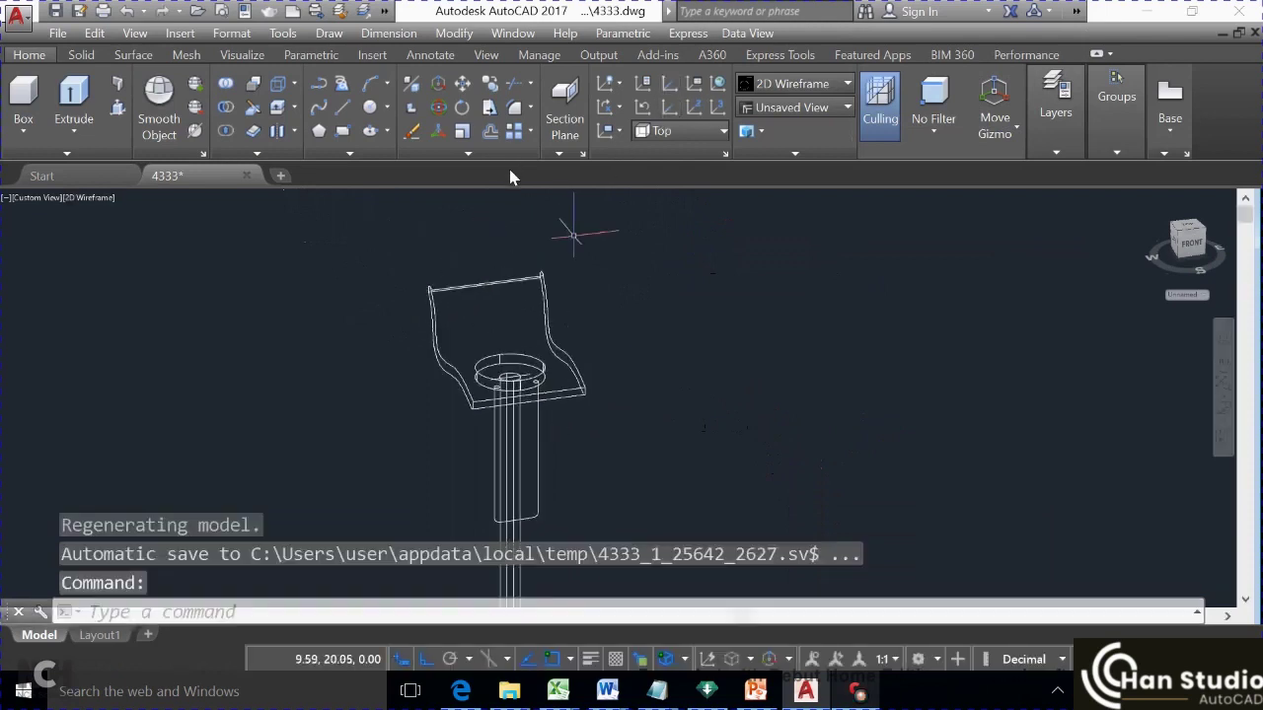
scroll(647, 341, "up", 3)
scroll(651, 345, "down", 1)
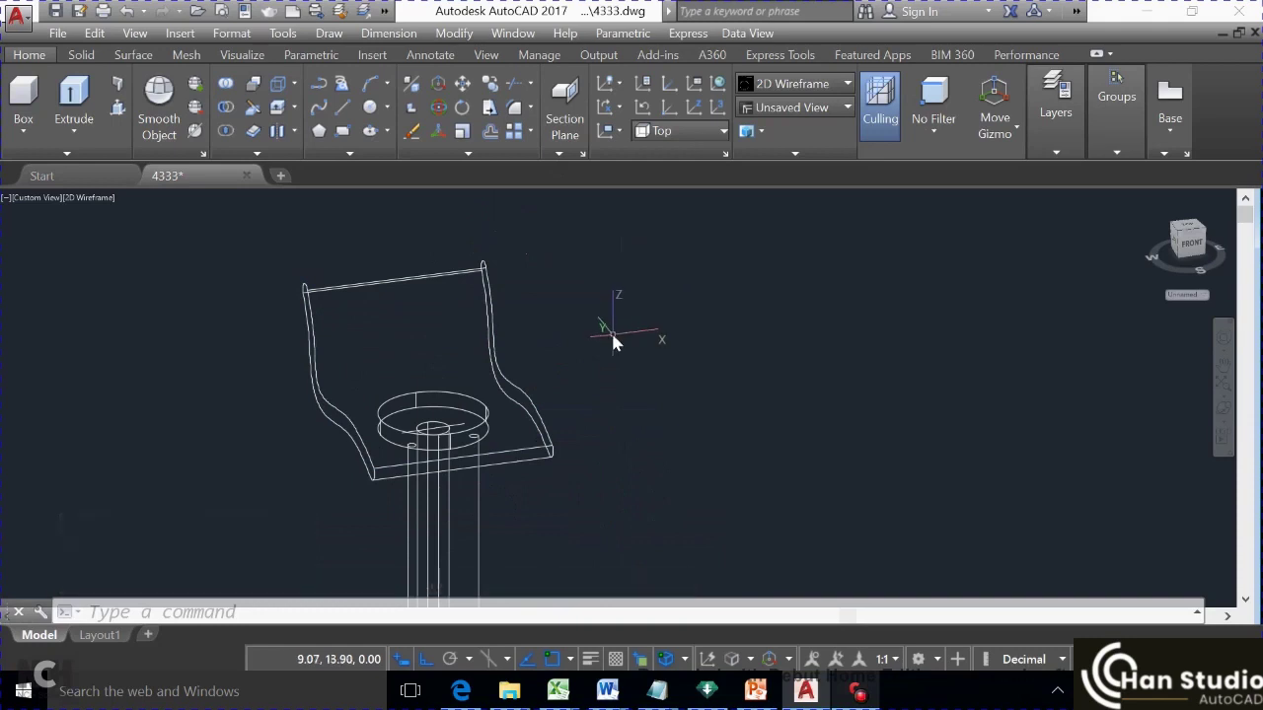
Fillet the curved seat's left, right and lower side edges at 0.10 radius in one Multiple pass
key("Escape")
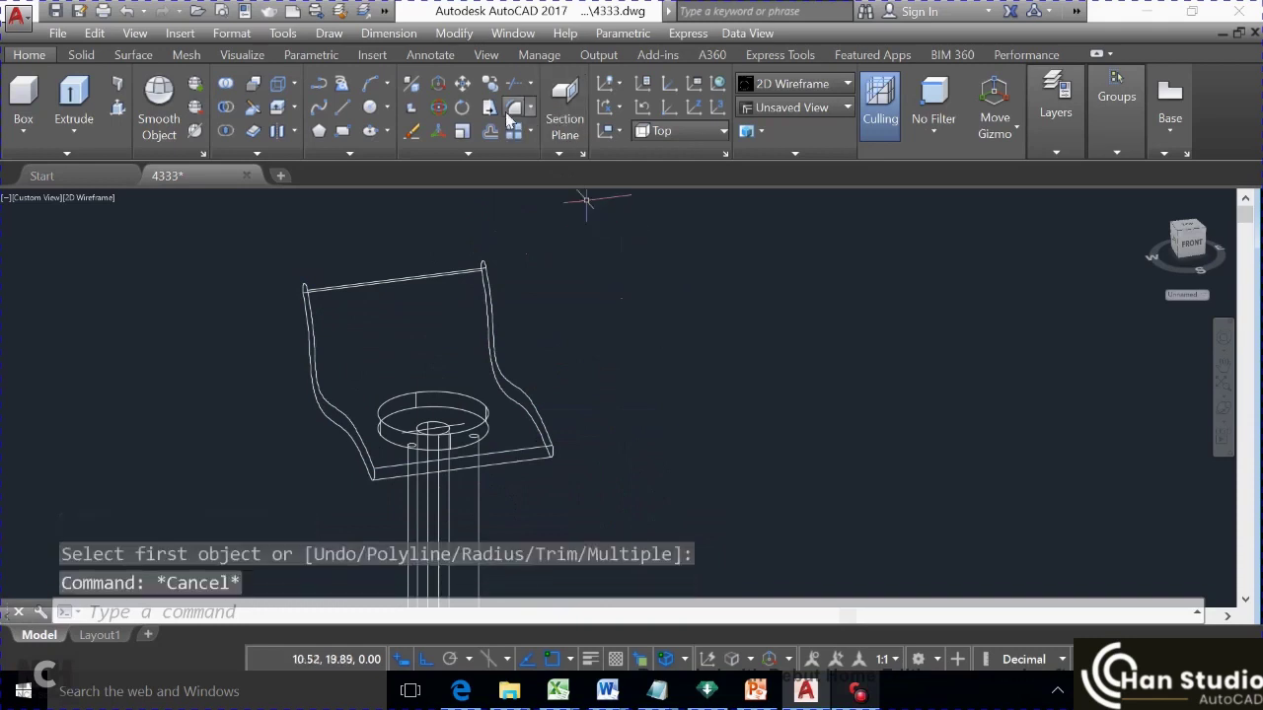
key("Return")
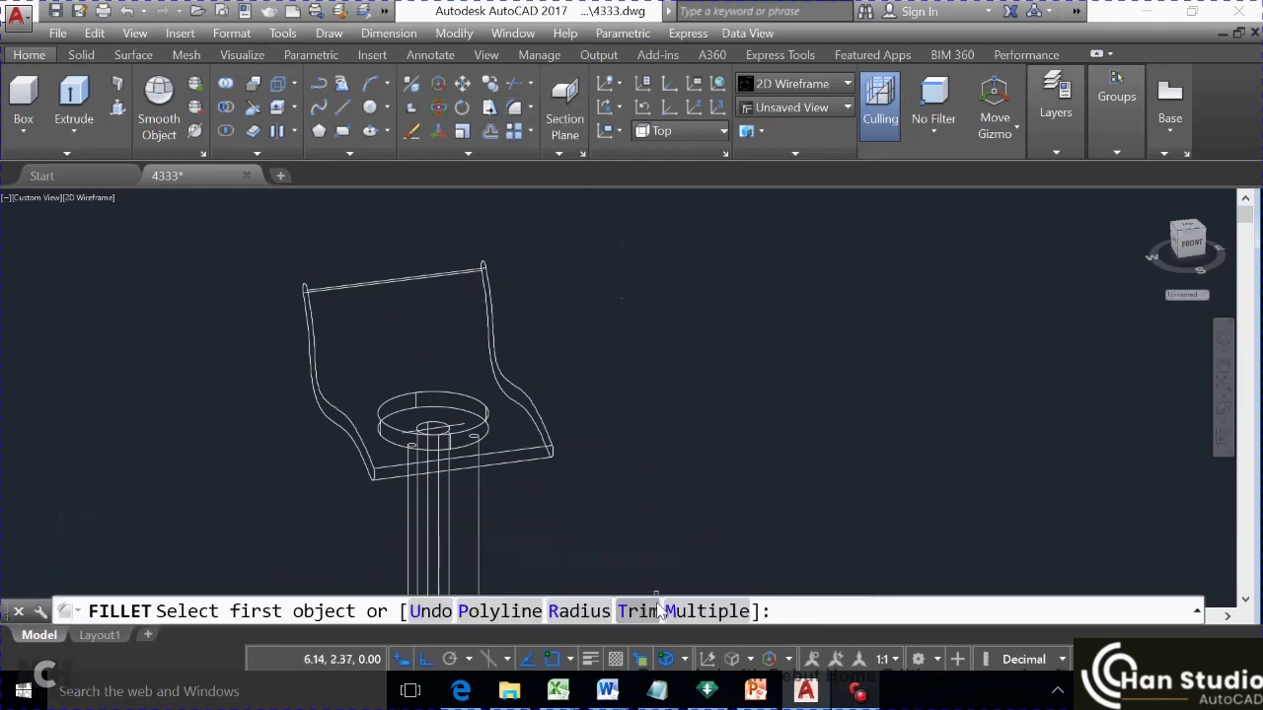
left_click(691, 611)
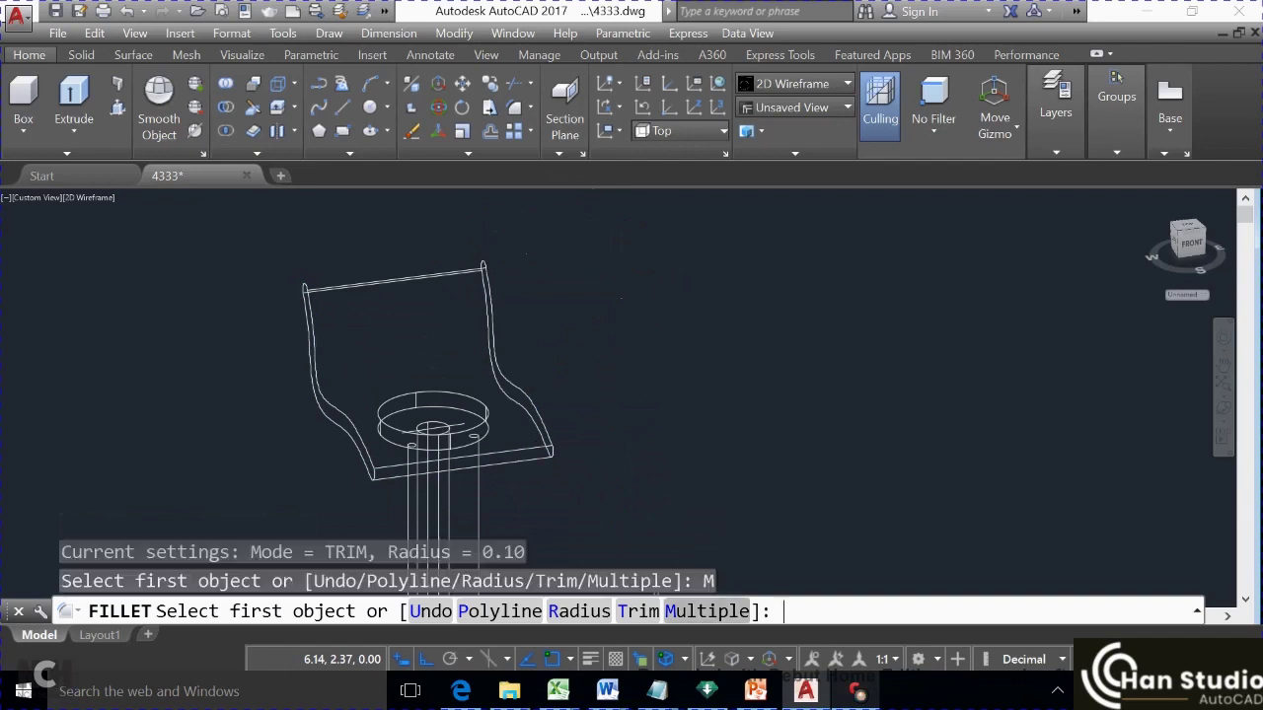
type(".1")
key("Return")
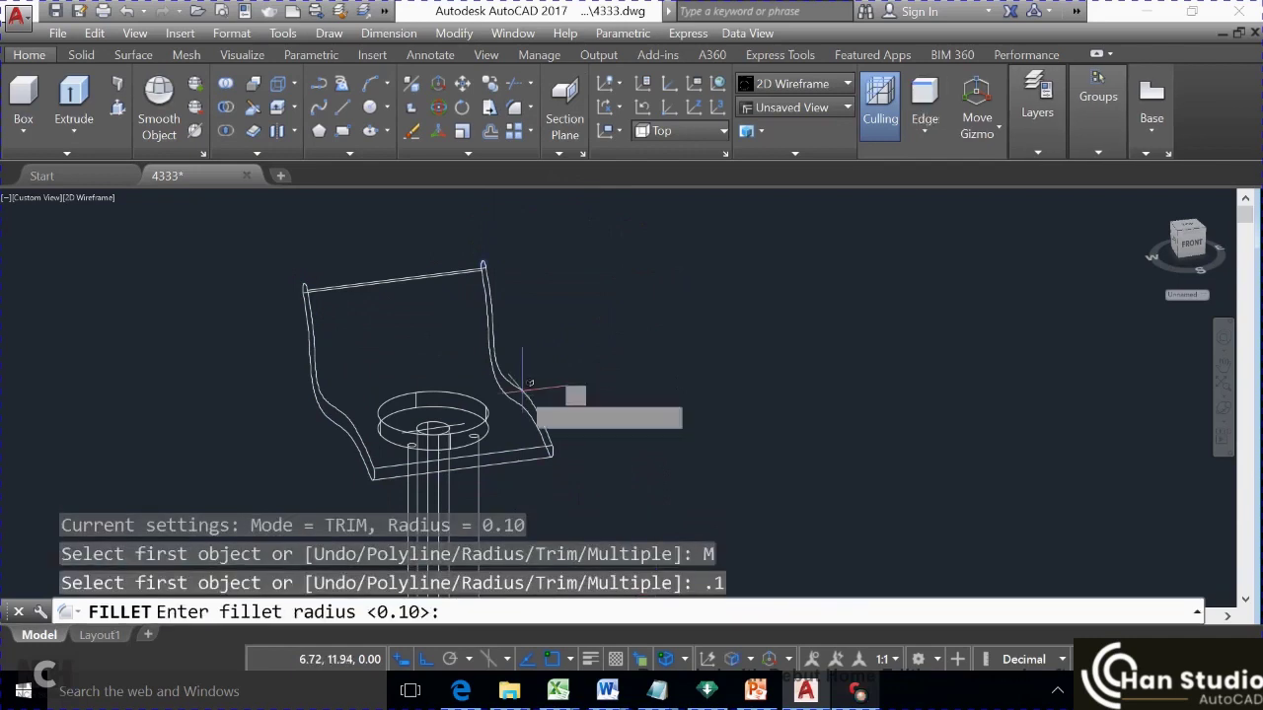
key("Return")
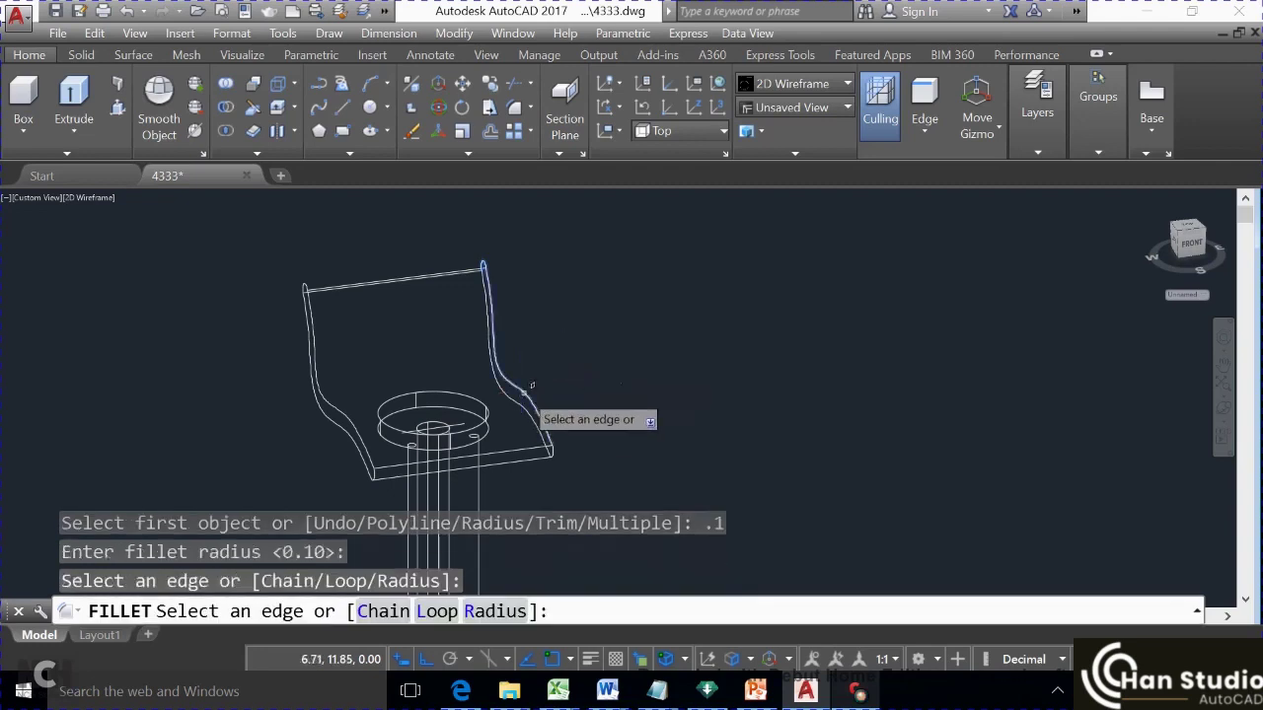
left_click(534, 408)
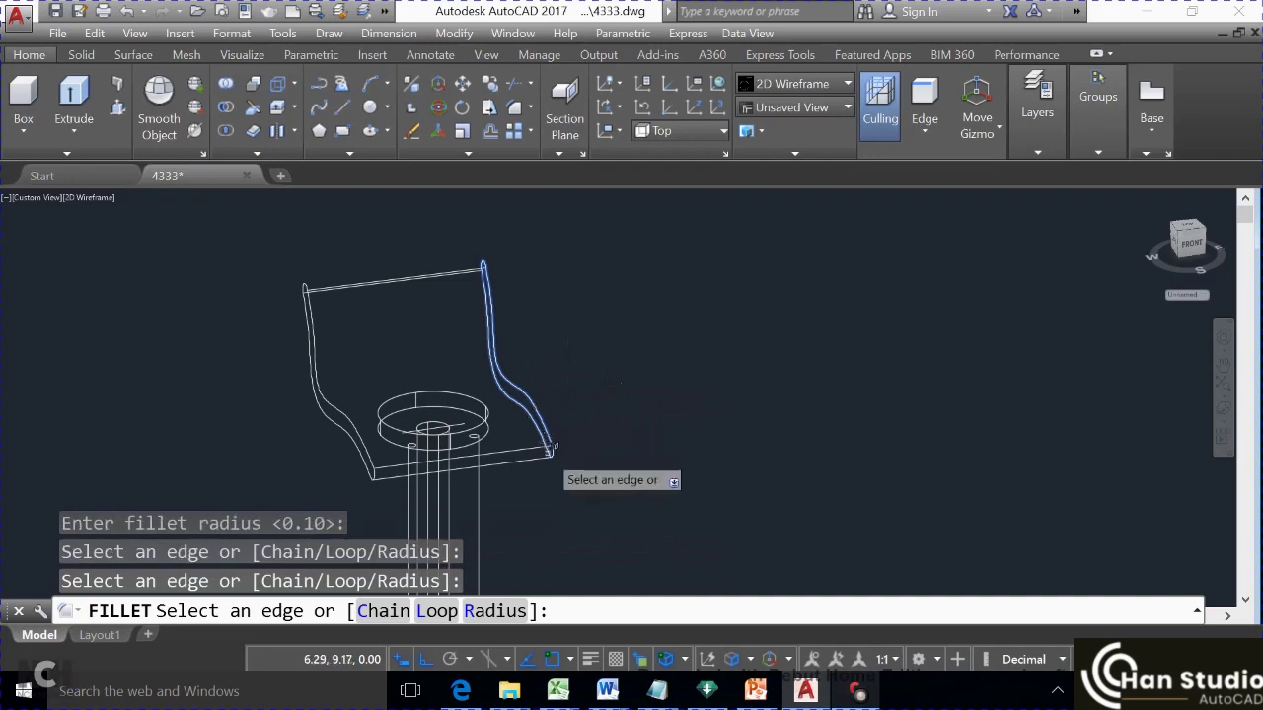
left_click(555, 449)
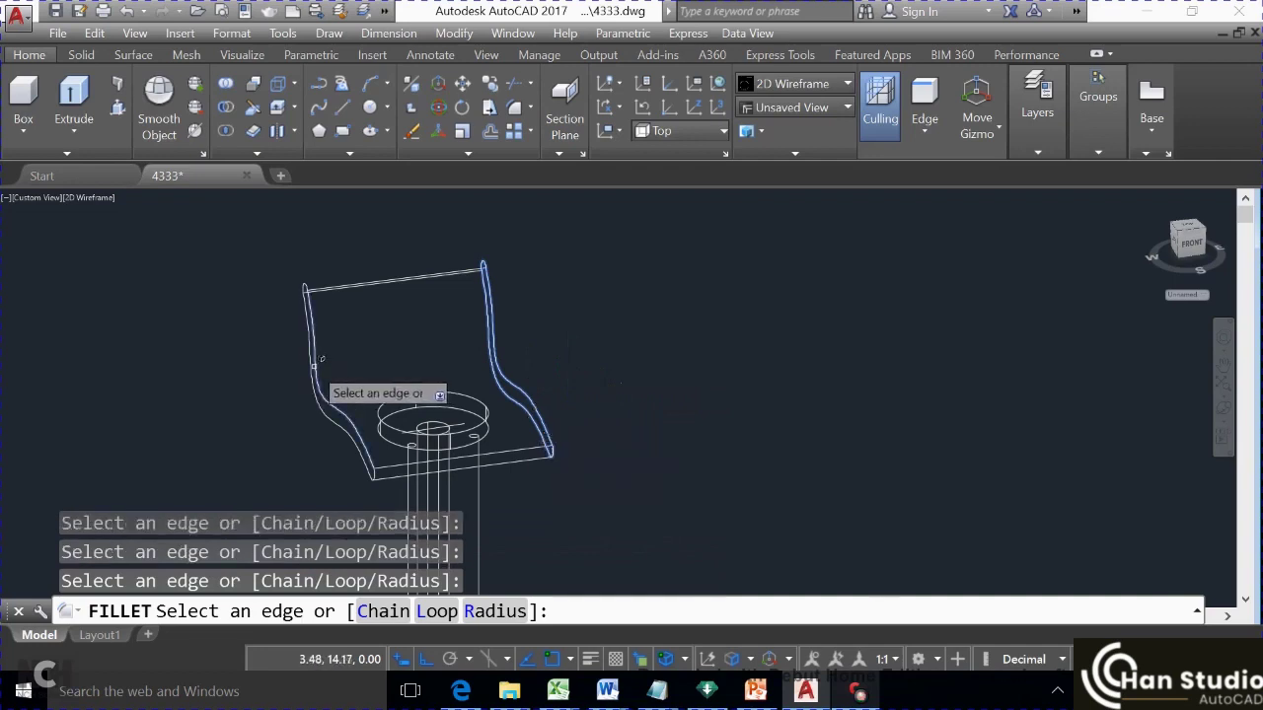
left_click(312, 367)
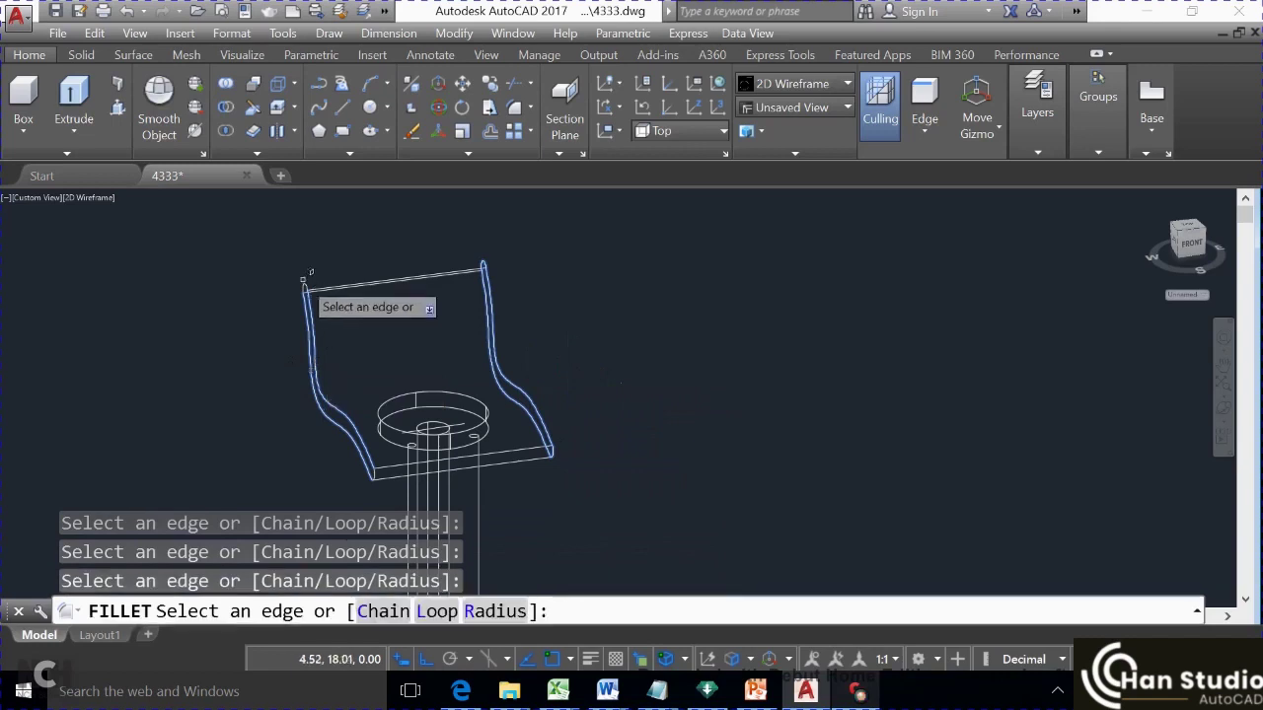
left_click(378, 469)
left_click(381, 467)
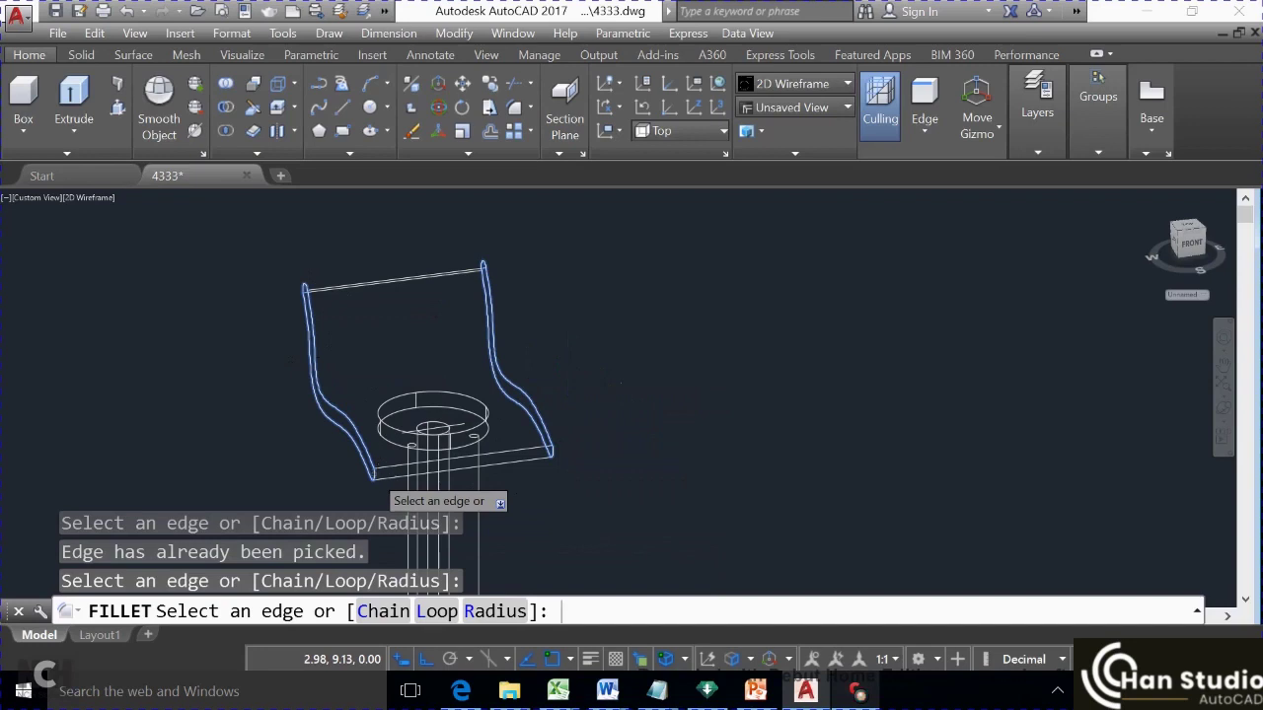
key("Return")
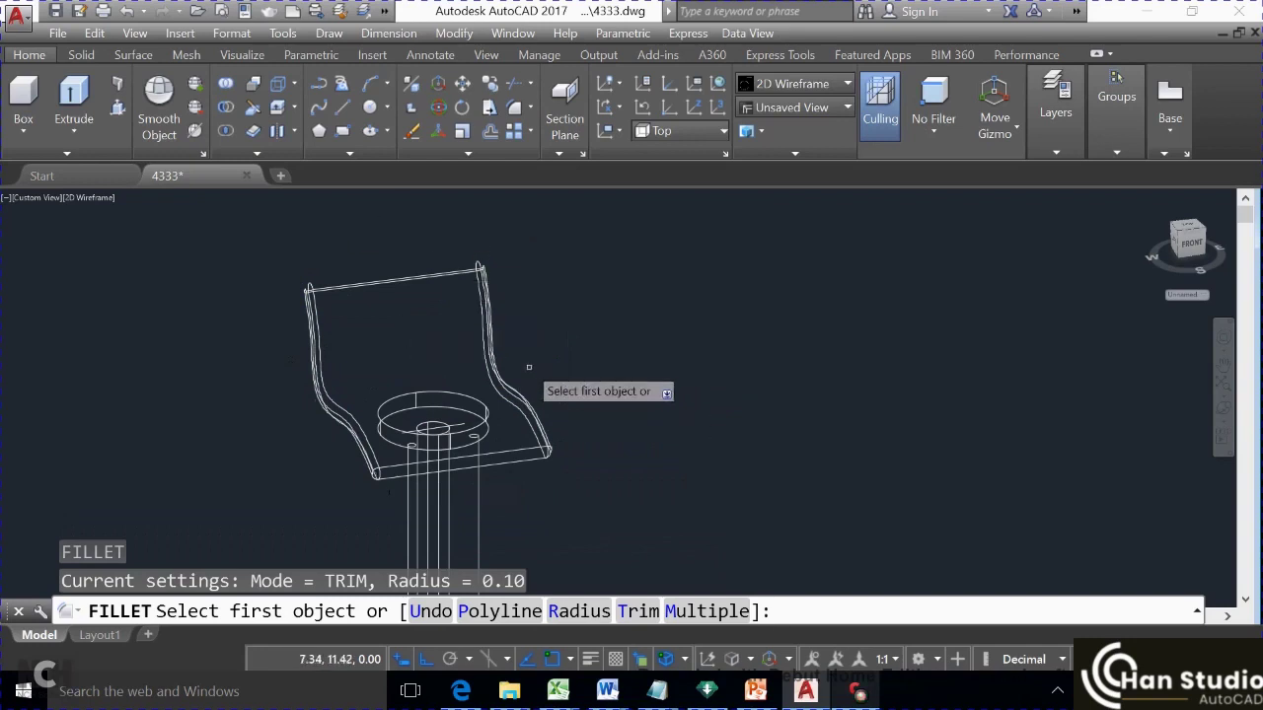
Cancel the pending fillet, clear the selection and orbit to a flatter side view
left_click(483, 422)
key("Escape")
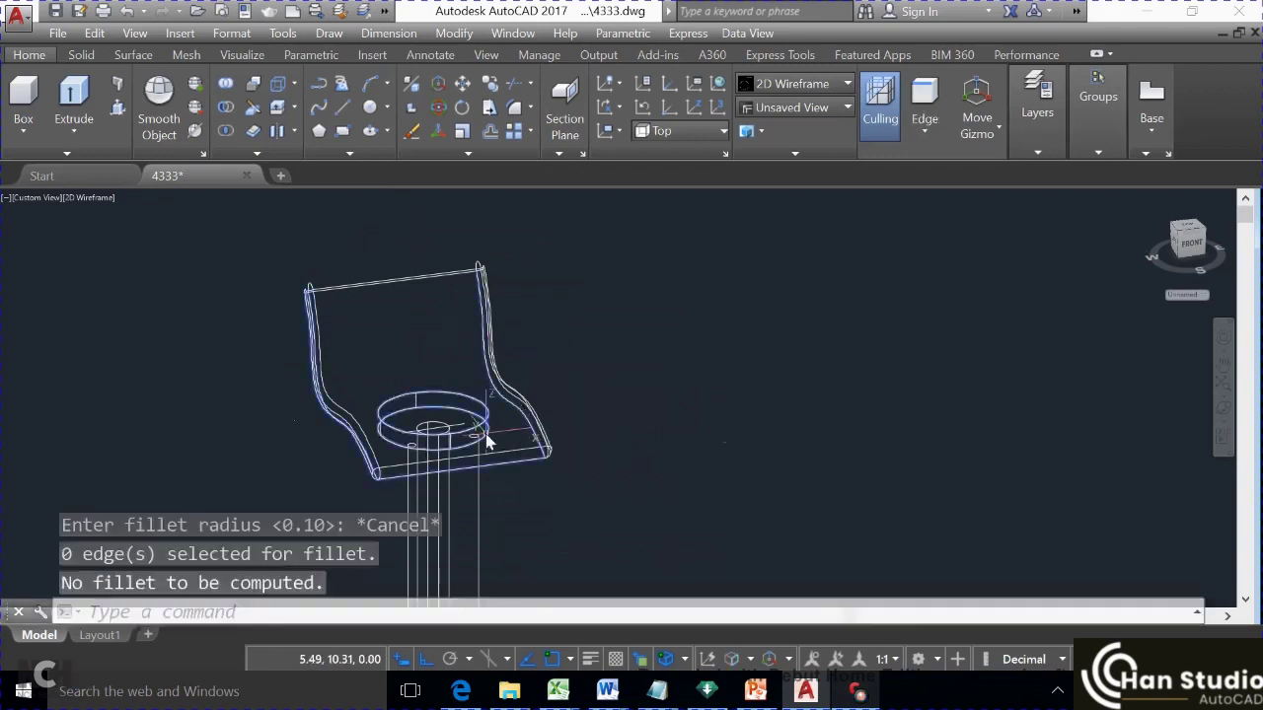
key("Escape")
key("ctrl+a")
key("Escape")
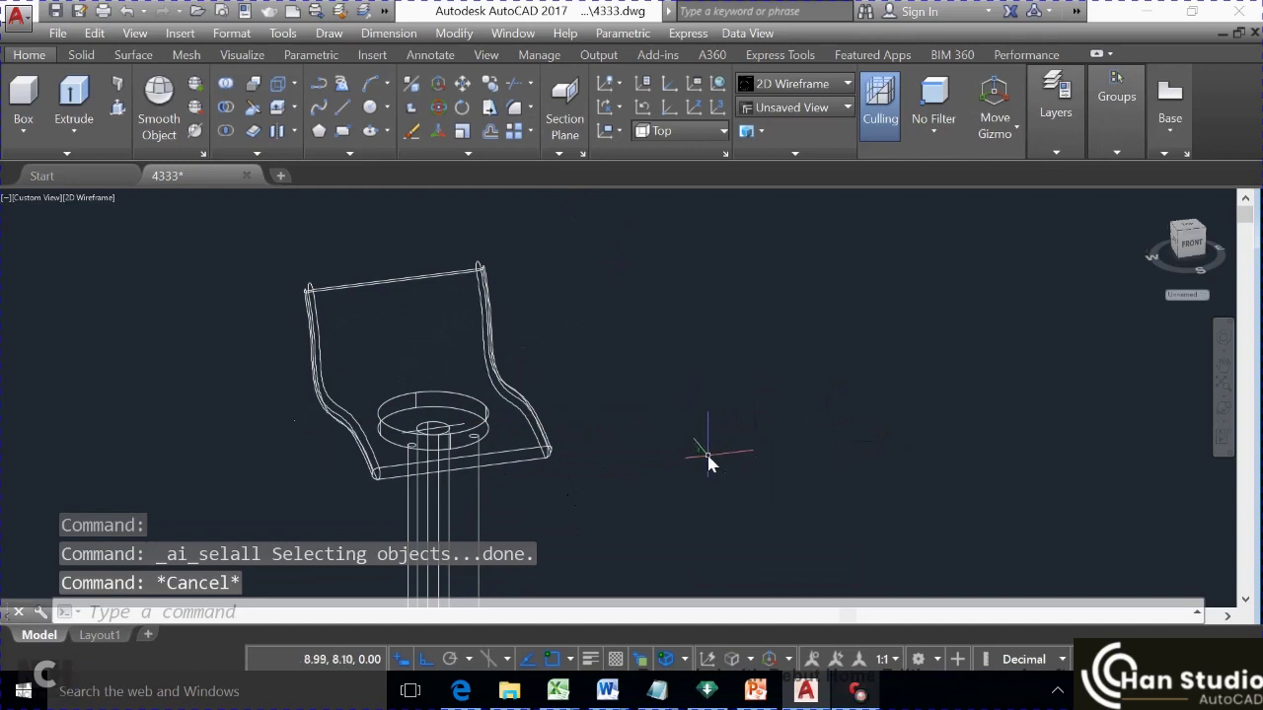
middle_click_drag(566, 479, 564, 385, "shift")
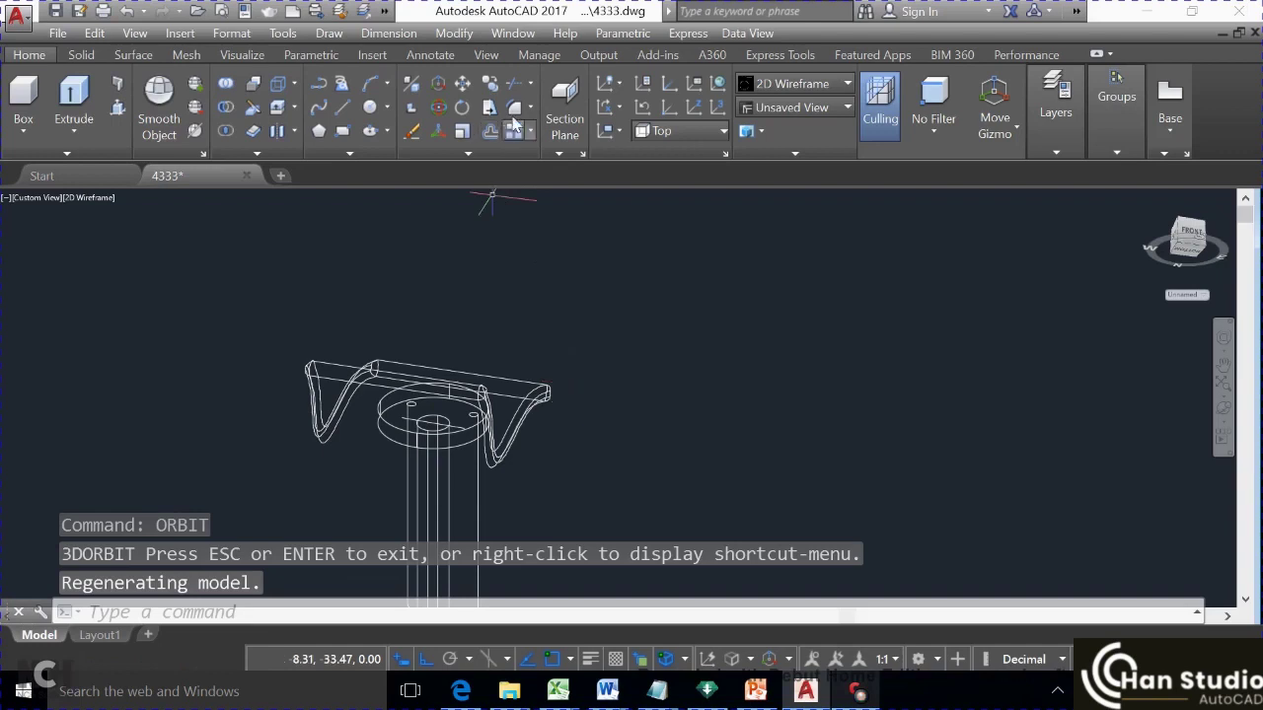
Fillet the top edge of the disc under the seat at 0.10, then undo it
type("f")
key("Return")
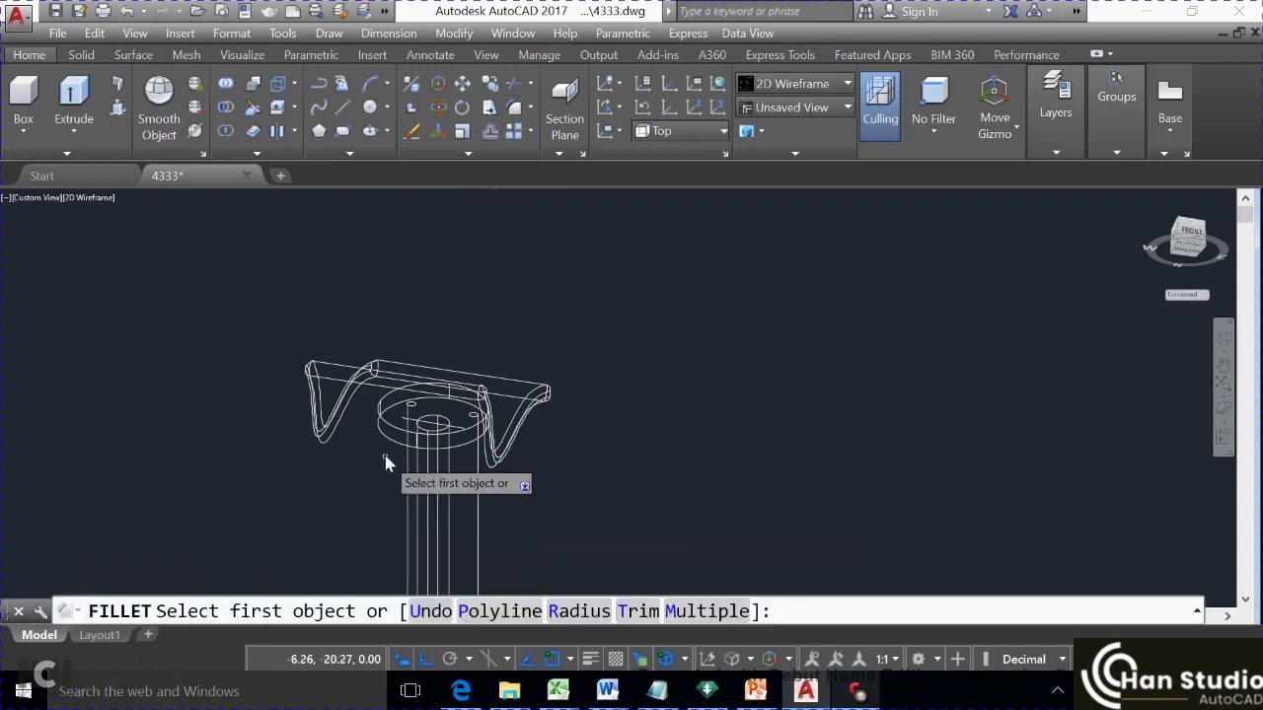
left_click(390, 446)
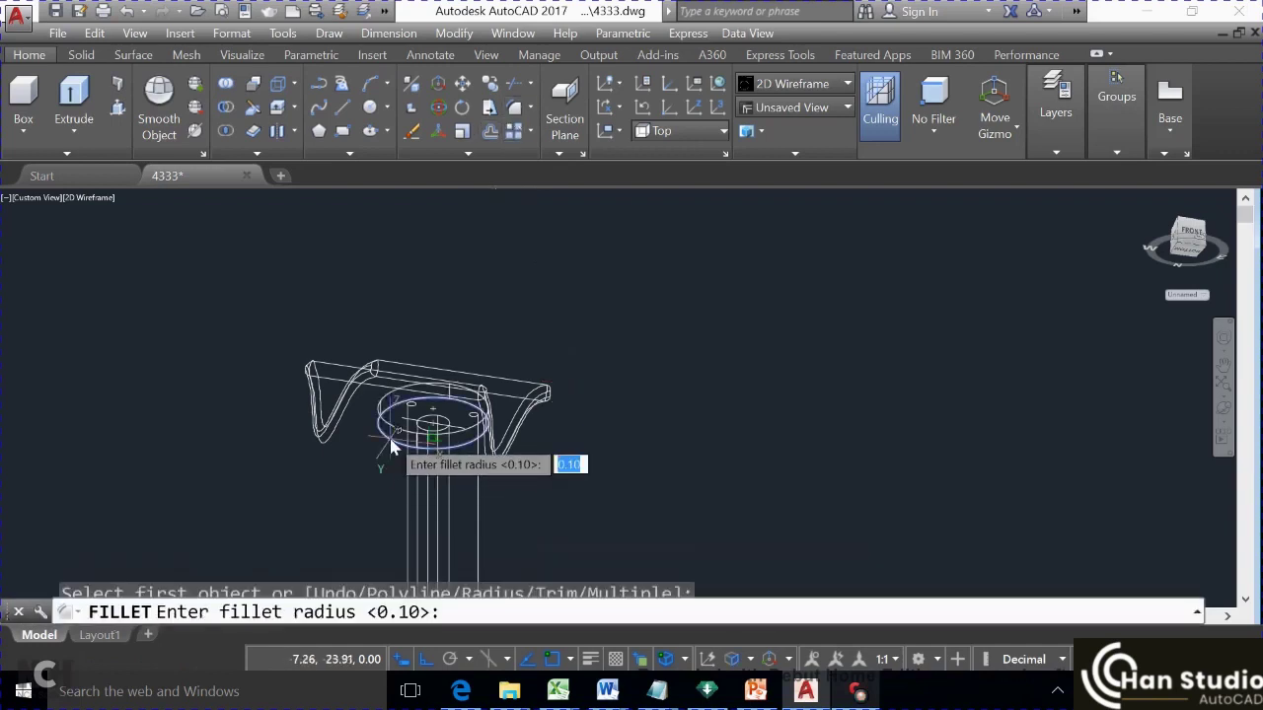
key("Return")
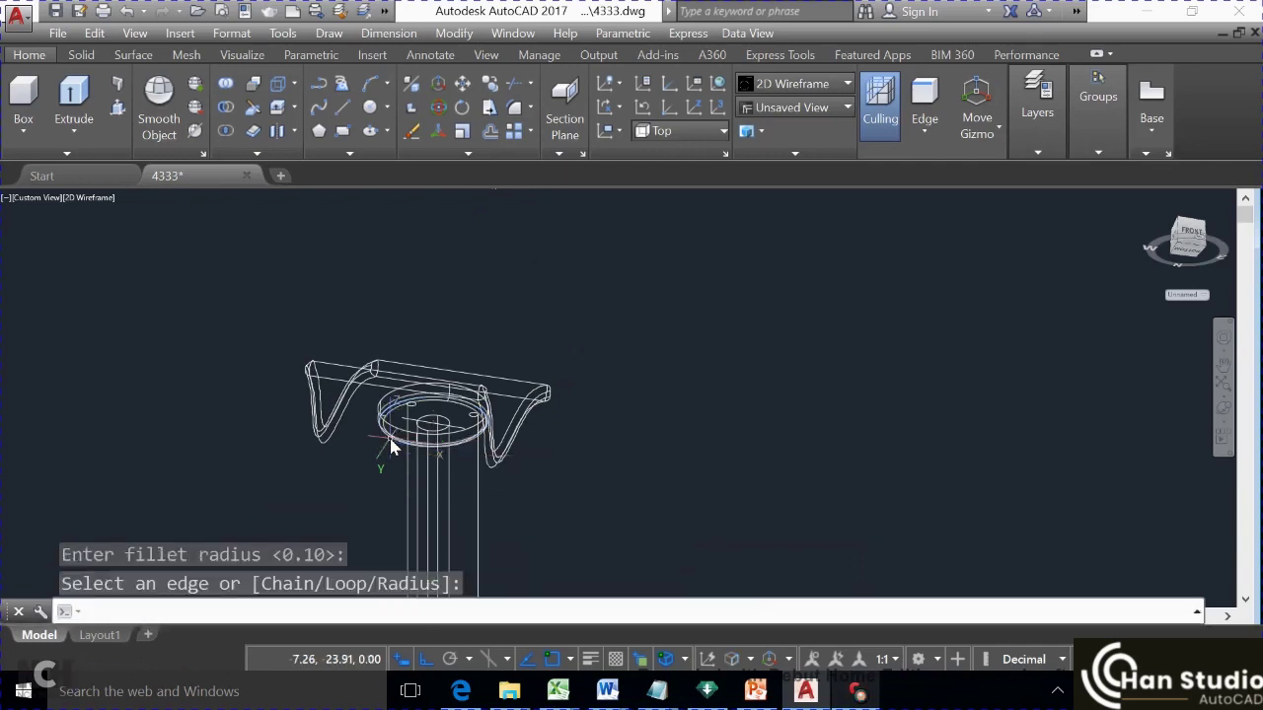
key("Return")
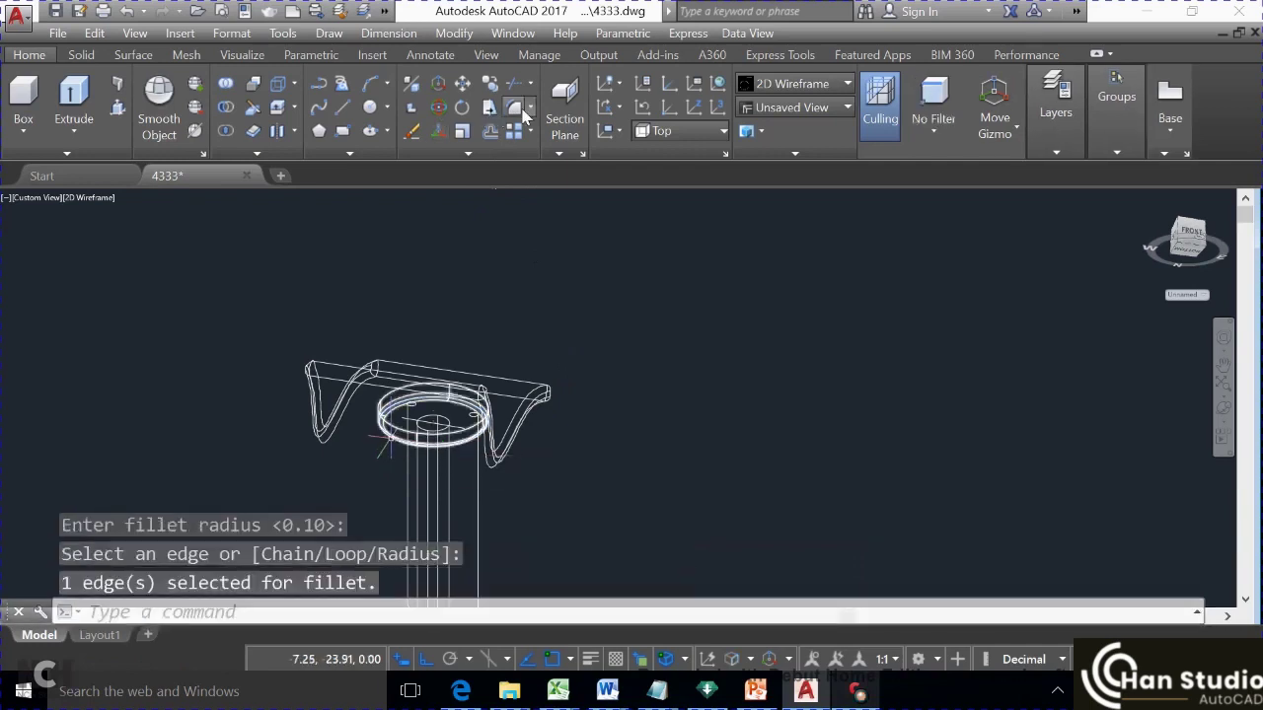
key("ctrl+z")
key("ctrl+z")
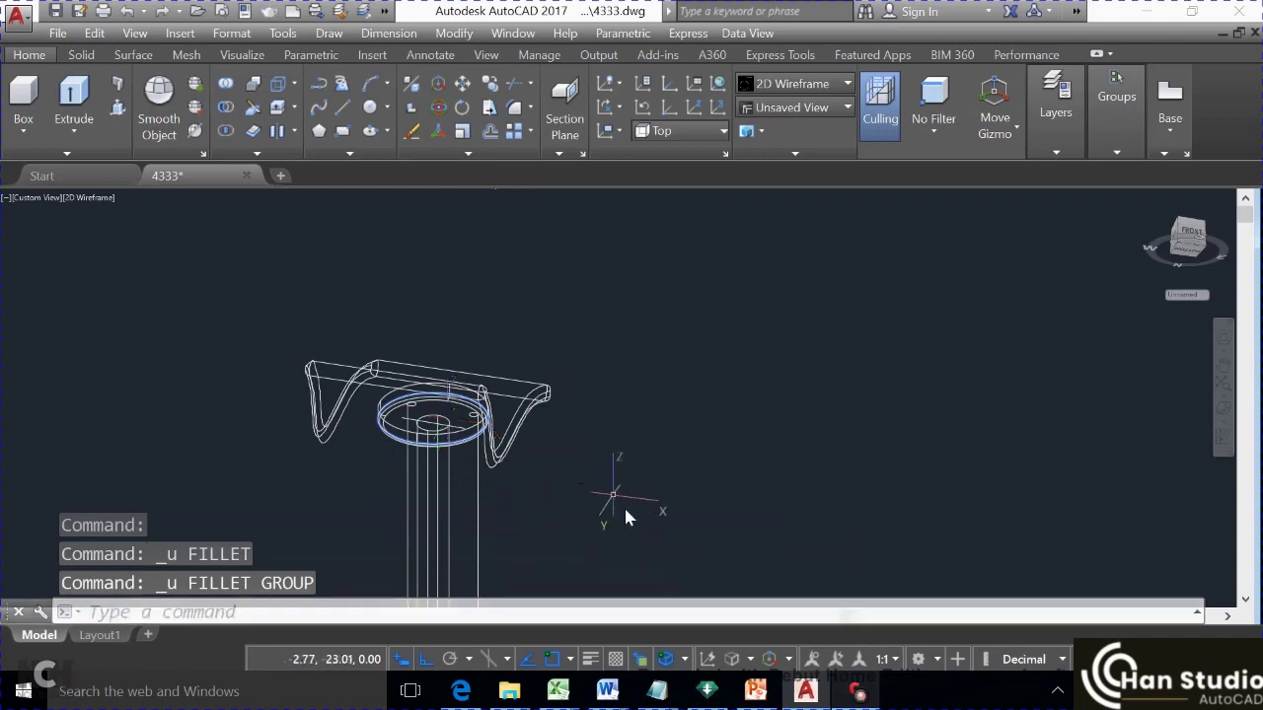
Zoom to the base and try a 0.10 fillet on its outer top edge, then undo it
scroll(626, 515, "down", 2)
scroll(634, 521, "down", 2)
middle_click_drag(634, 521, 604, 367)
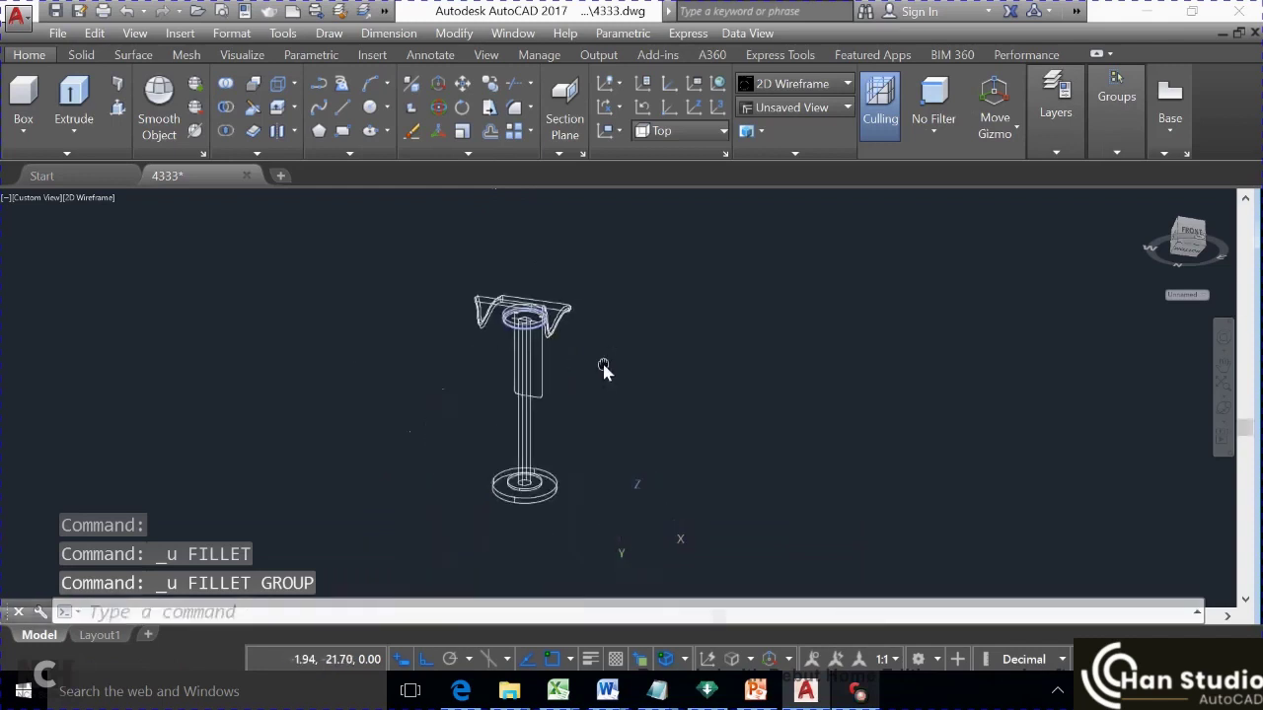
scroll(521, 509, "up", 2)
scroll(529, 493, "up", 2)
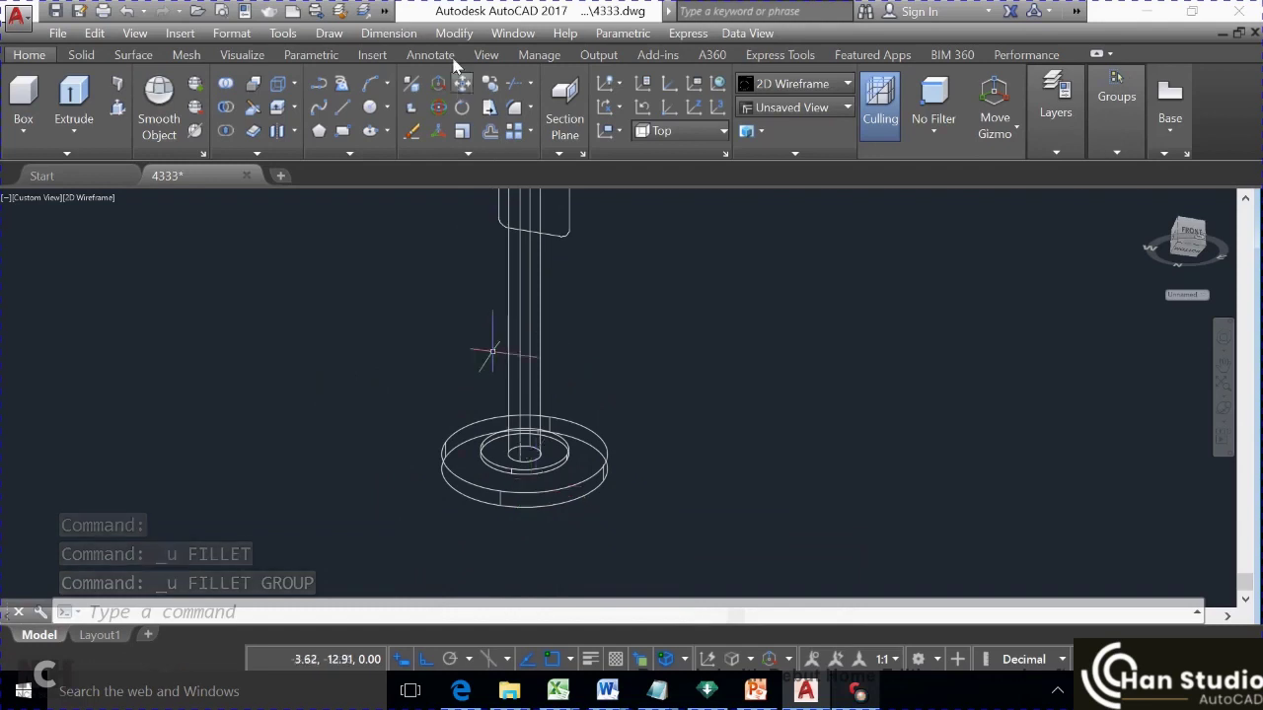
left_click(512, 110)
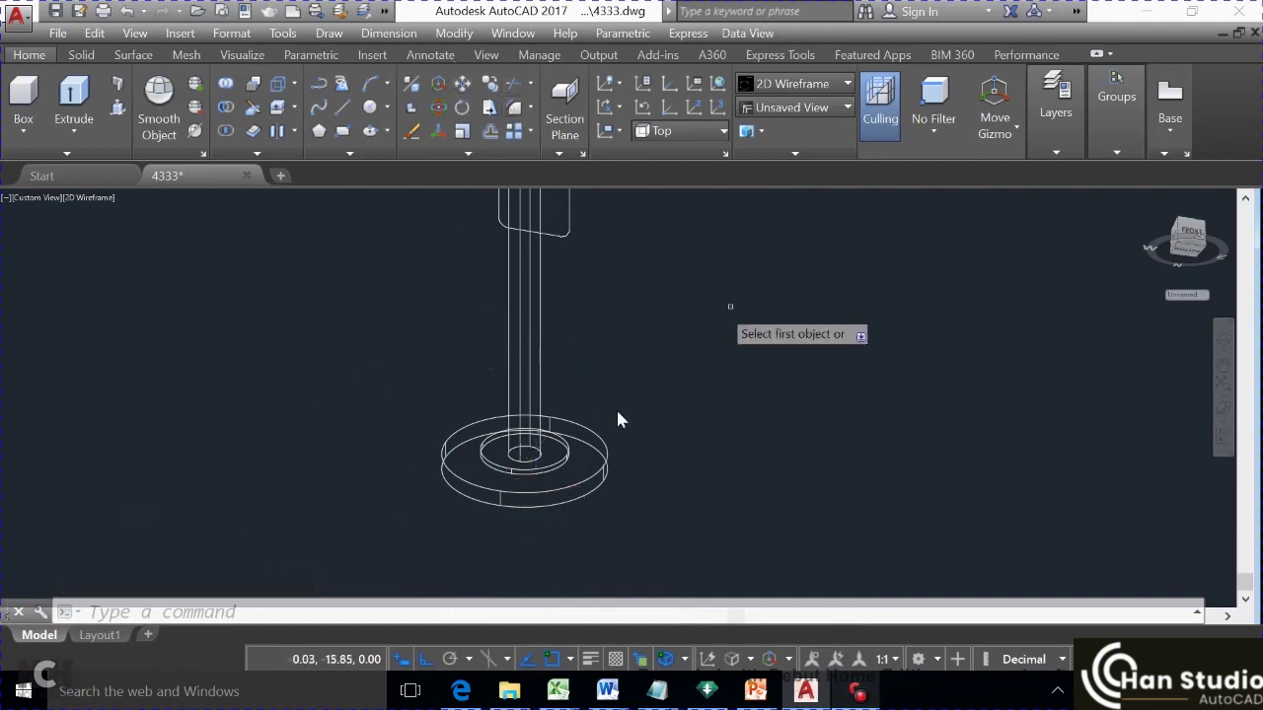
left_click(600, 463)
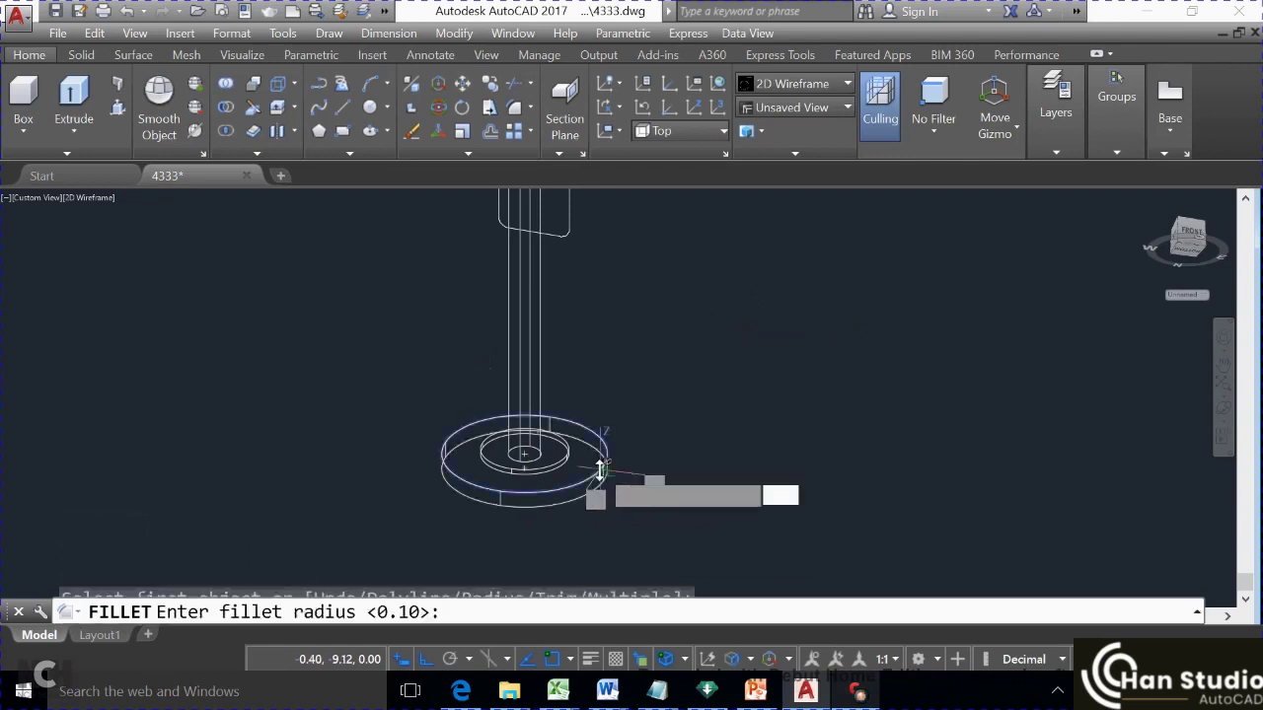
key("Return")
key("Return")
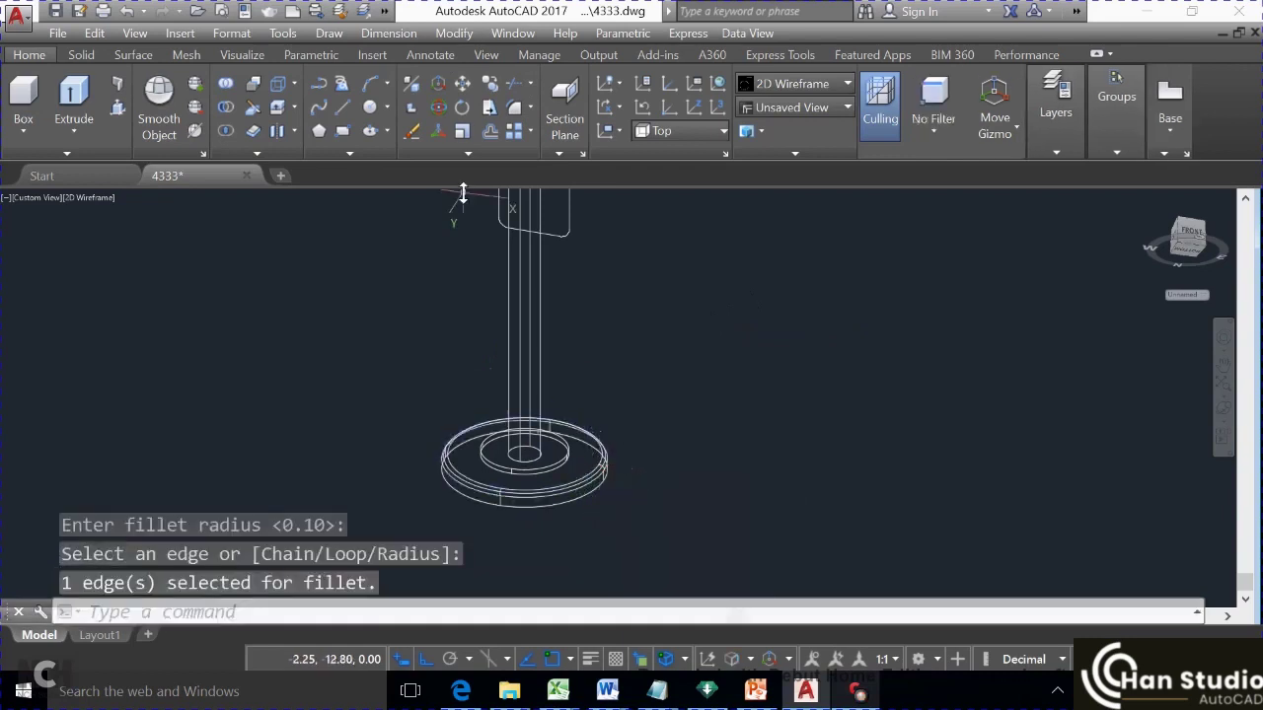
scroll(578, 207, "up", 5)
scroll(578, 207, "down", 3)
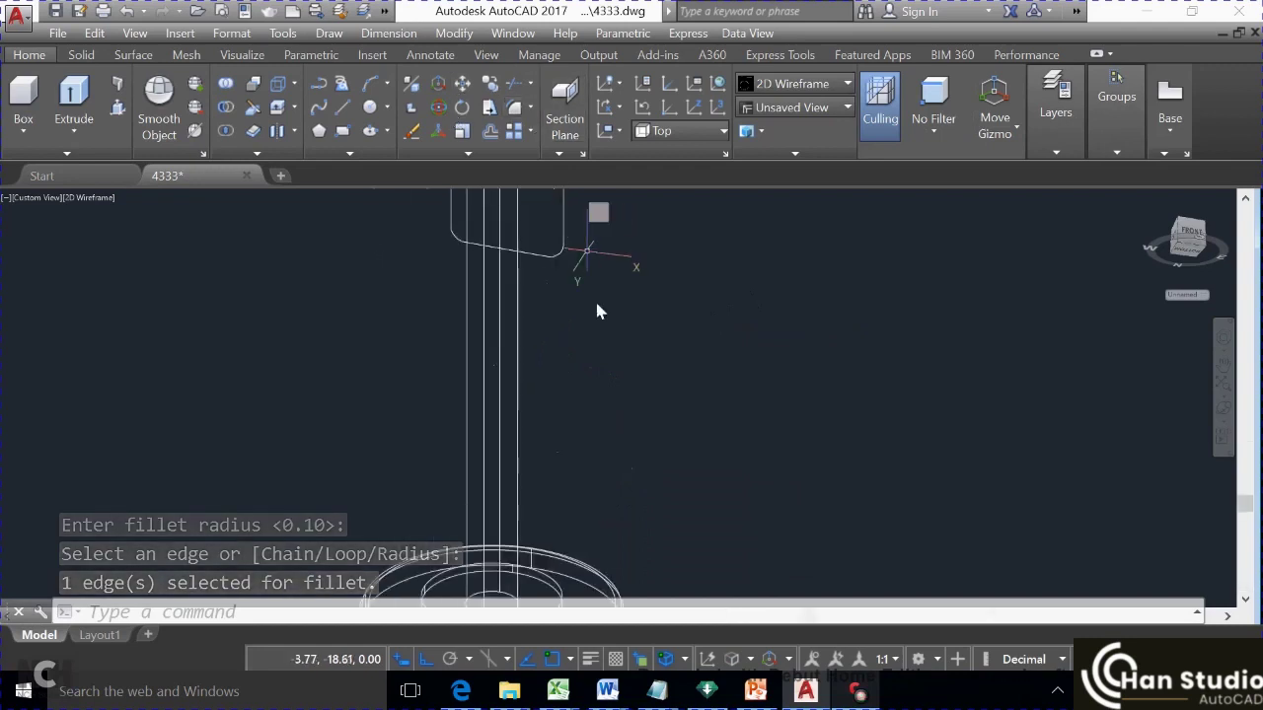
middle_click_drag(611, 542, 627, 437)
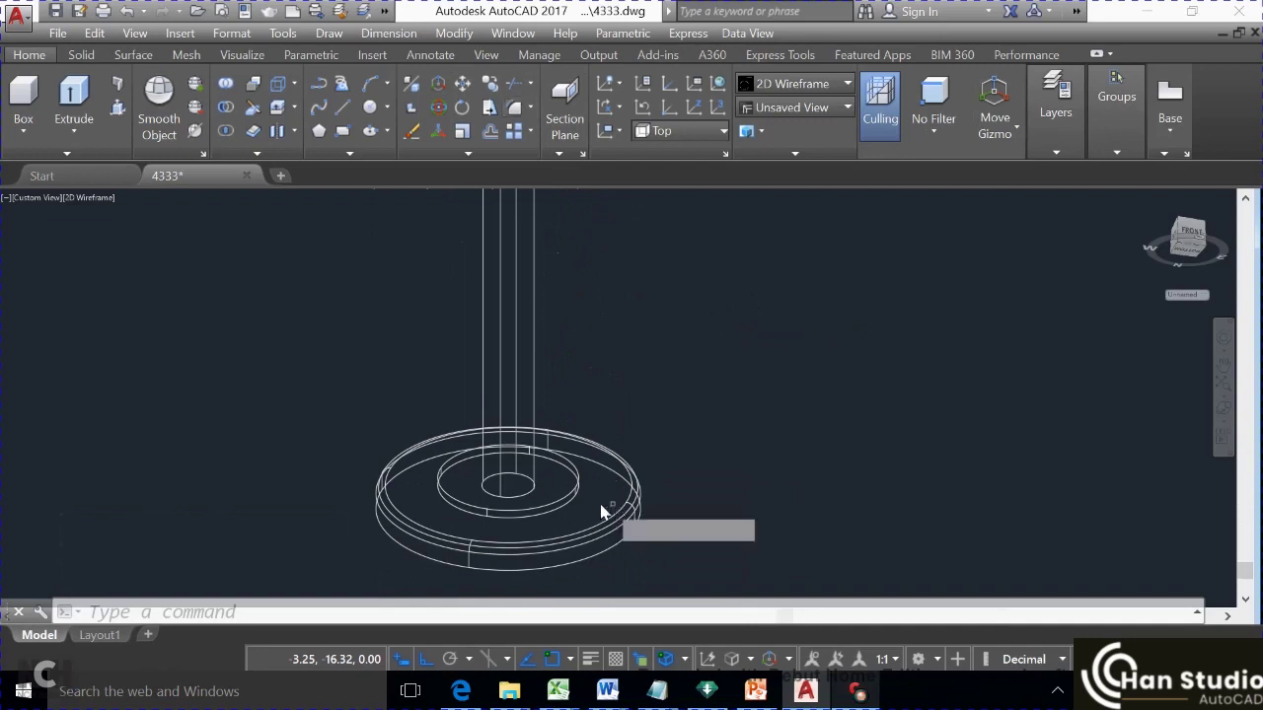
key("ctrl+z")
key("ctrl+z")
Fillet the base's inner ring edge with a 0.05 radius and zoom back out to the whole stool
left_click(512, 114)
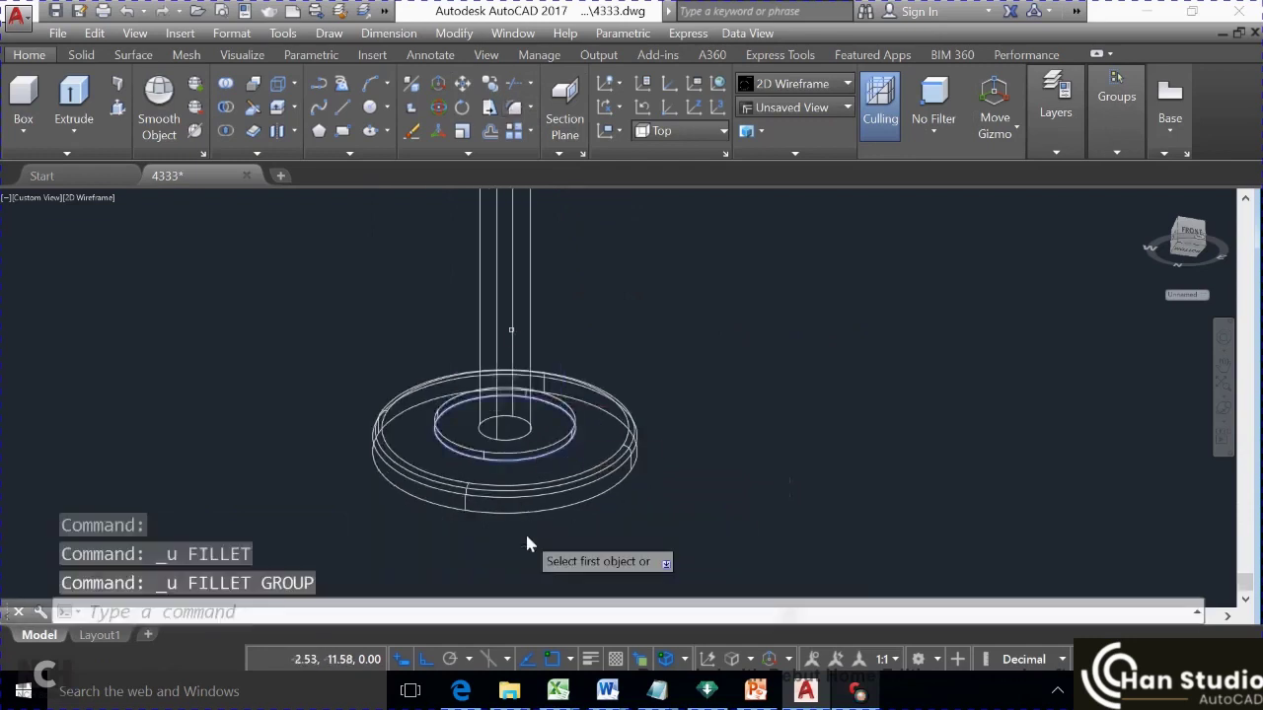
left_click(550, 449)
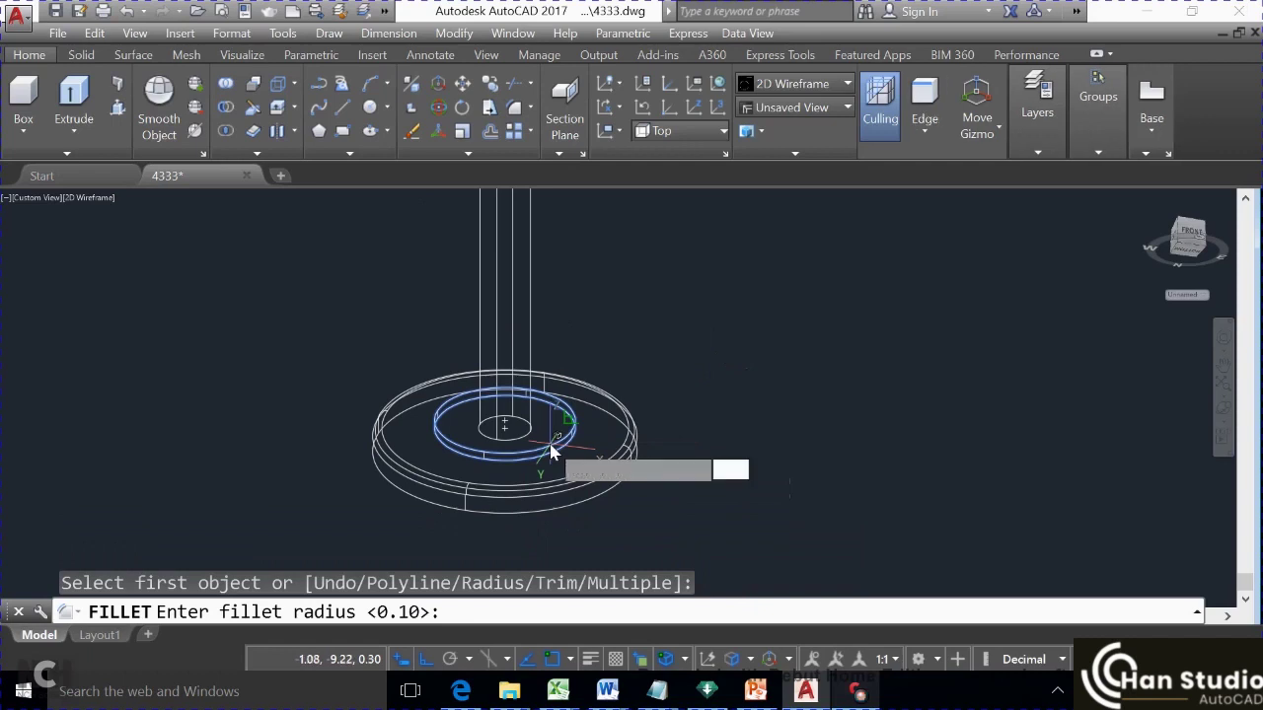
type(".05")
key("Return")
key("Return")
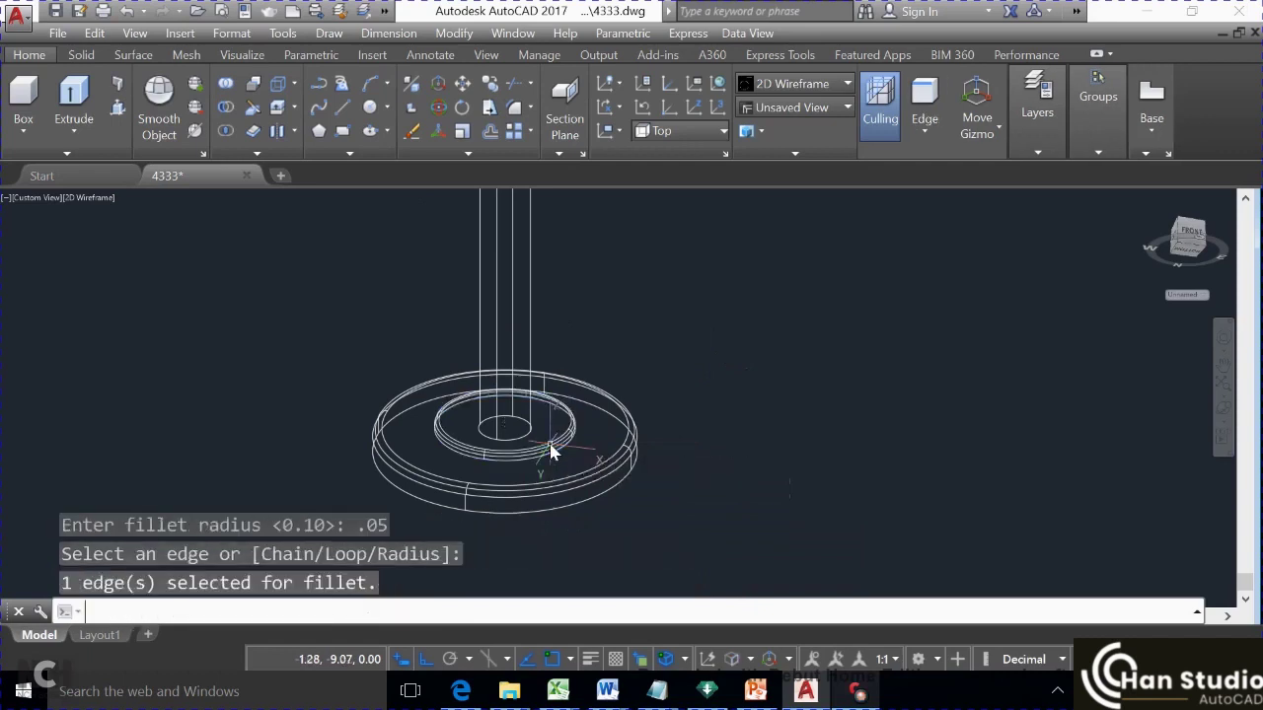
scroll(551, 452, "down", 3)
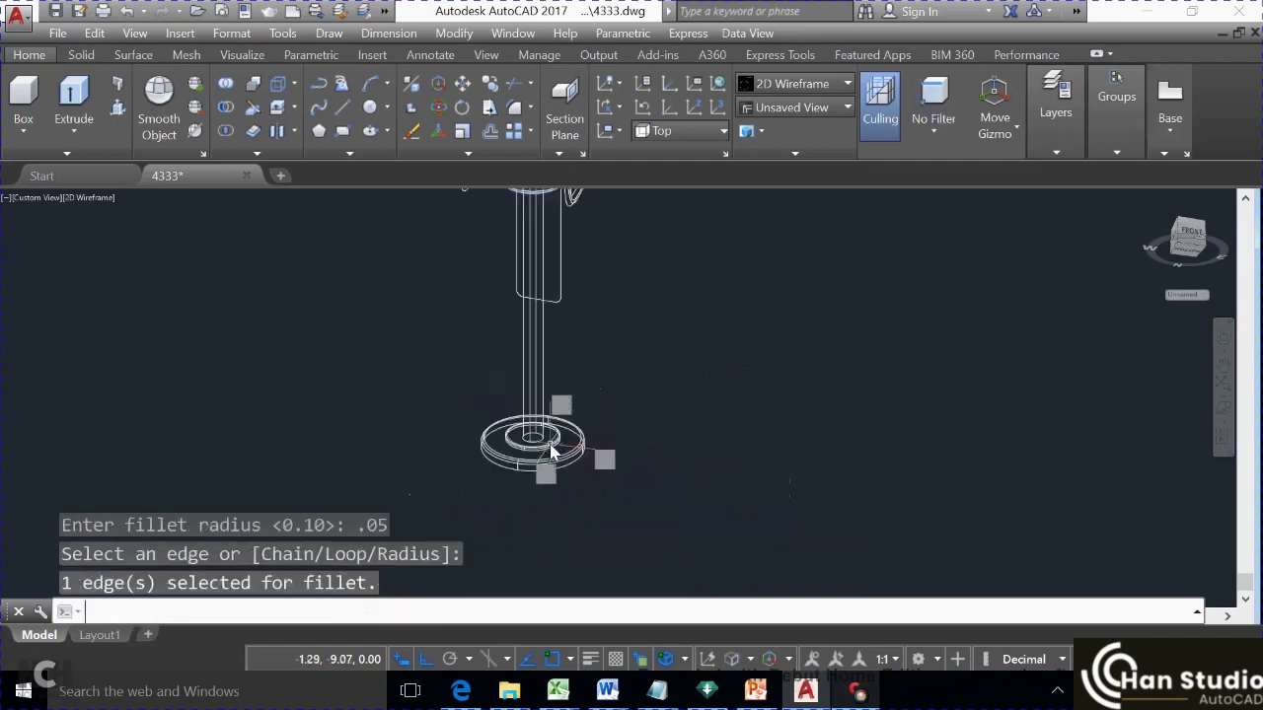
scroll(690, 395, "down", 3)
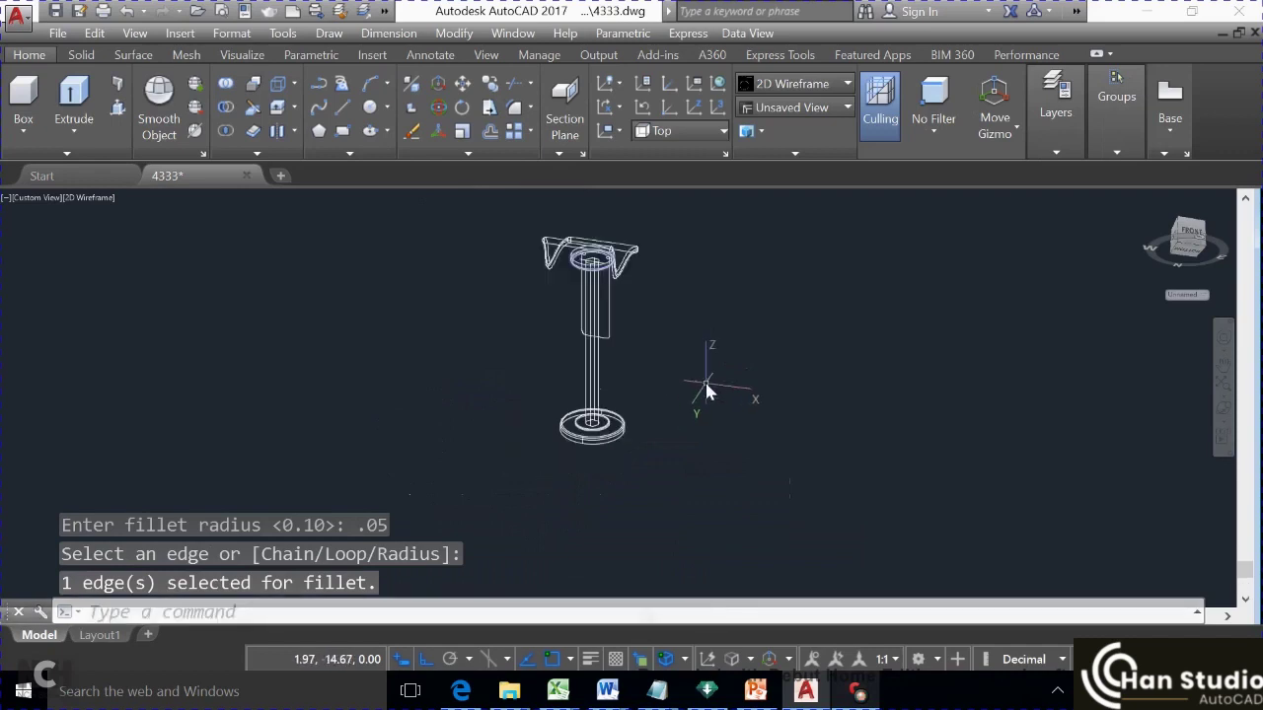
mouse_move(705, 389)
middle_mouse_down("shift")
mouse_move(662, 430)
mouse_move(699, 493)
middle_mouse_up("shift")
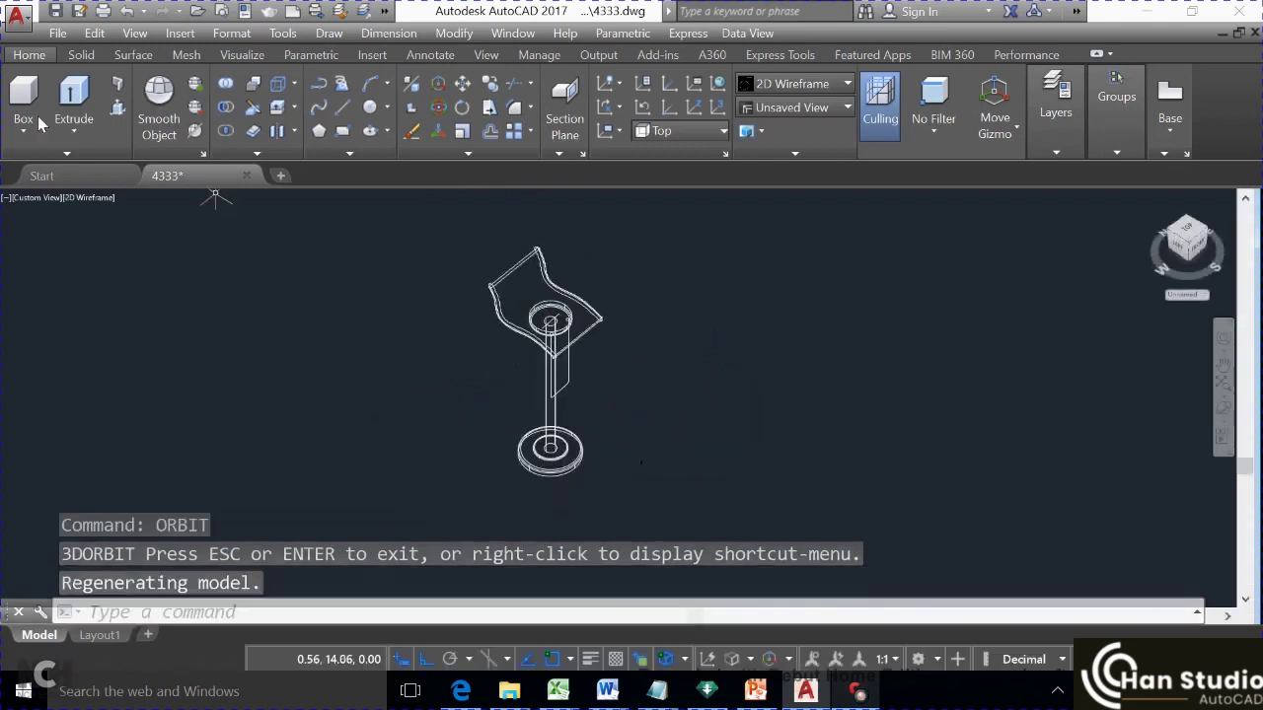
Shade the stool in the Realistic visual style and orbit it from the side, back and above
left_click(83, 198)
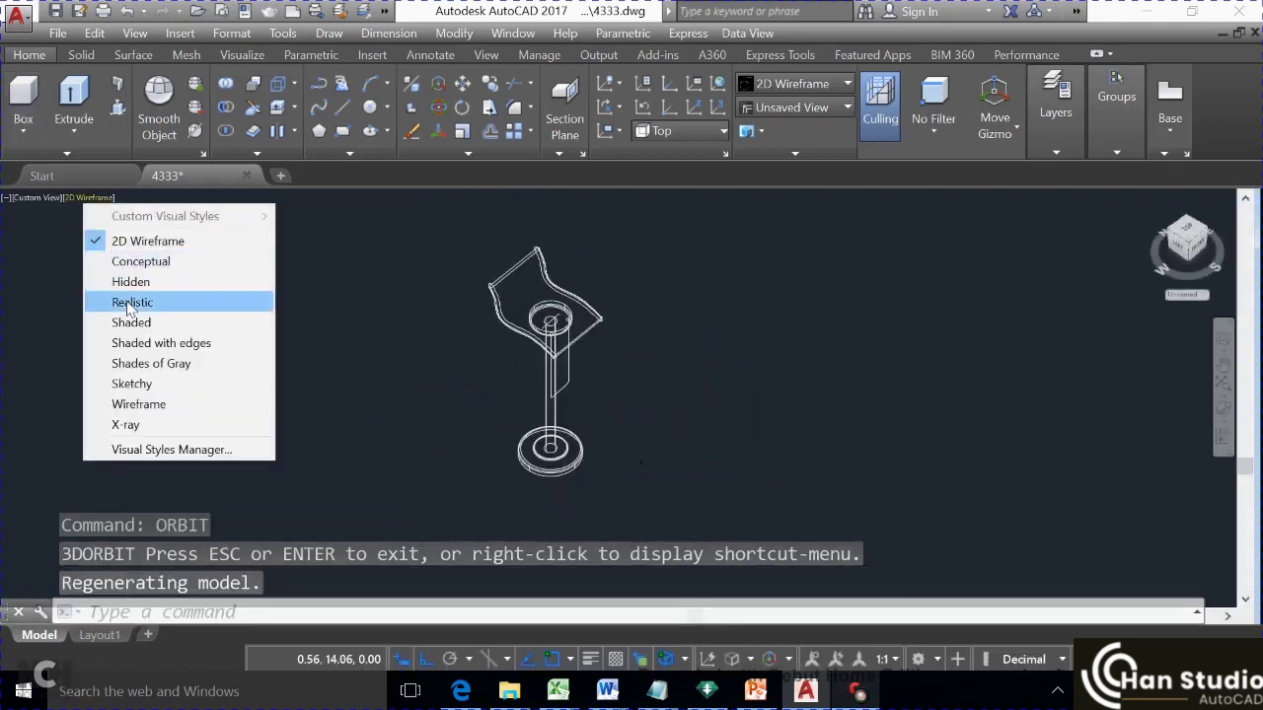
left_click(123, 301)
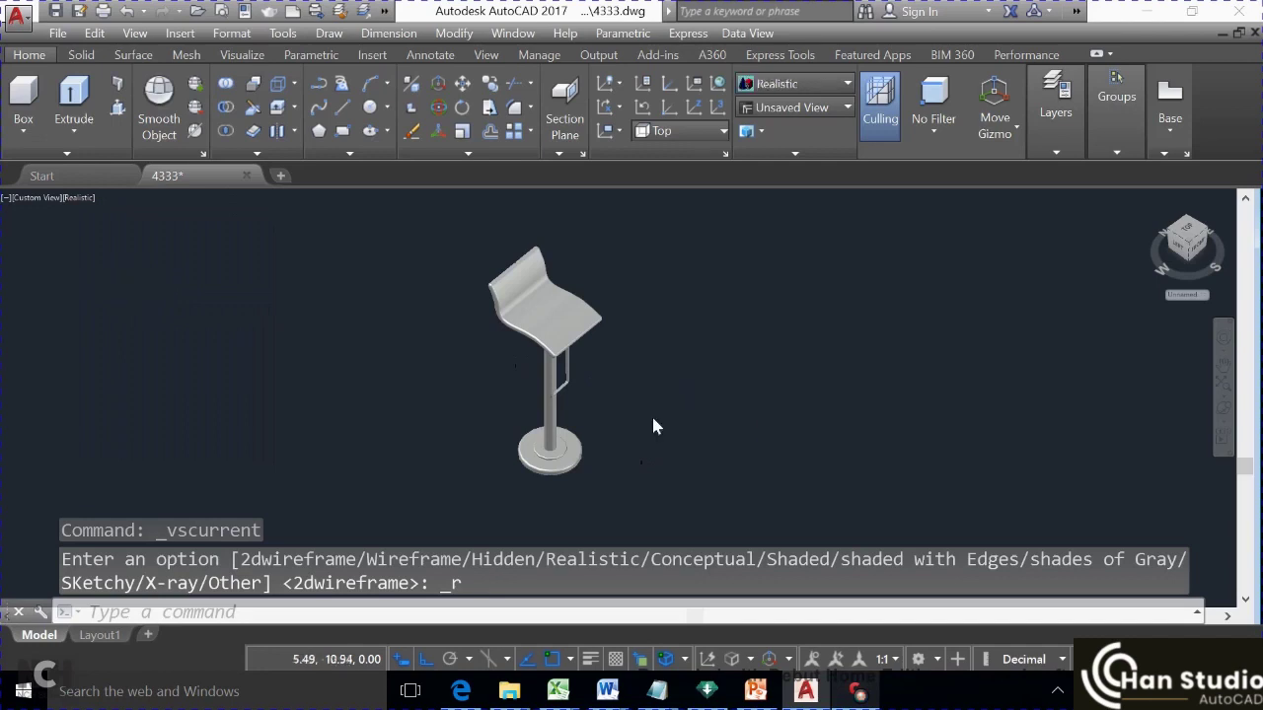
mouse_move(651, 422)
middle_mouse_down("shift")
mouse_move(636, 393)
mouse_move(351, 381)
mouse_move(462, 423)
mouse_move(595, 404)
mouse_move(626, 382)
mouse_move(747, 376)
mouse_move(793, 421)
mouse_move(675, 458)
mouse_move(648, 445)
mouse_move(896, 451)
middle_mouse_up("shift")
key("Escape")
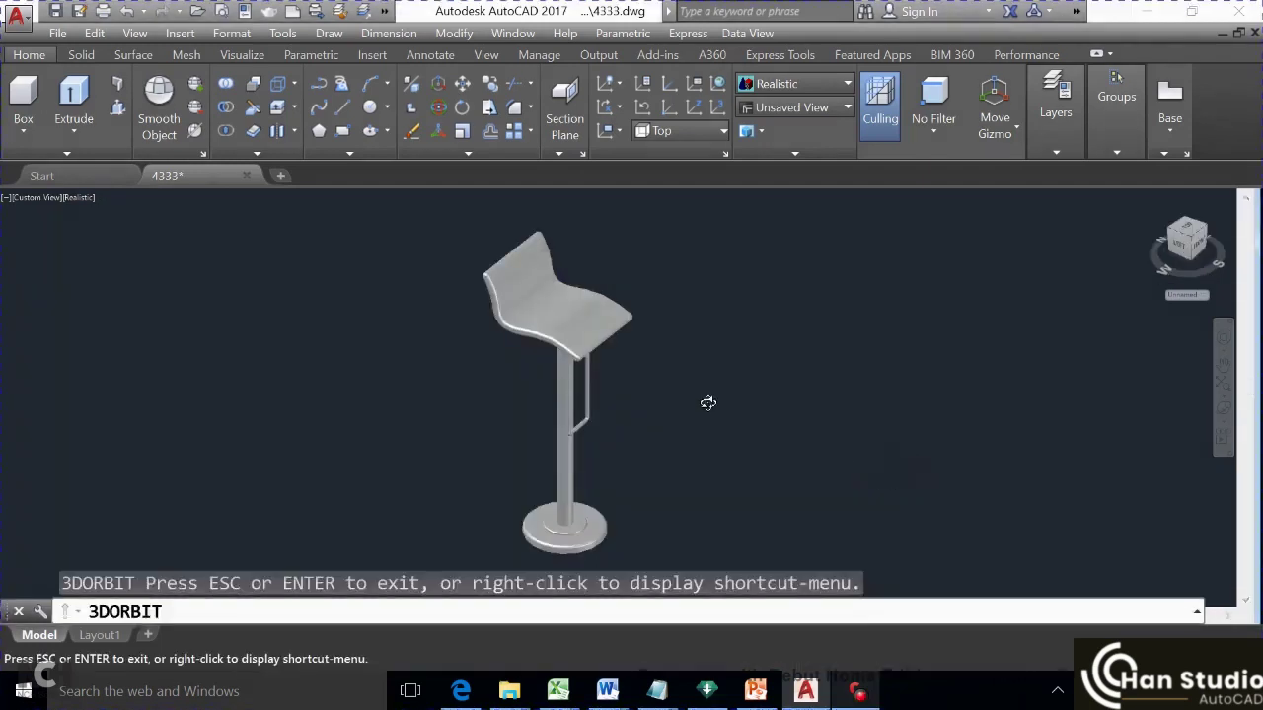
mouse_move(707, 403)
middle_mouse_down("shift")
mouse_move(693, 355)
mouse_move(483, 391)
mouse_move(412, 425)
mouse_move(510, 440)
mouse_move(694, 389)
mouse_move(745, 352)
middle_mouse_up("shift")
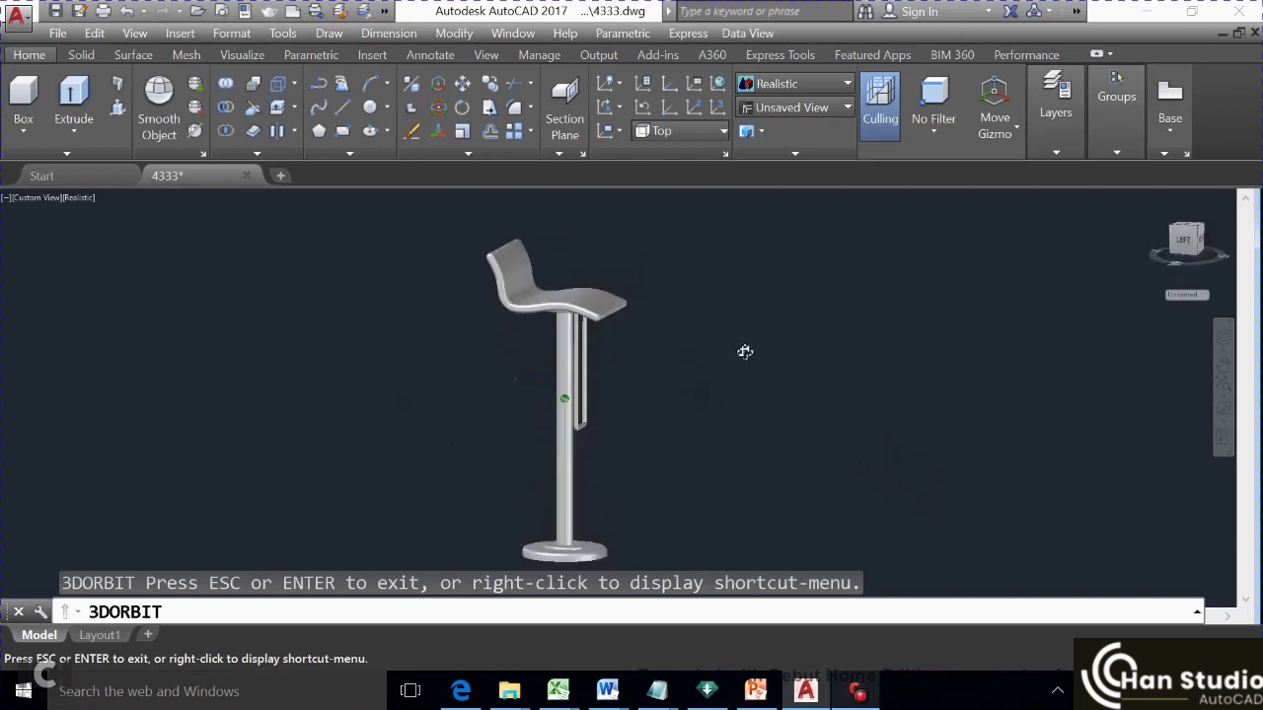
mouse_move(801, 393)
middle_mouse_down("shift")
mouse_move(849, 327)
mouse_move(891, 302)
mouse_move(936, 353)
mouse_move(944, 403)
mouse_move(789, 555)
mouse_move(722, 446)
mouse_move(737, 362)
mouse_move(705, 400)
mouse_move(637, 423)
mouse_move(598, 417)
mouse_move(605, 381)
mouse_move(701, 360)
middle_mouse_up("shift")
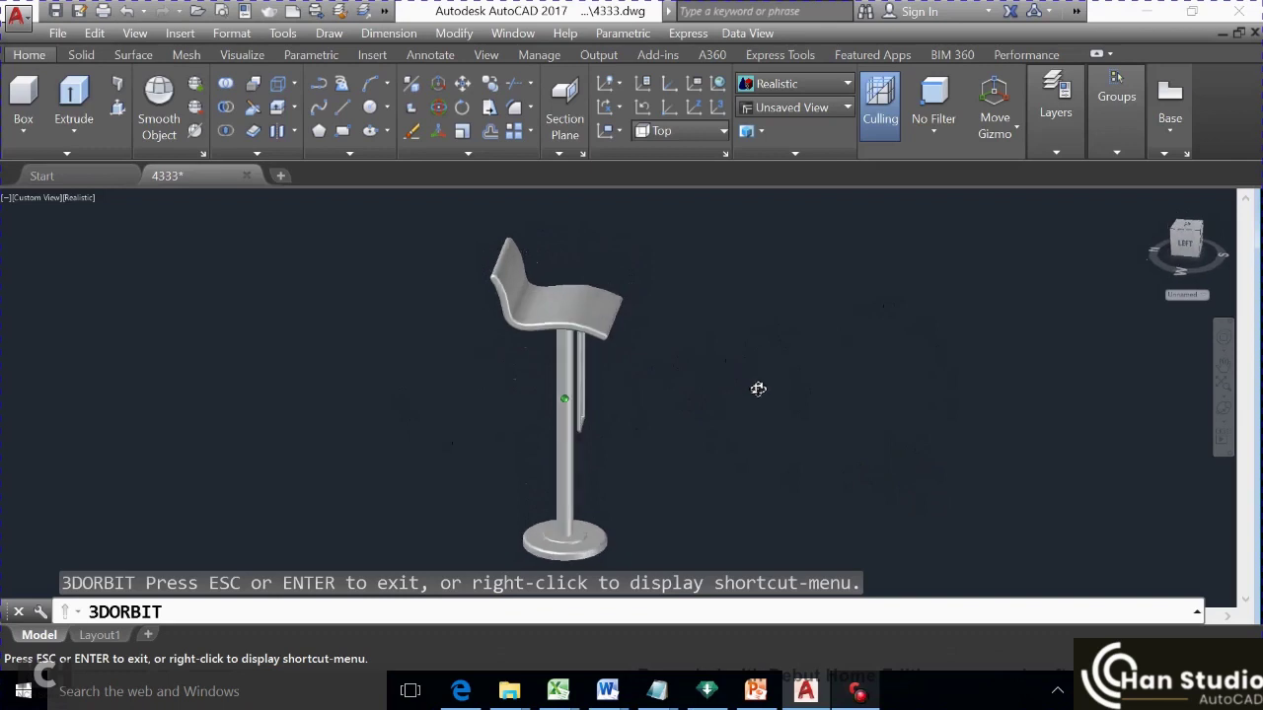
middle_click_drag(756, 426, 748, 448, "shift")
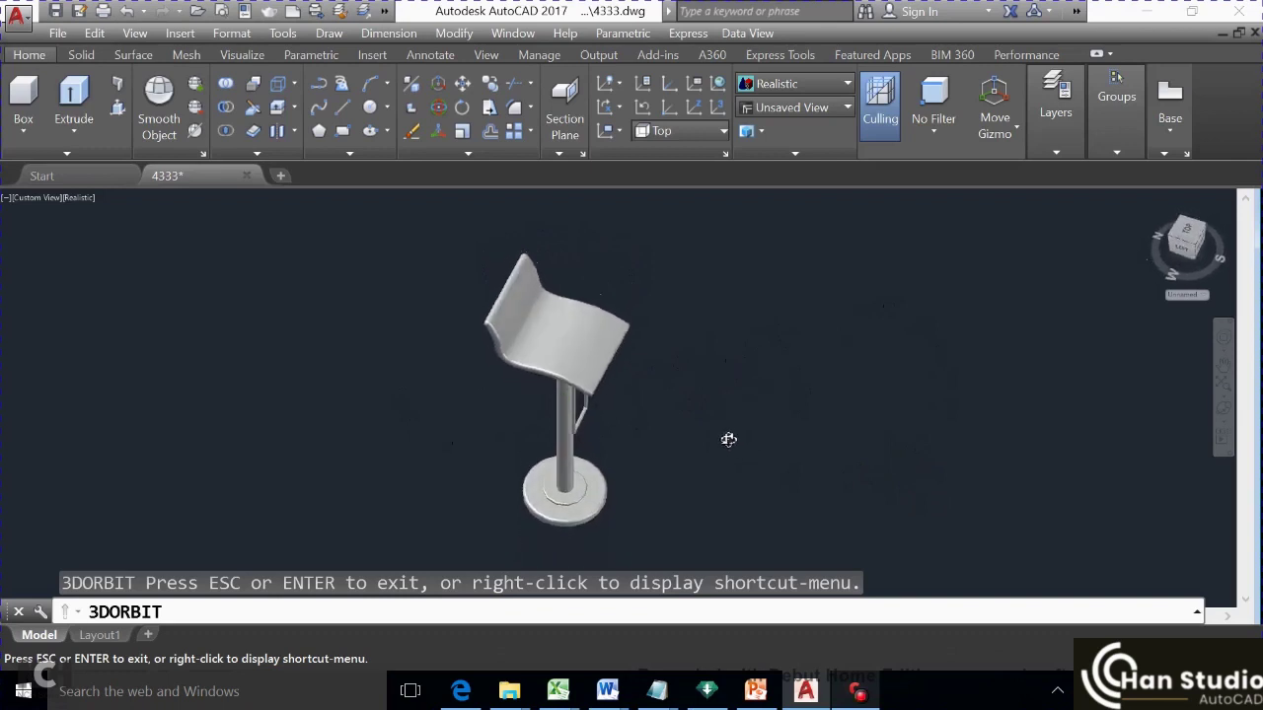
mouse_move(725, 434)
middle_mouse_down("shift")
mouse_move(724, 392)
mouse_move(739, 421)
mouse_move(752, 365)
middle_mouse_up("shift")
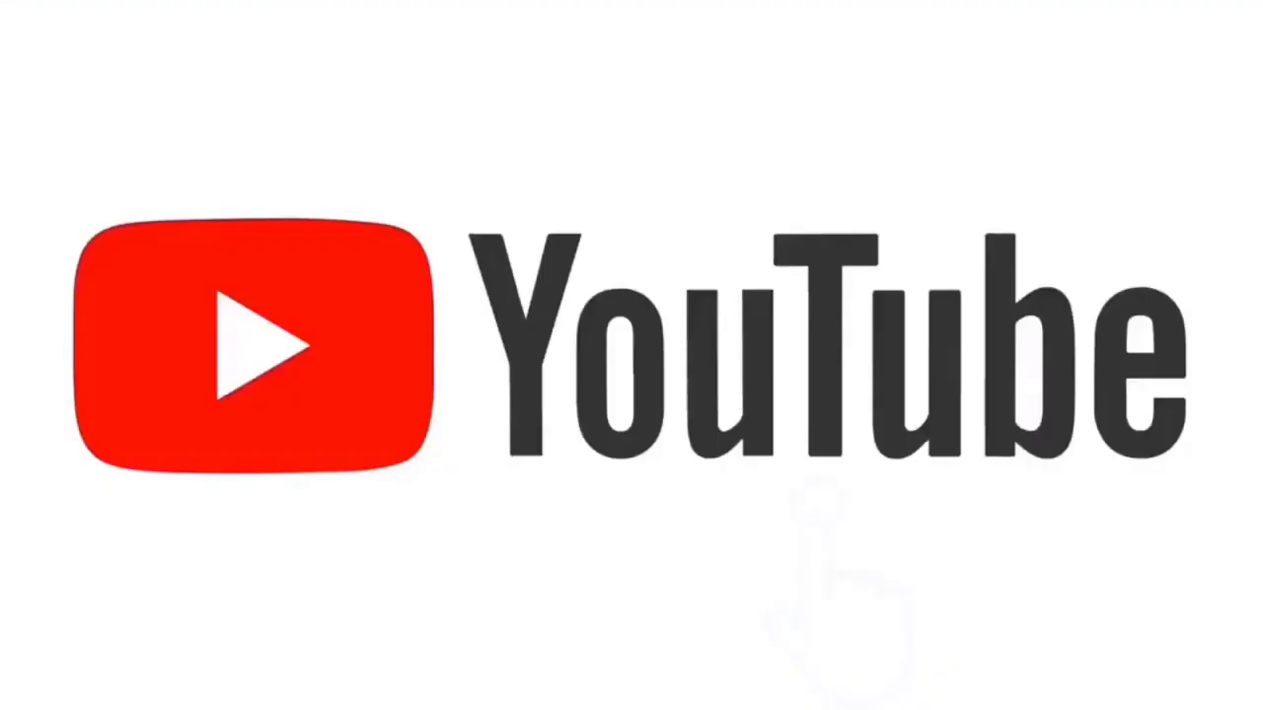